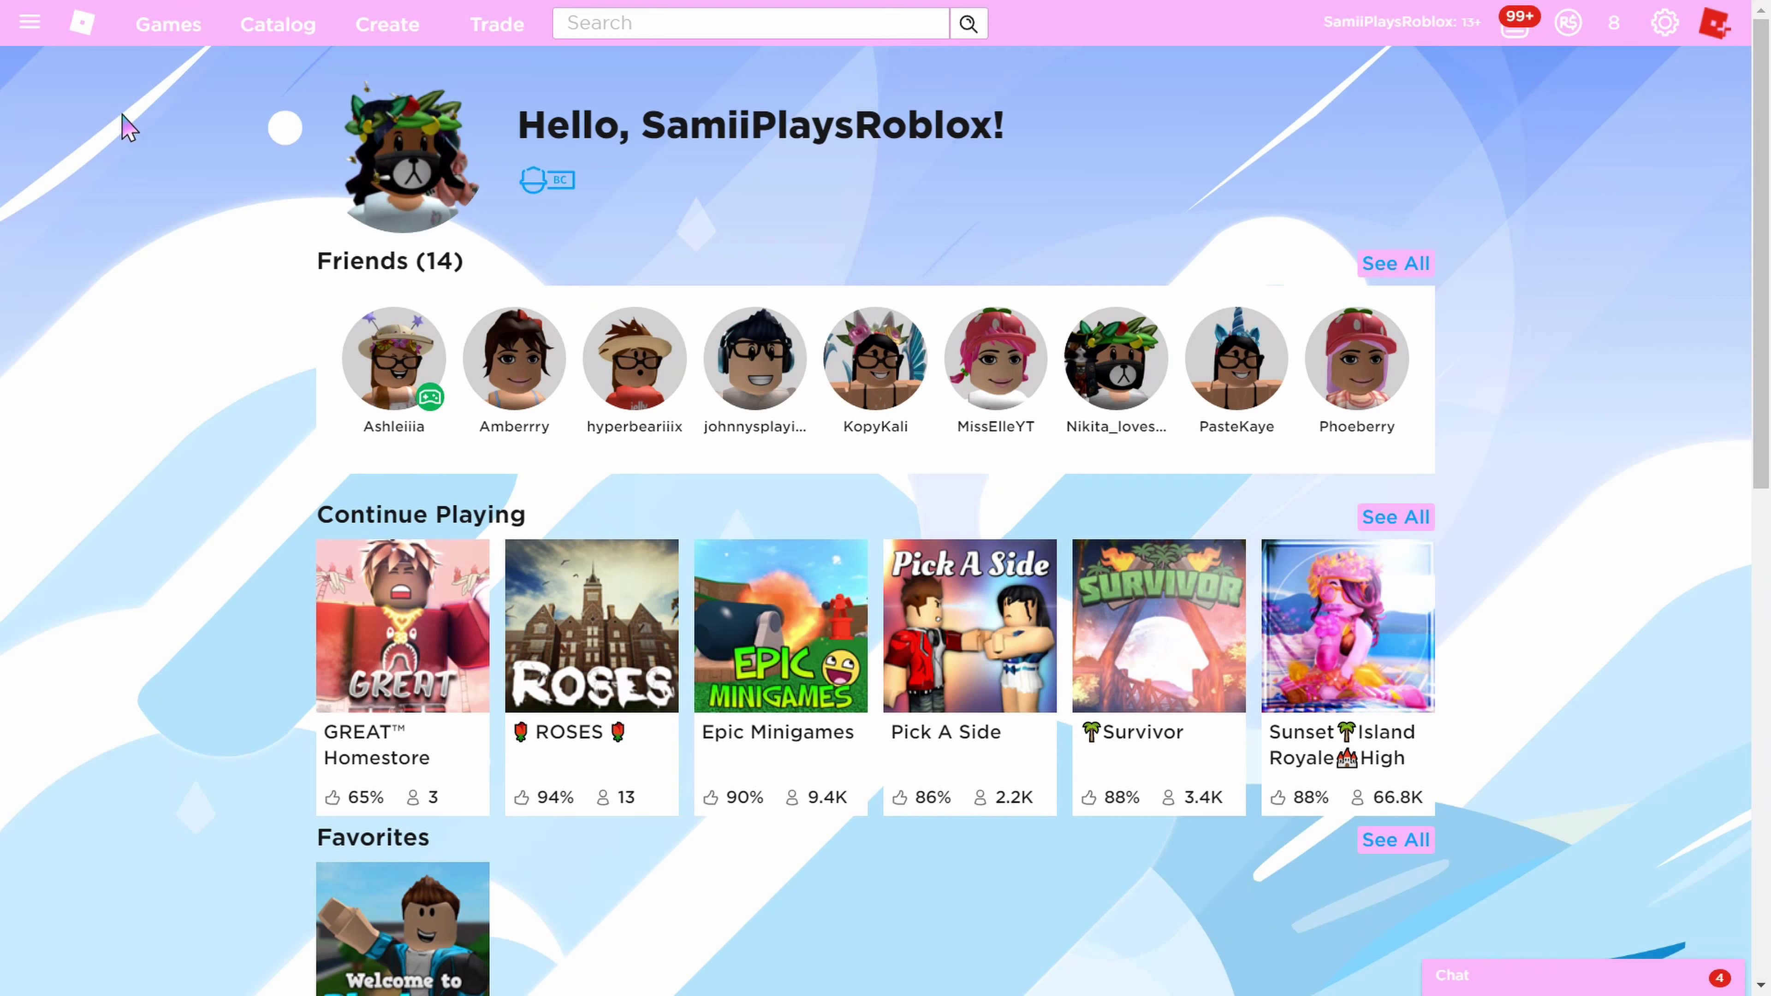
Open the avatar customization page from the Roblox home page
click(29, 25)
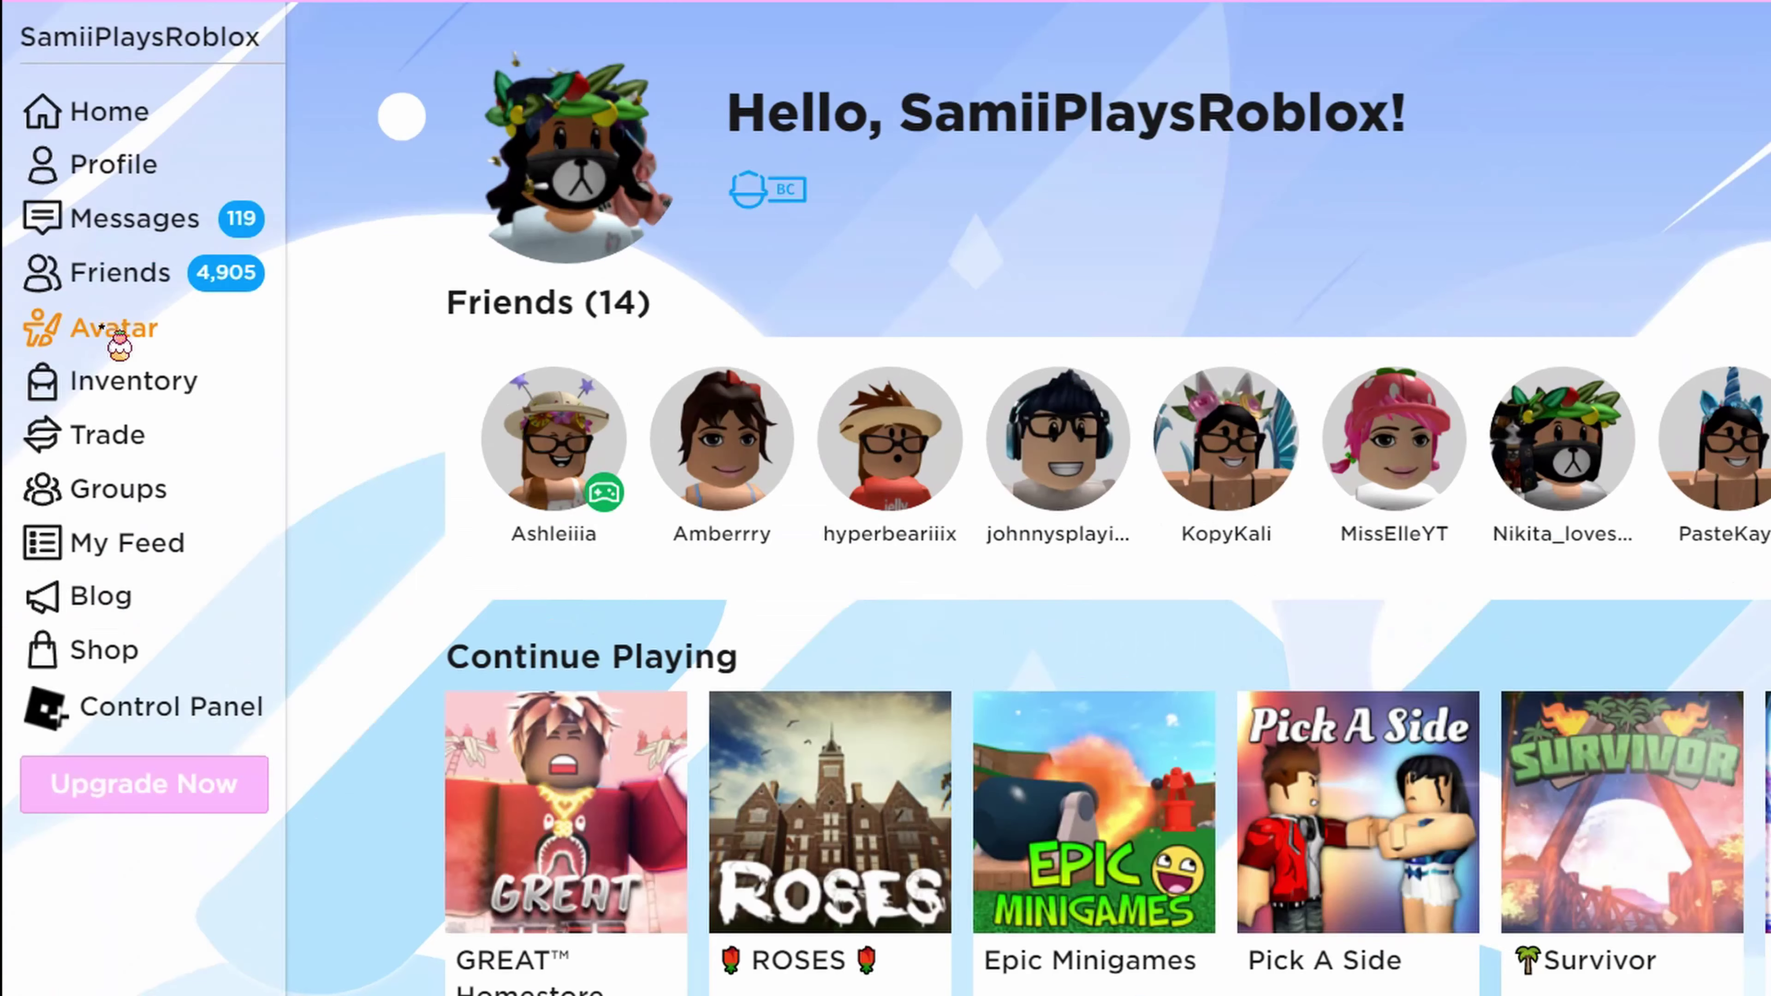
click(79, 278)
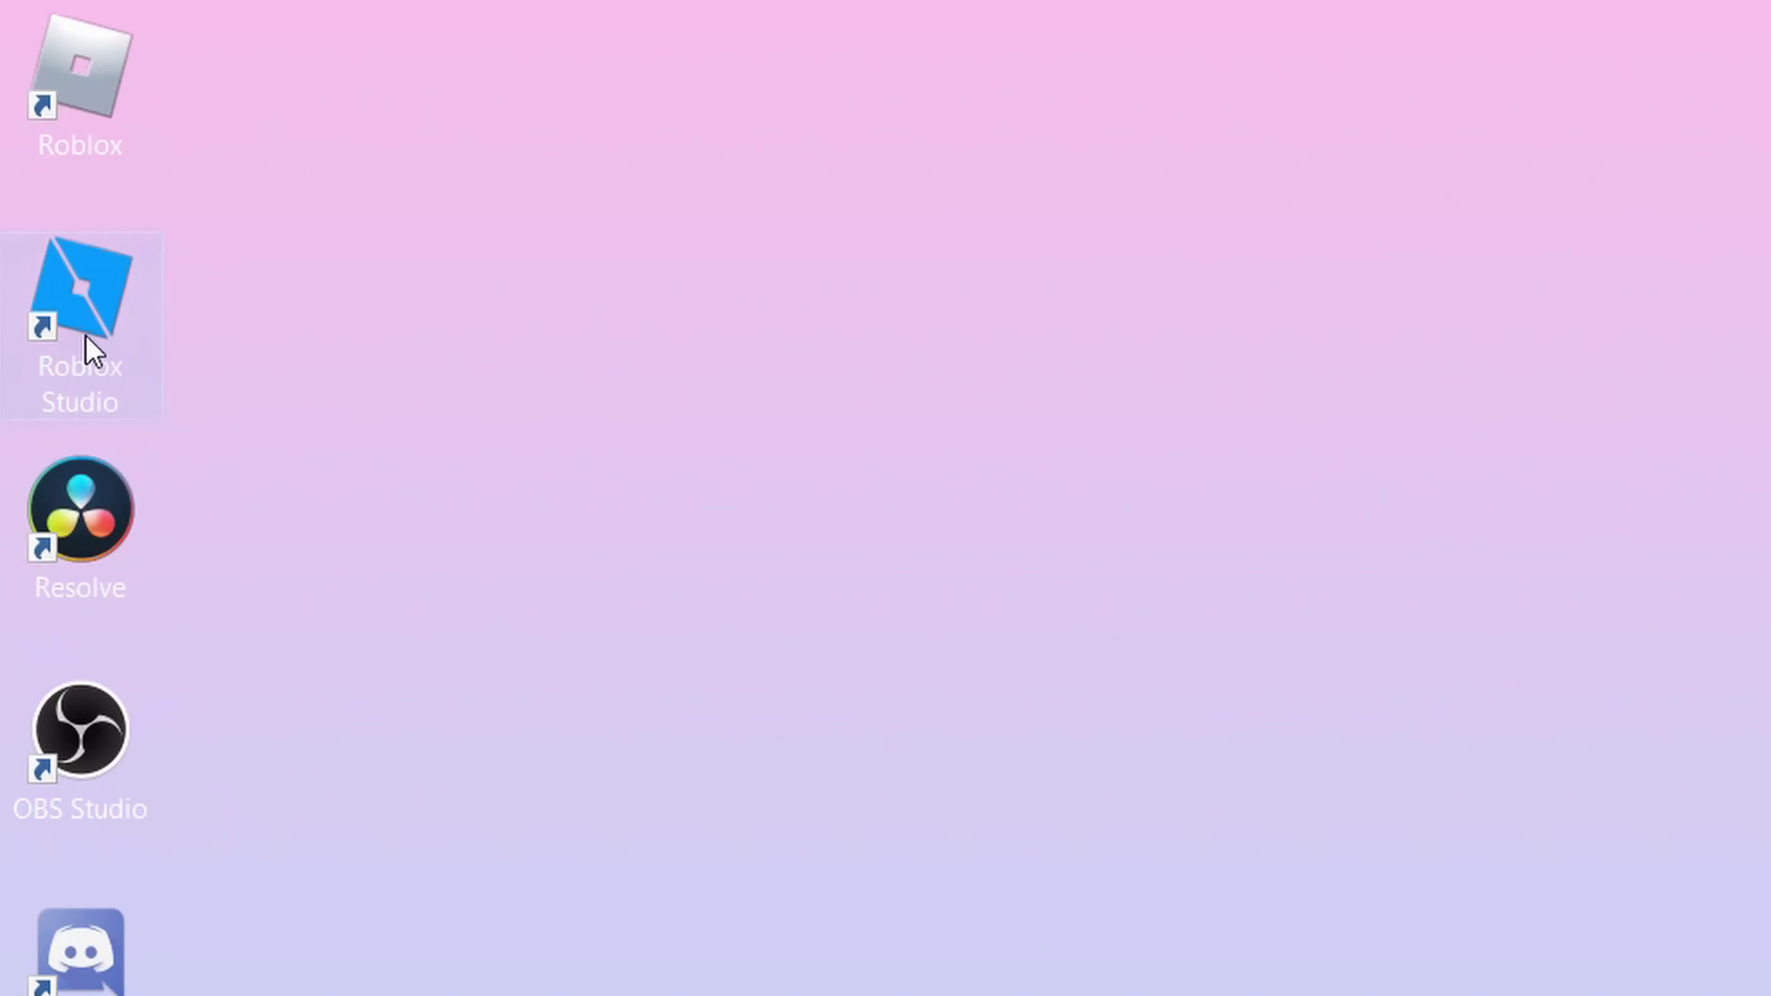
Launch Roblox Studio and start a new place from the Baseplate template
double_click(51, 209)
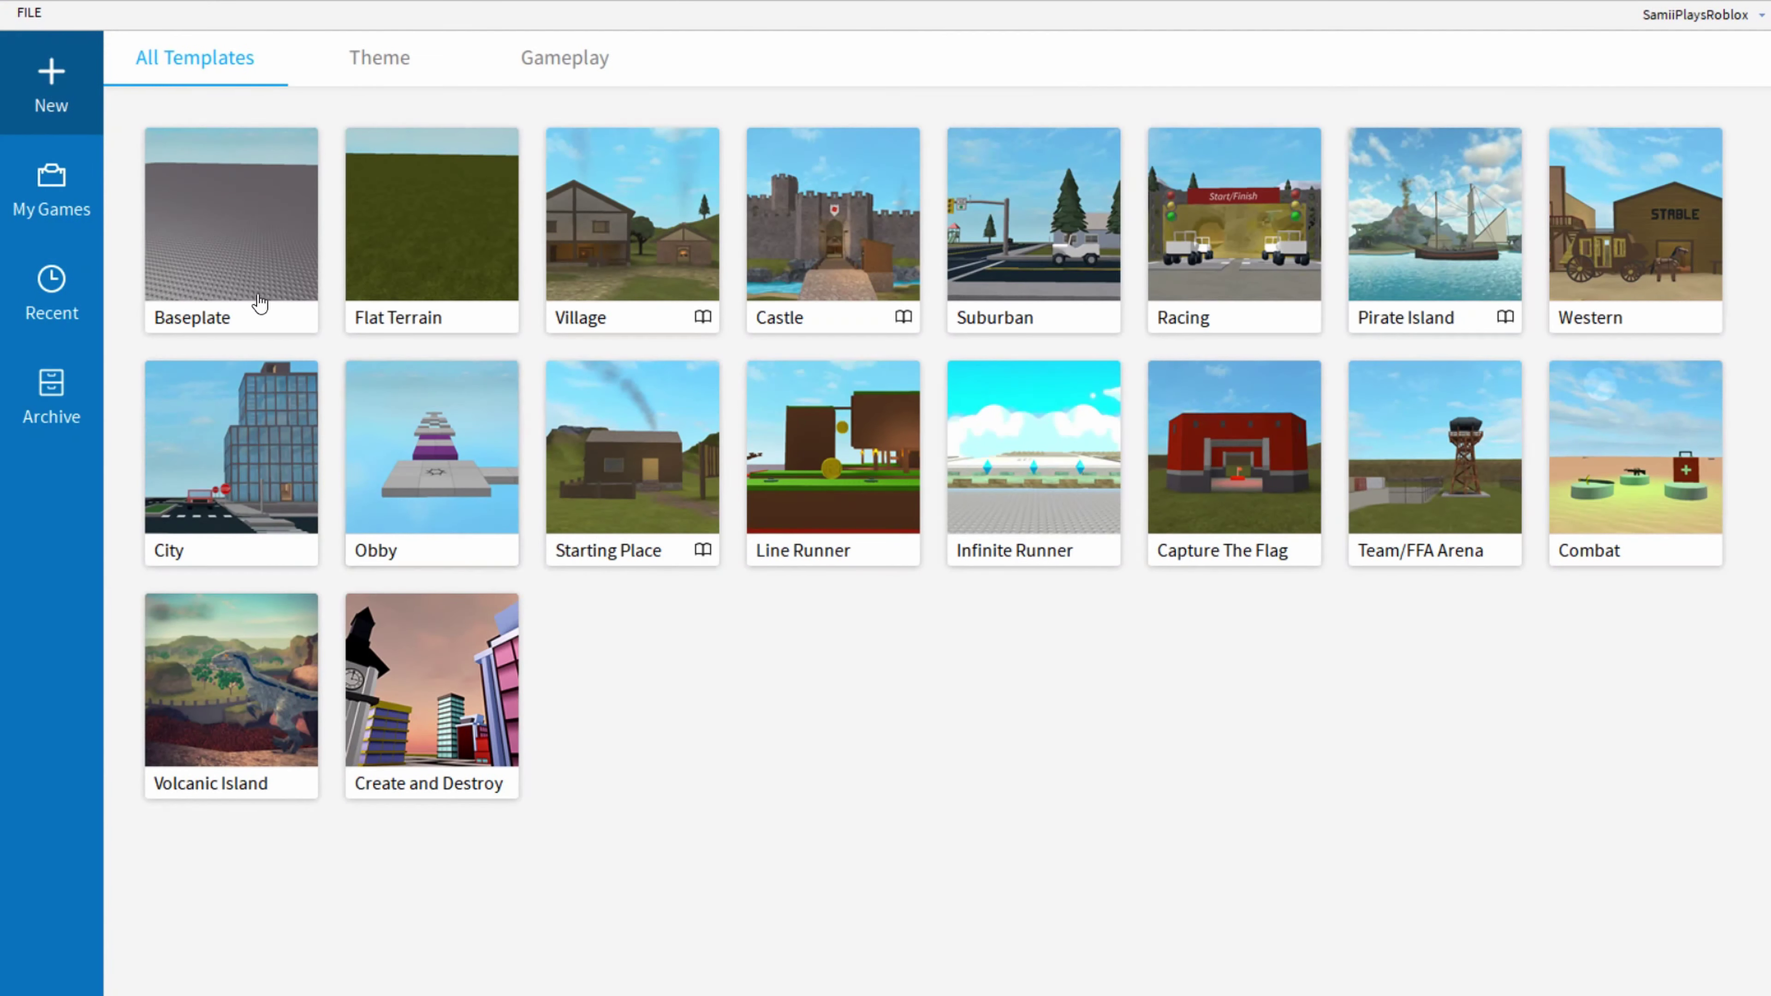
click(261, 301)
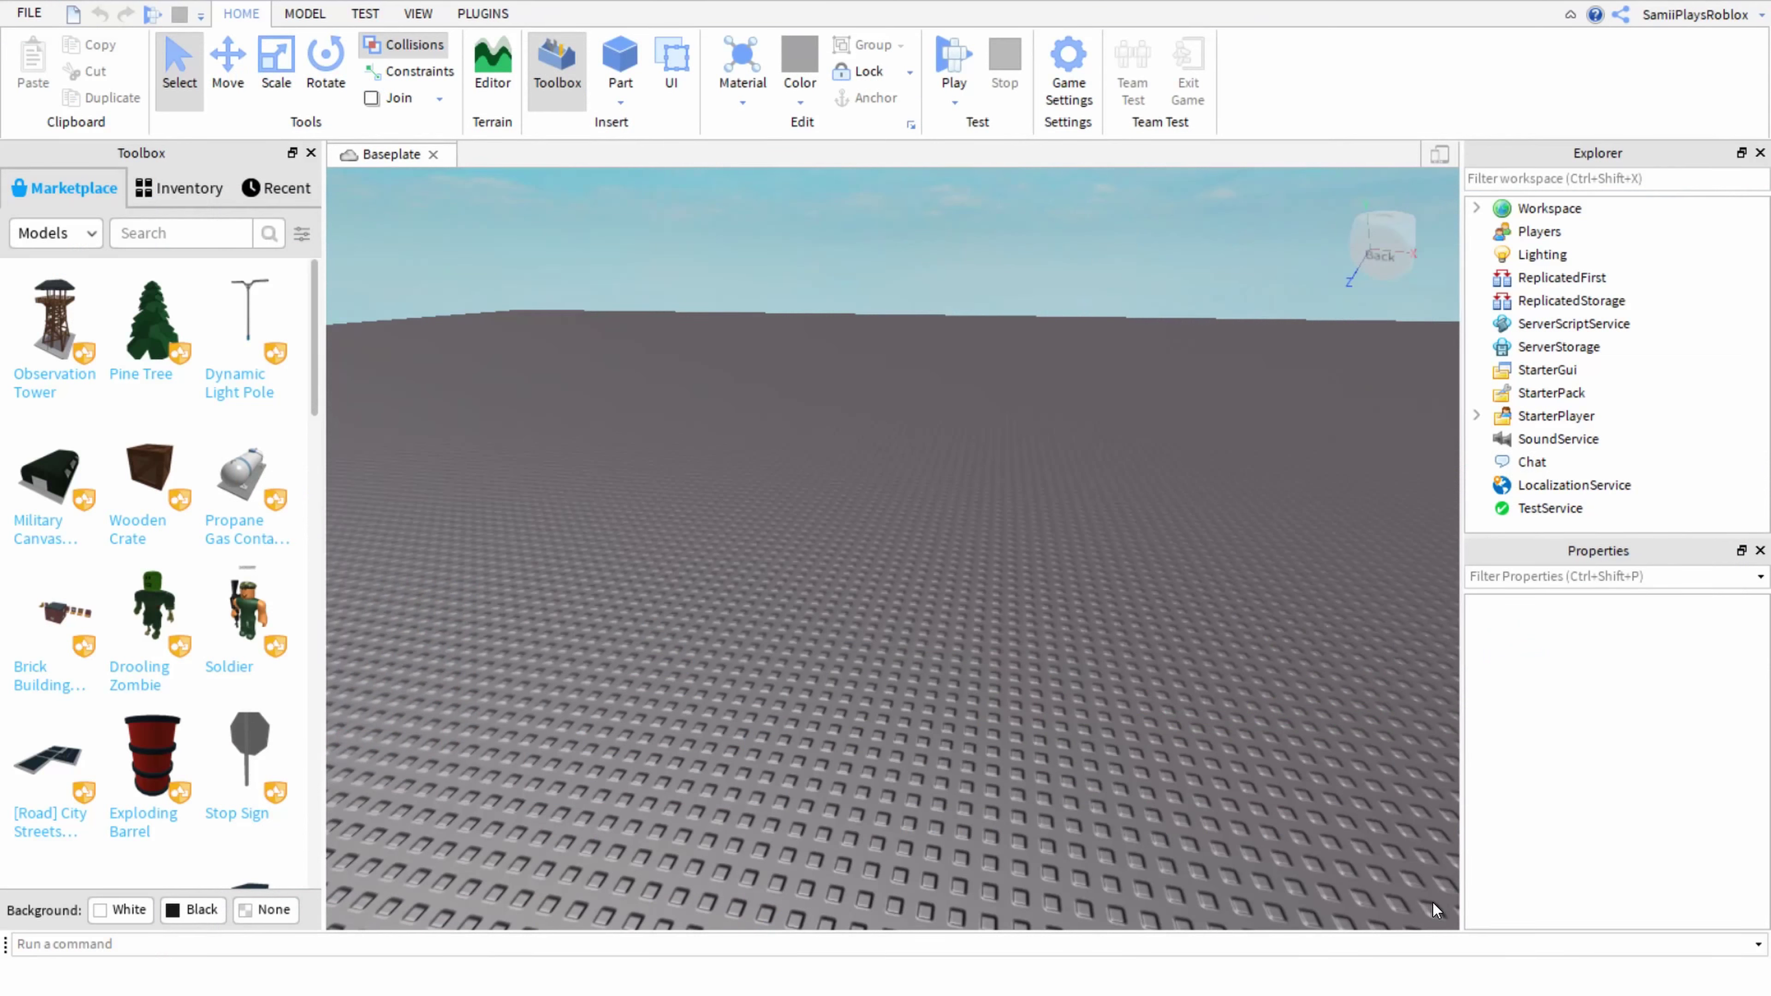
Look up the Load Character plugin by AlreadyPro in the plugin library, and close plugin management after viewing its page
click(485, 15)
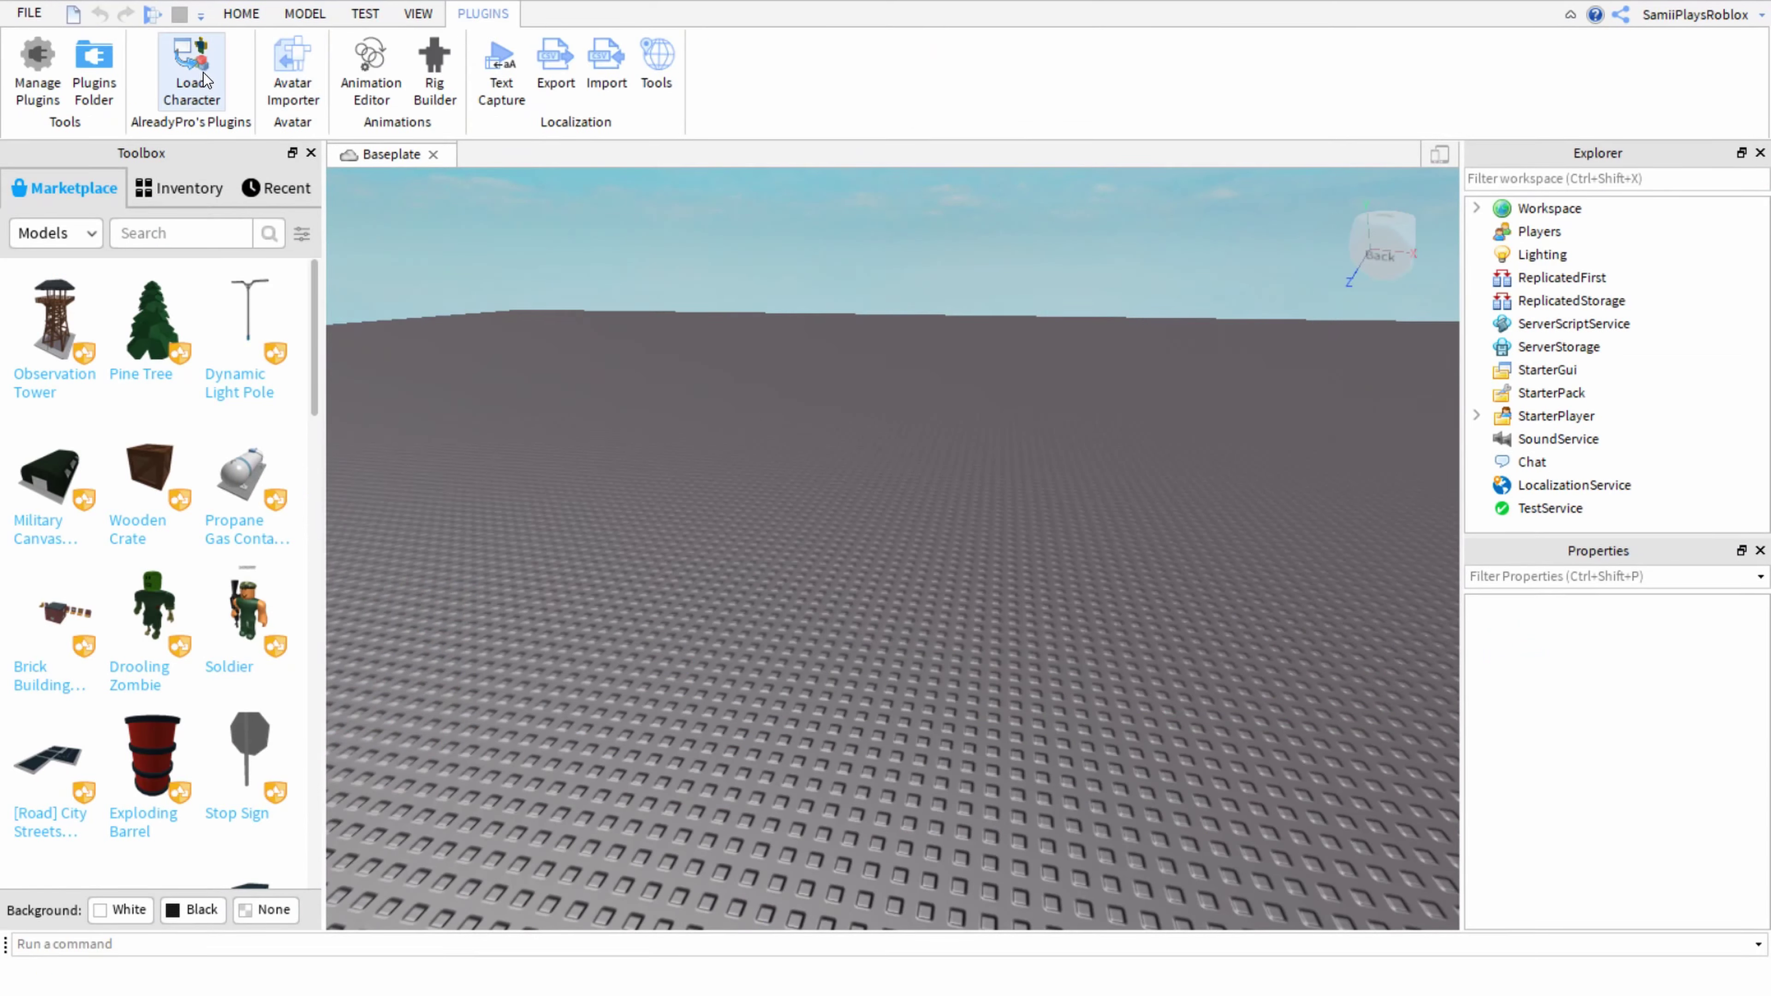
click(174, 101)
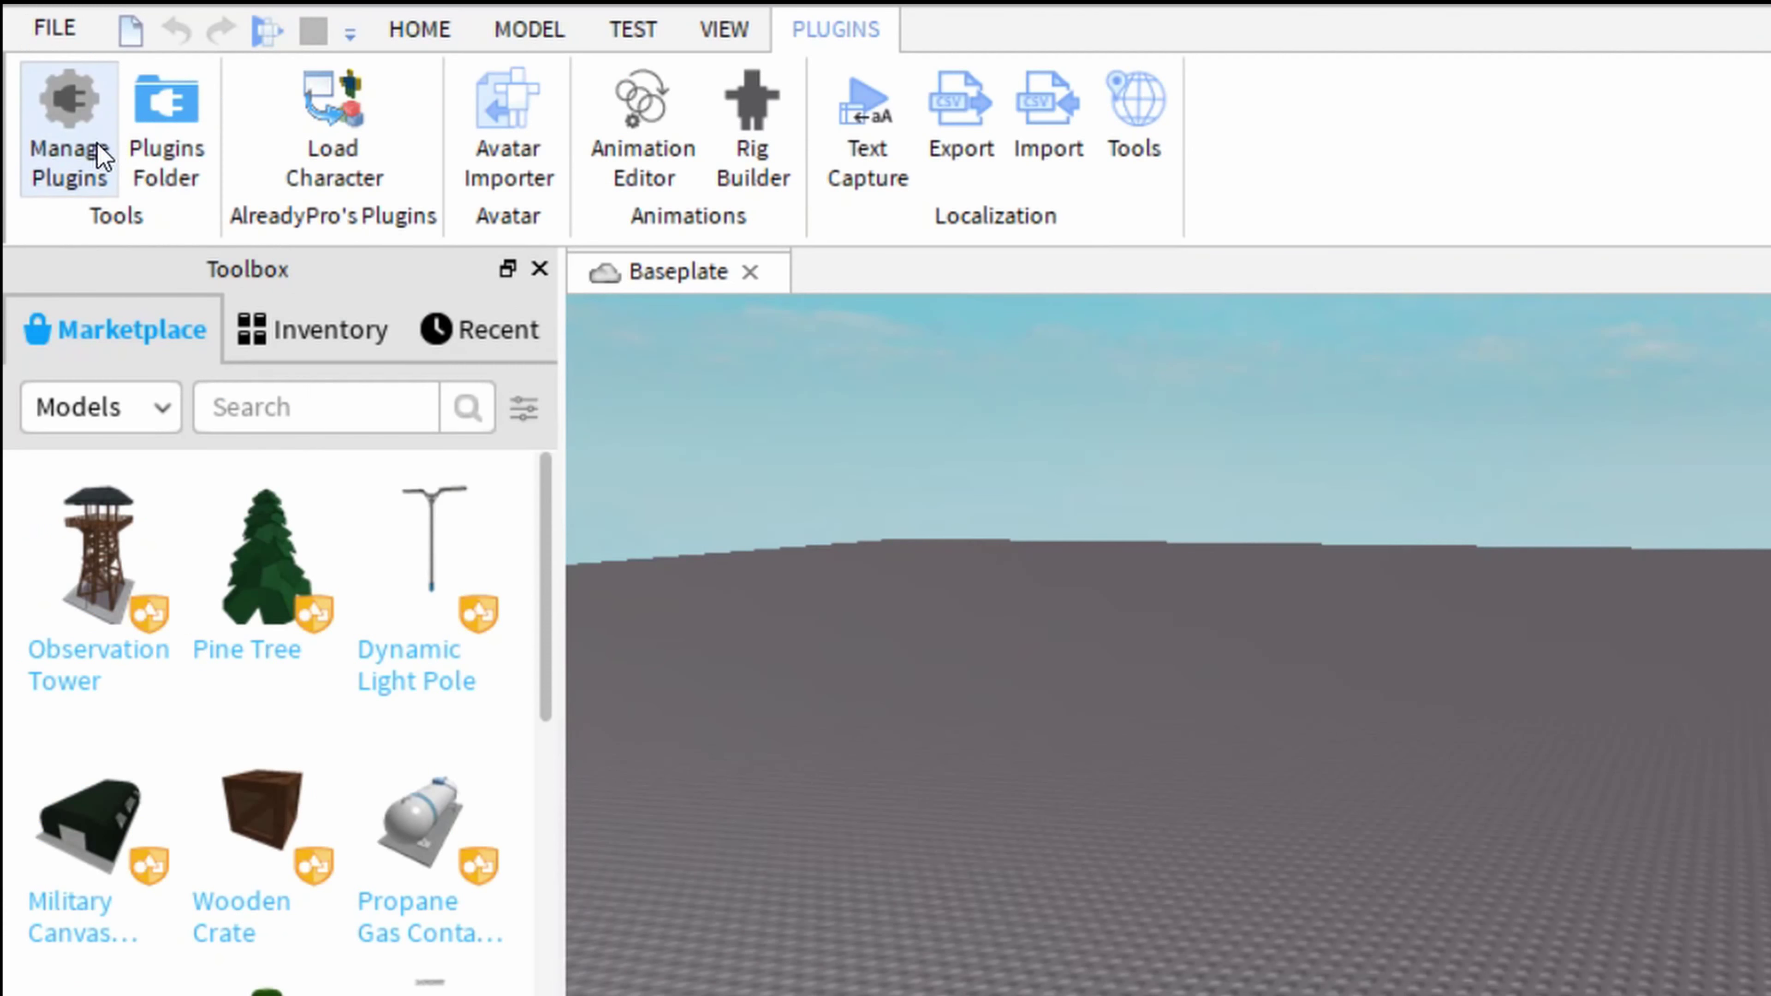
click(98, 155)
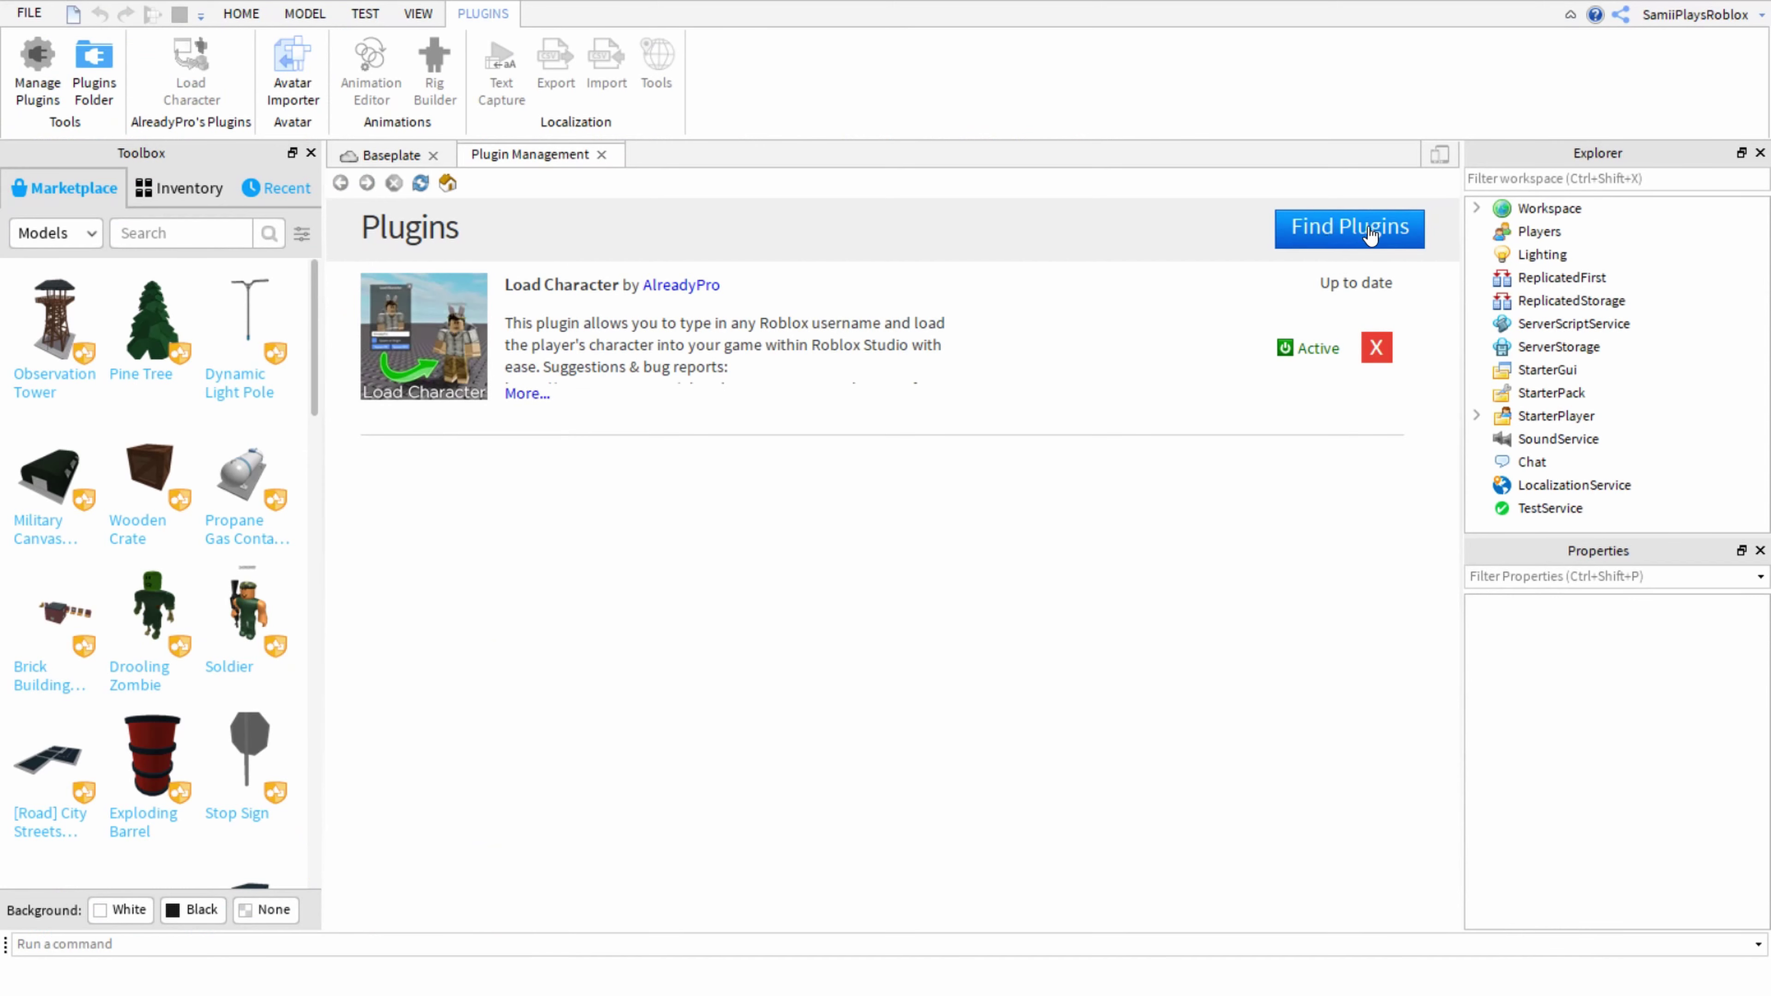
click(1351, 222)
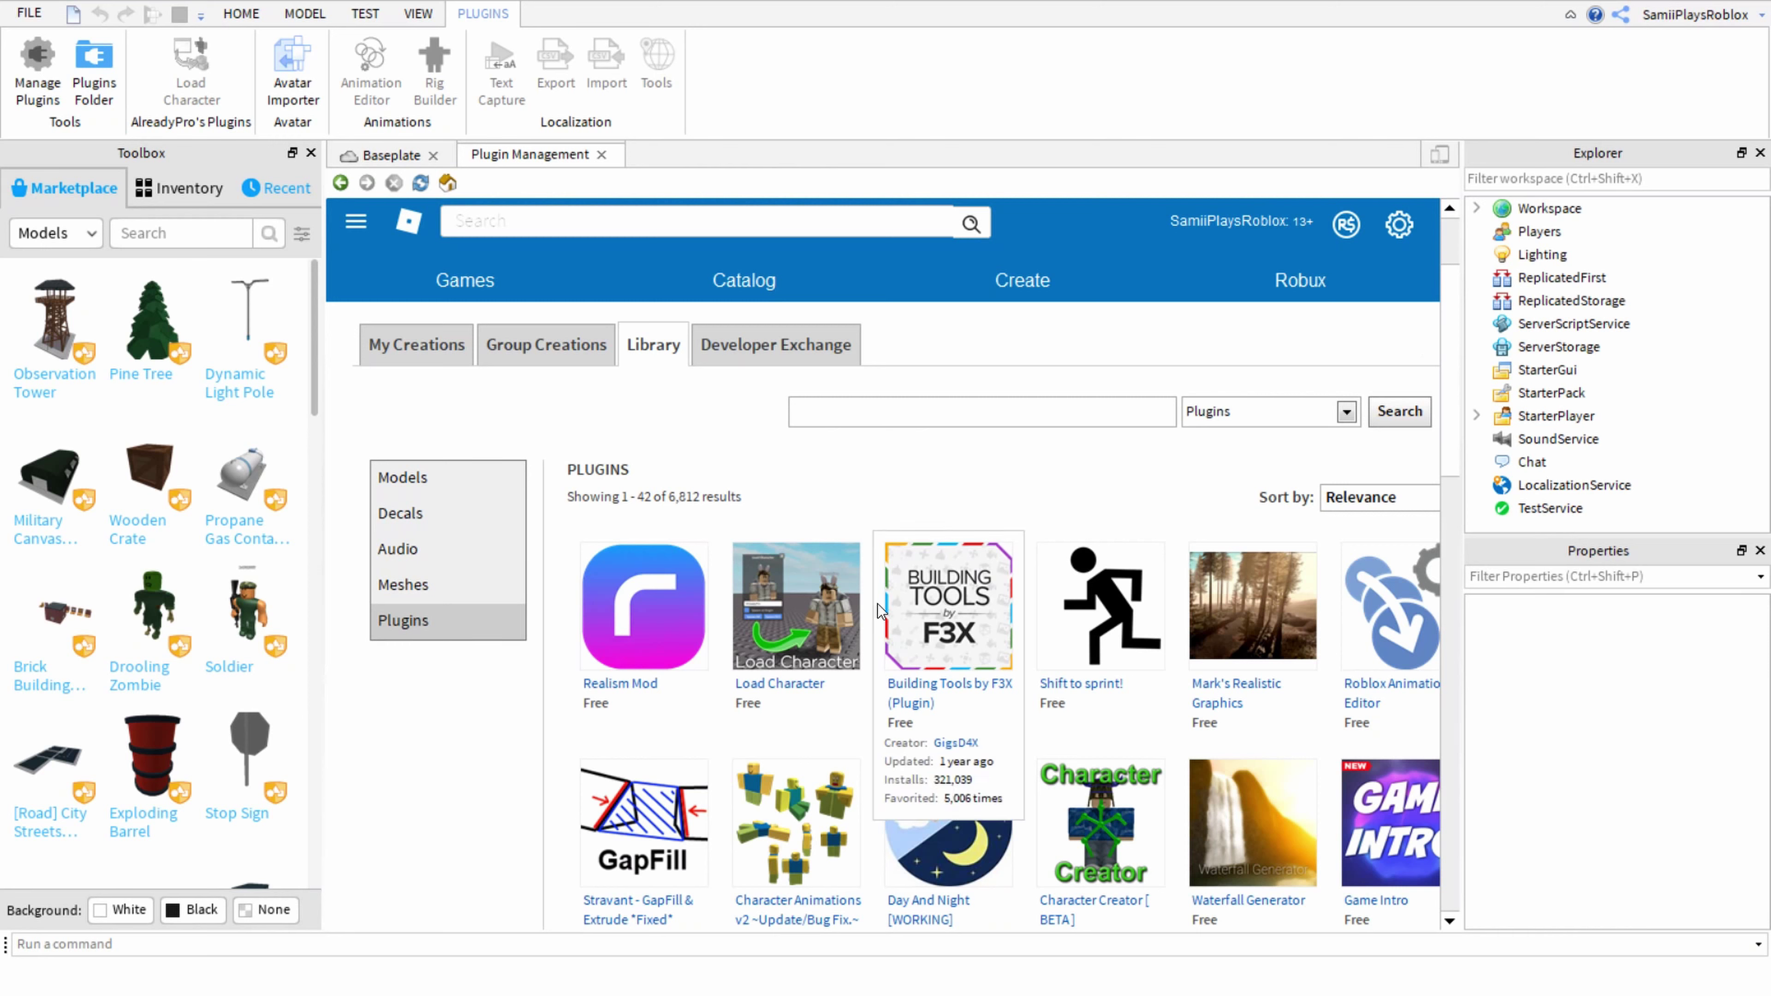
click(782, 630)
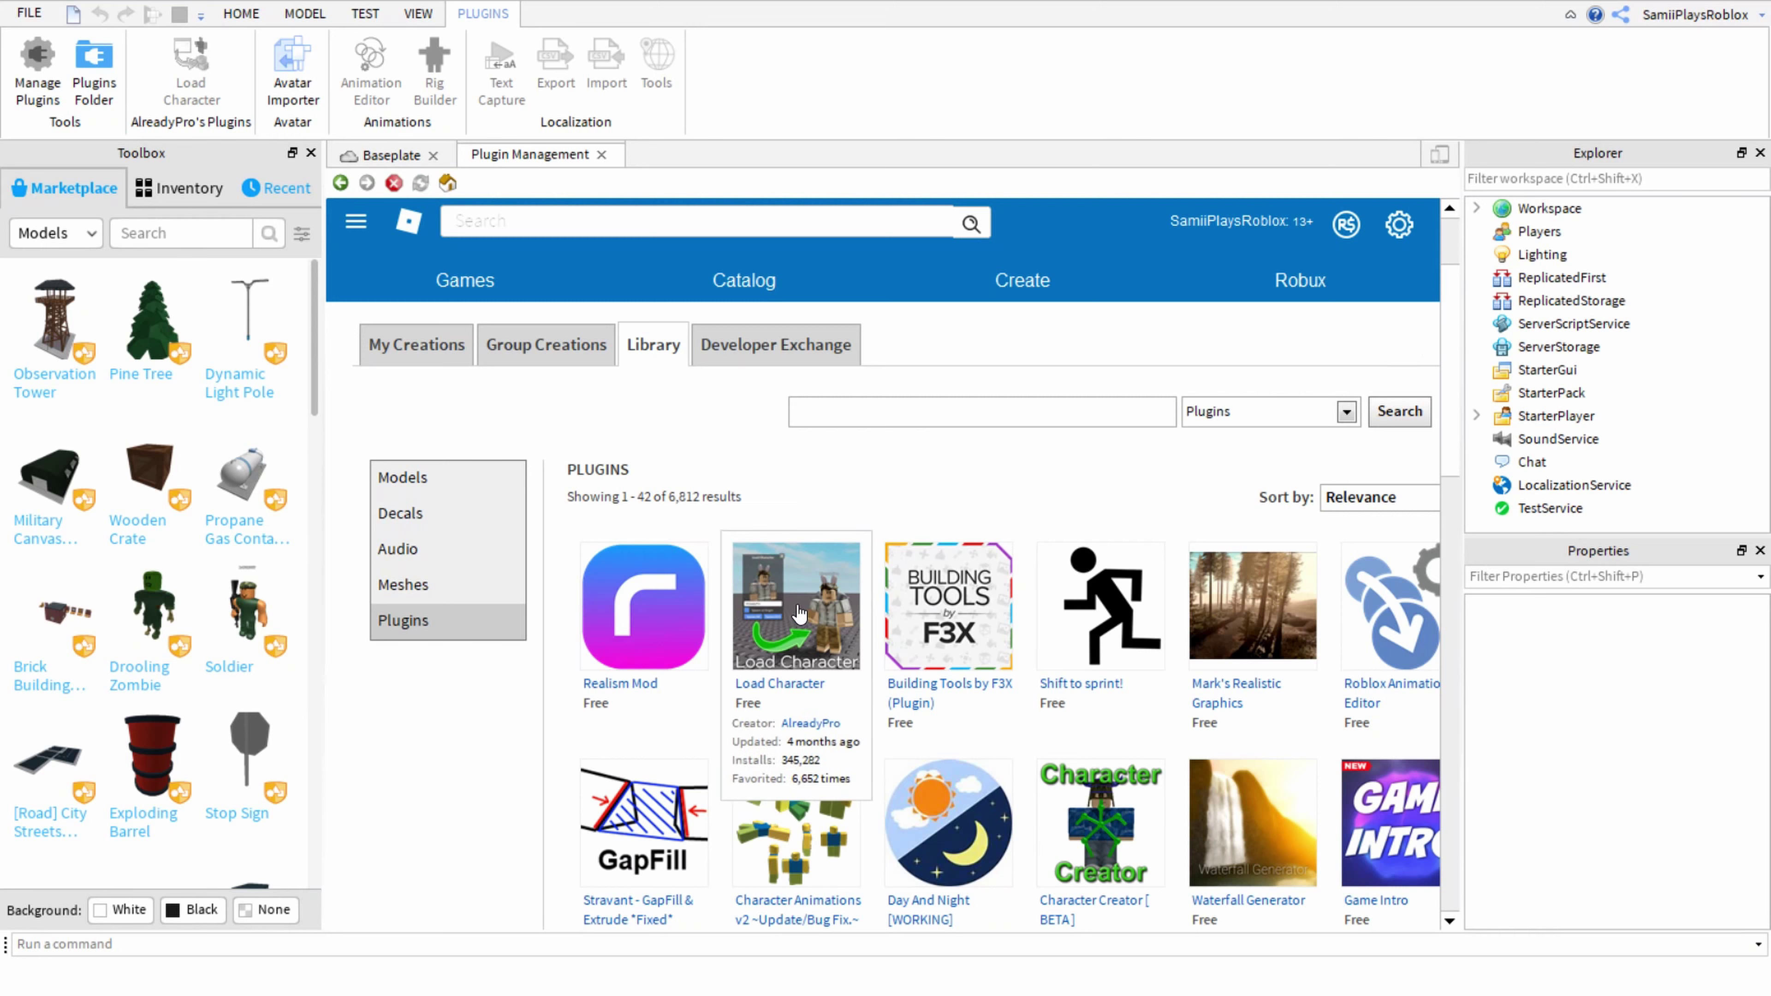
click(813, 583)
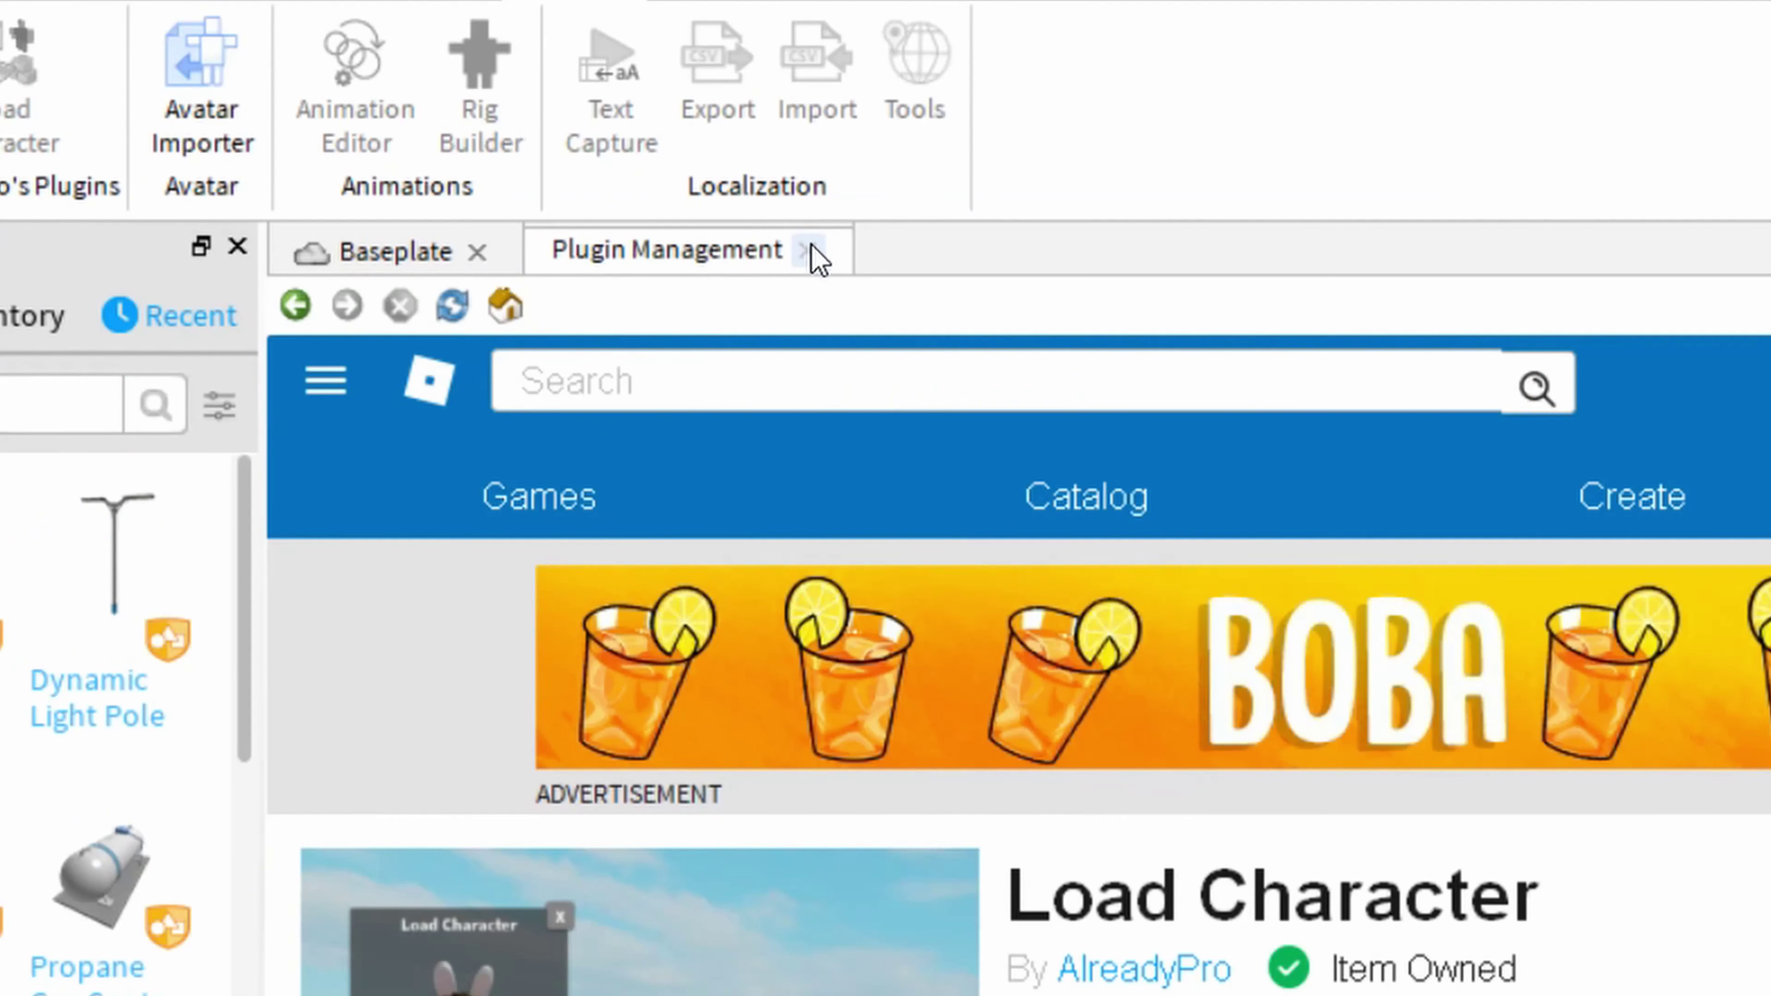
click(809, 251)
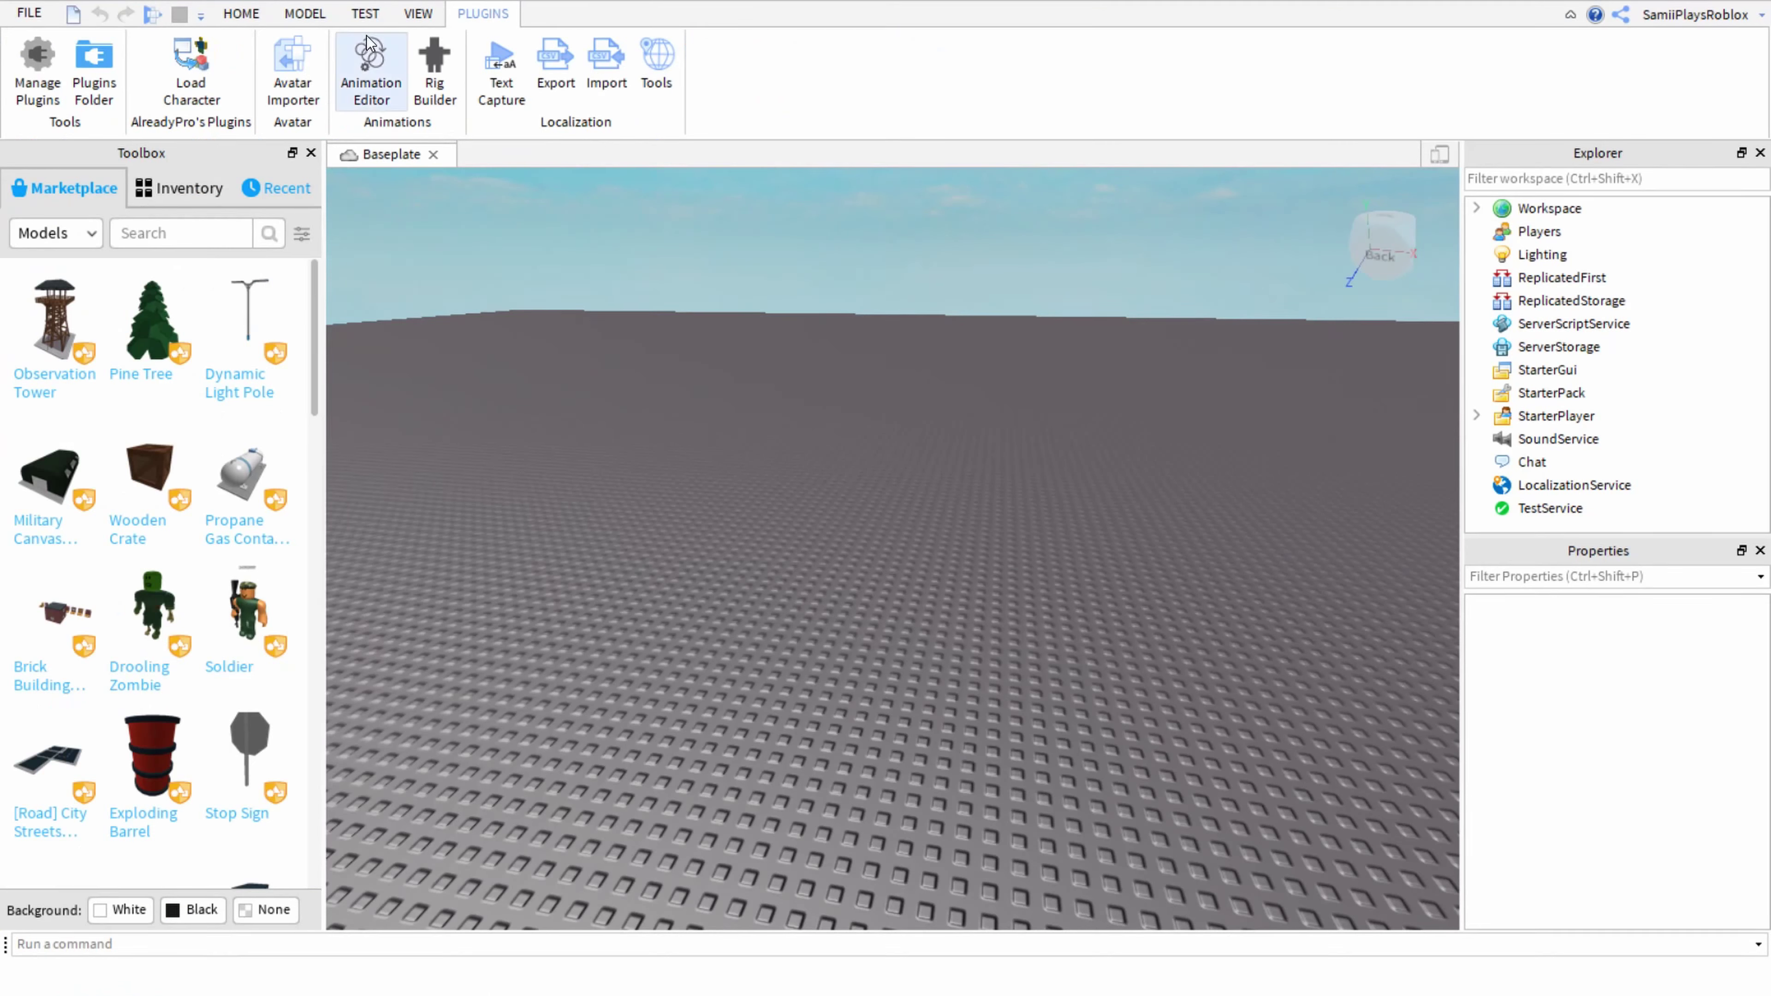
Start the Load Character plugin and replace its default username with the account's own Roblox username
click(197, 96)
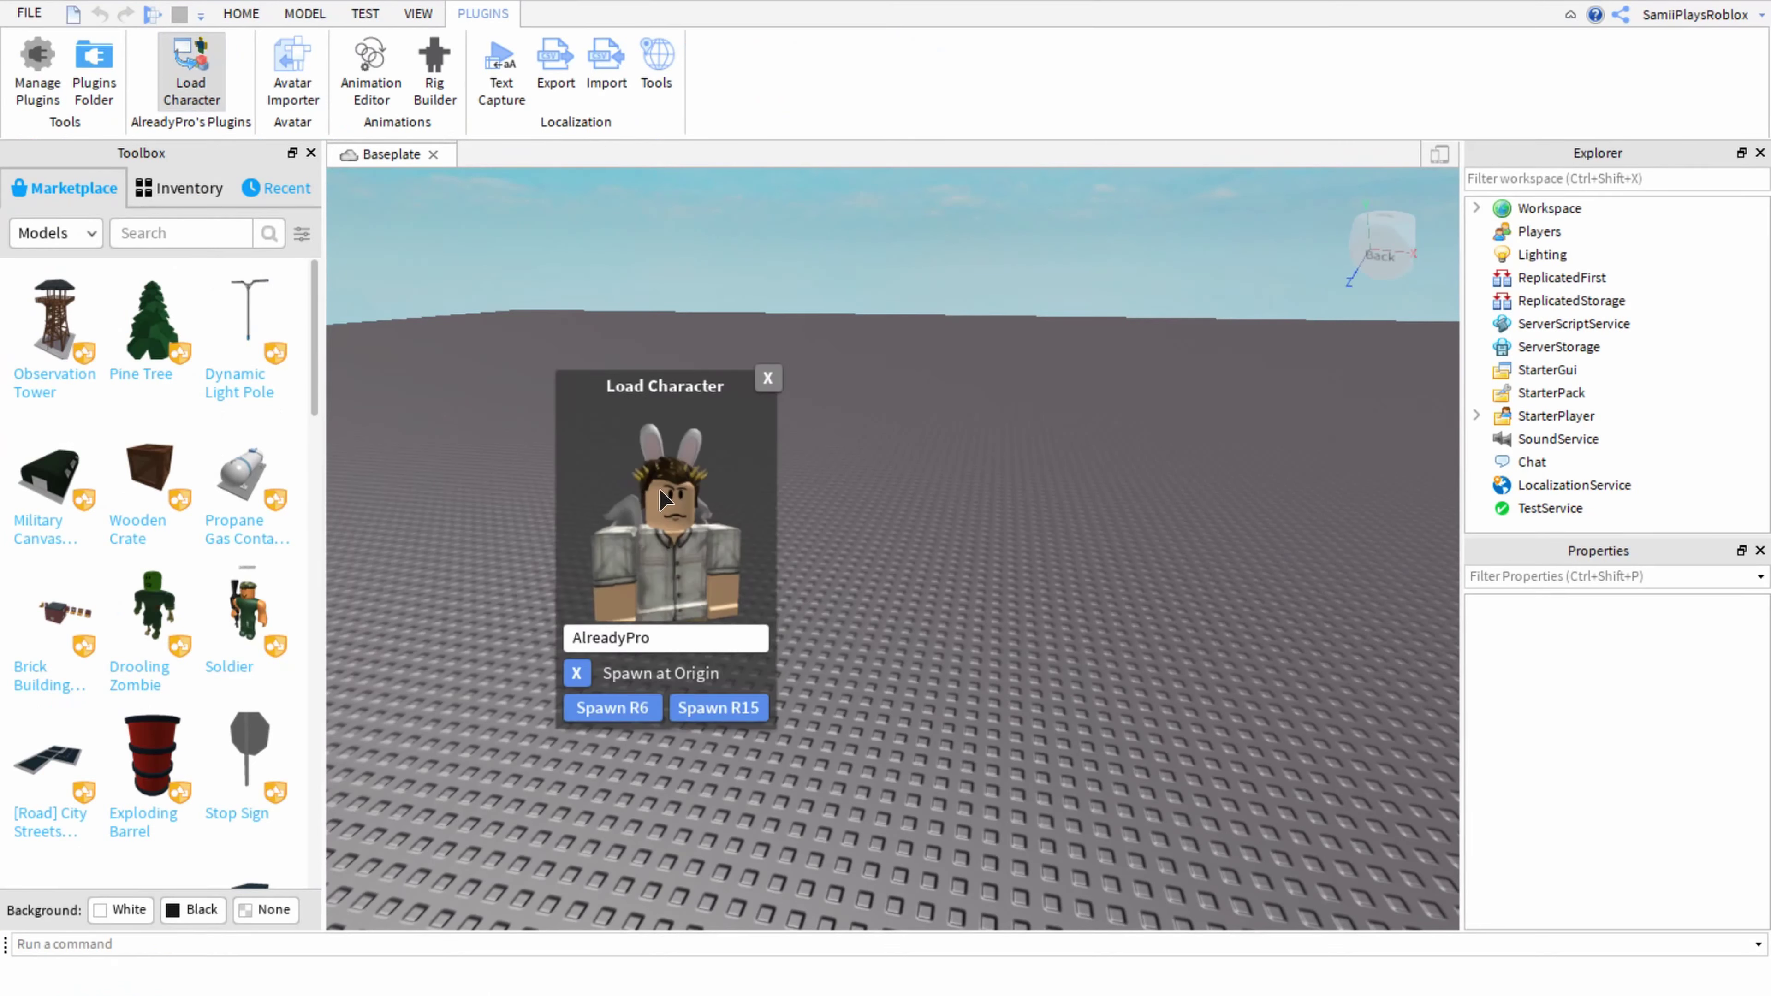
click(667, 648)
key(BackSpace)
key(BackSpace)
key(BackSpace)
key(BackSpace)
key(BackSpace)
key(BackSpace)
key(BackSpace)
key(BackSpace)
key(BackSpace)
key(BackSpace)
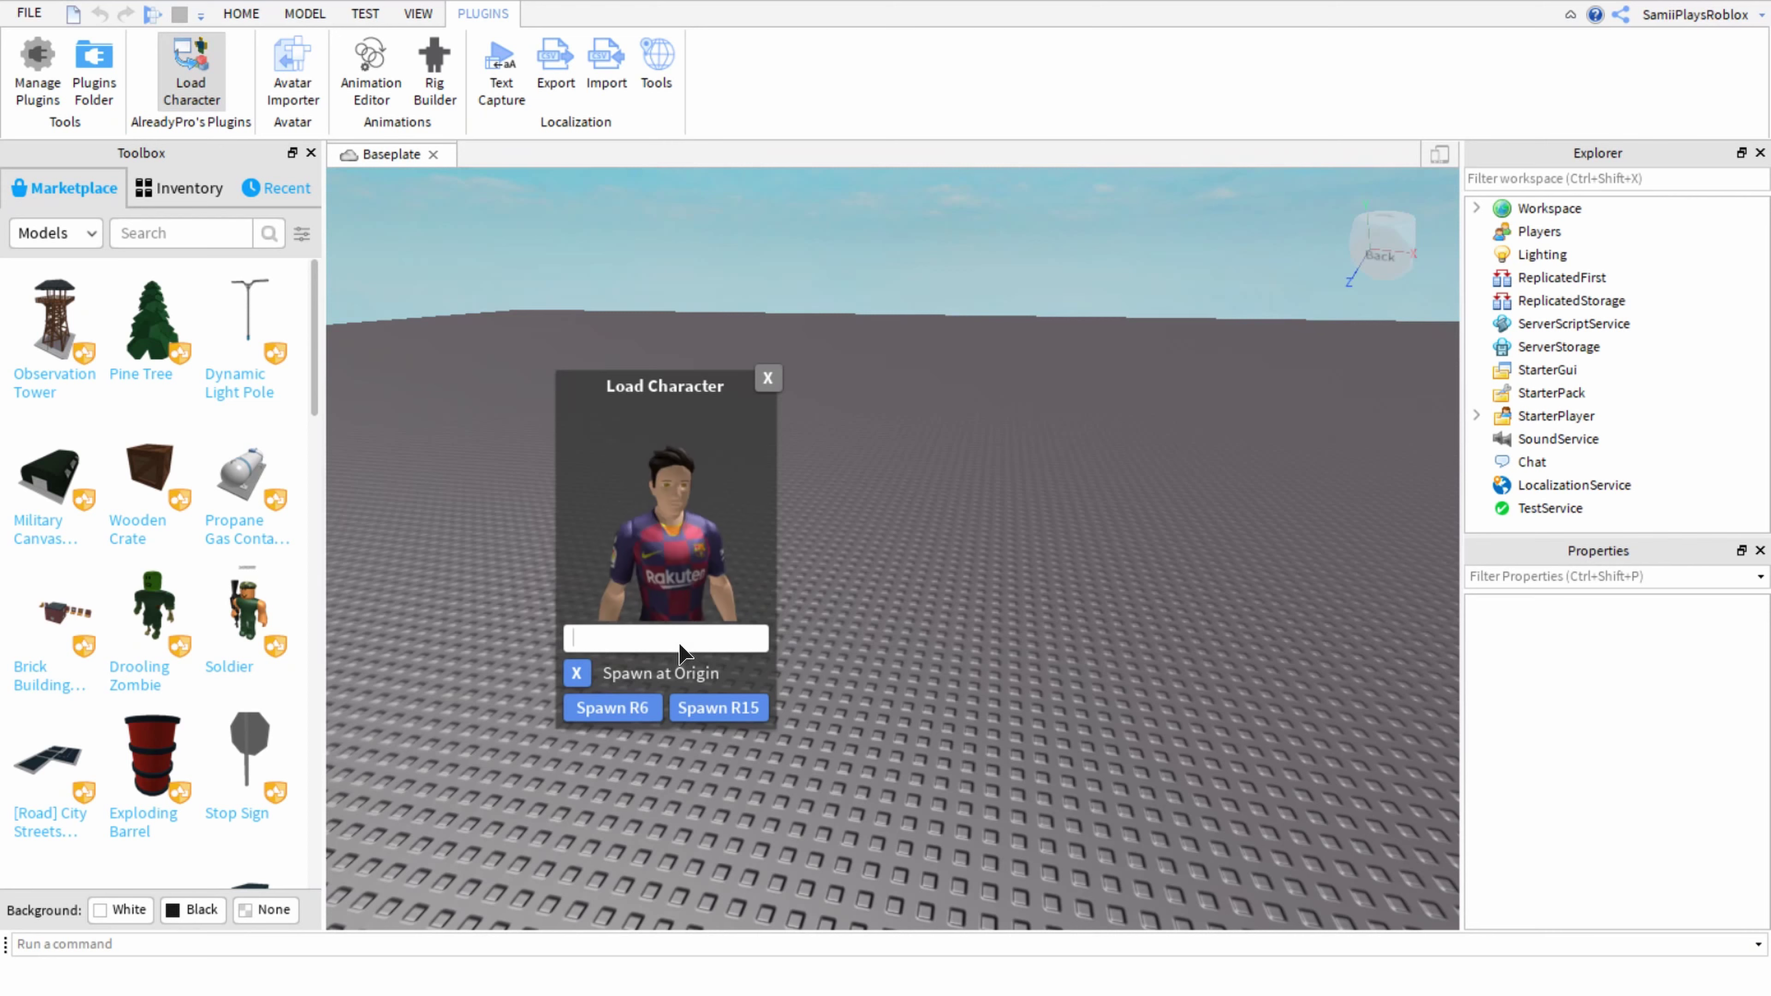
text(SamiiPlay)
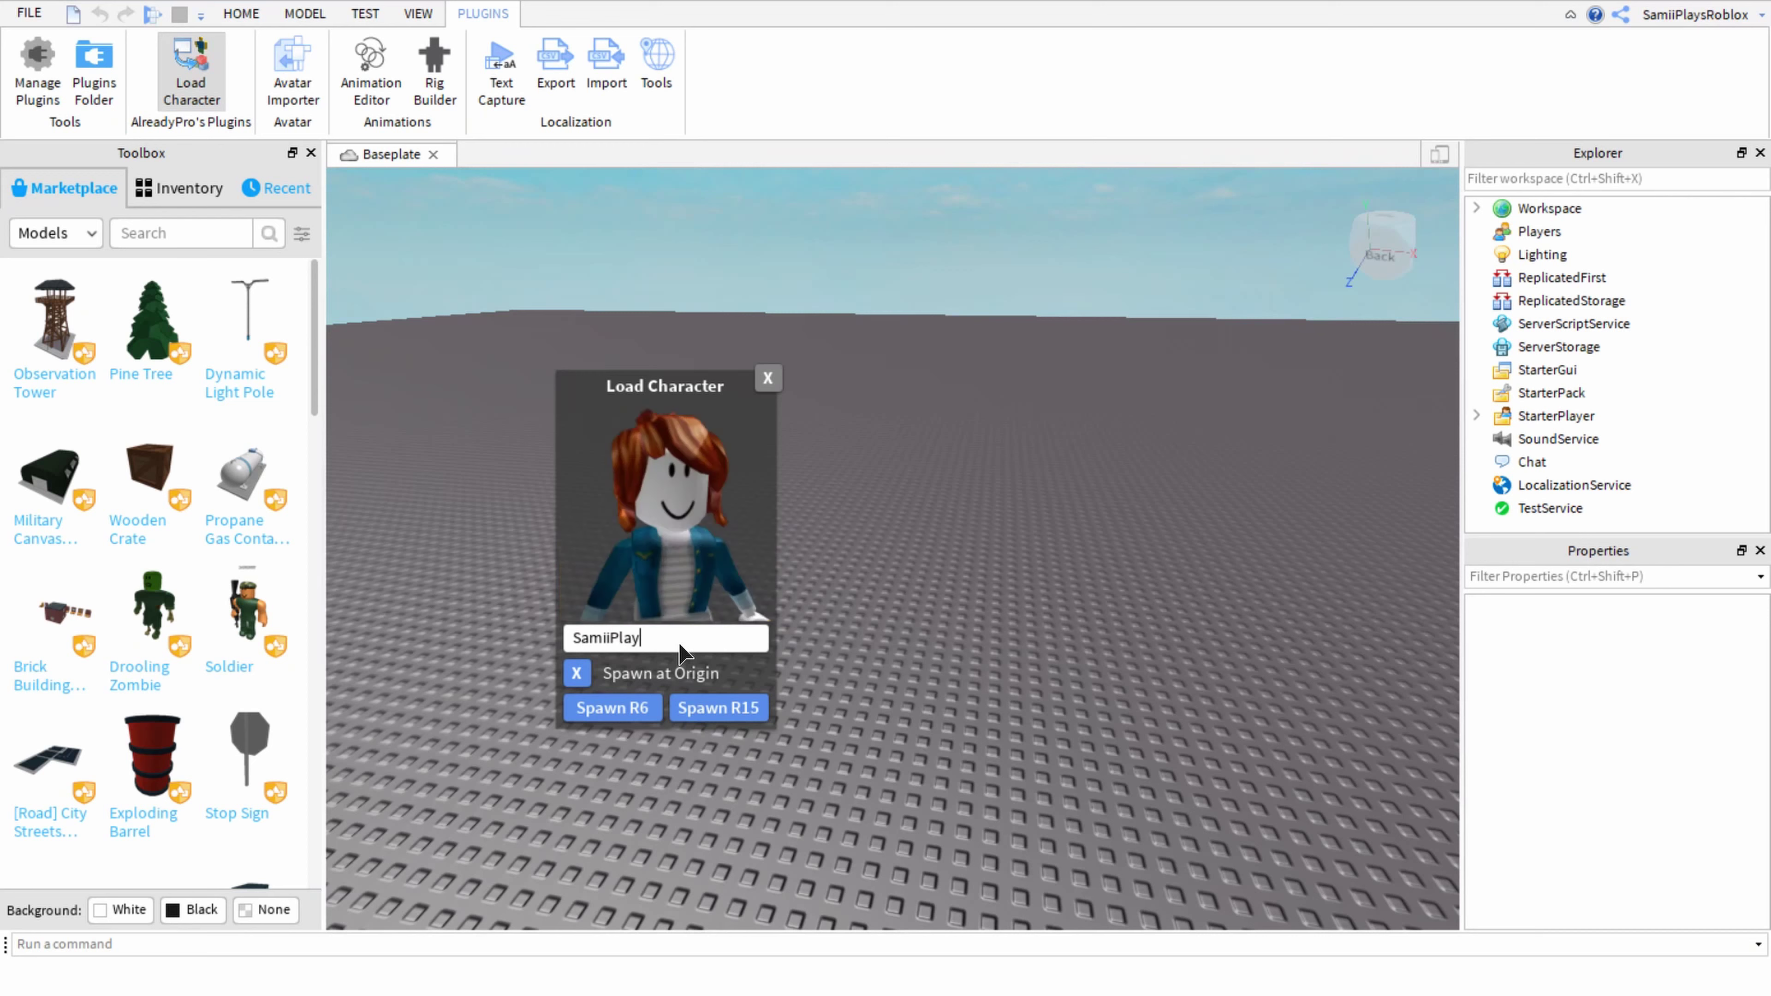
text(Roblox)
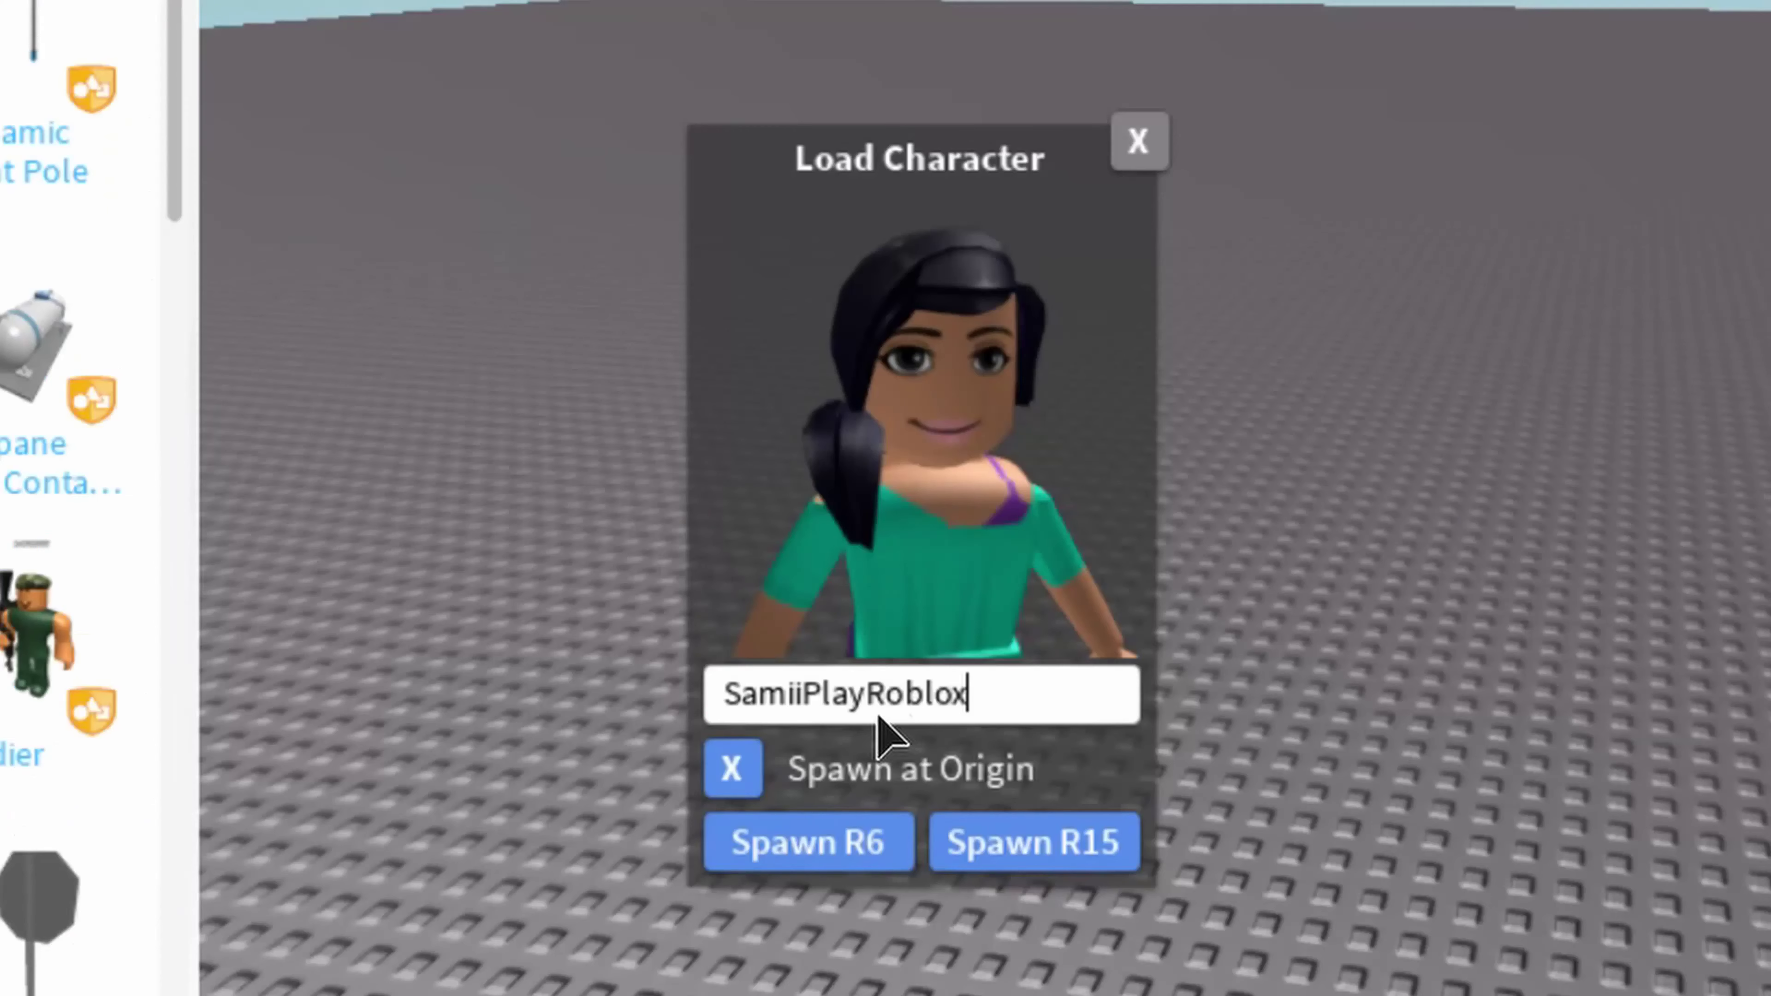
click(866, 694)
text(s)
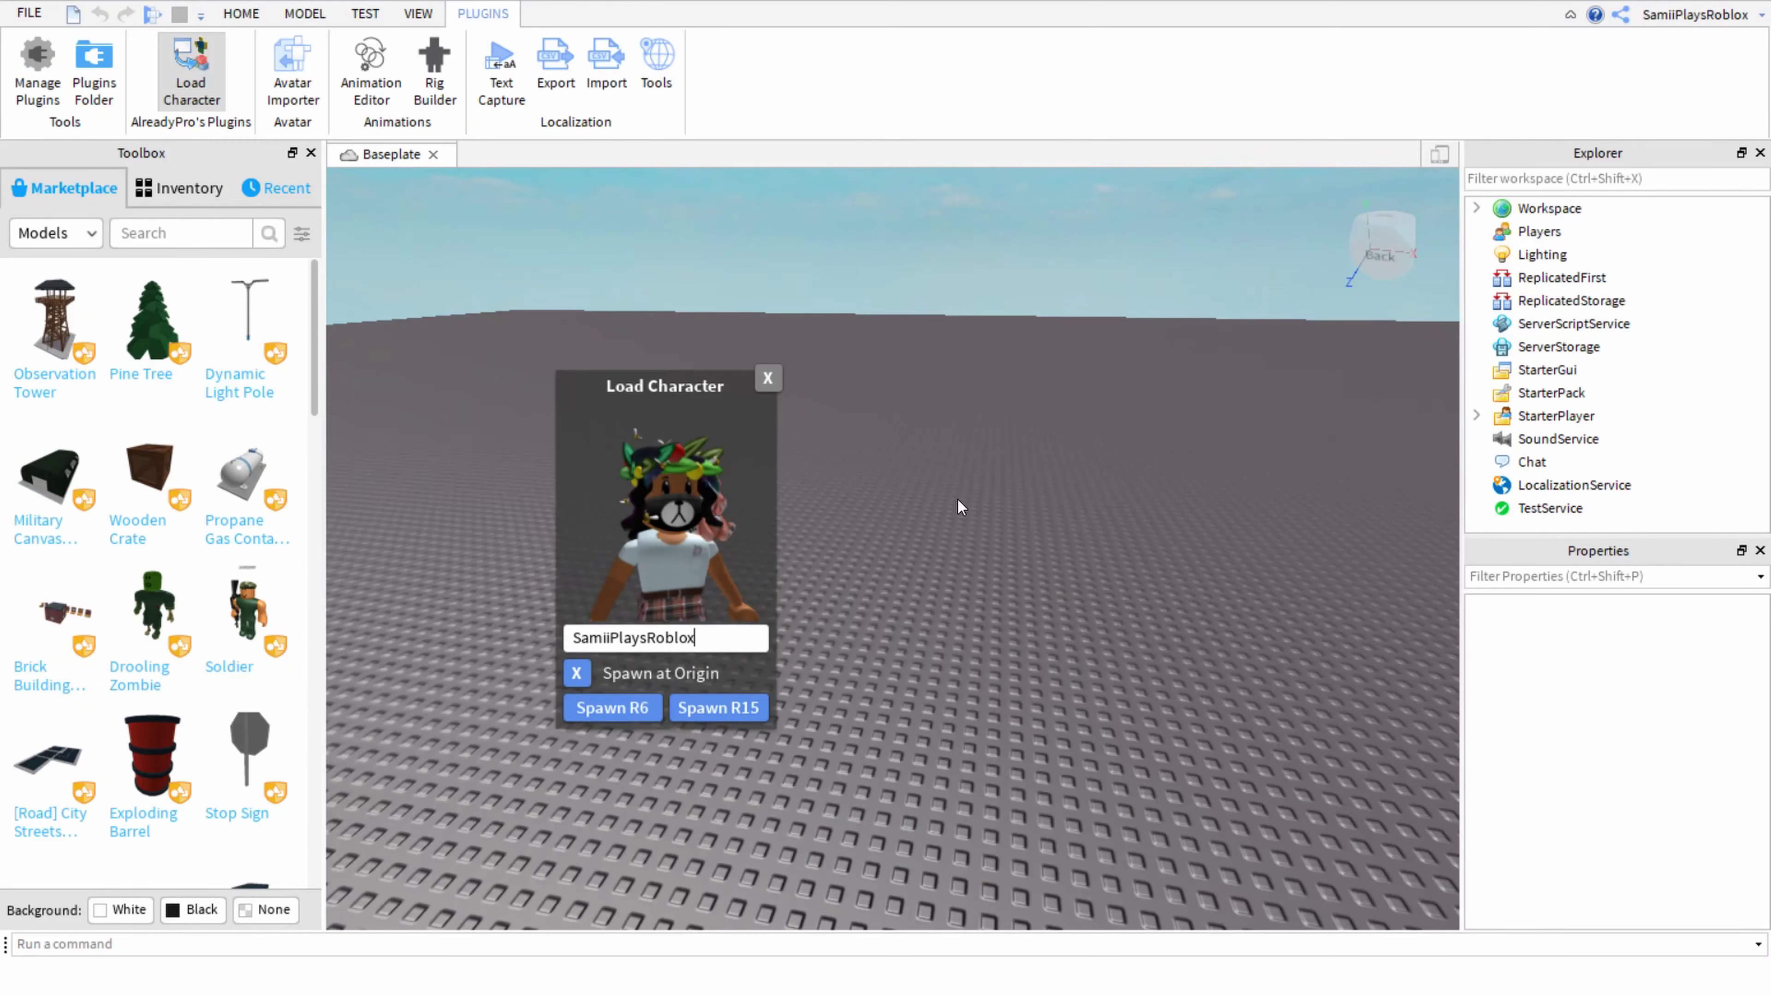
Spawn the character as an R15 rig with Spawn at Origin enabled, and close the Load Character window
click(576, 675)
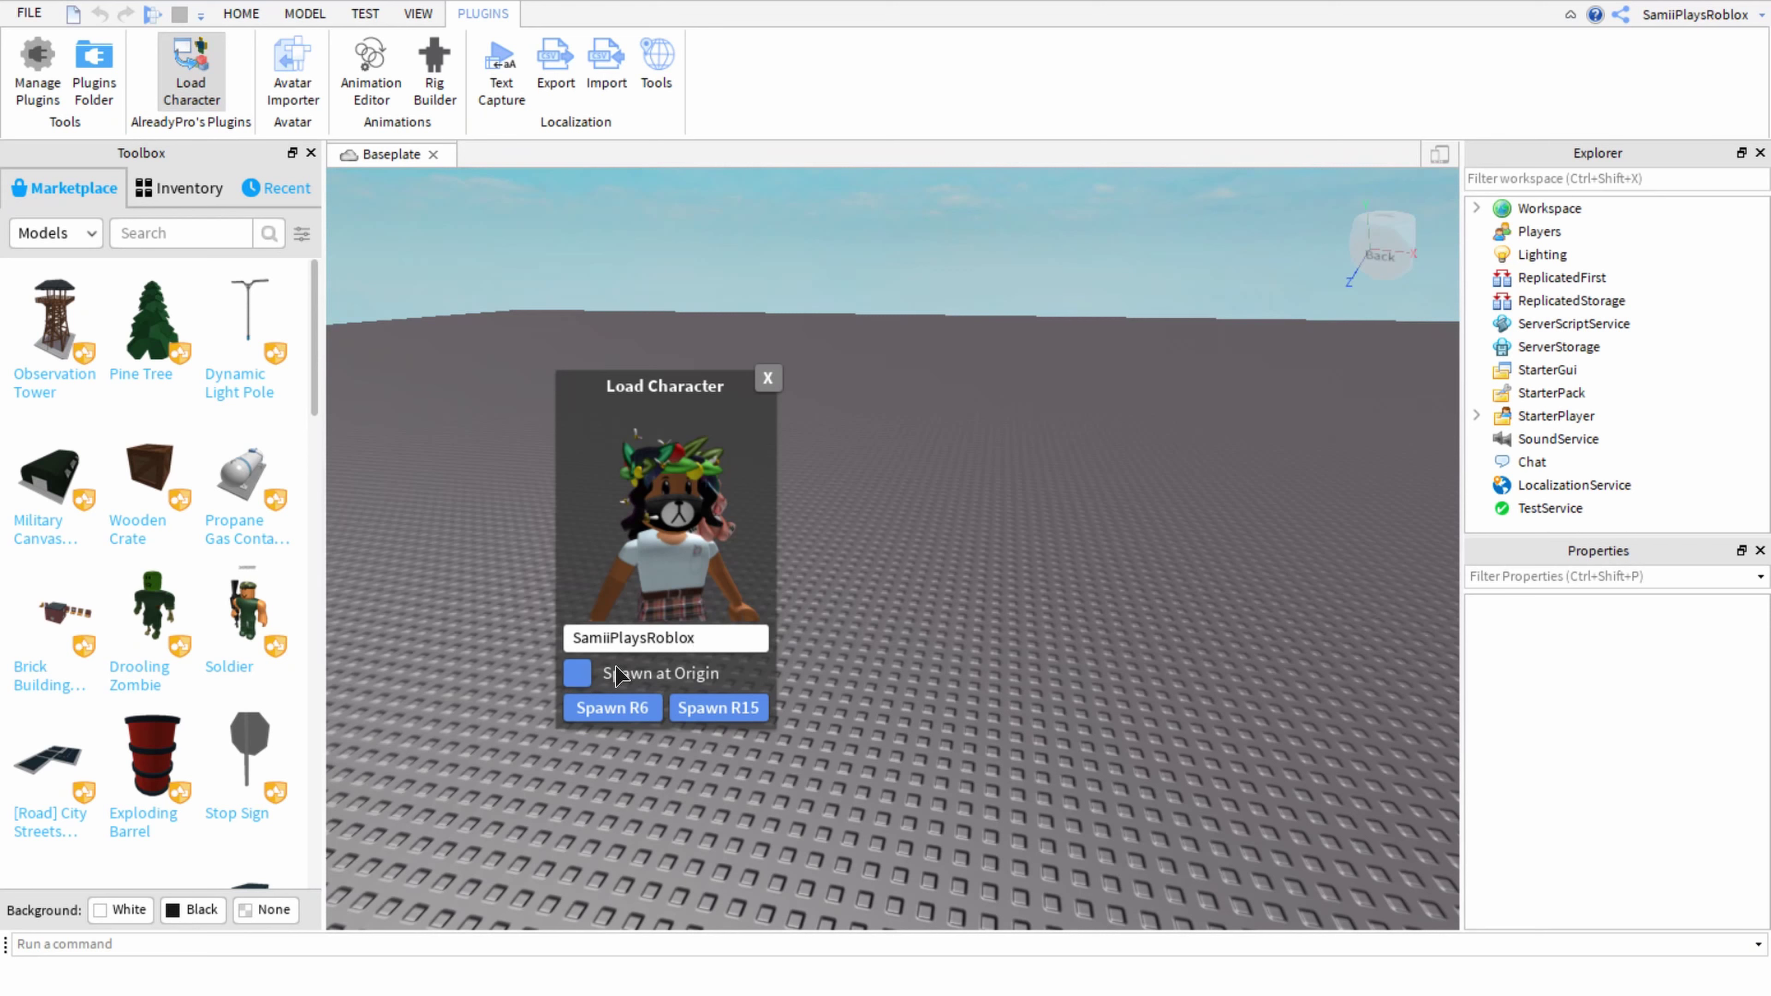
click(579, 678)
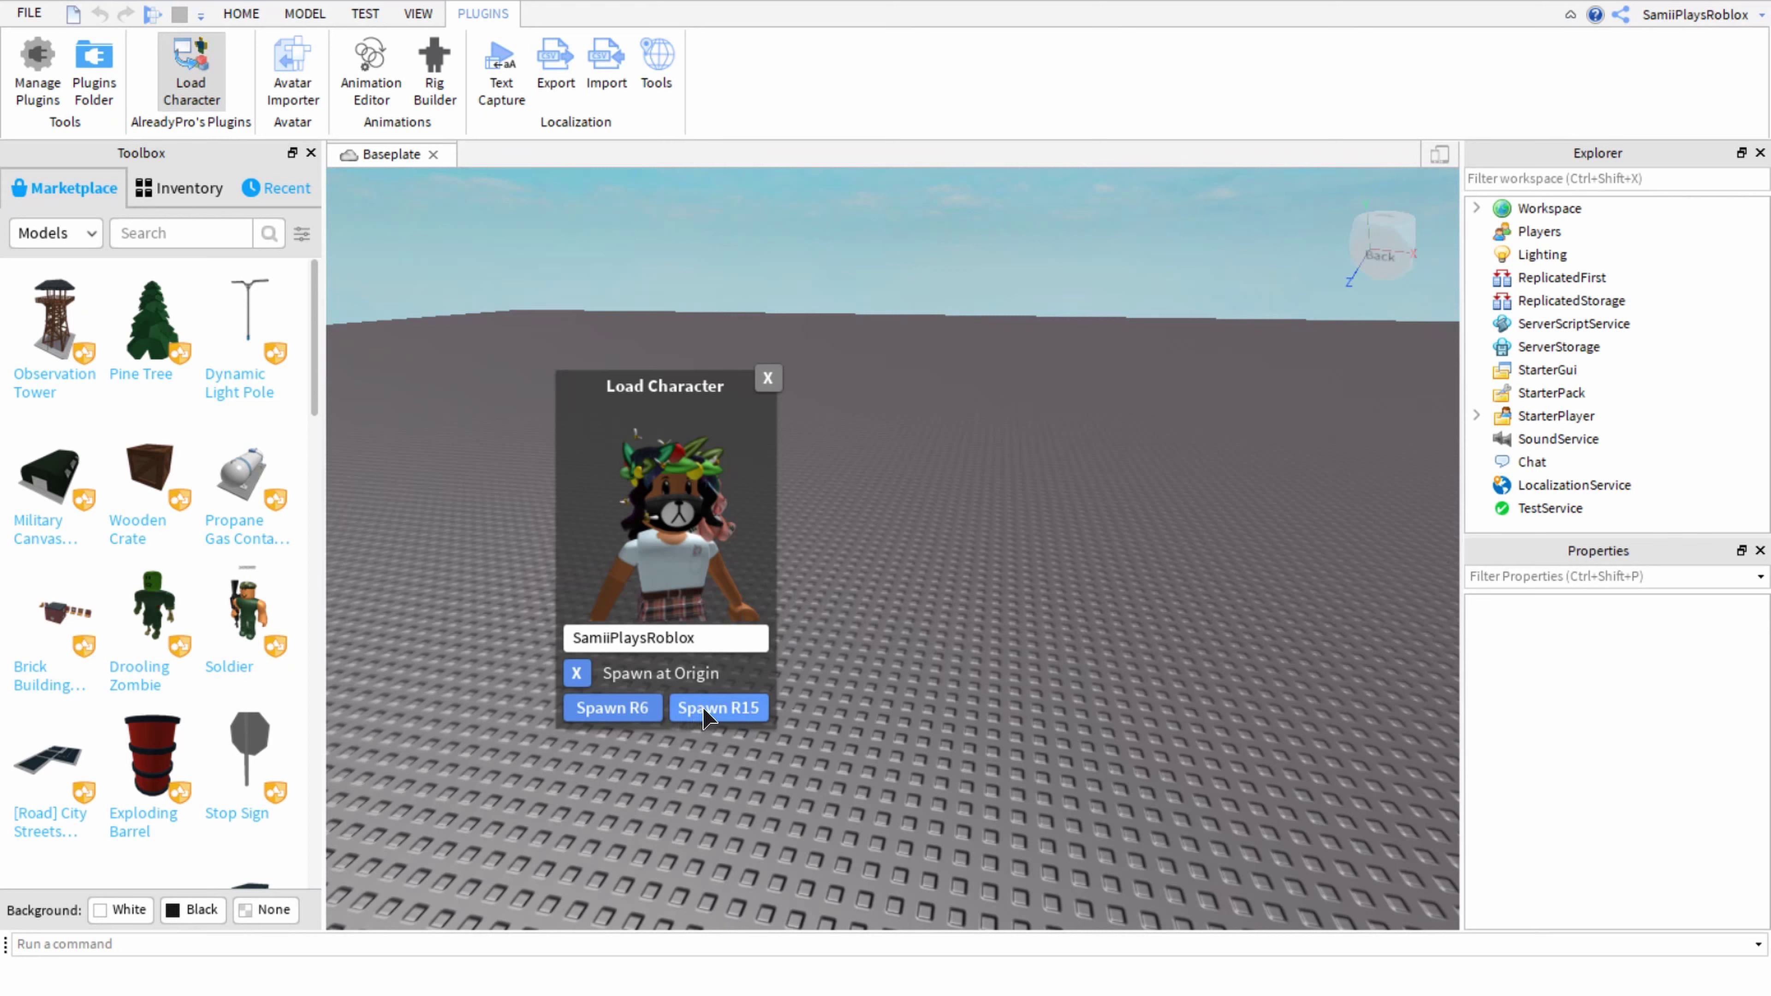
click(734, 708)
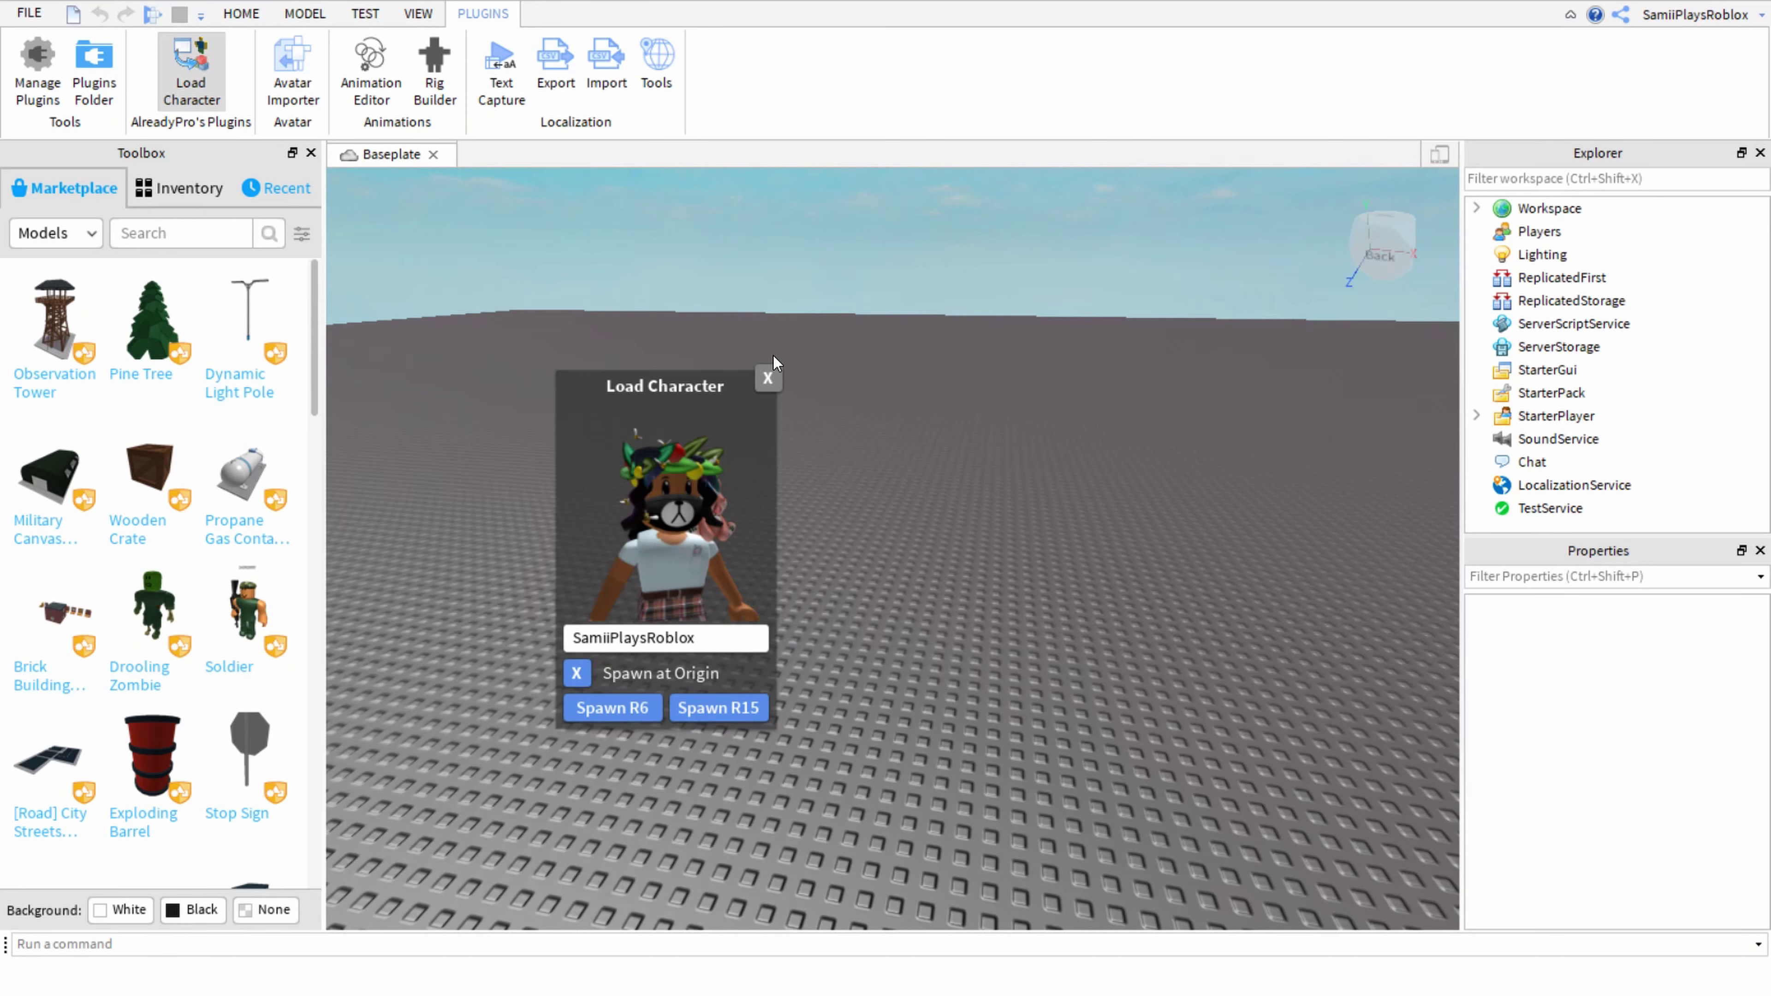
click(767, 378)
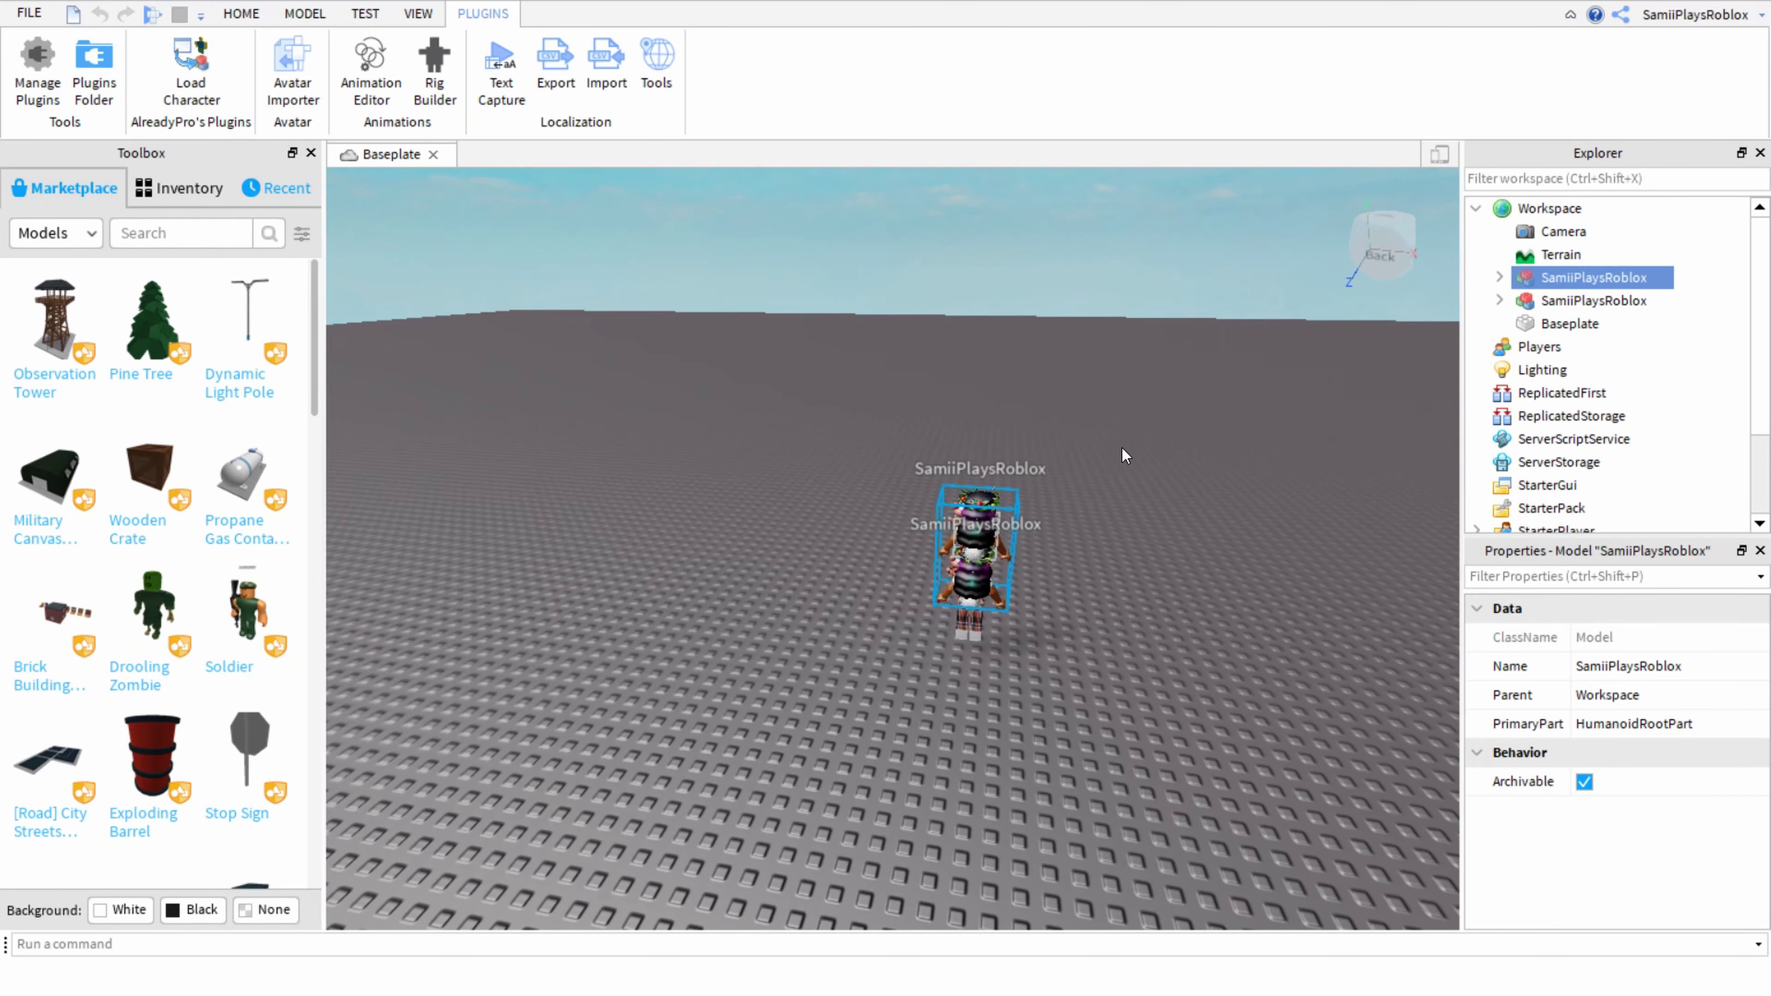
Delete the BearMask and Bees accessories from the spawned character model
right_drag(1120, 446, 1120, 446)
scroll(1120, 446, up, 3)
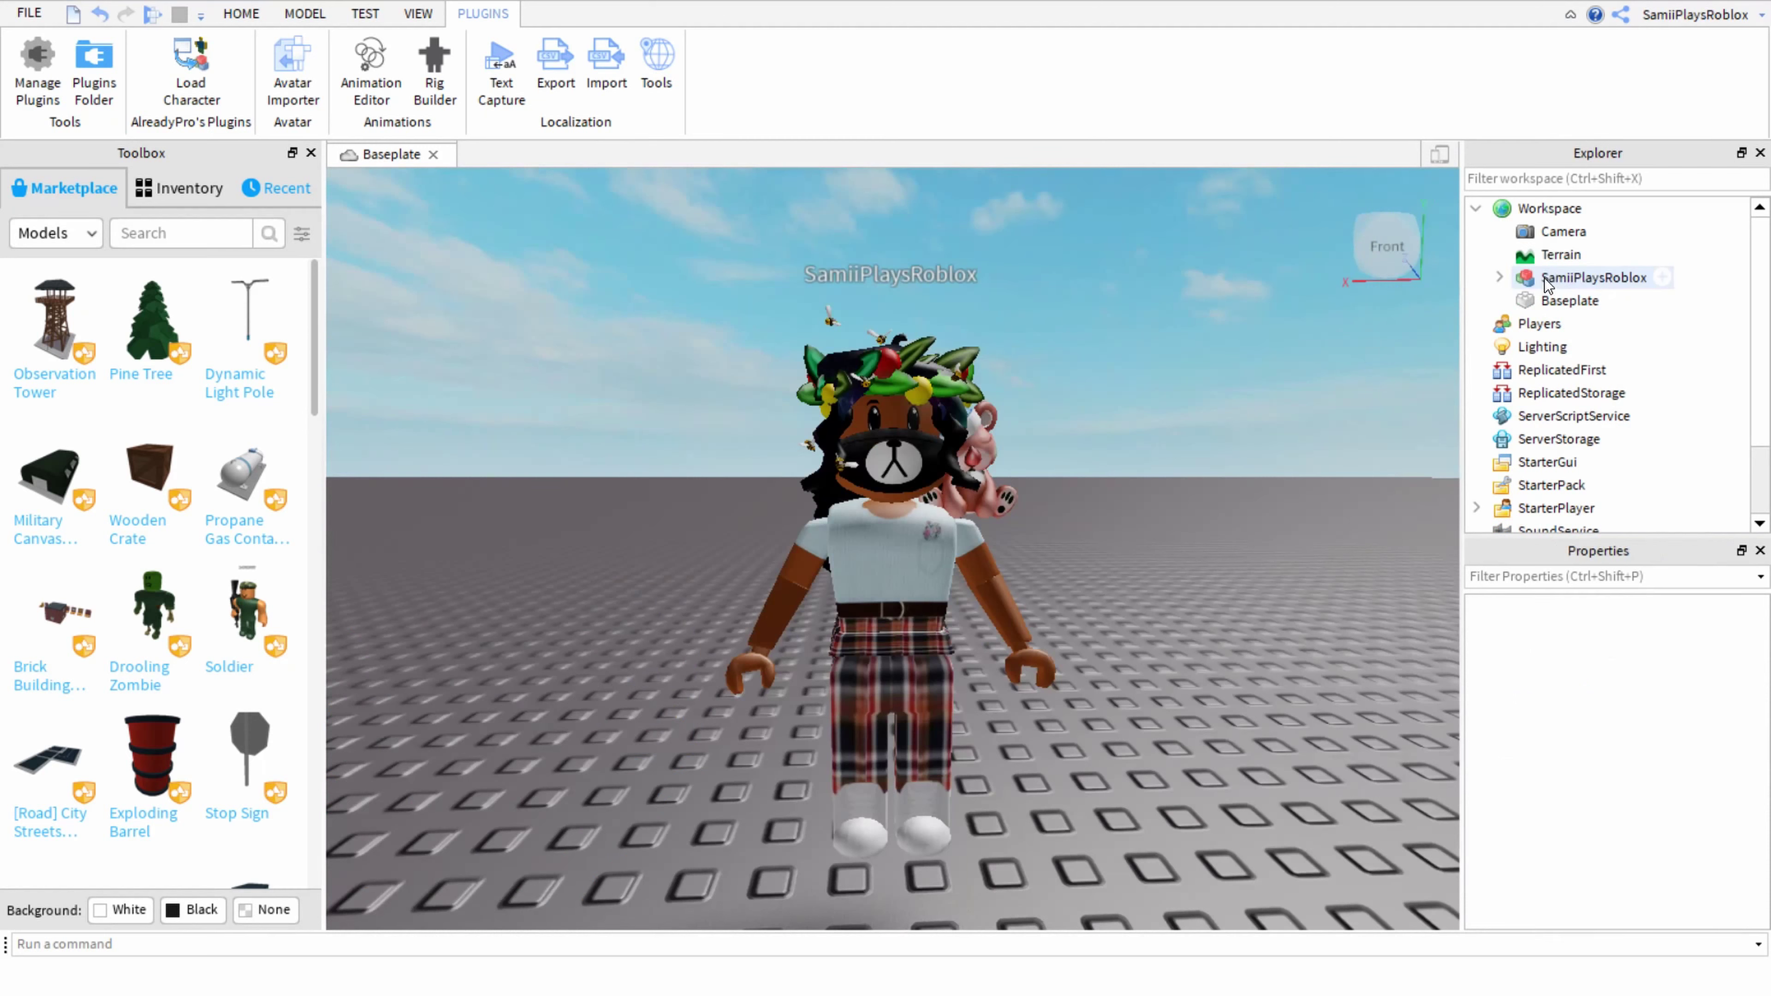
click(1499, 277)
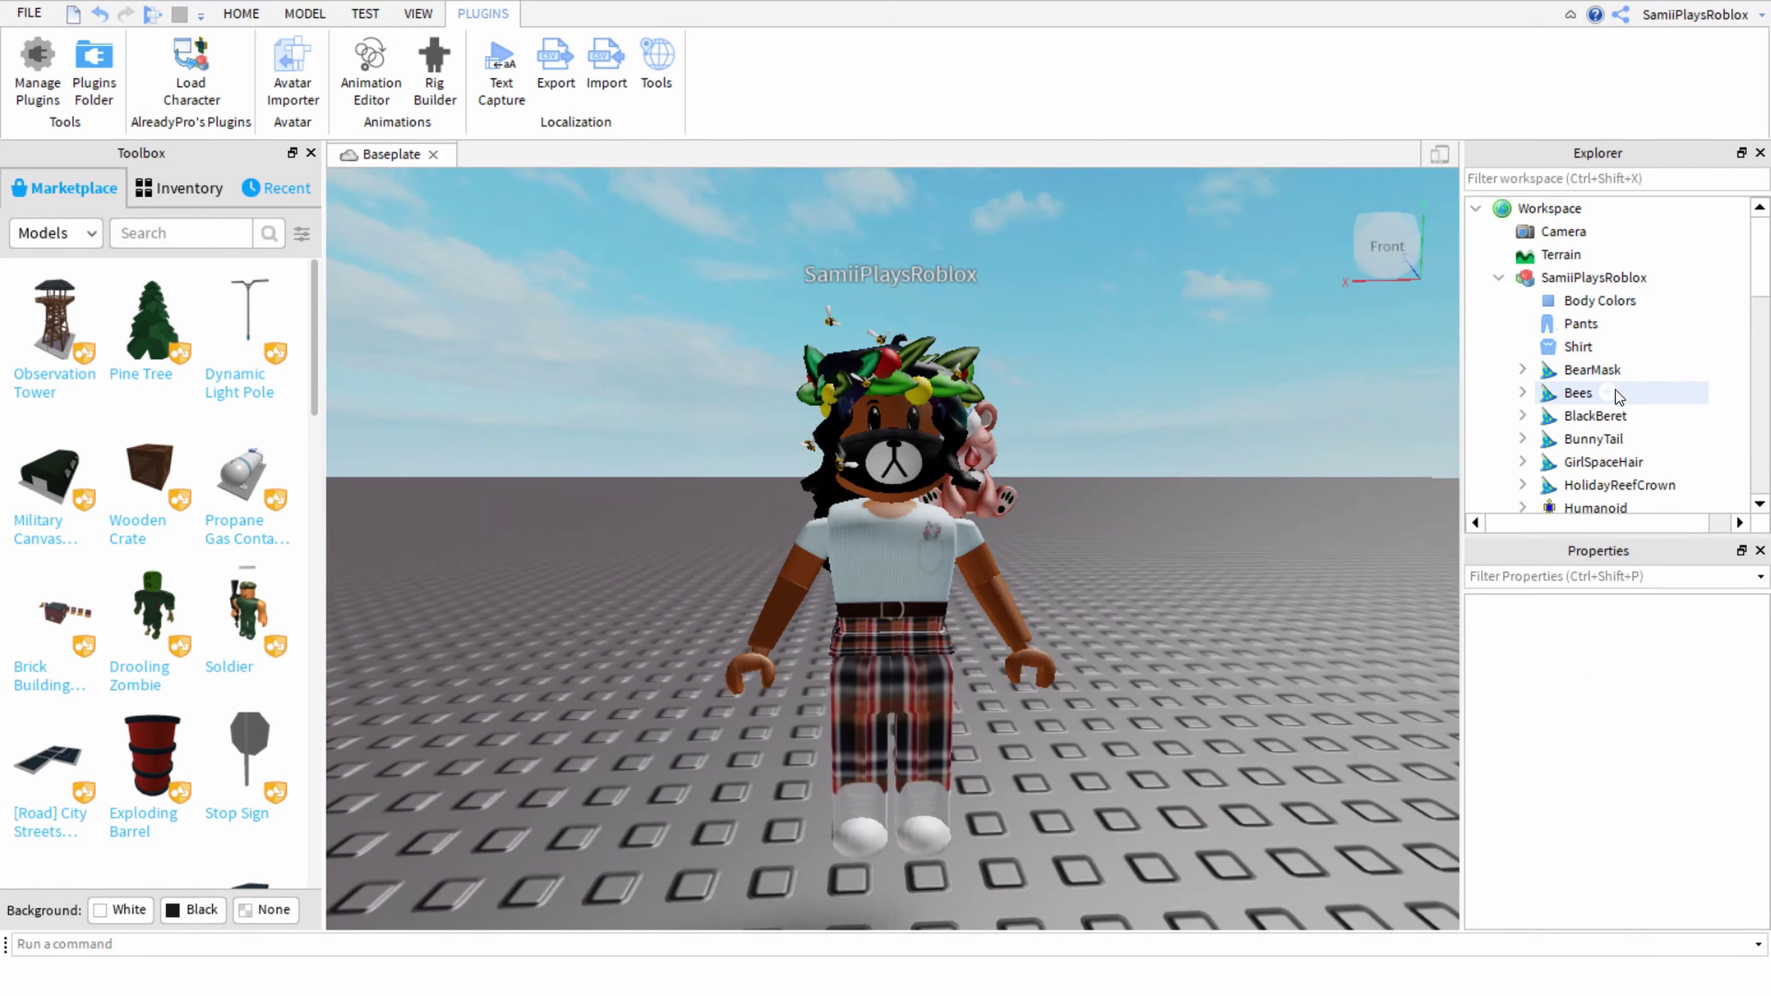
click(1598, 374)
right_click(1677, 375)
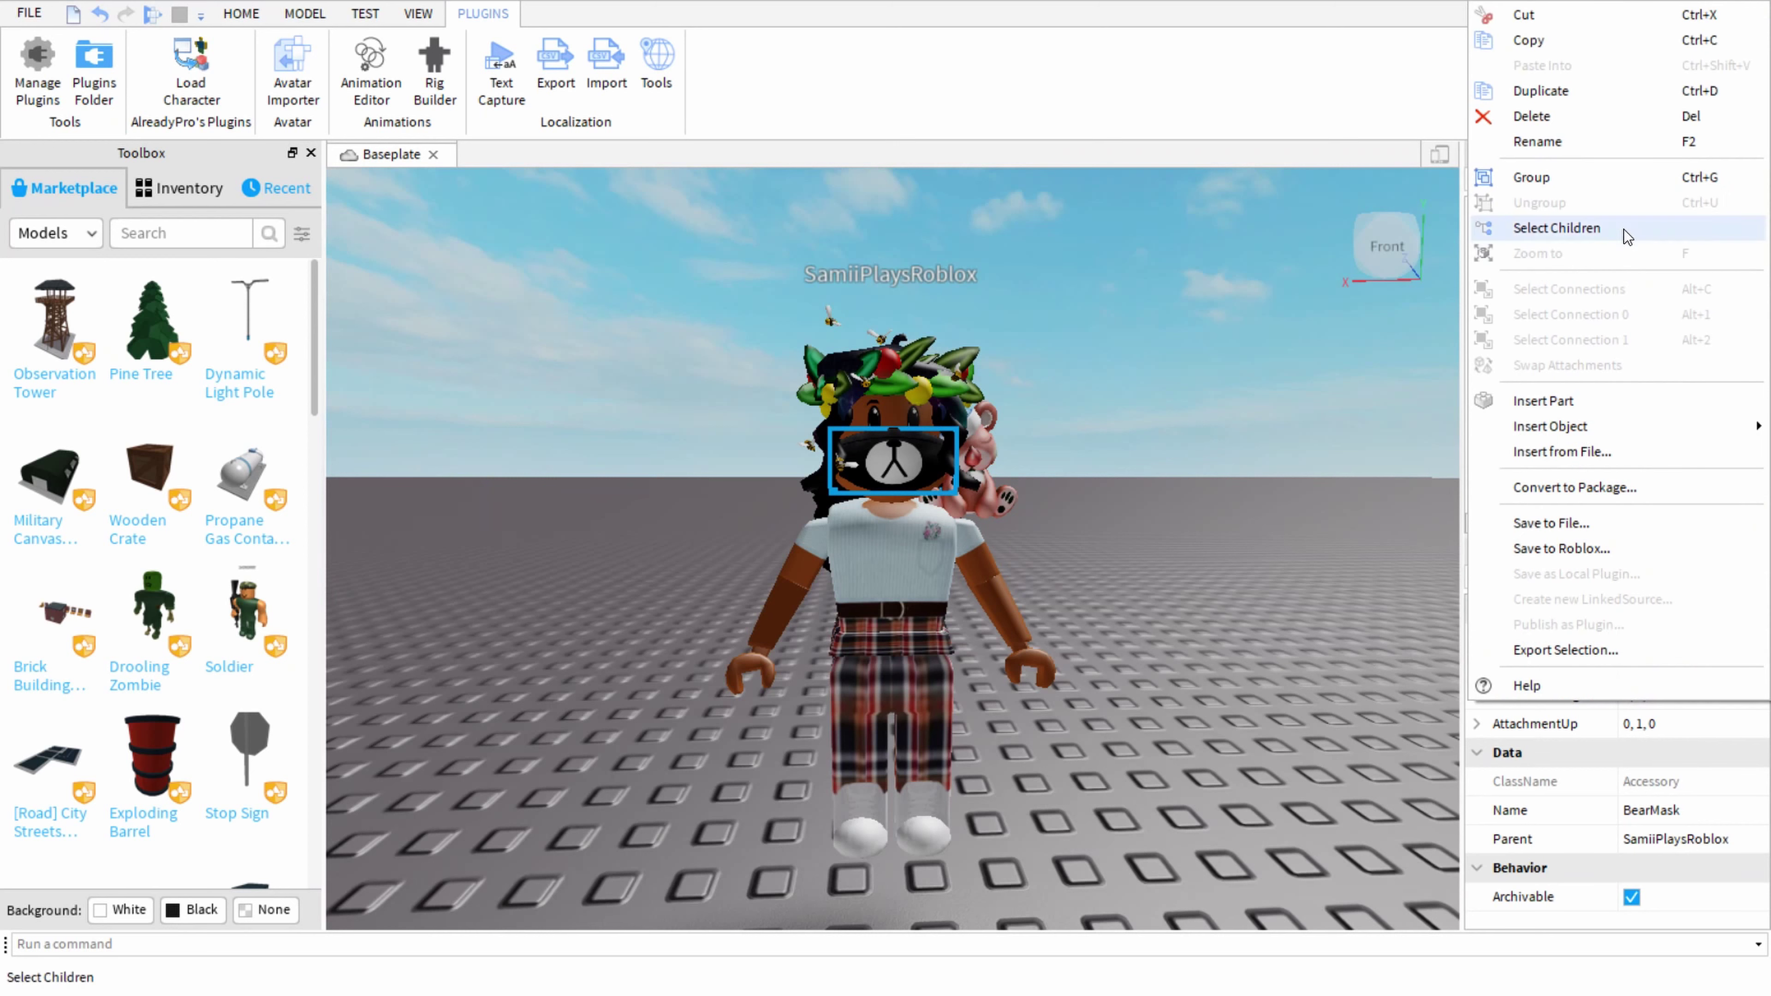
click(1553, 114)
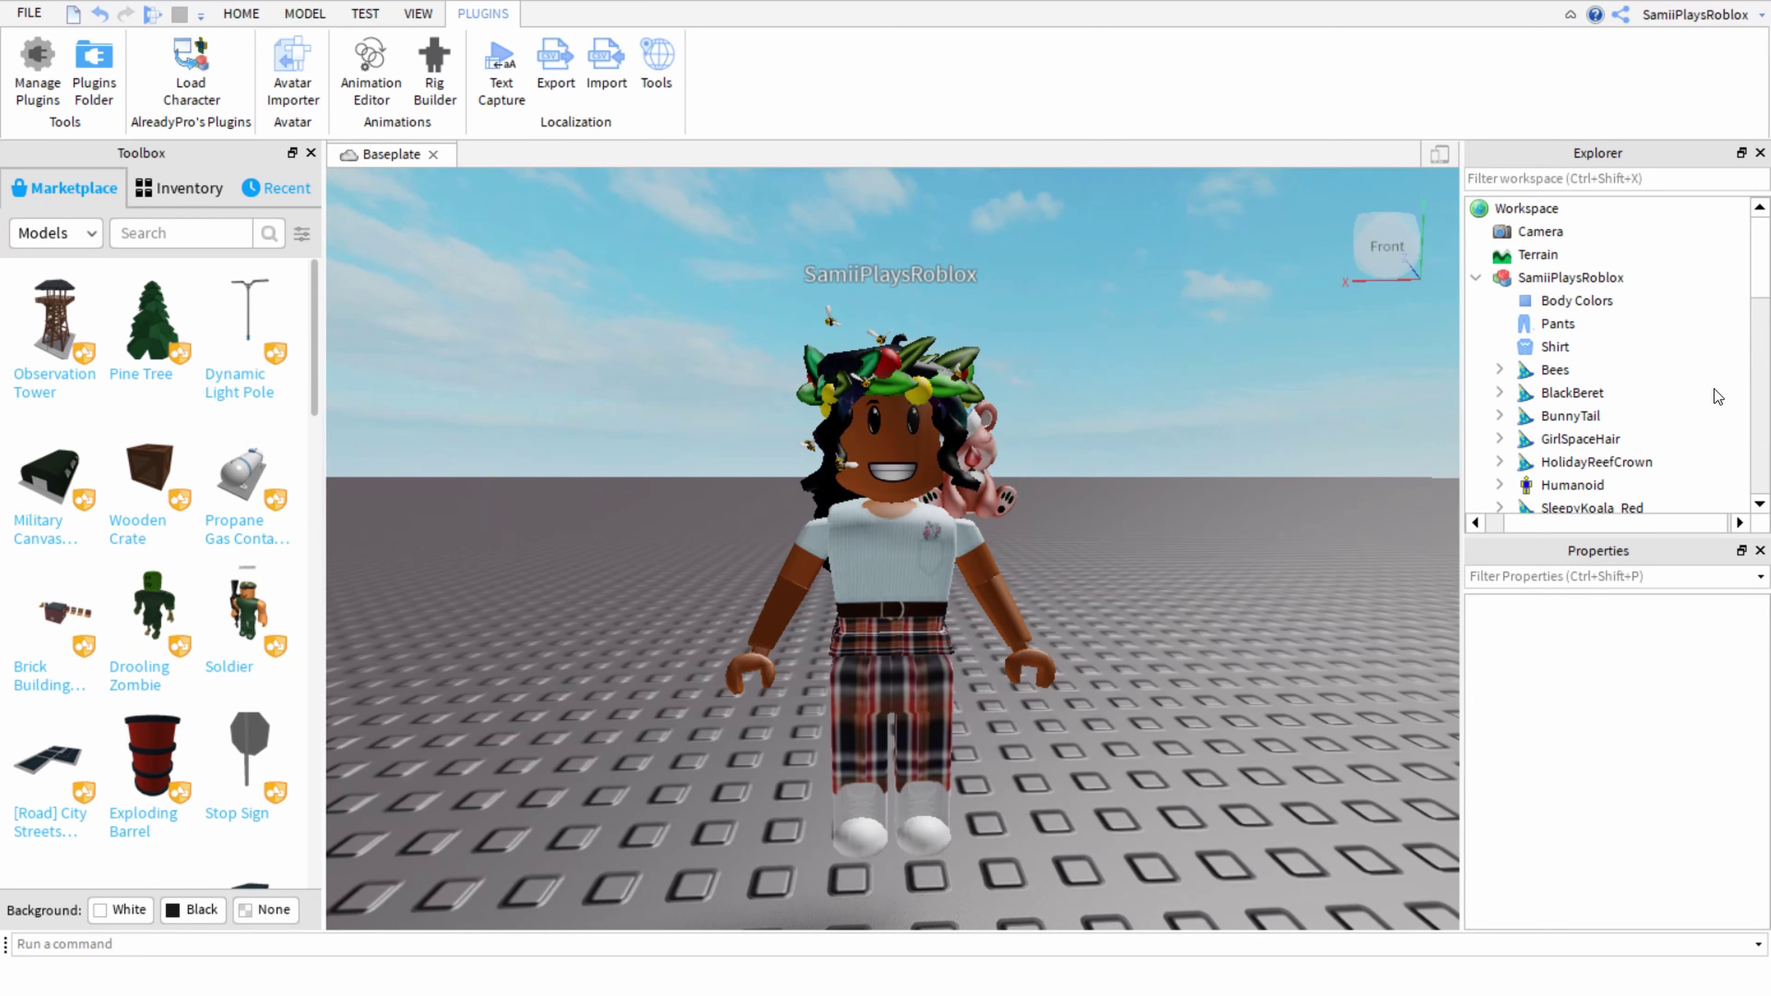
click(1550, 377)
right_click(1550, 377)
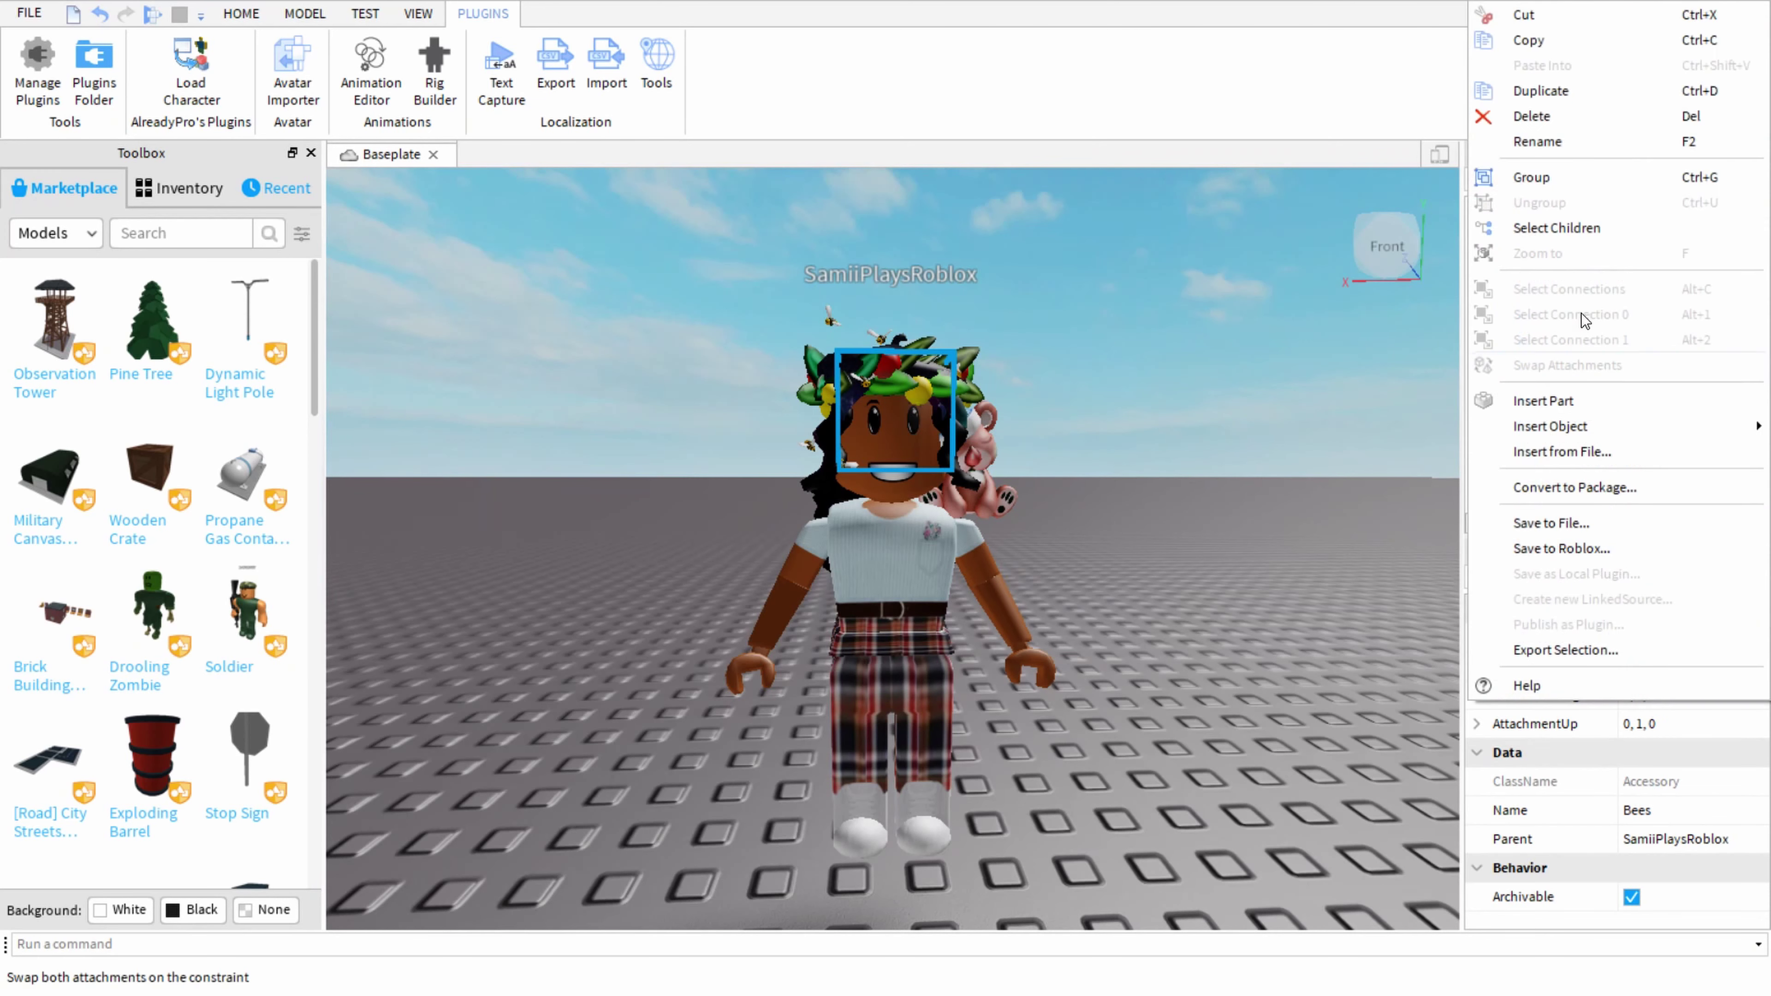
click(1556, 119)
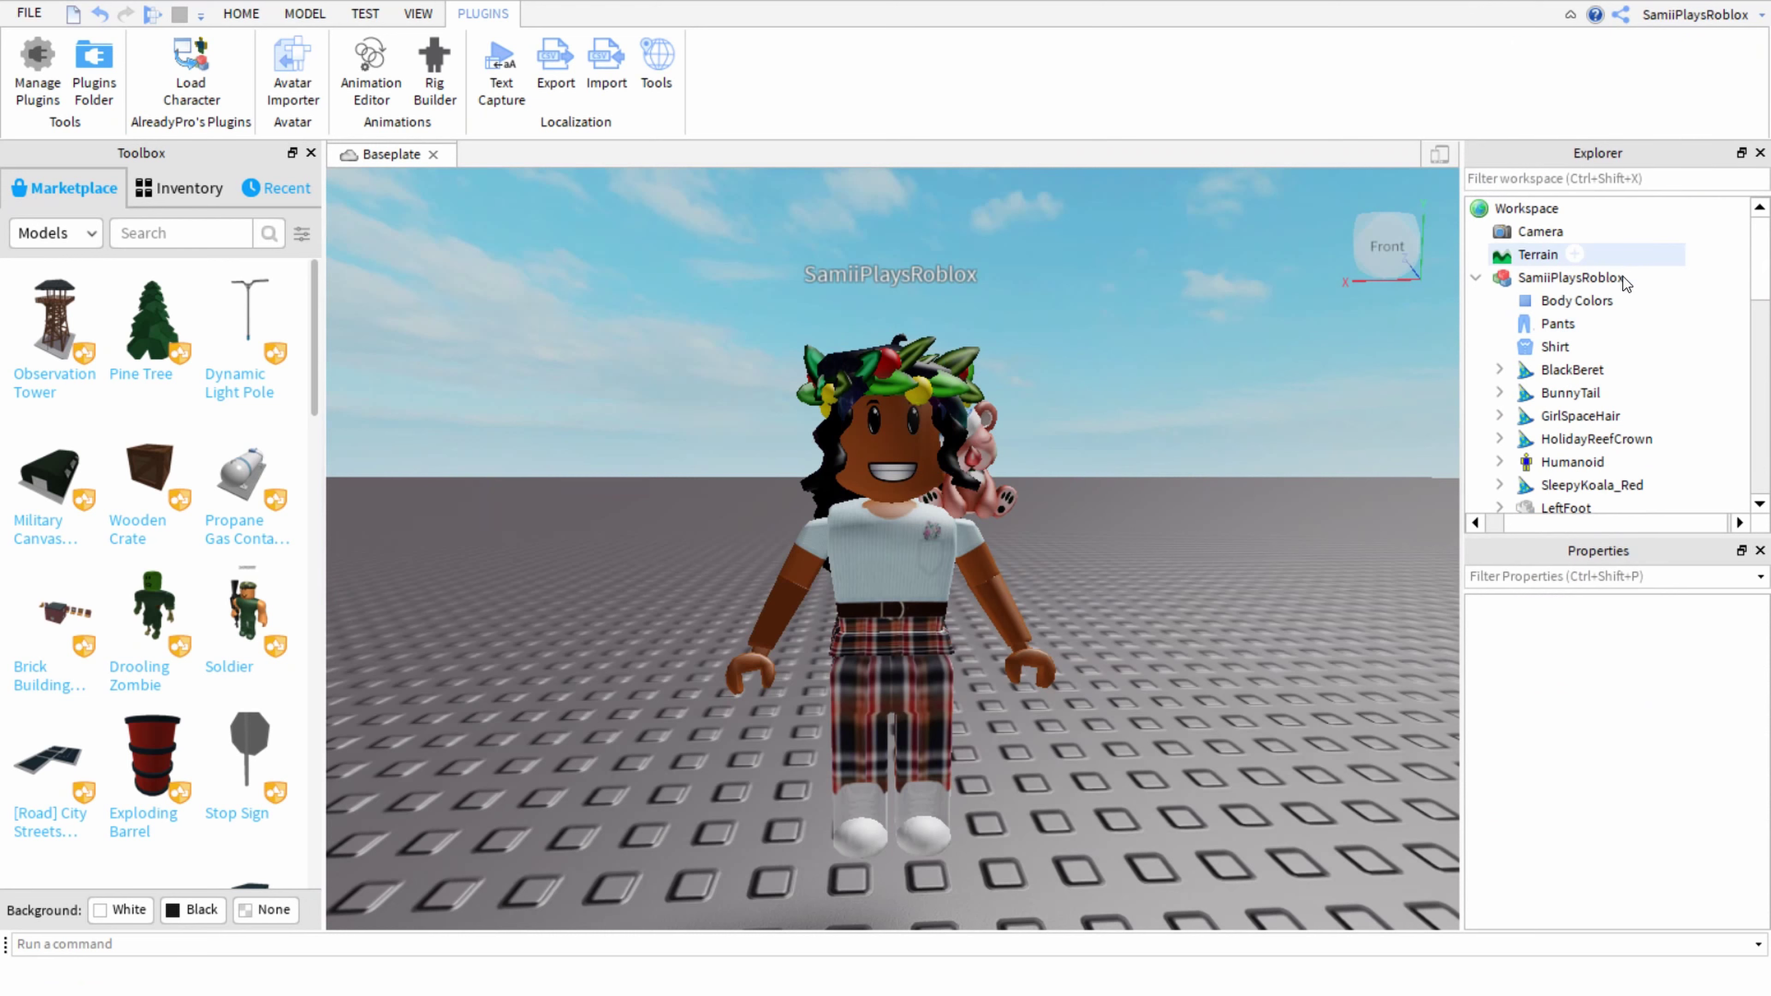
Delete the face decal from the character model's Head part
scroll(1620, 277, down, 8)
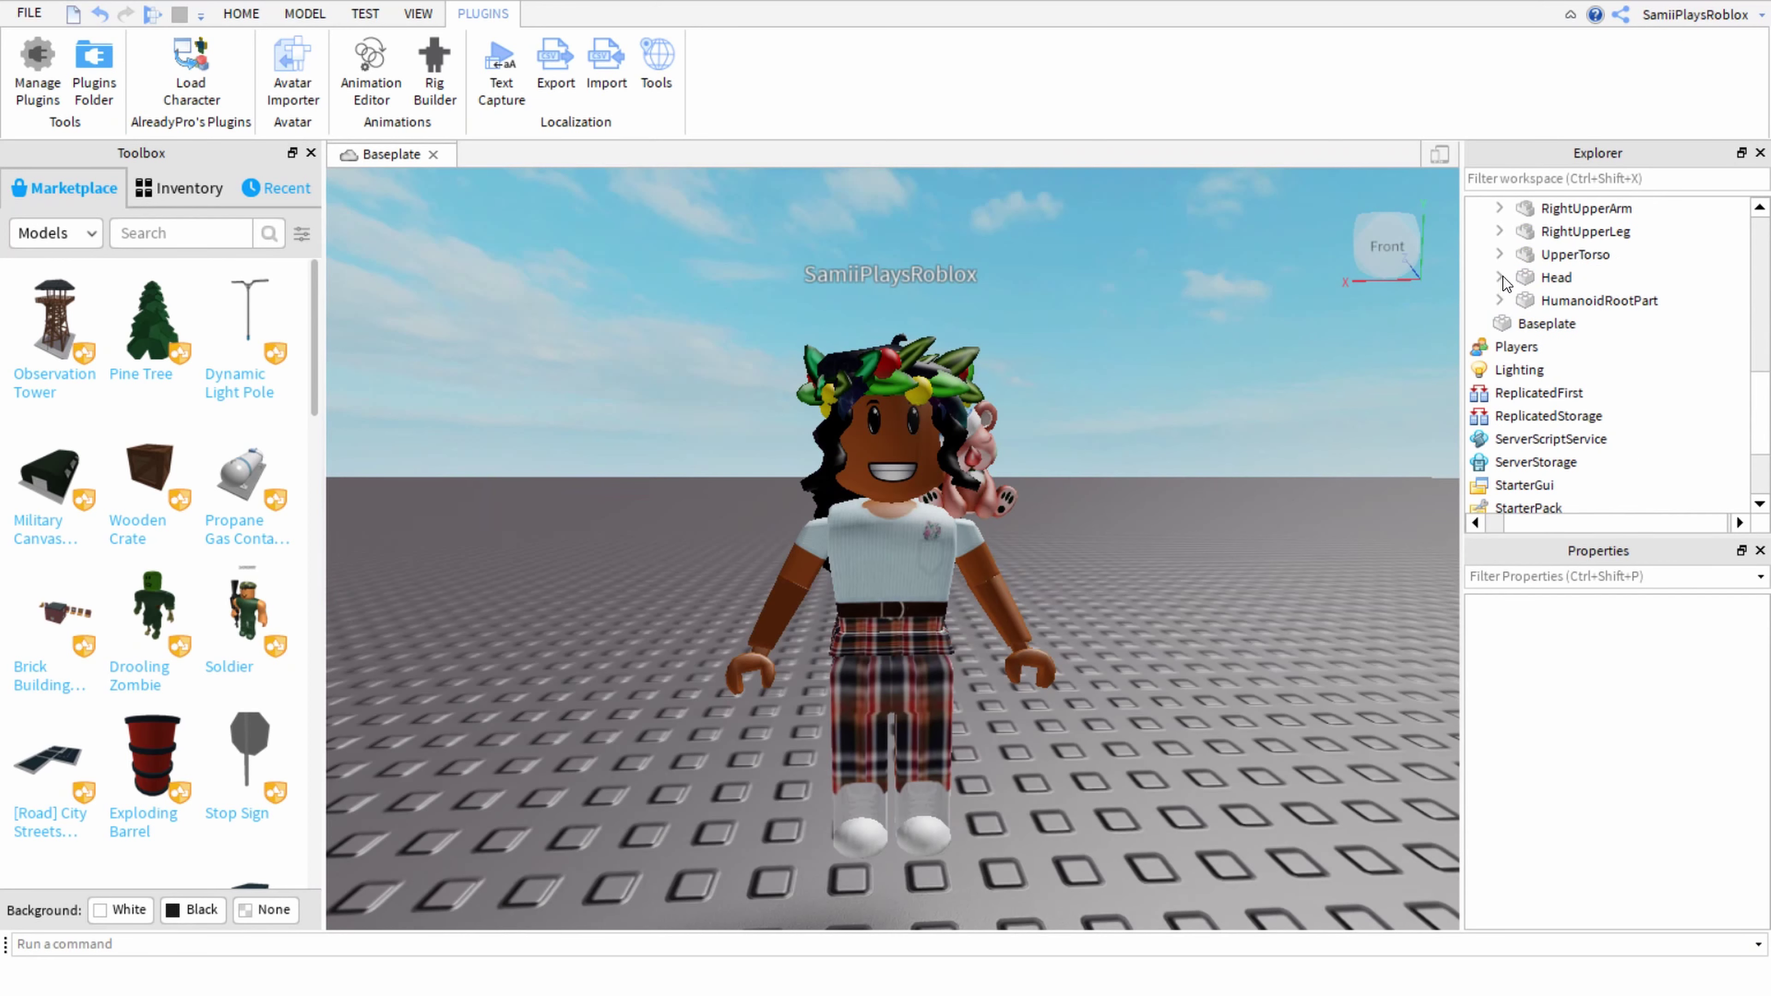
click(1499, 277)
scroll(1619, 310, down, 2)
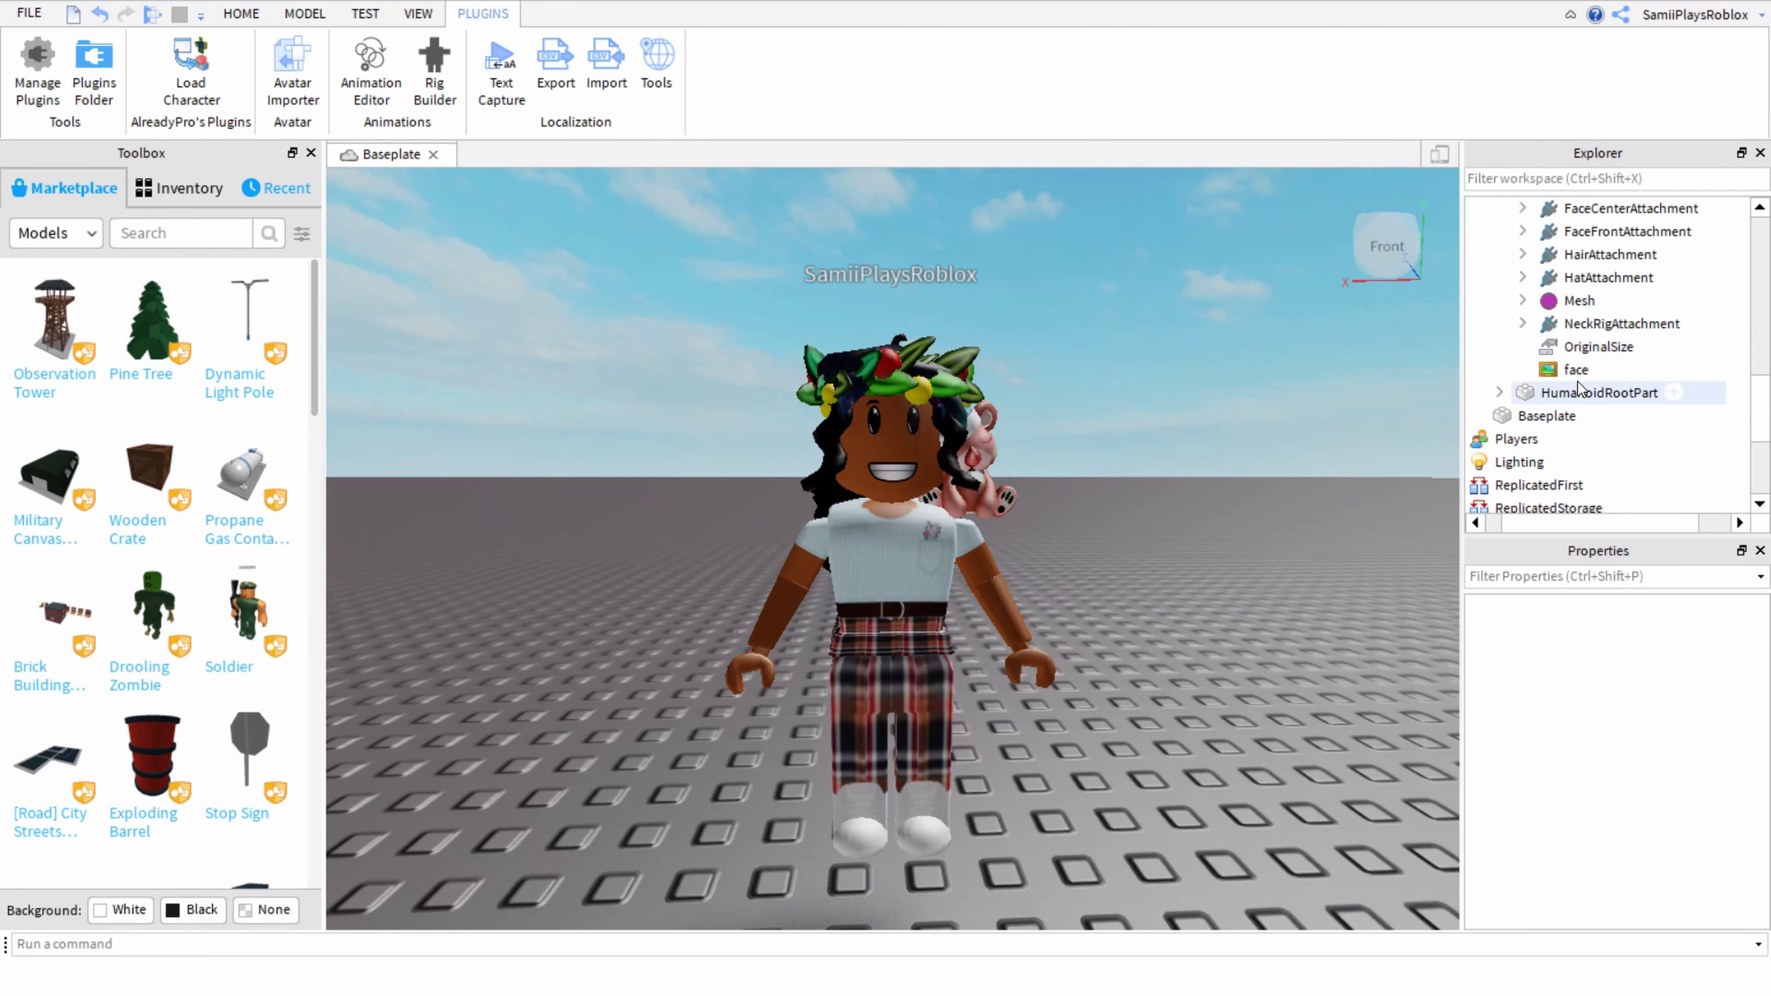
click(1577, 372)
right_click(1552, 375)
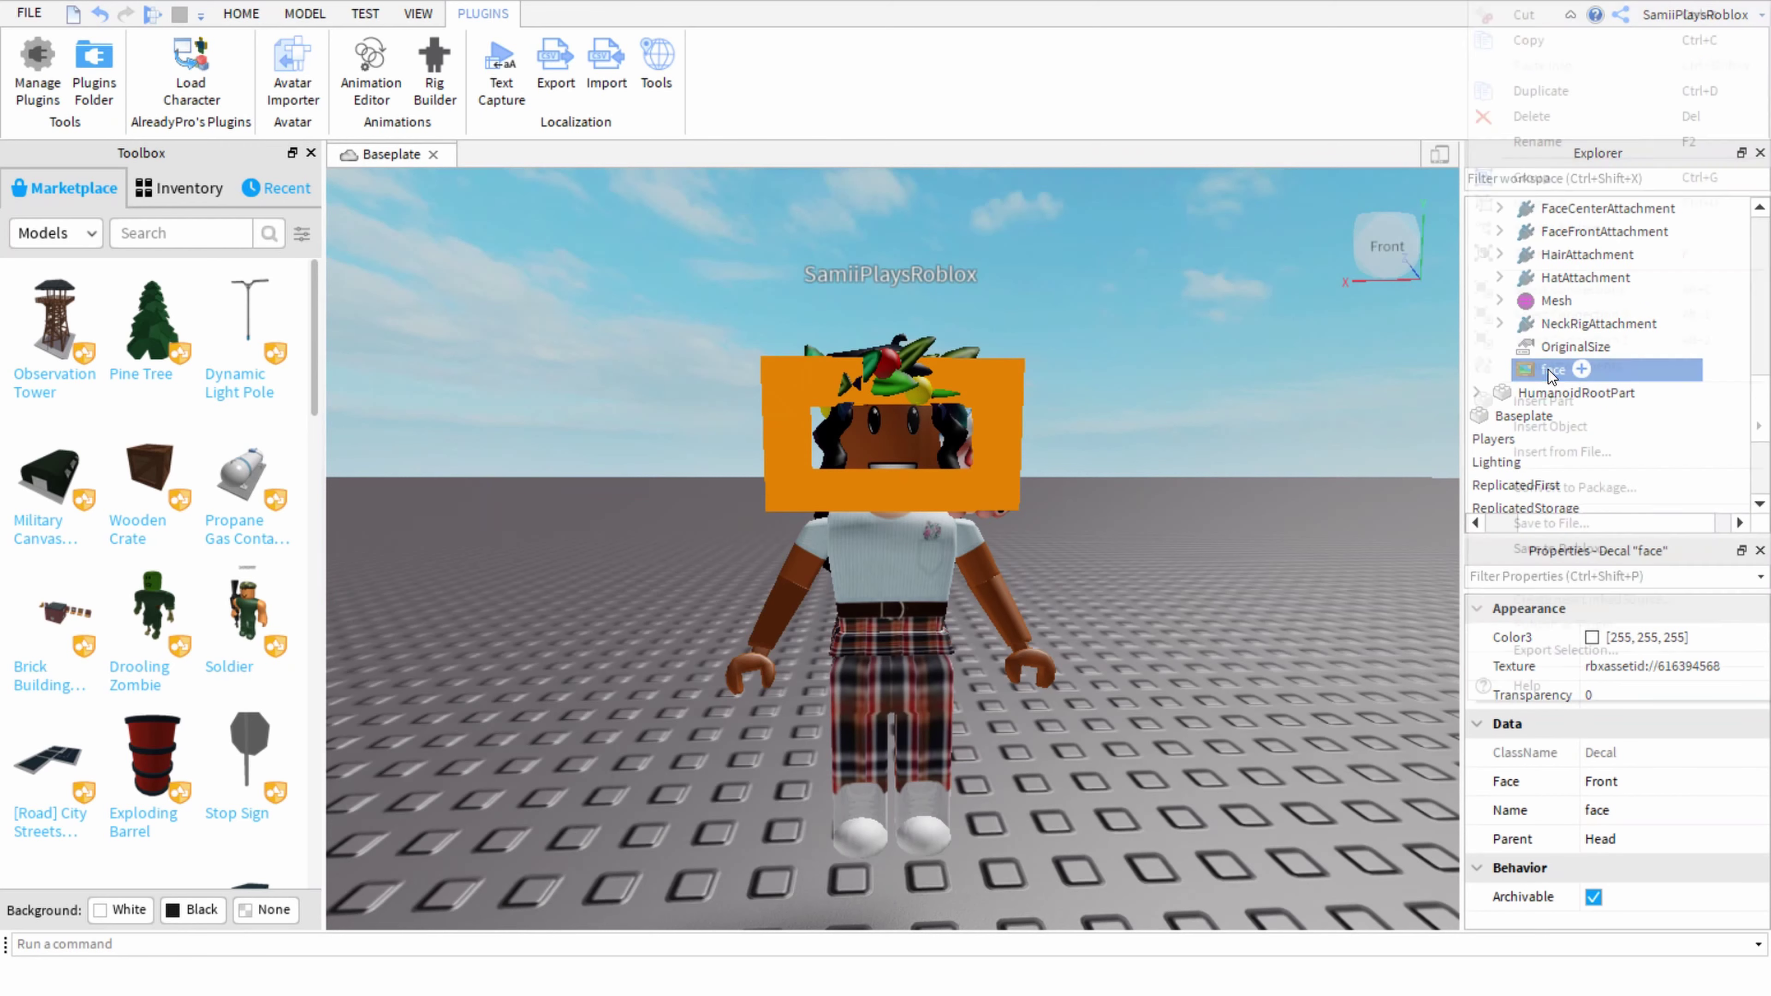
click(1536, 115)
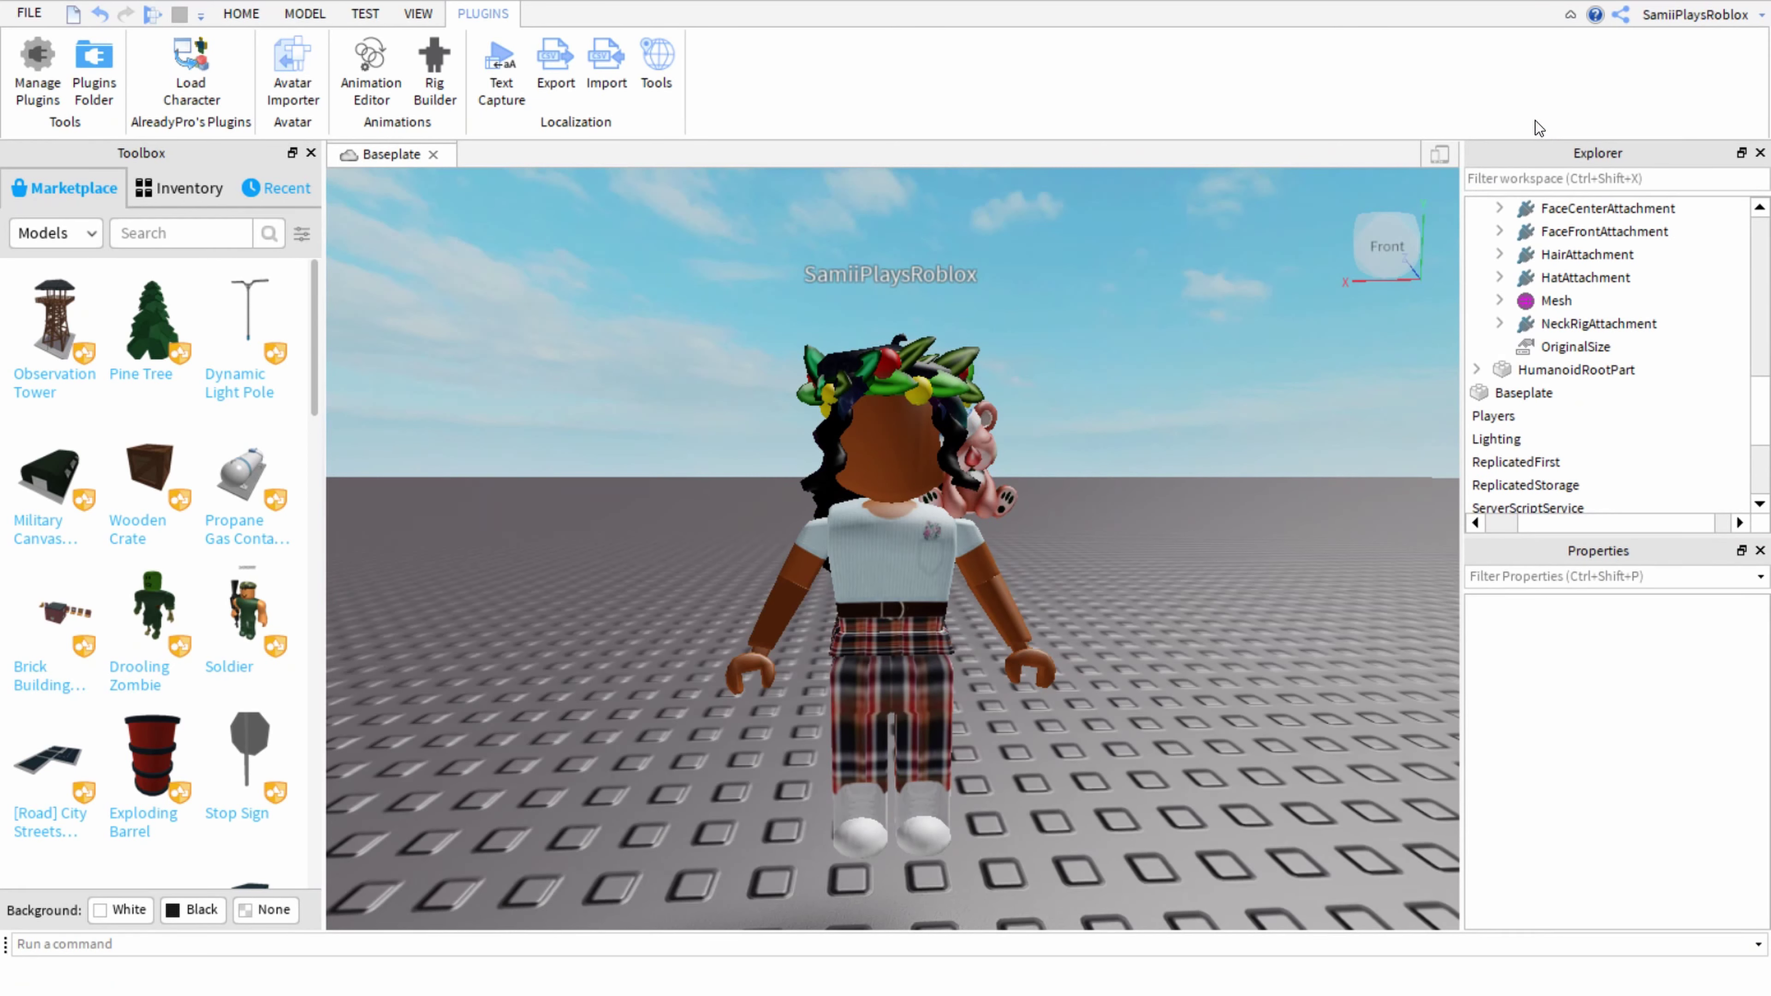
Export the whole character model to the Desktop as an OBJ file named with the account owner's nickname
scroll(1628, 408, up, 10)
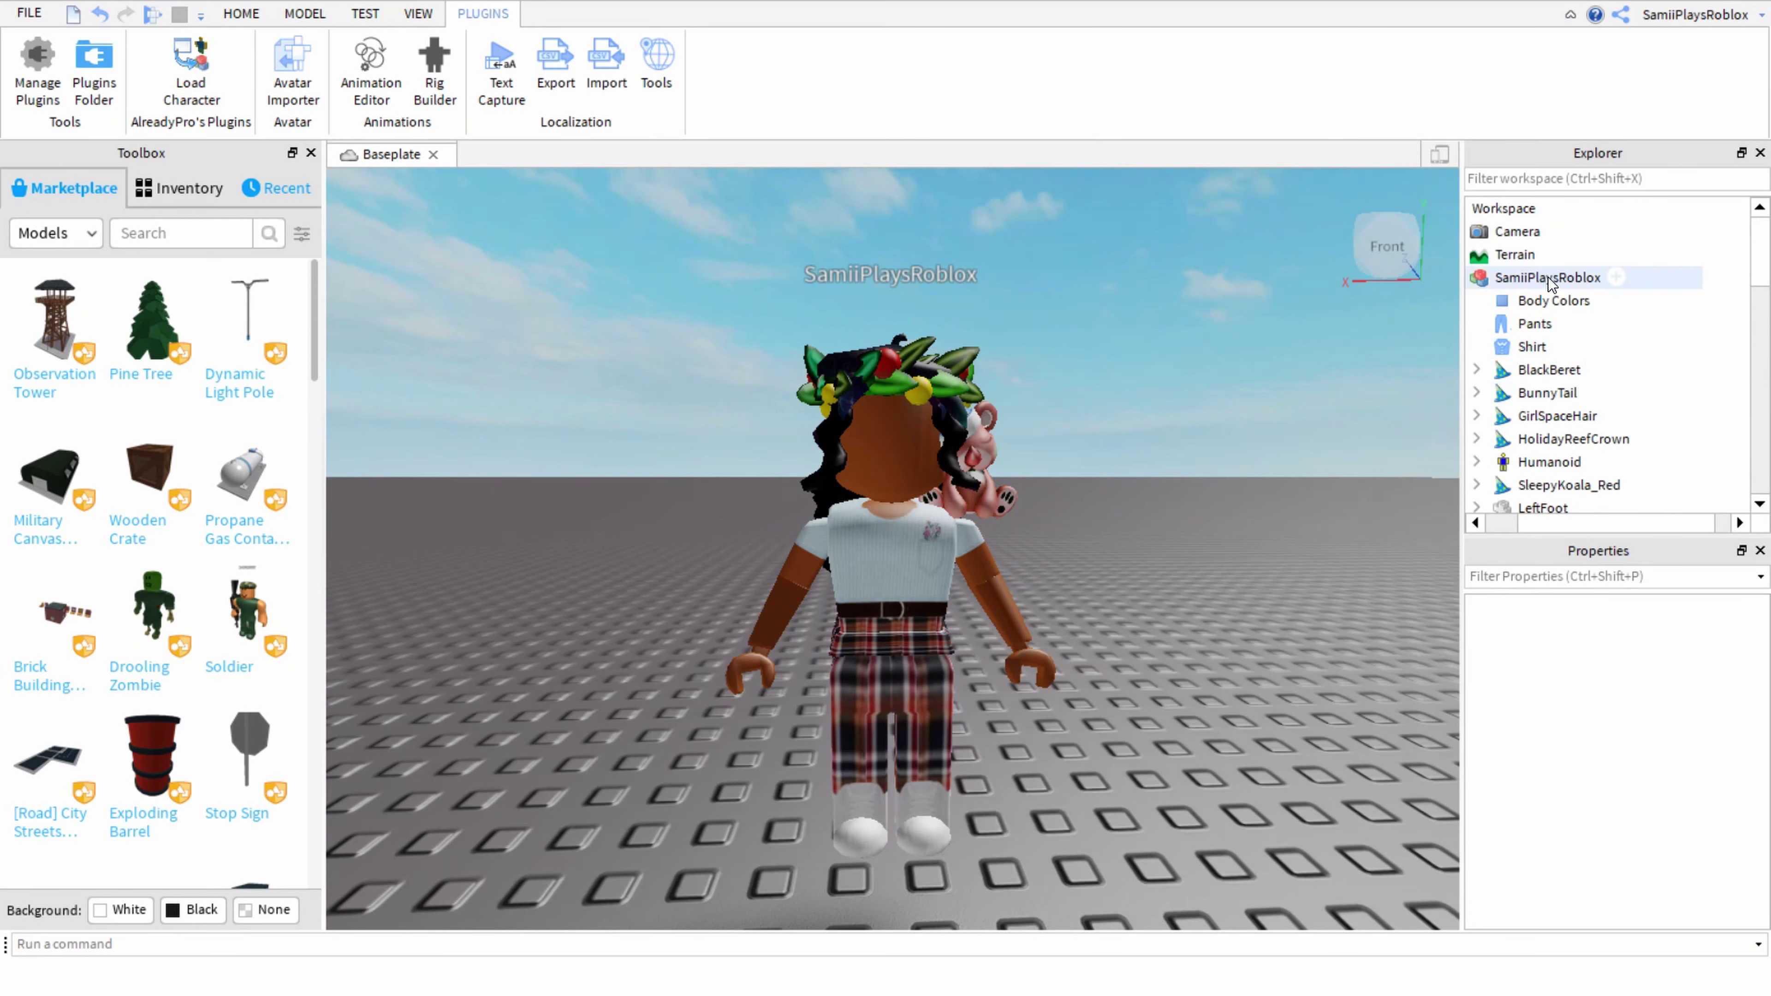
click(1547, 277)
right_click(1546, 275)
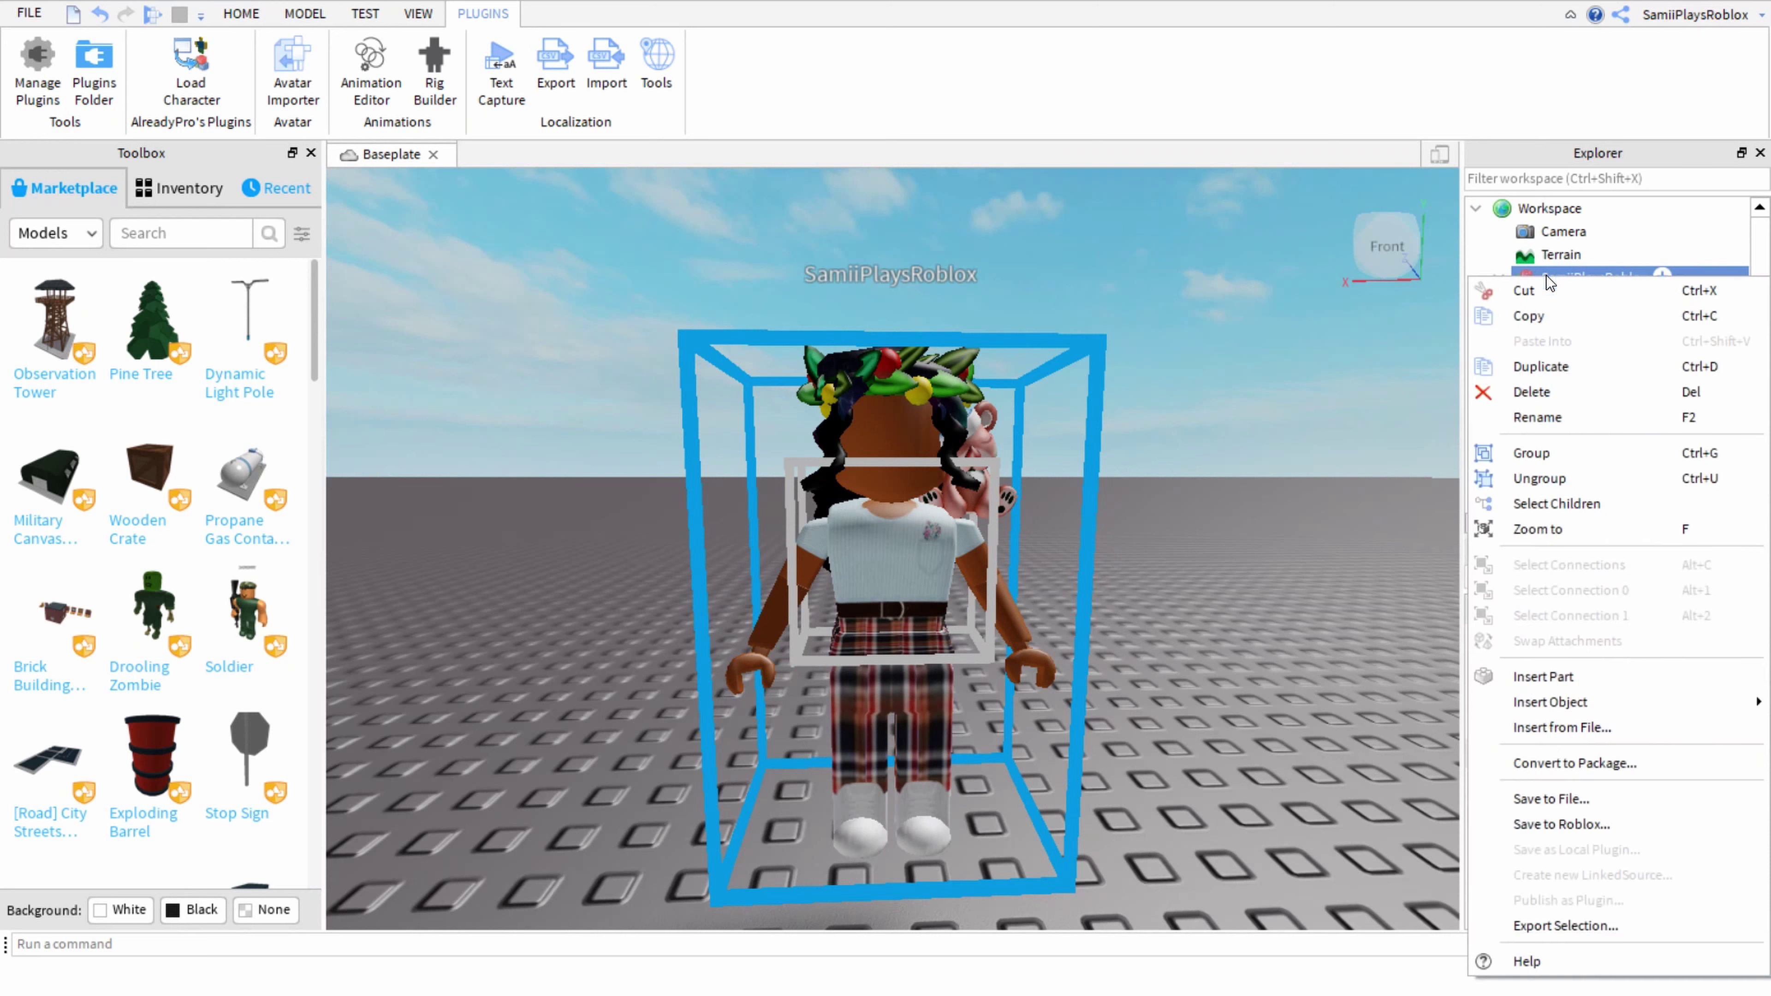
click(1569, 926)
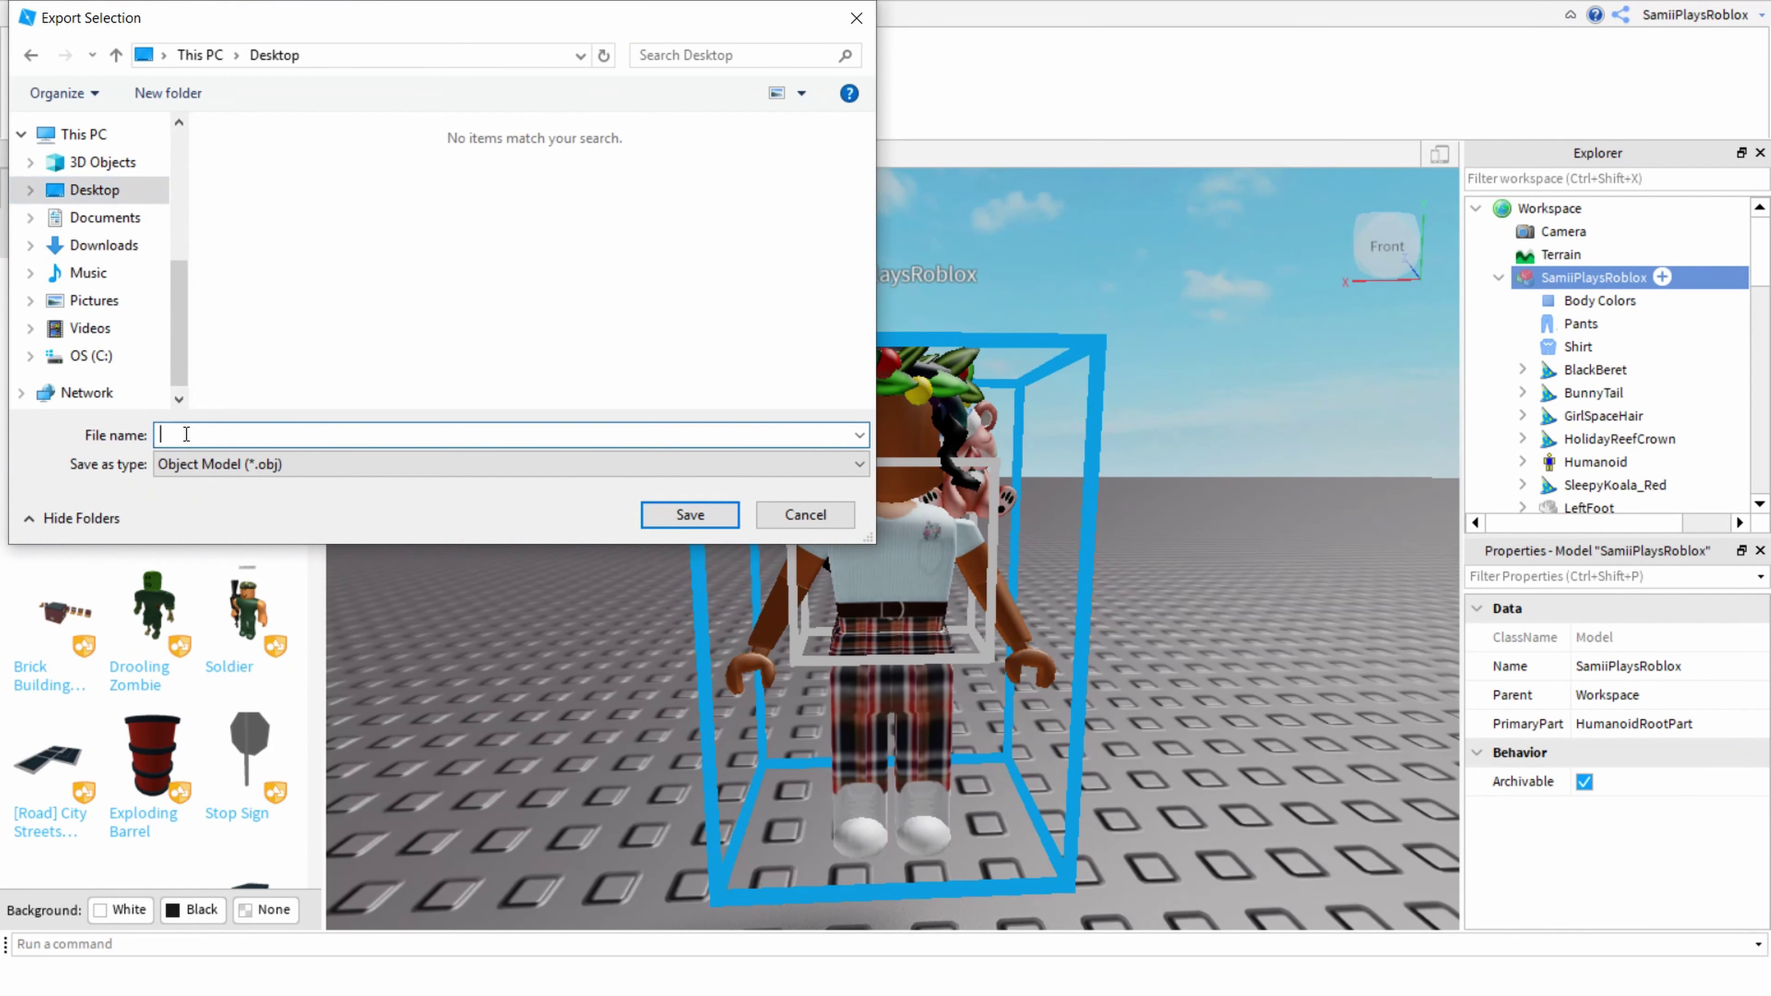
text(bvheifeoi)
key(BackSpace)
key(BackSpace)
key(BackSpace)
key(BackSpace)
key(BackSpace)
key(BackSpace)
key(BackSpace)
key(BackSpace)
key(BackSpace)
text(Samii)
click(689, 514)
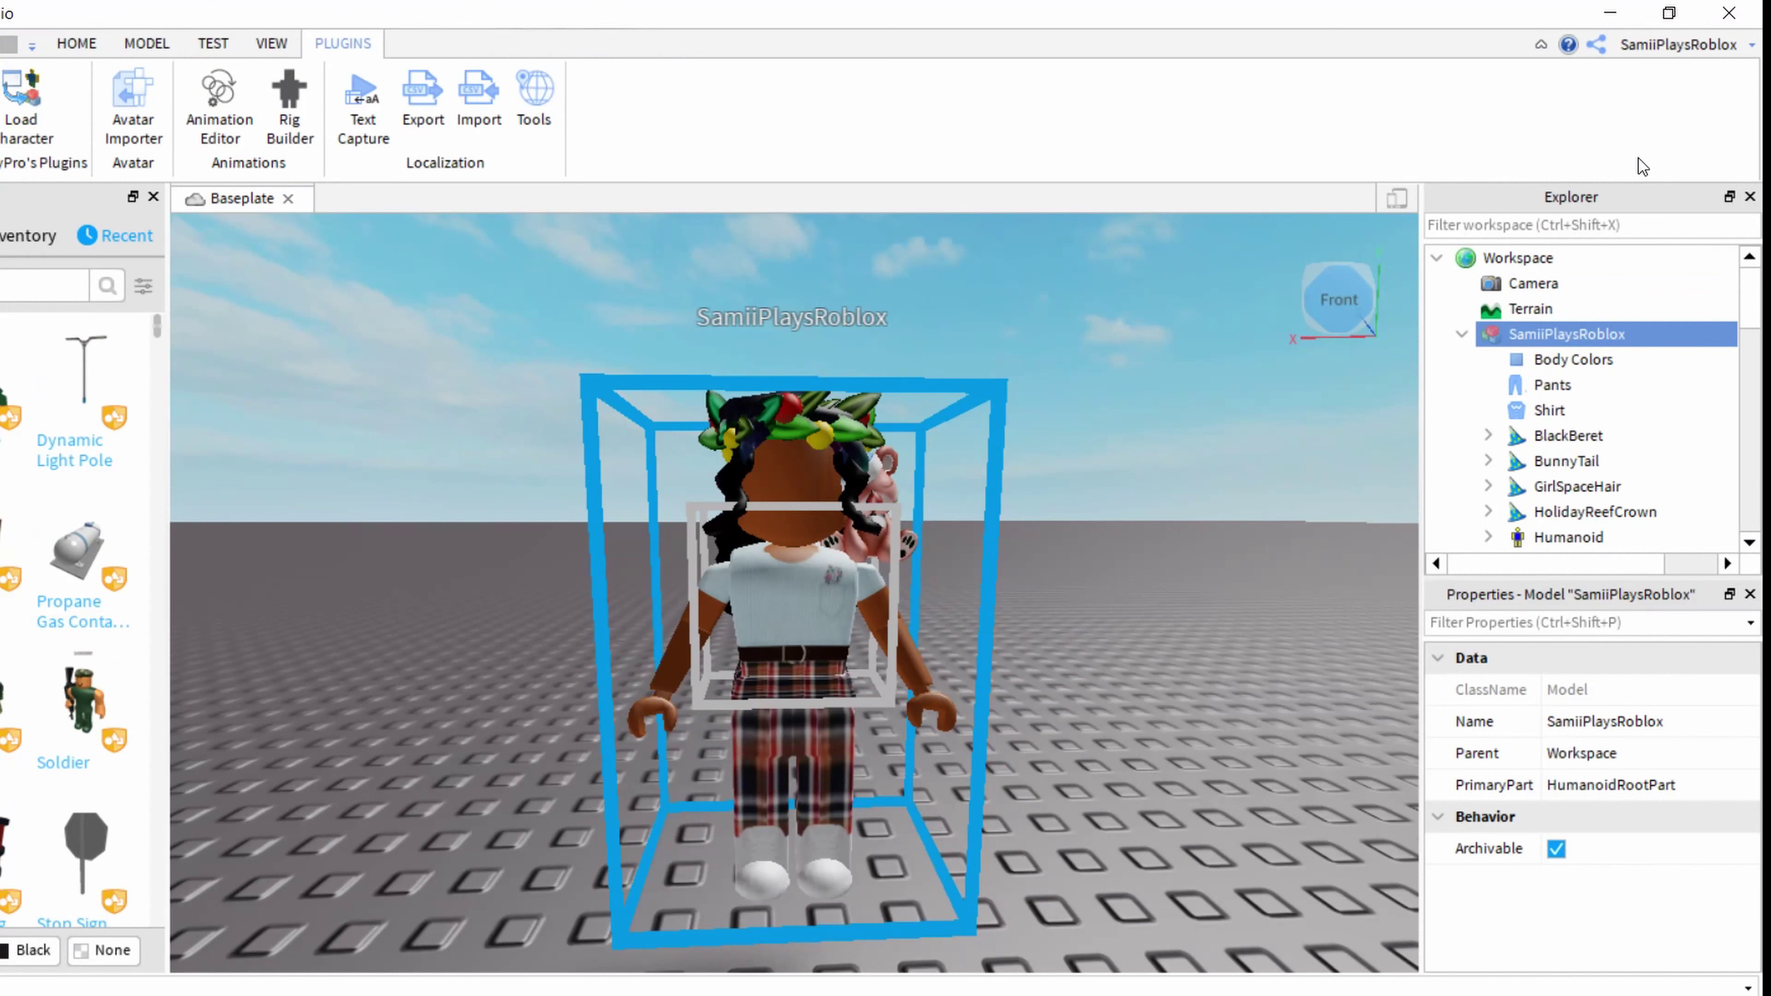
Close Roblox Studio without saving Baseplate, and view the exported character texture image from the desktop
click(1728, 13)
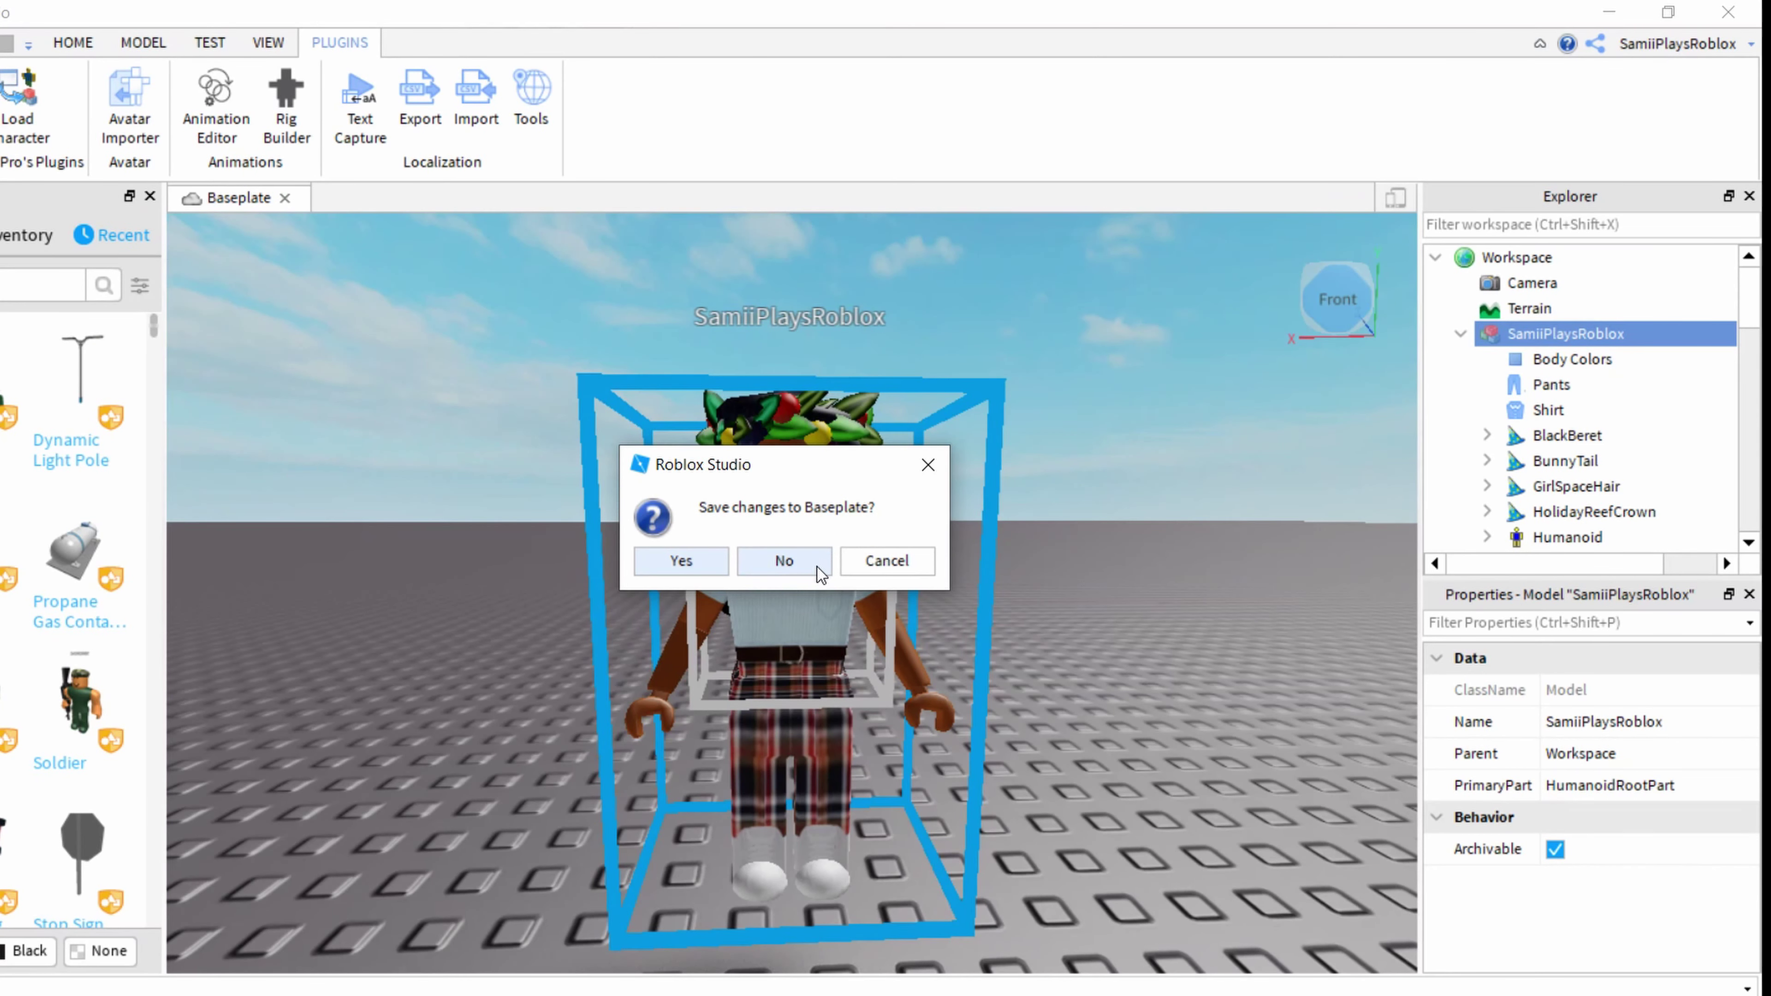
click(784, 561)
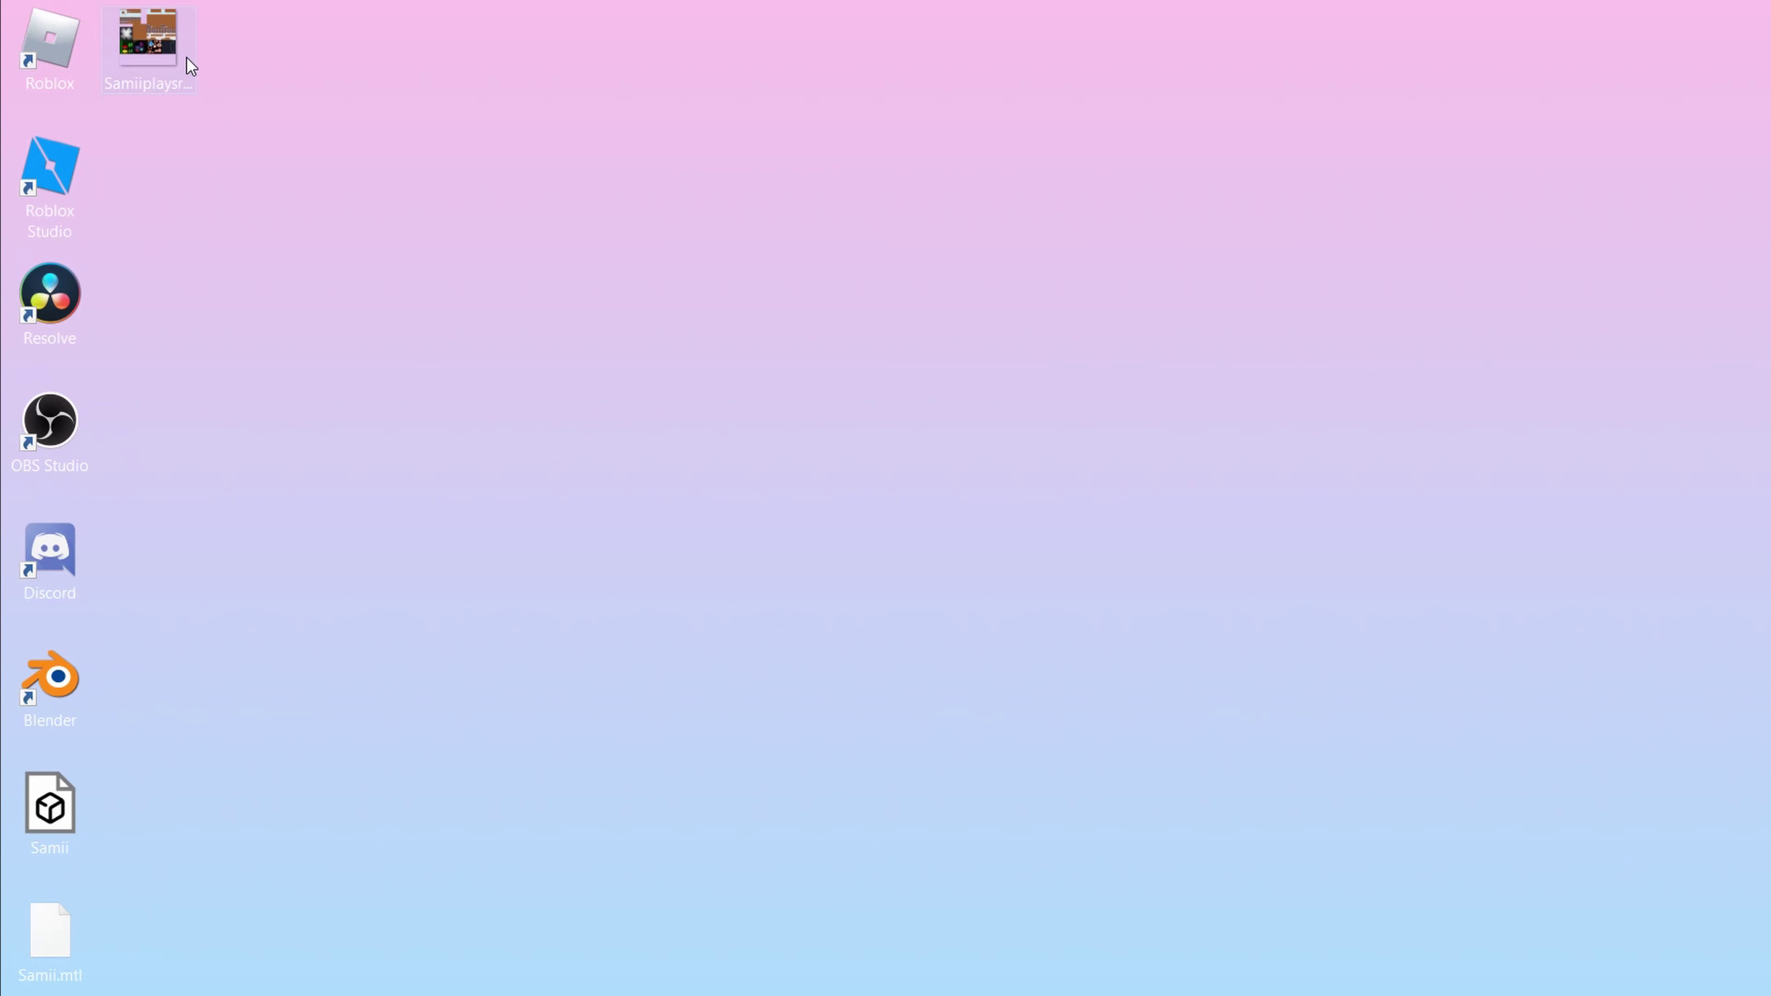
double_click(145, 36)
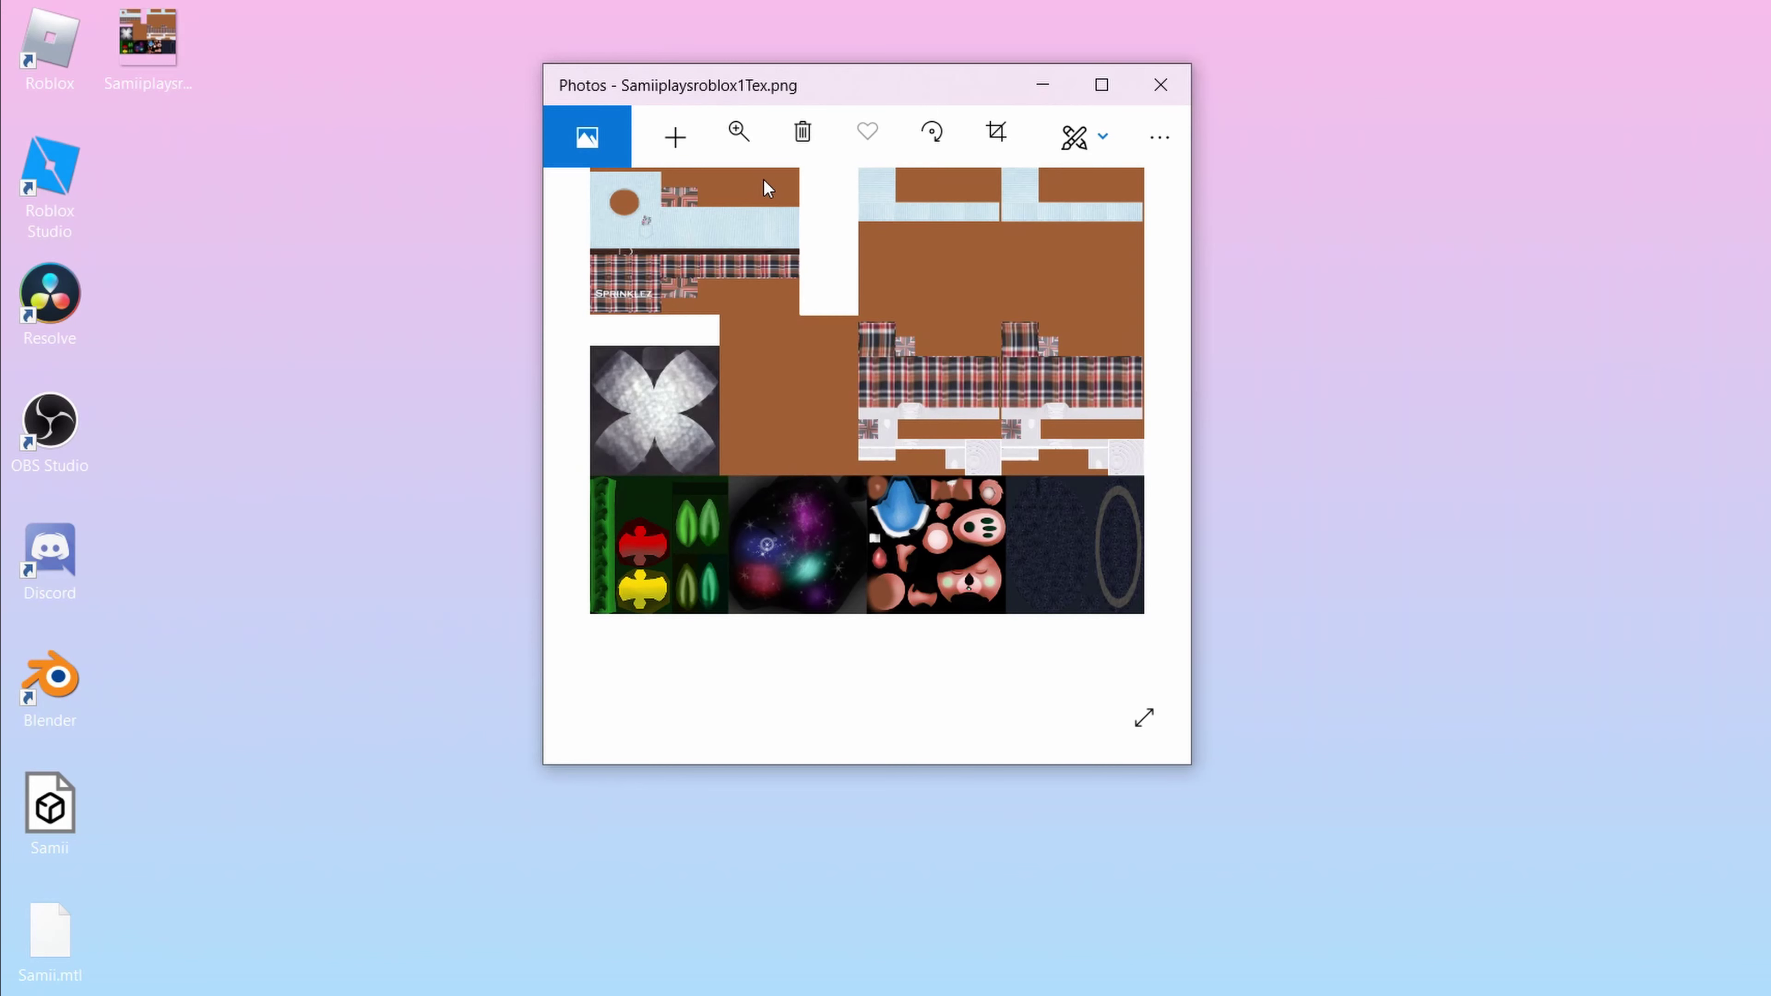
click(1176, 97)
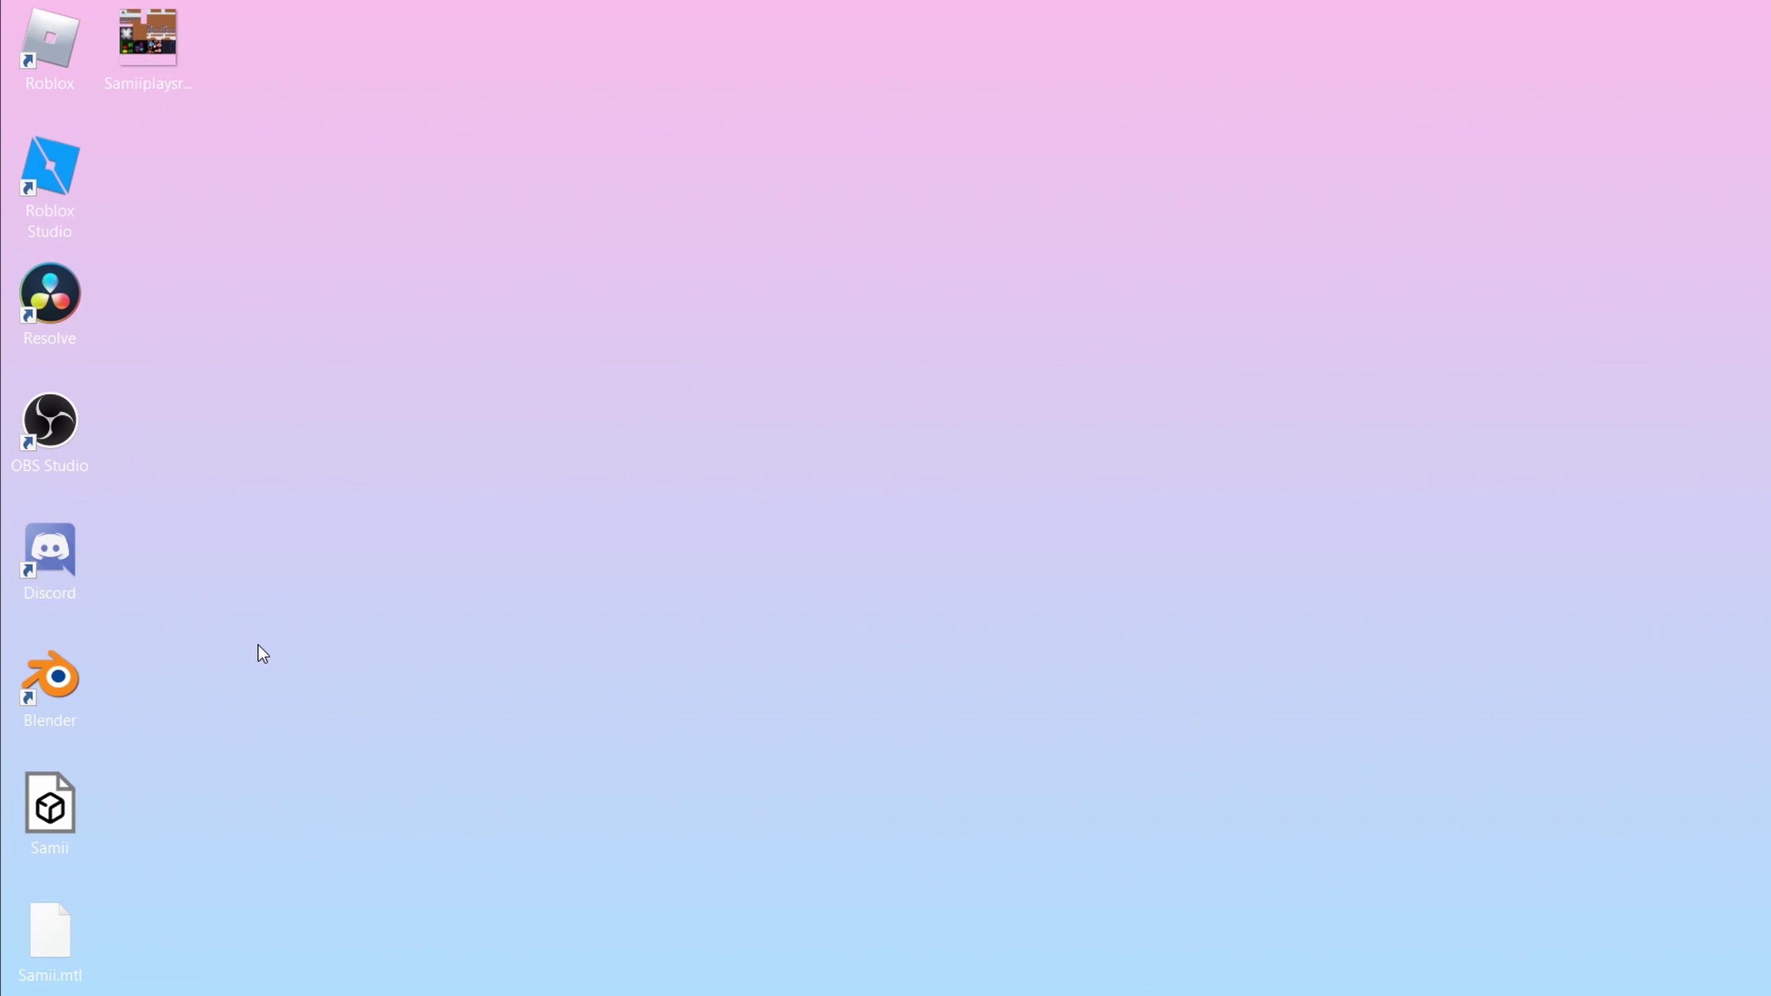
Switch to Blender and delete the default cube from the new scene
double_click(38, 692)
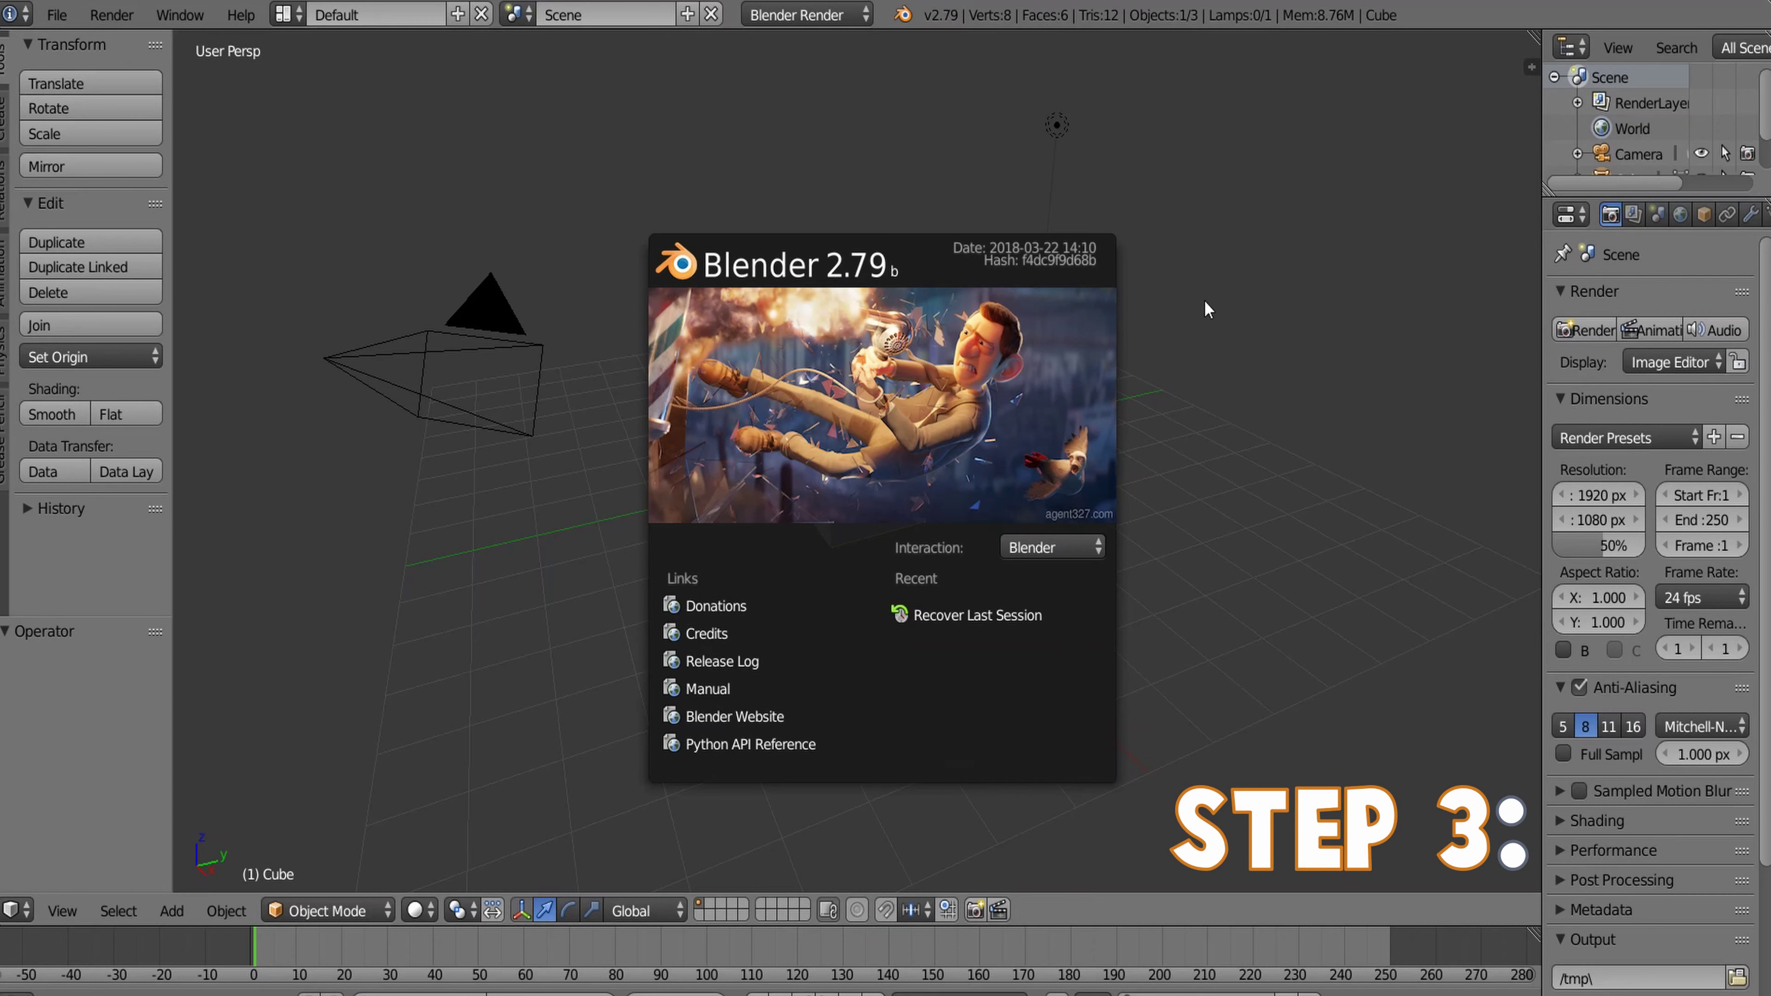
click(1396, 204)
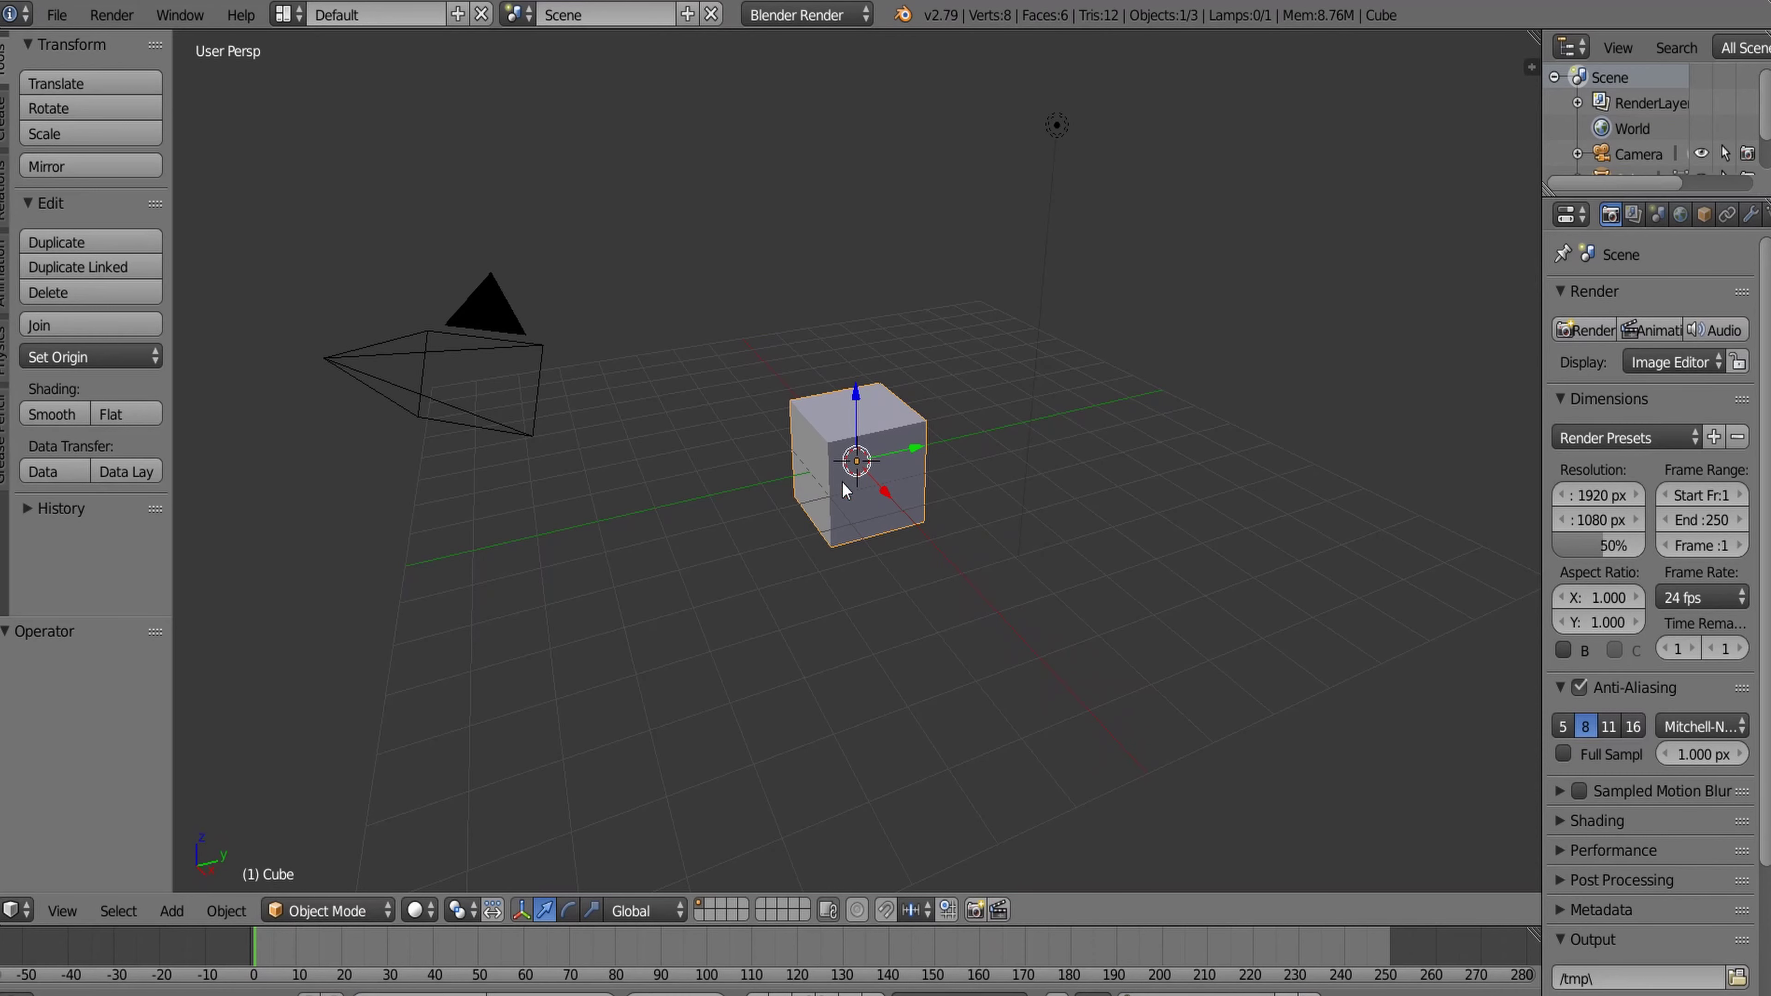
key(s)
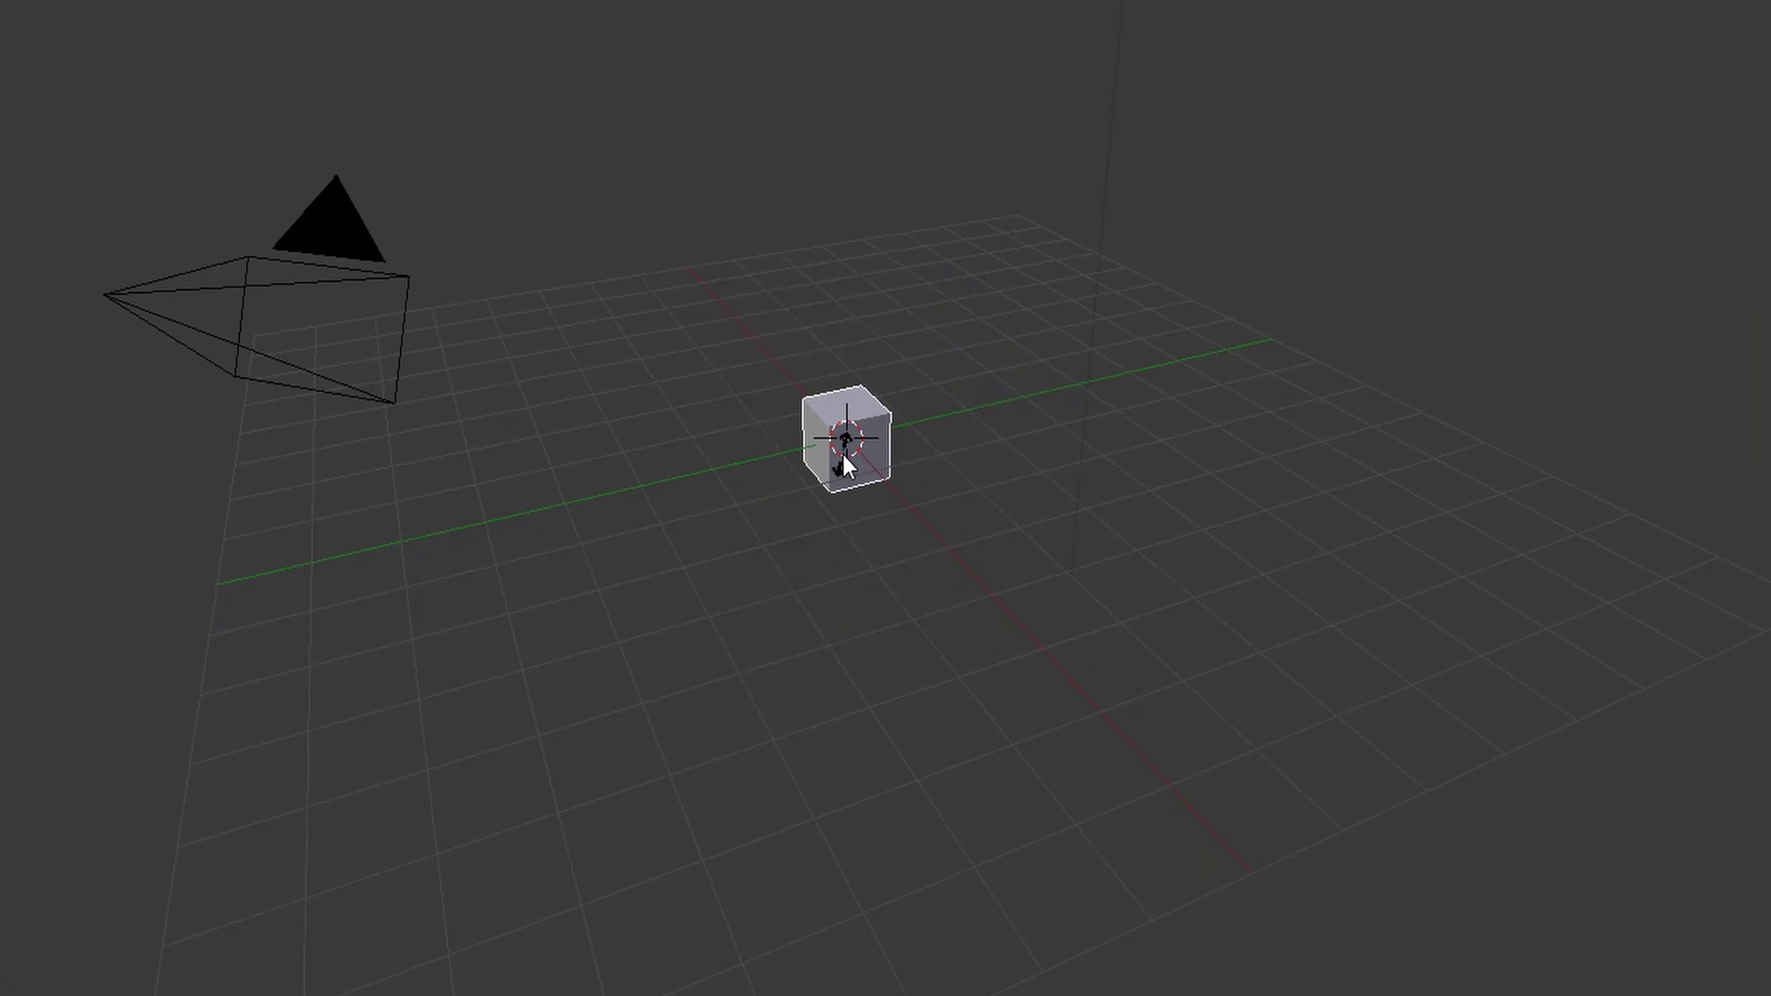
click(885, 612)
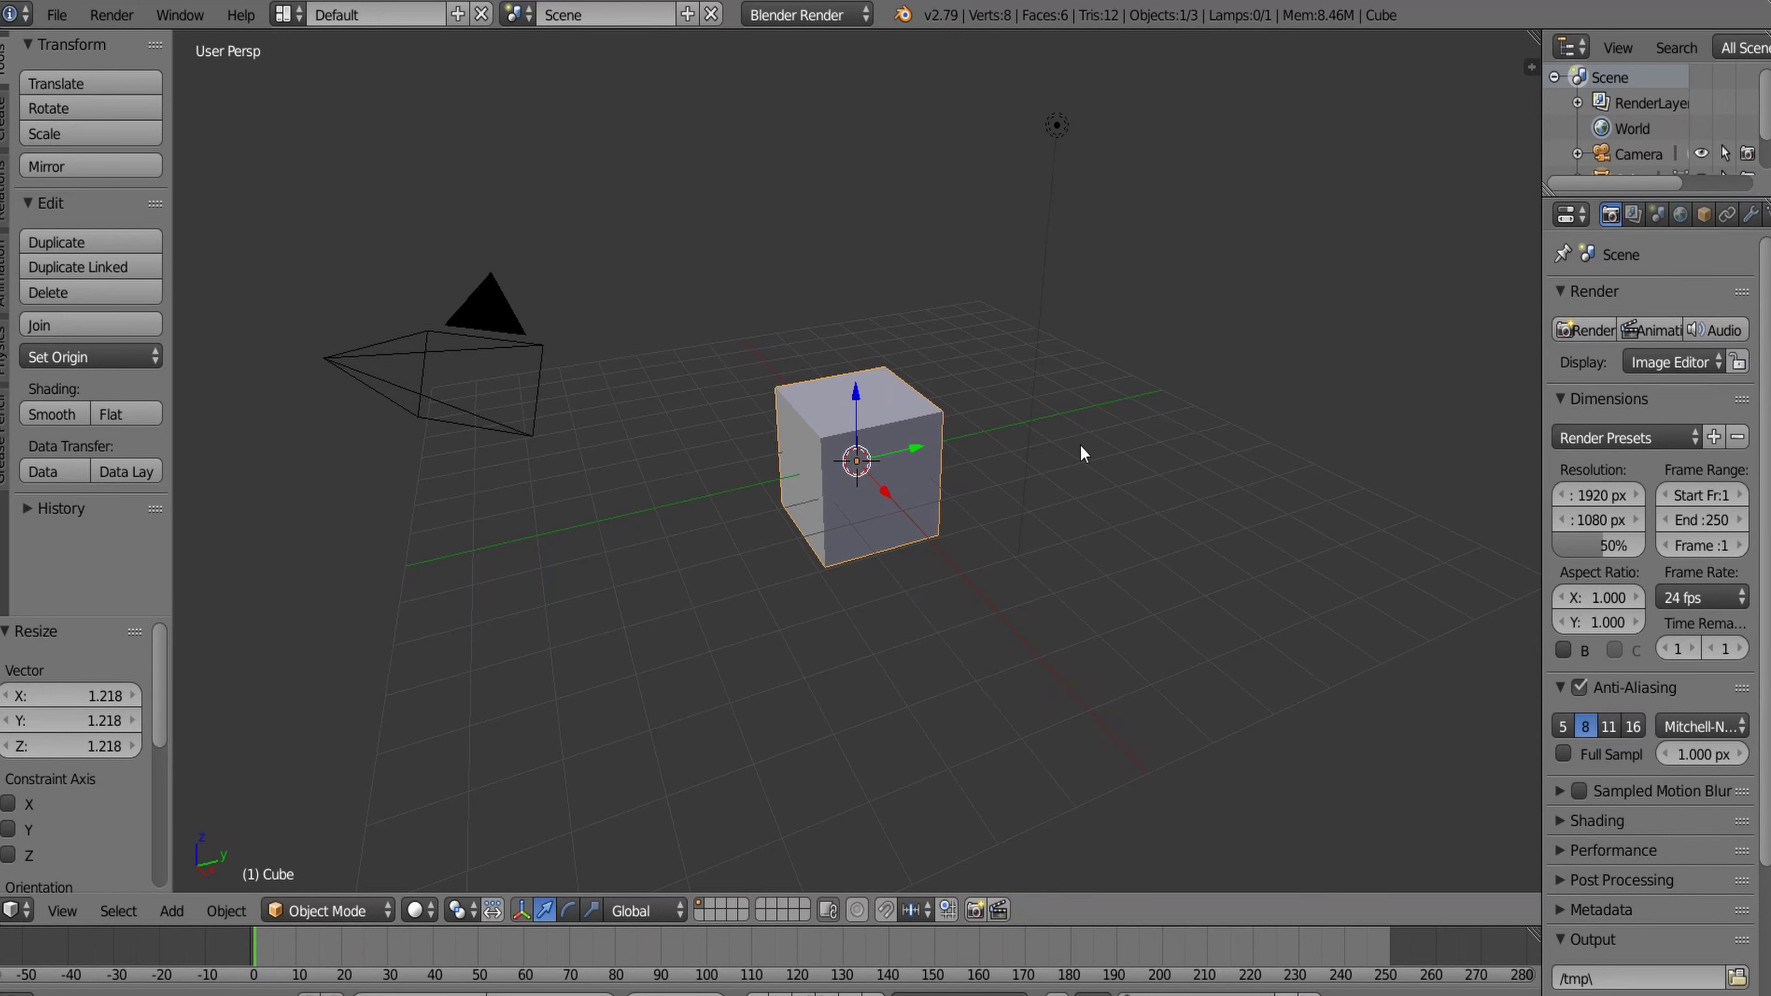
key(x)
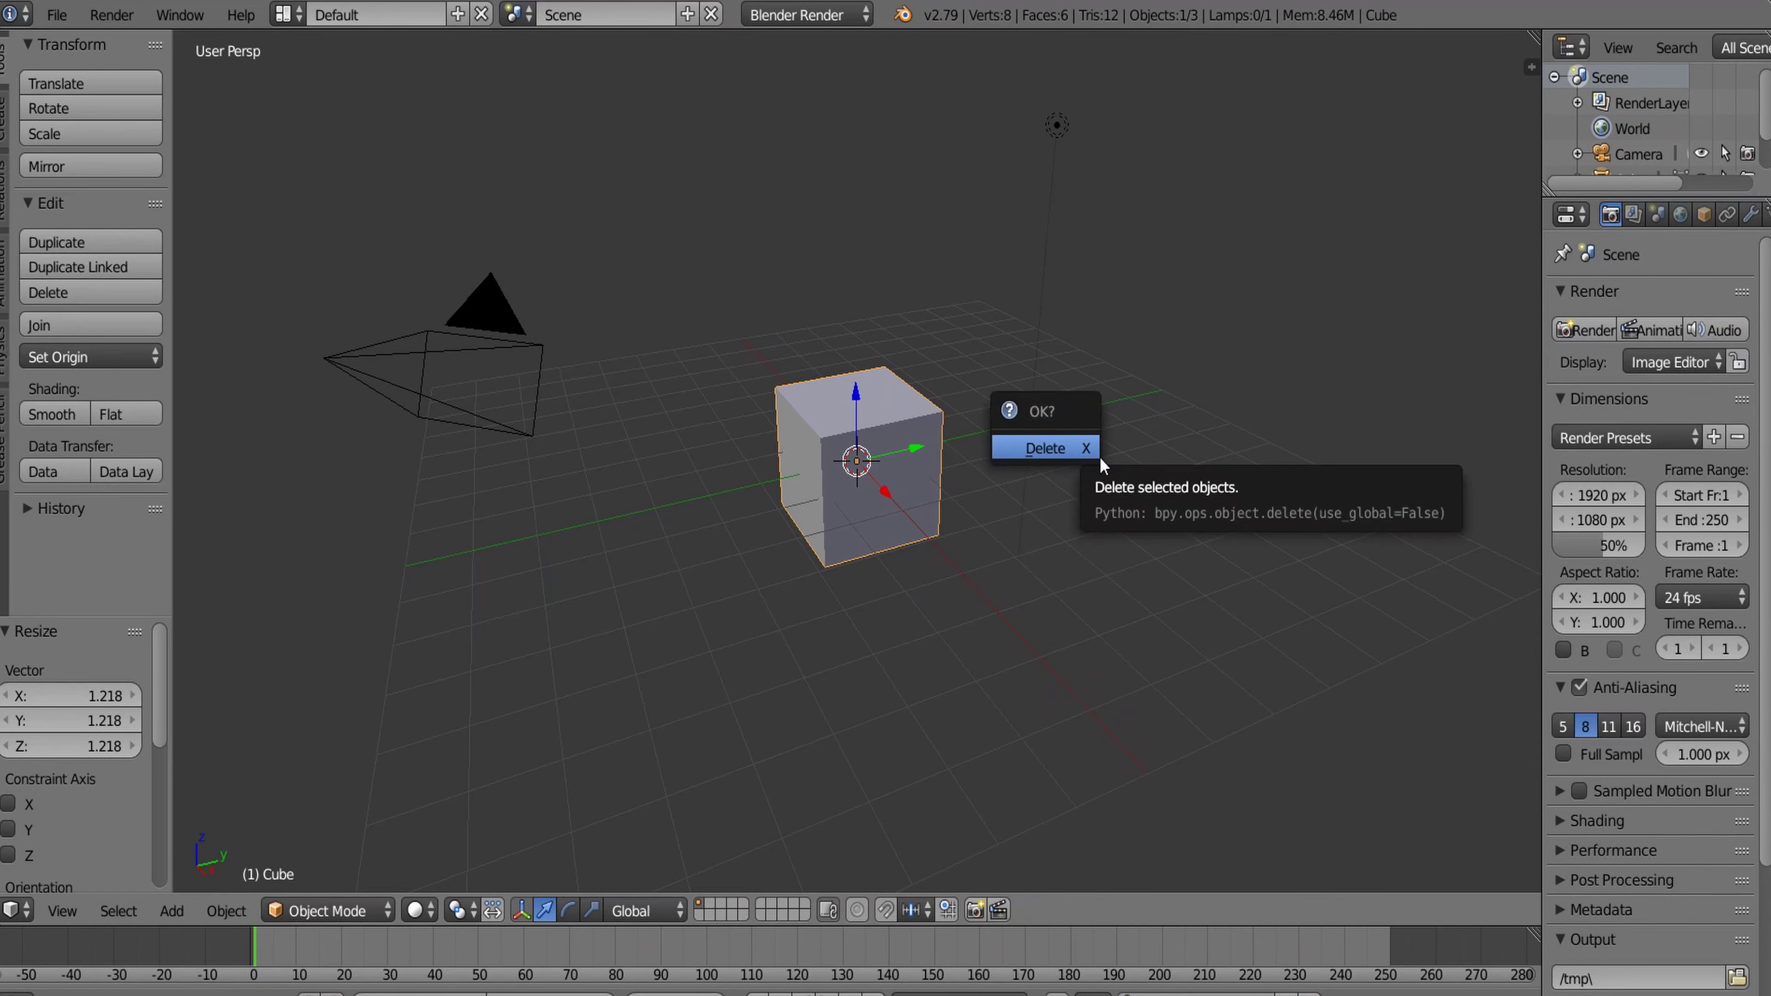
key(x)
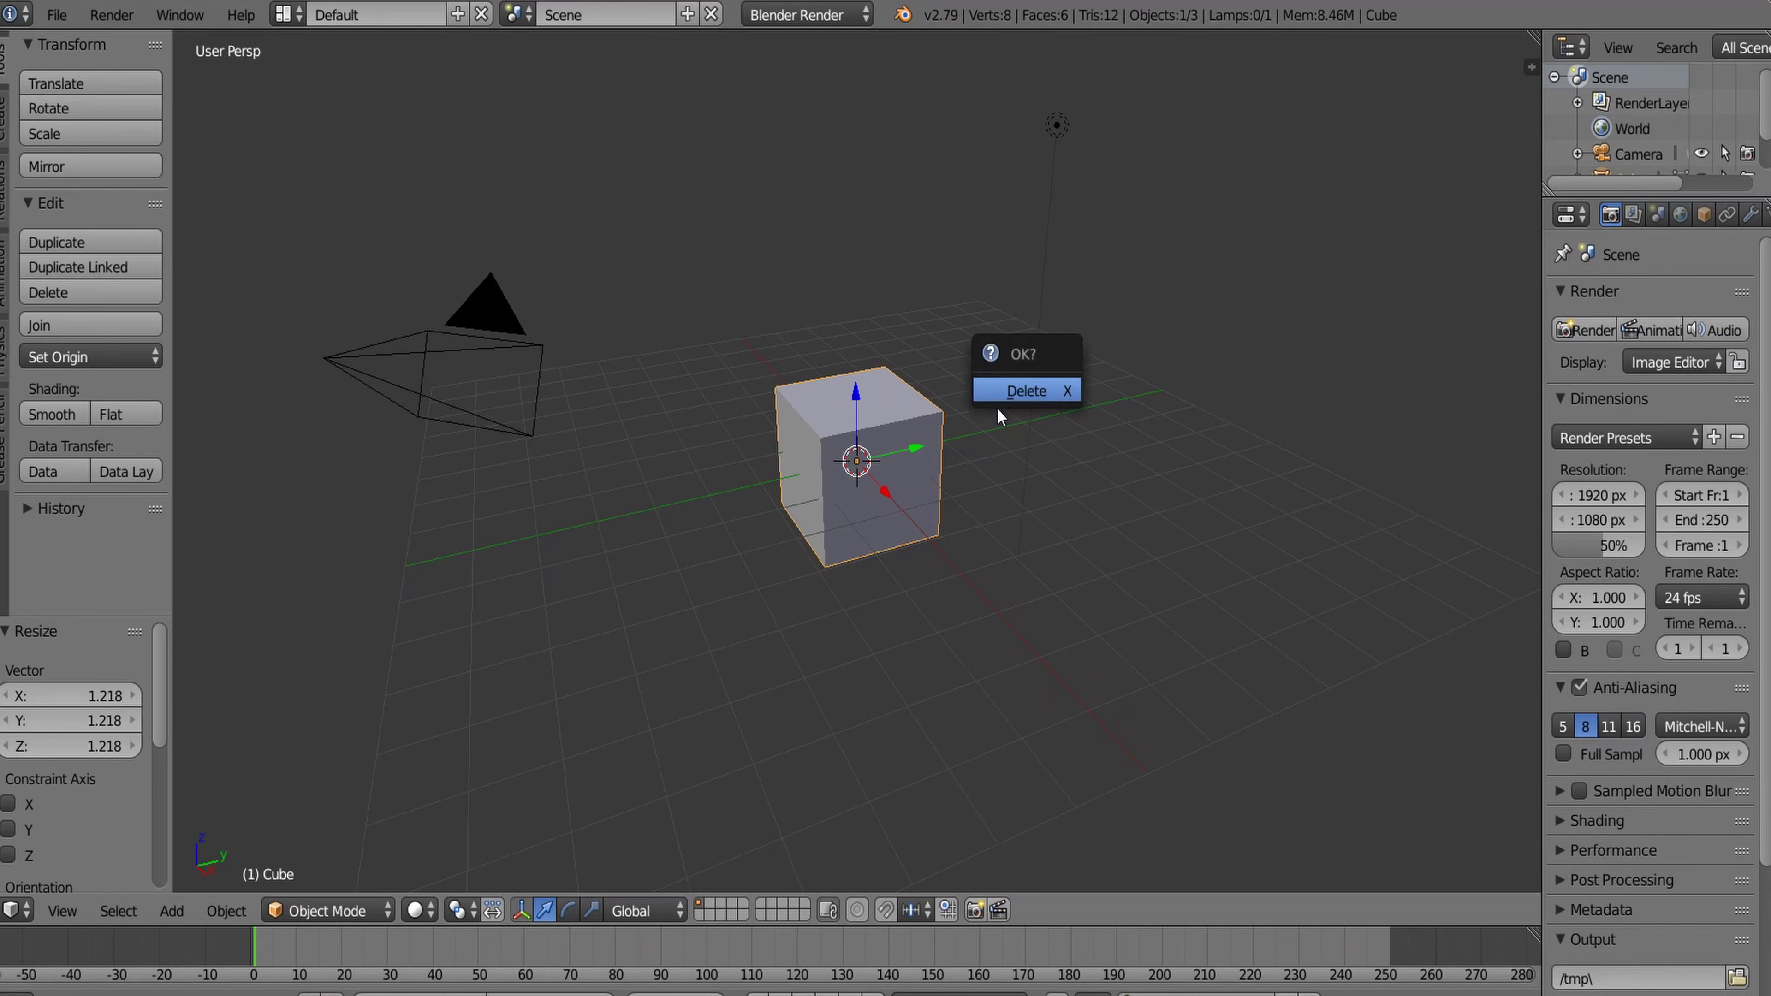
click(1030, 394)
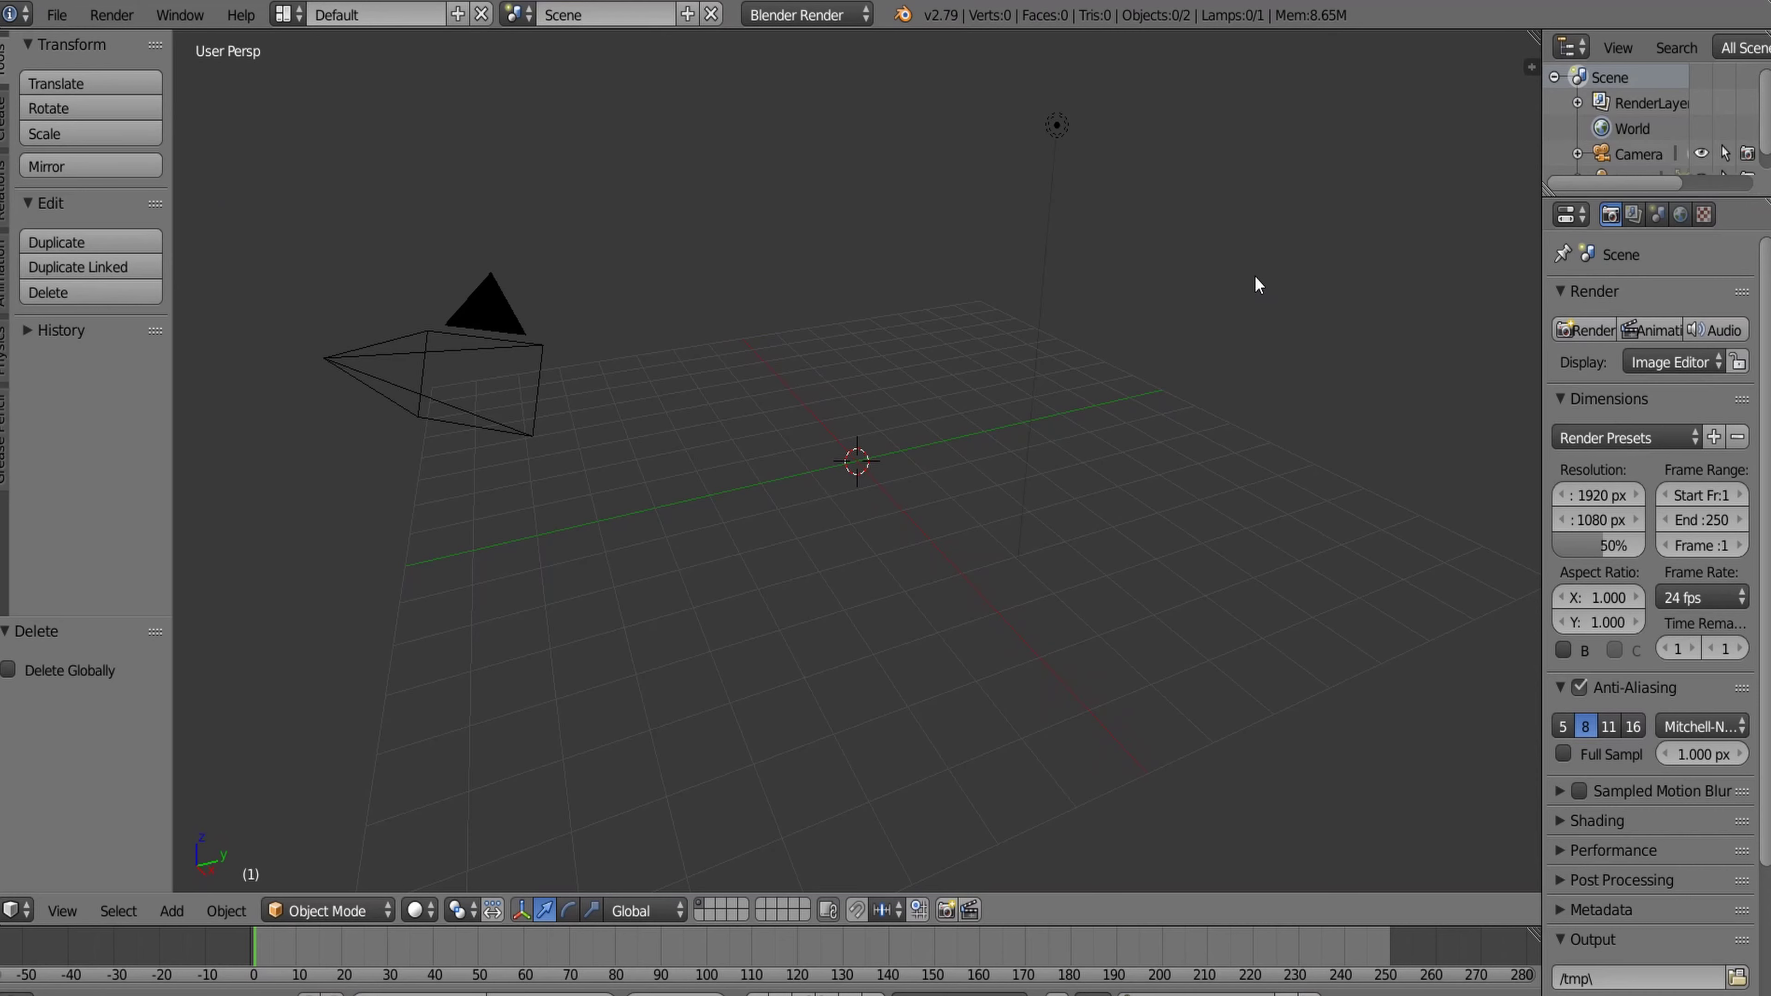
Import the exported character's Wavefront OBJ file from the Desktop with the default import options
click(59, 16)
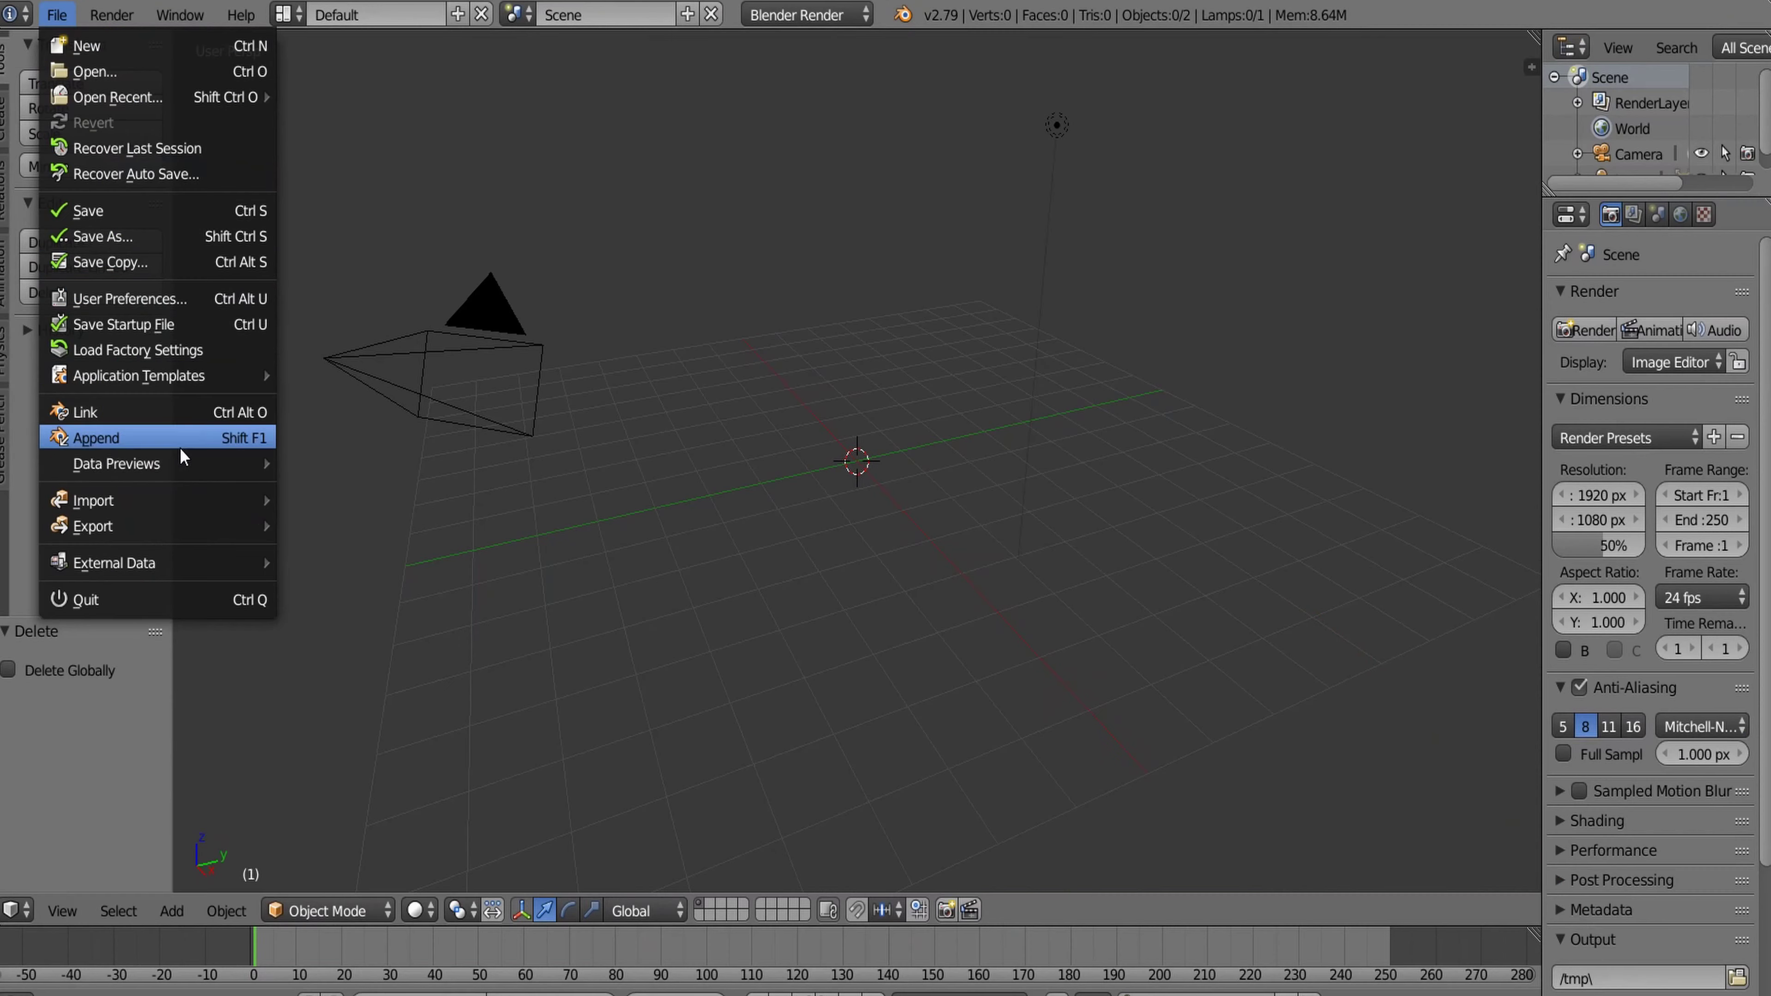
mouse_move(336, 872)
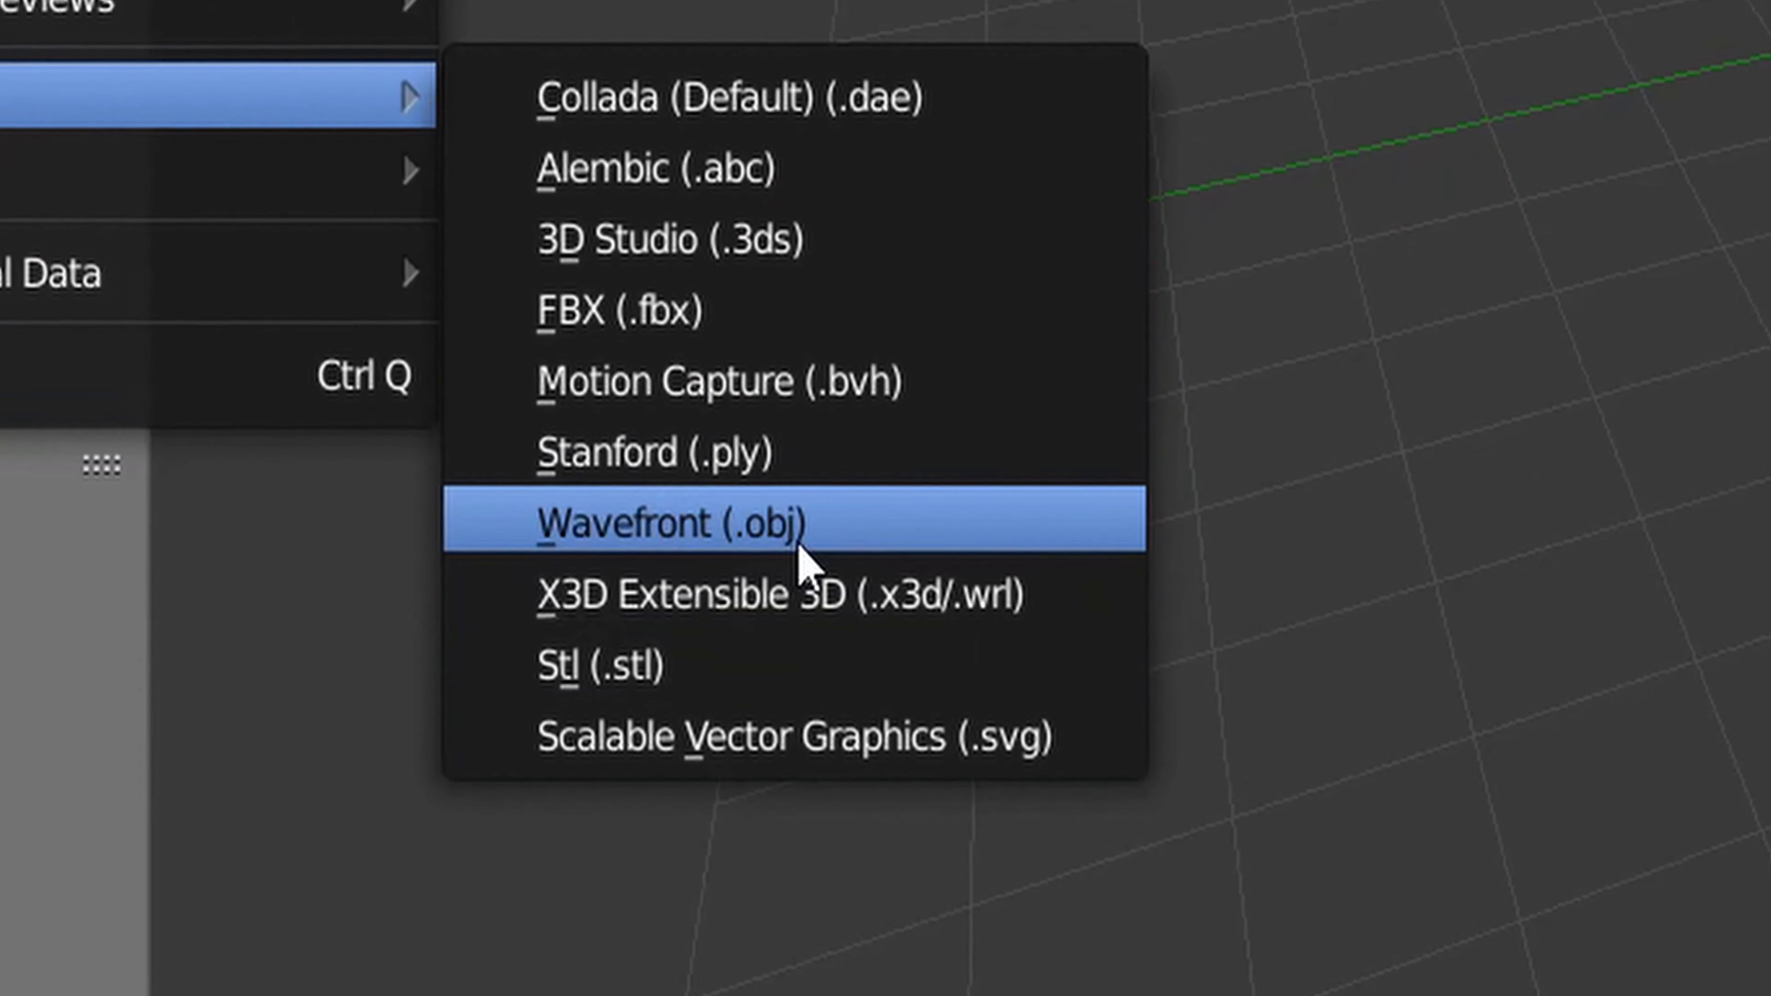
click(830, 522)
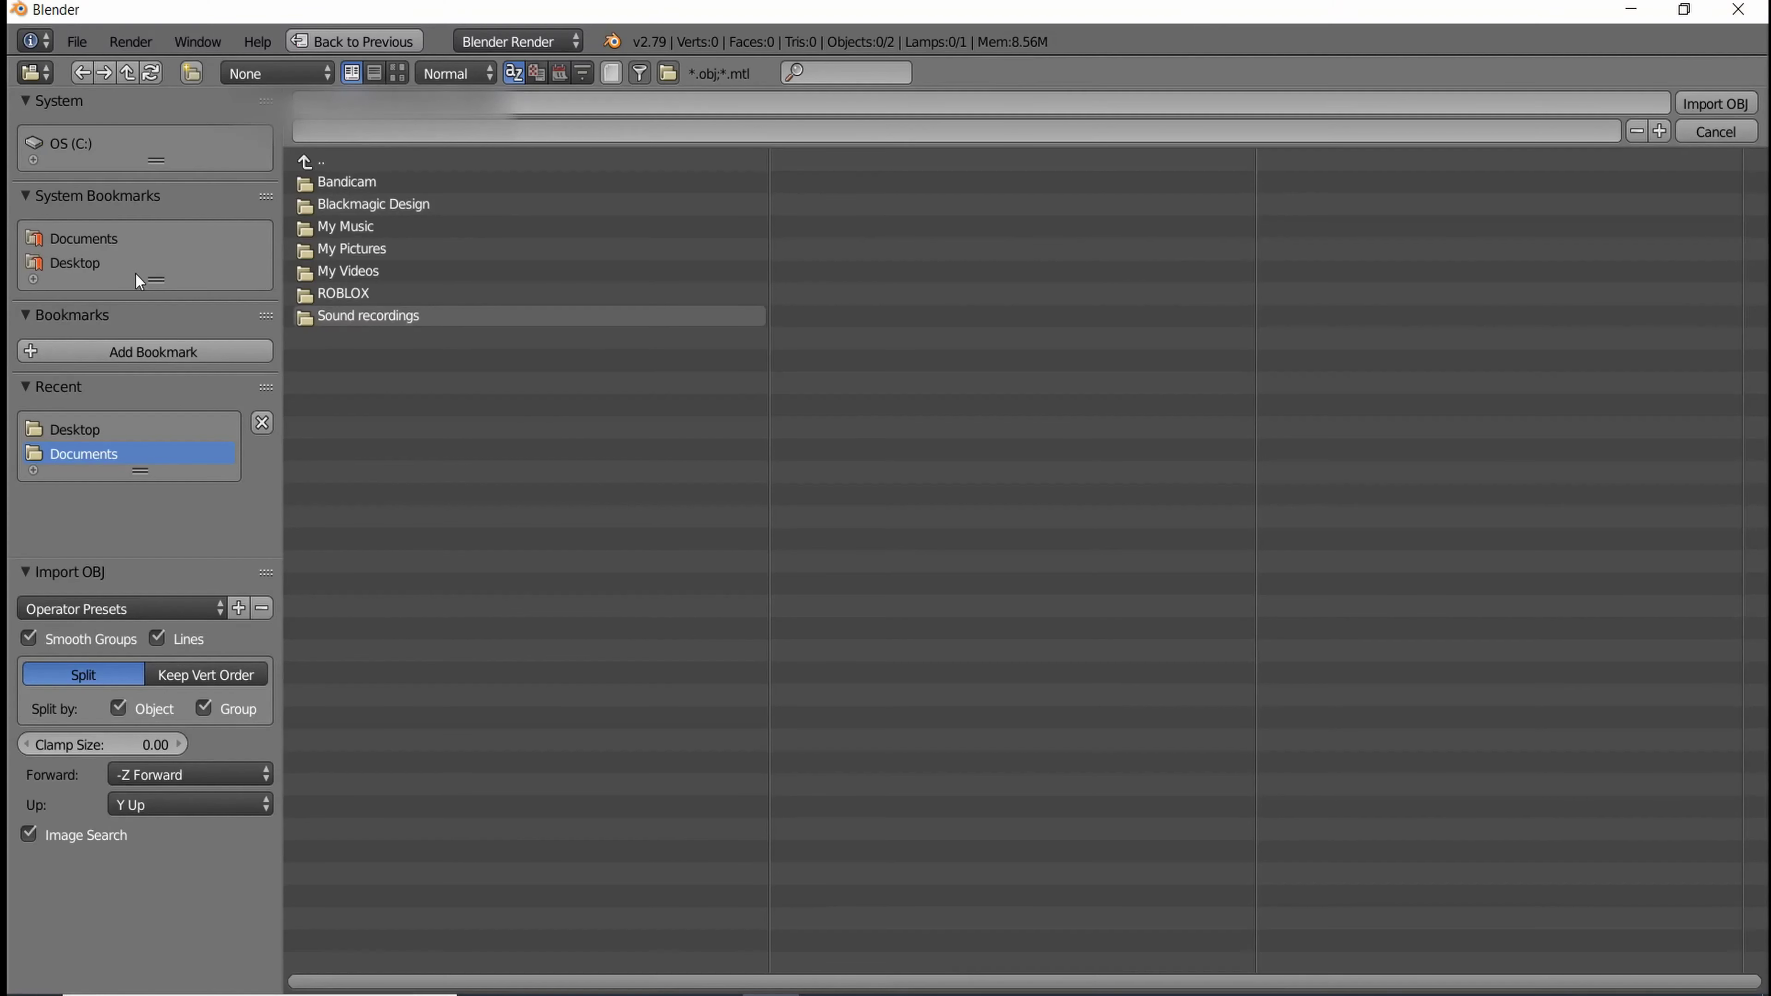
click(72, 264)
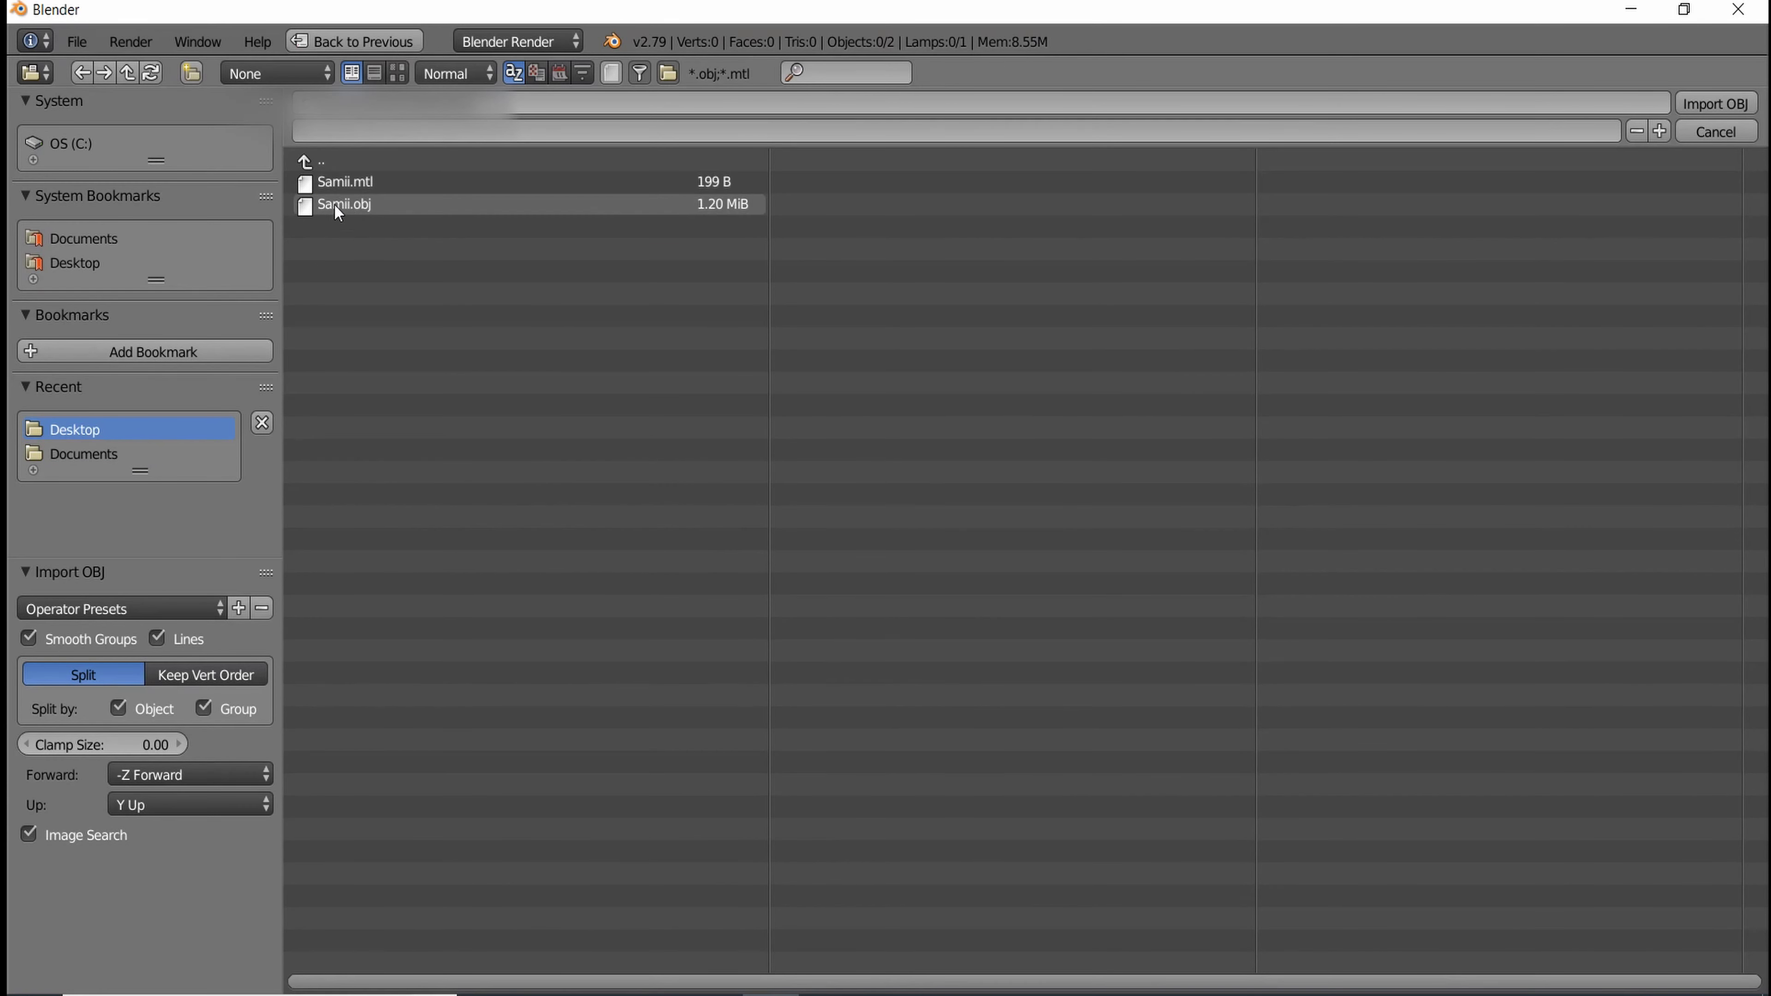
click(377, 204)
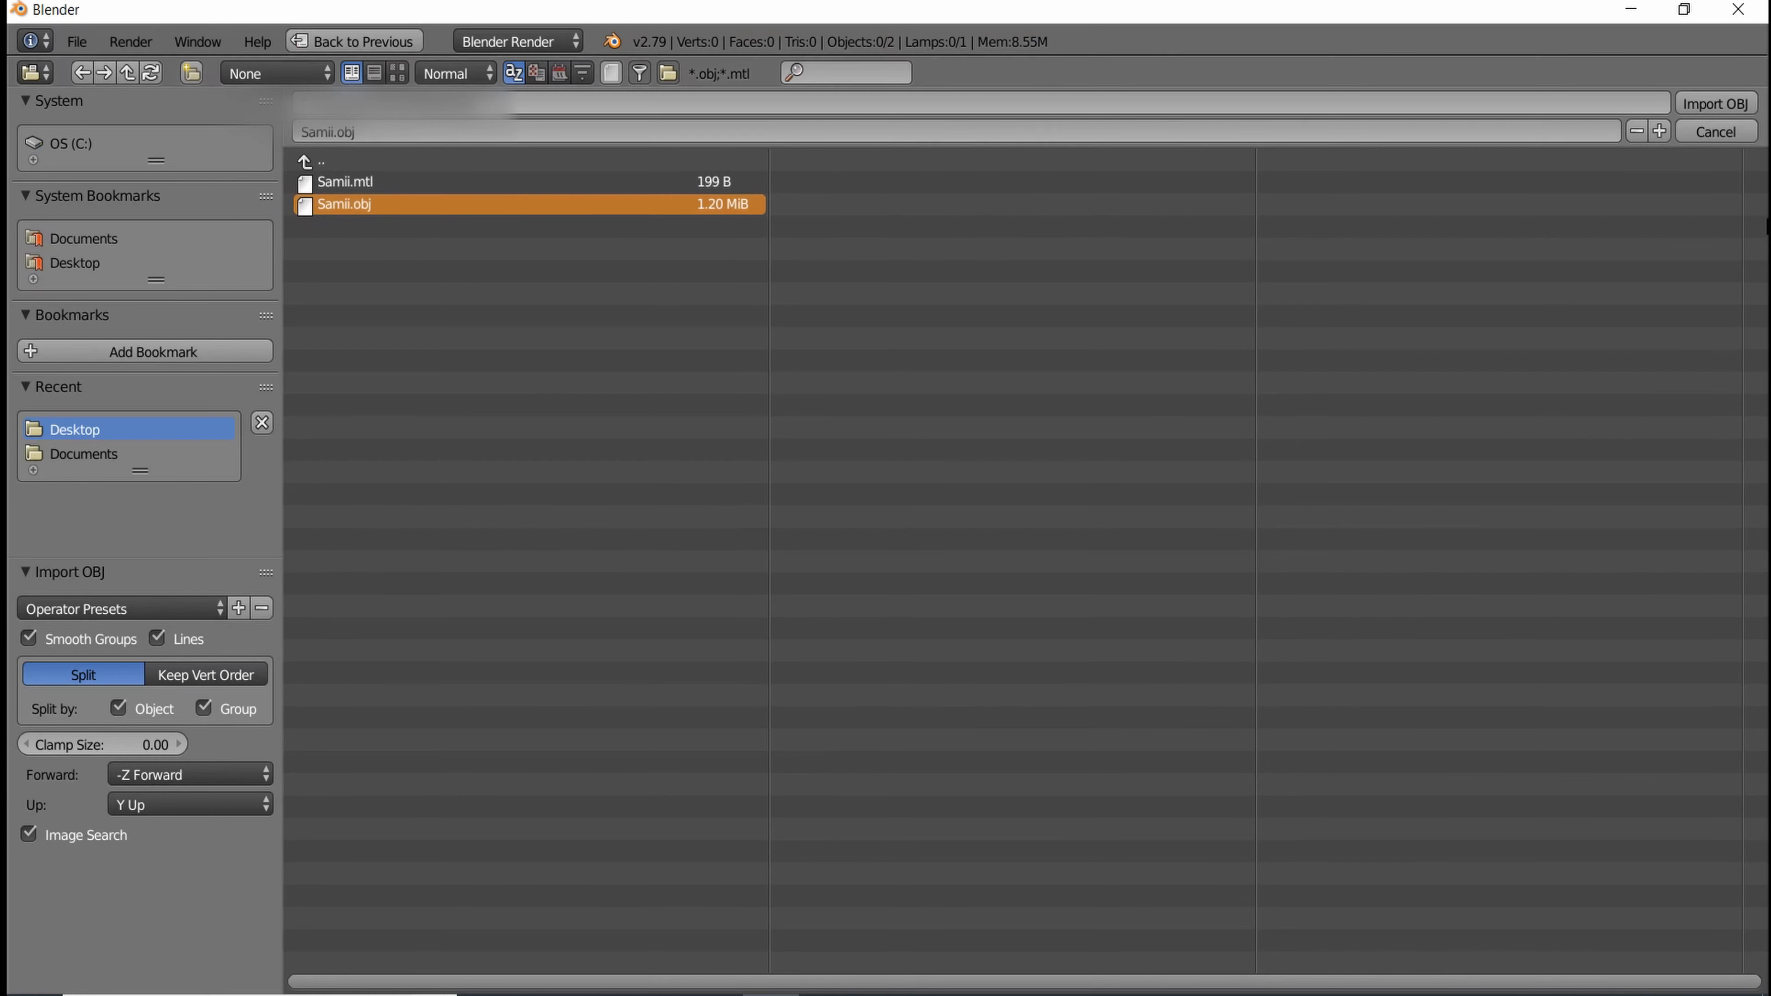
click(1714, 108)
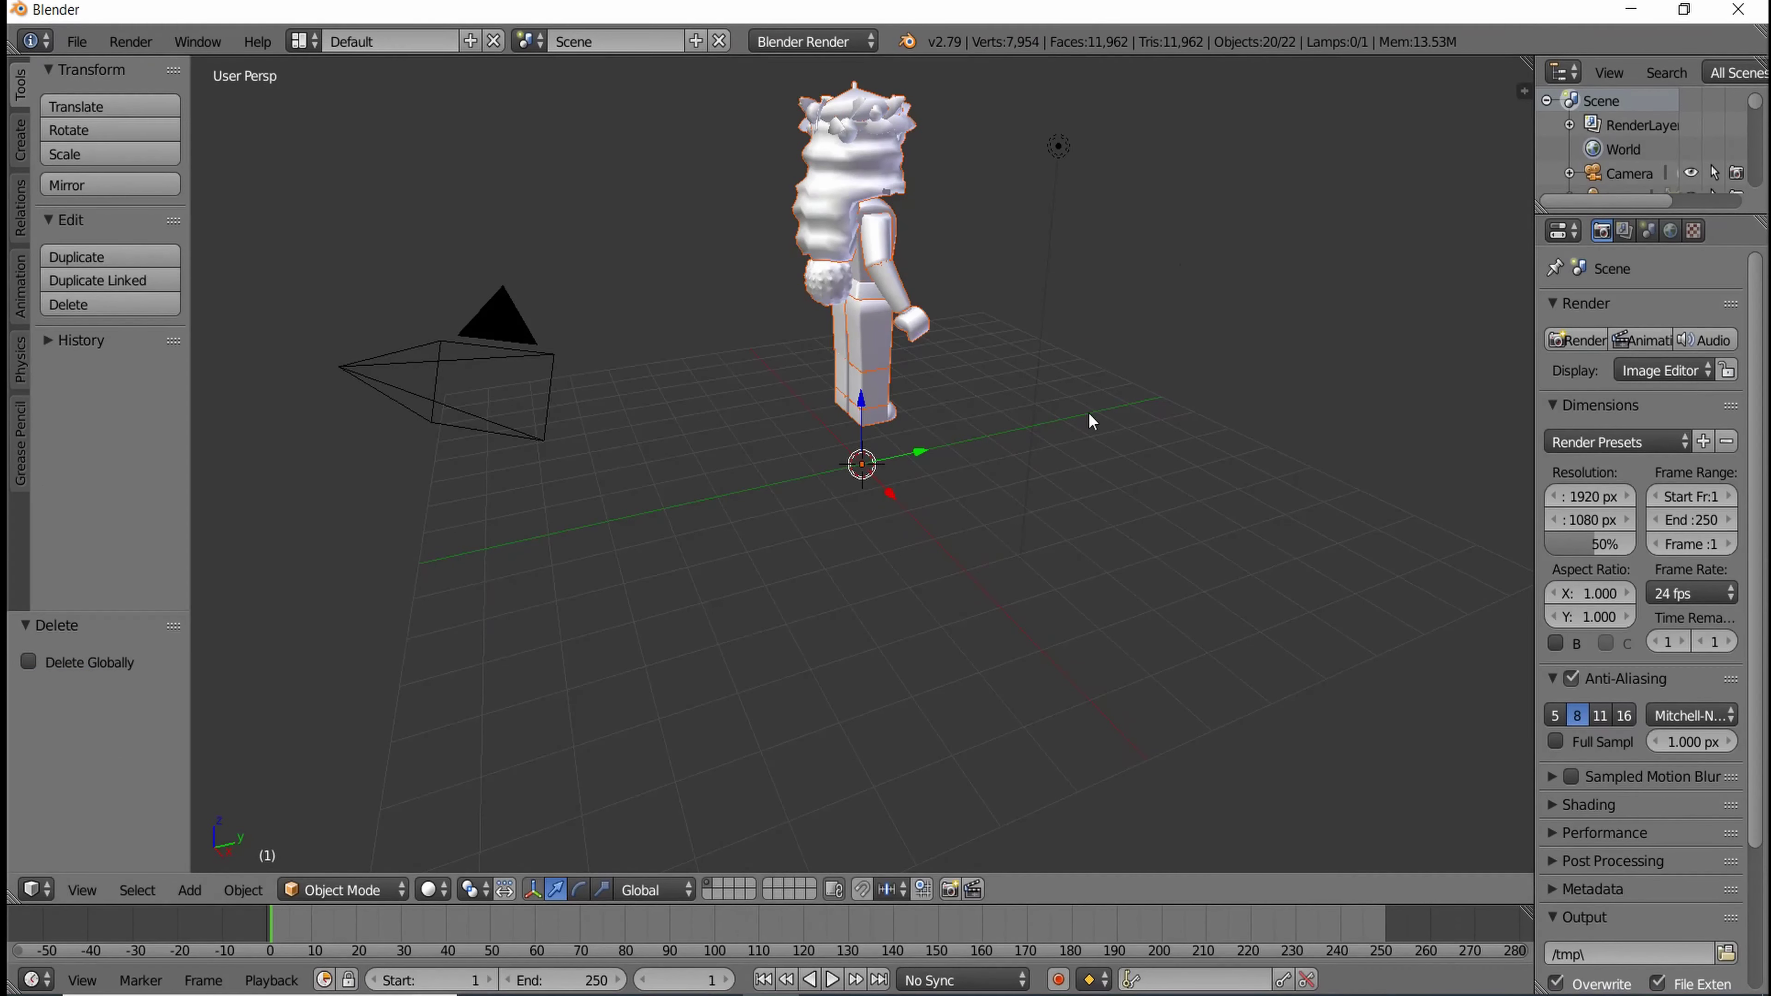
Move the imported character down about 1.16 units along Z and forward about 6.63 units along Y
middle_drag(1233, 197, 992, 162)
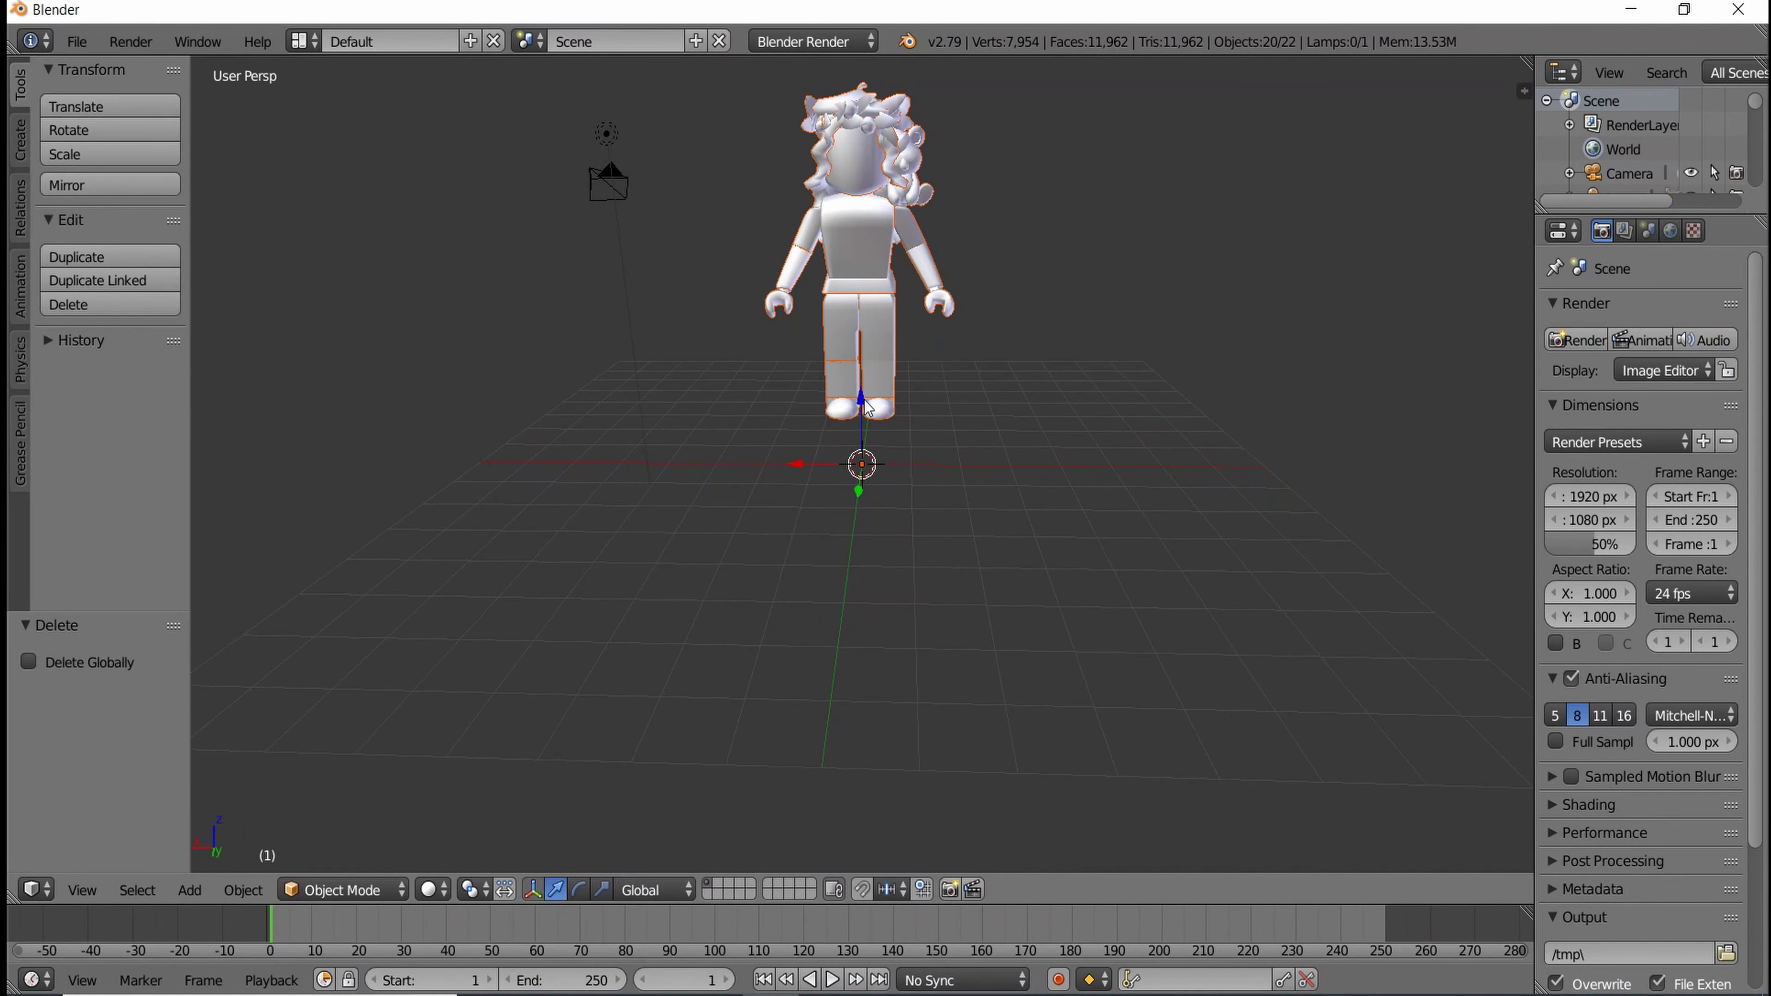
drag(860, 403, 864, 465)
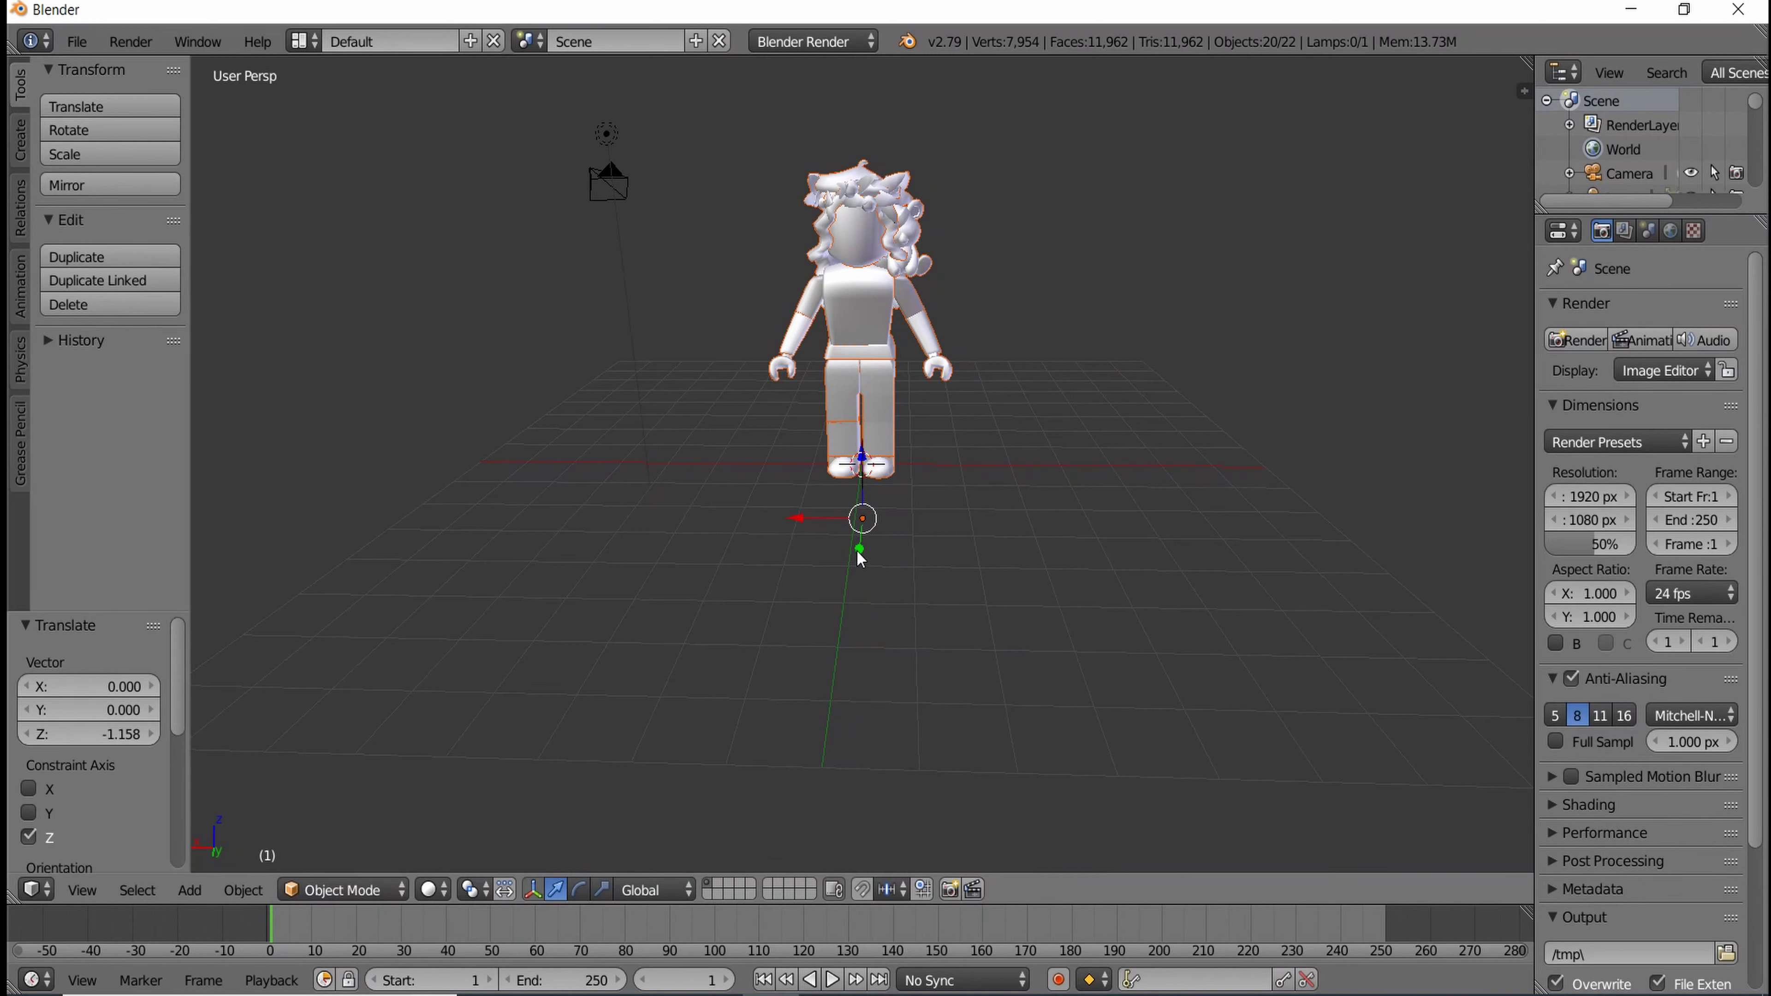
drag(863, 569, 822, 793)
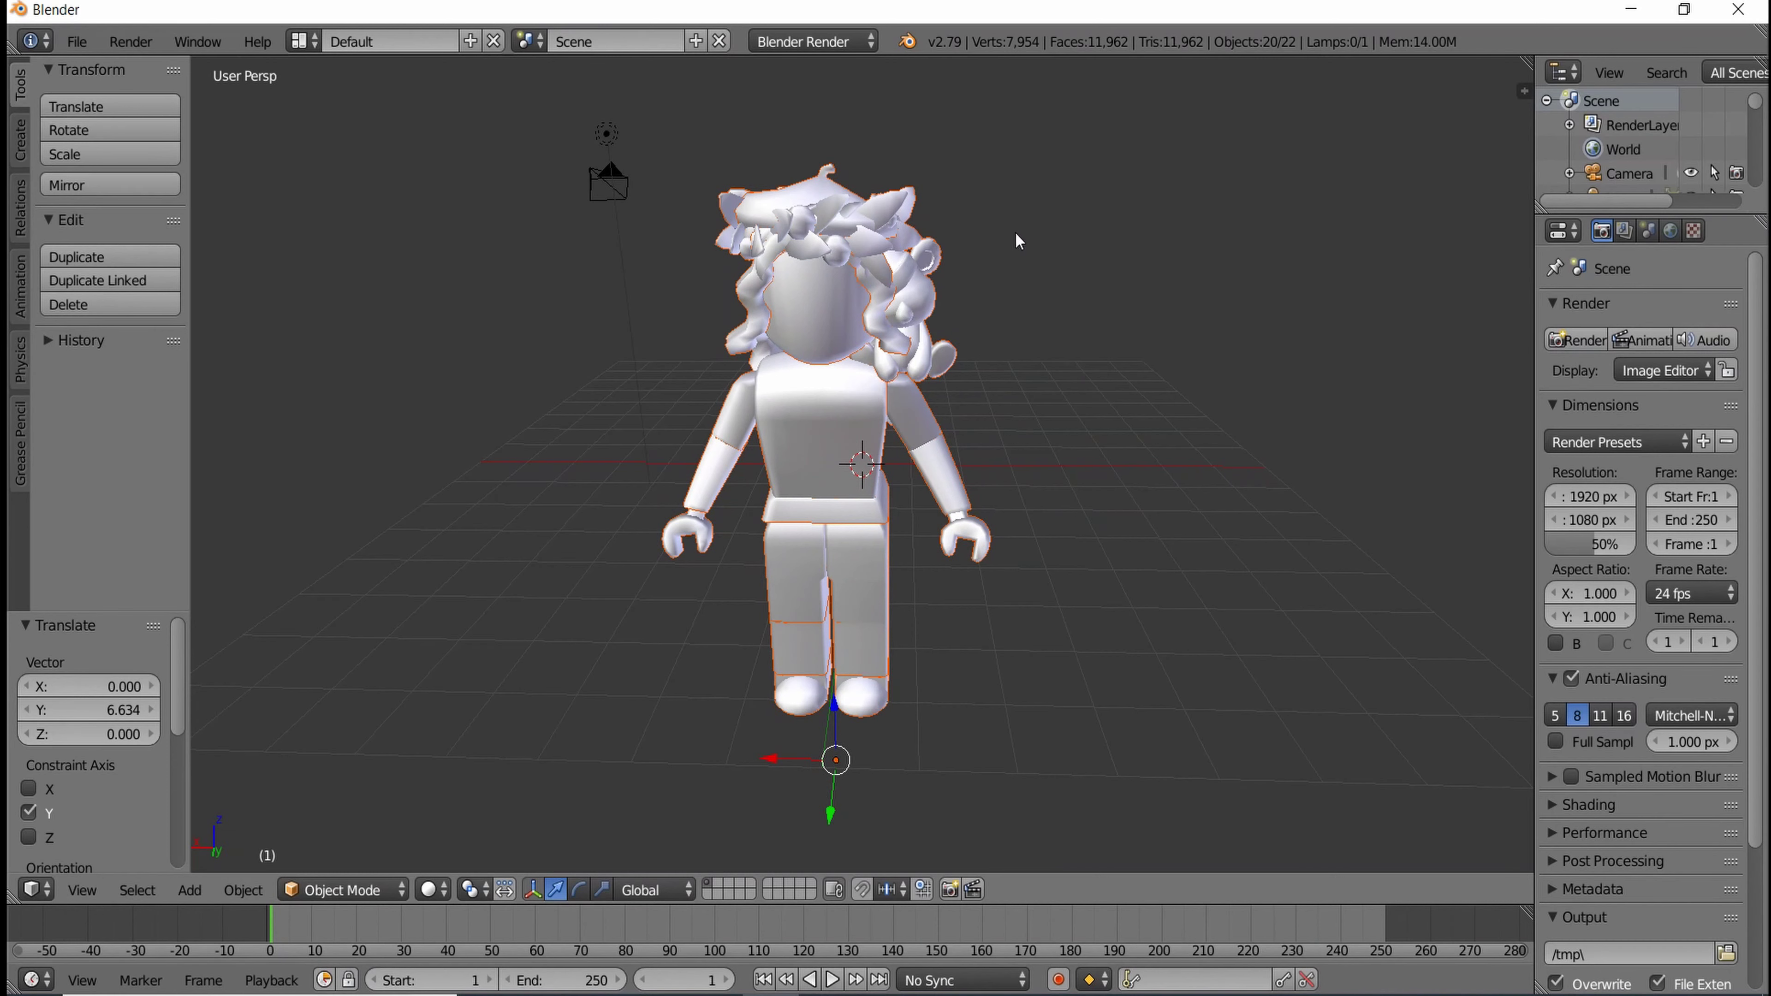
middle_drag(1015, 231, 1022, 218)
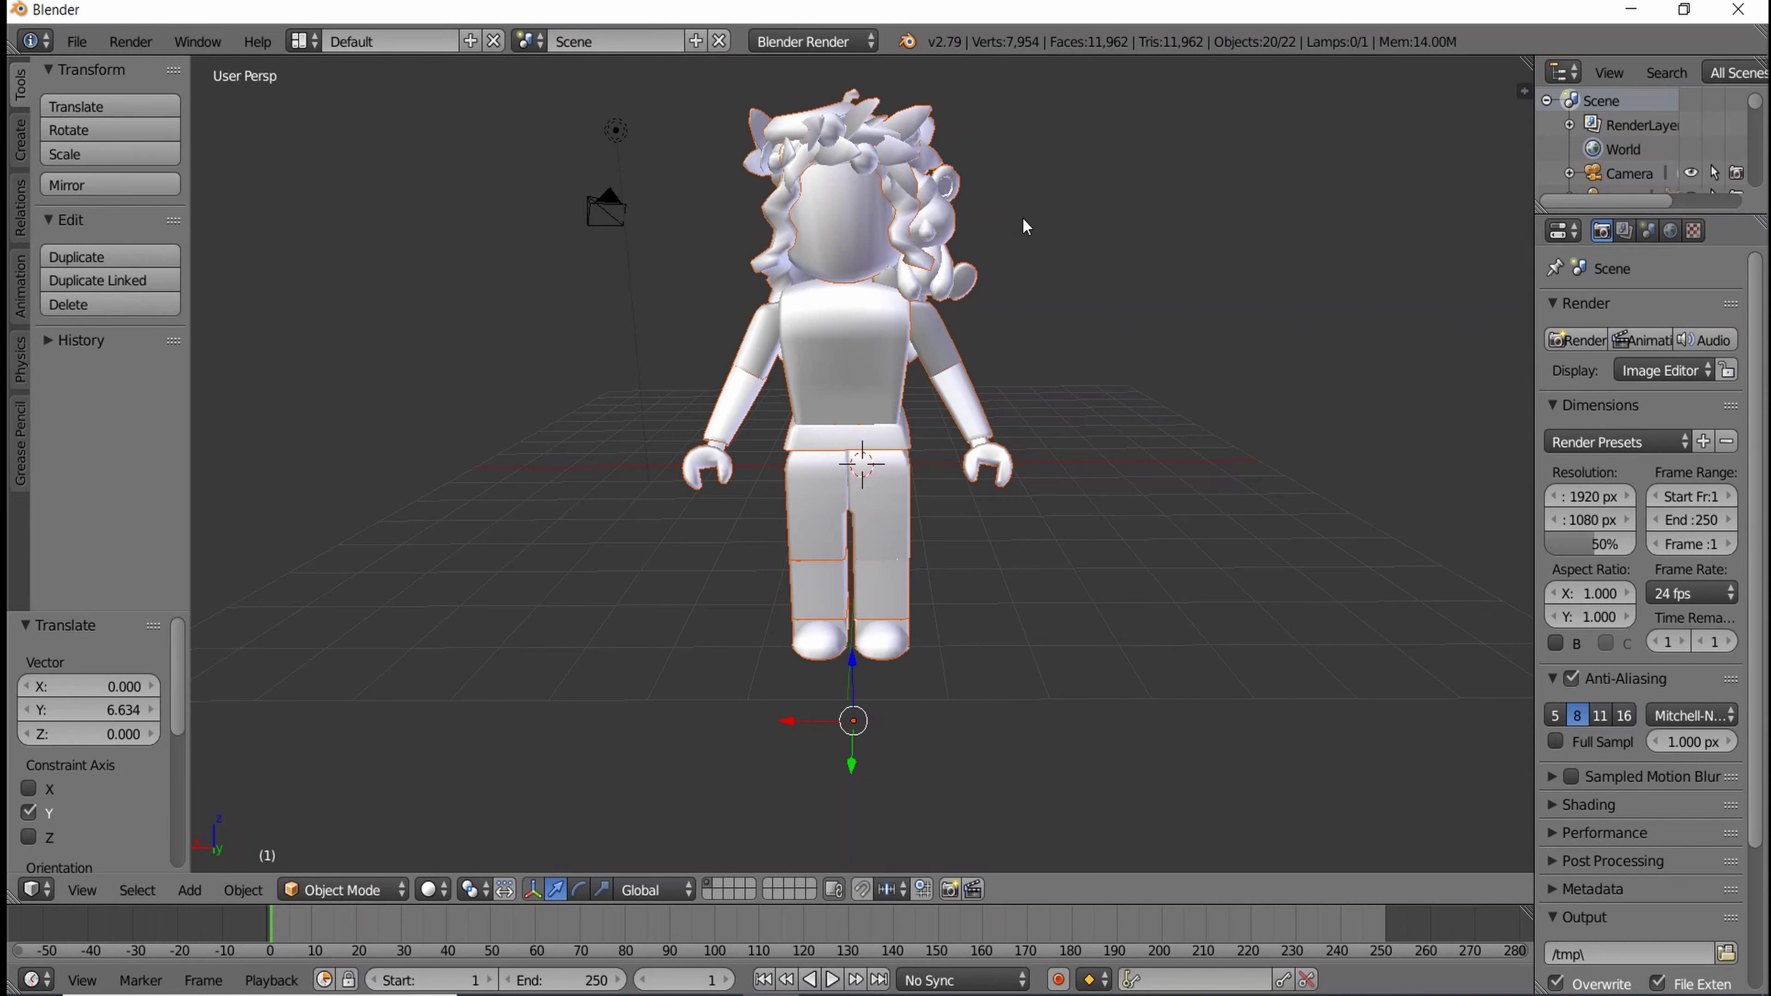
Examine the character from closer and from other positions with walk navigation
key(shift+f)
key(w)
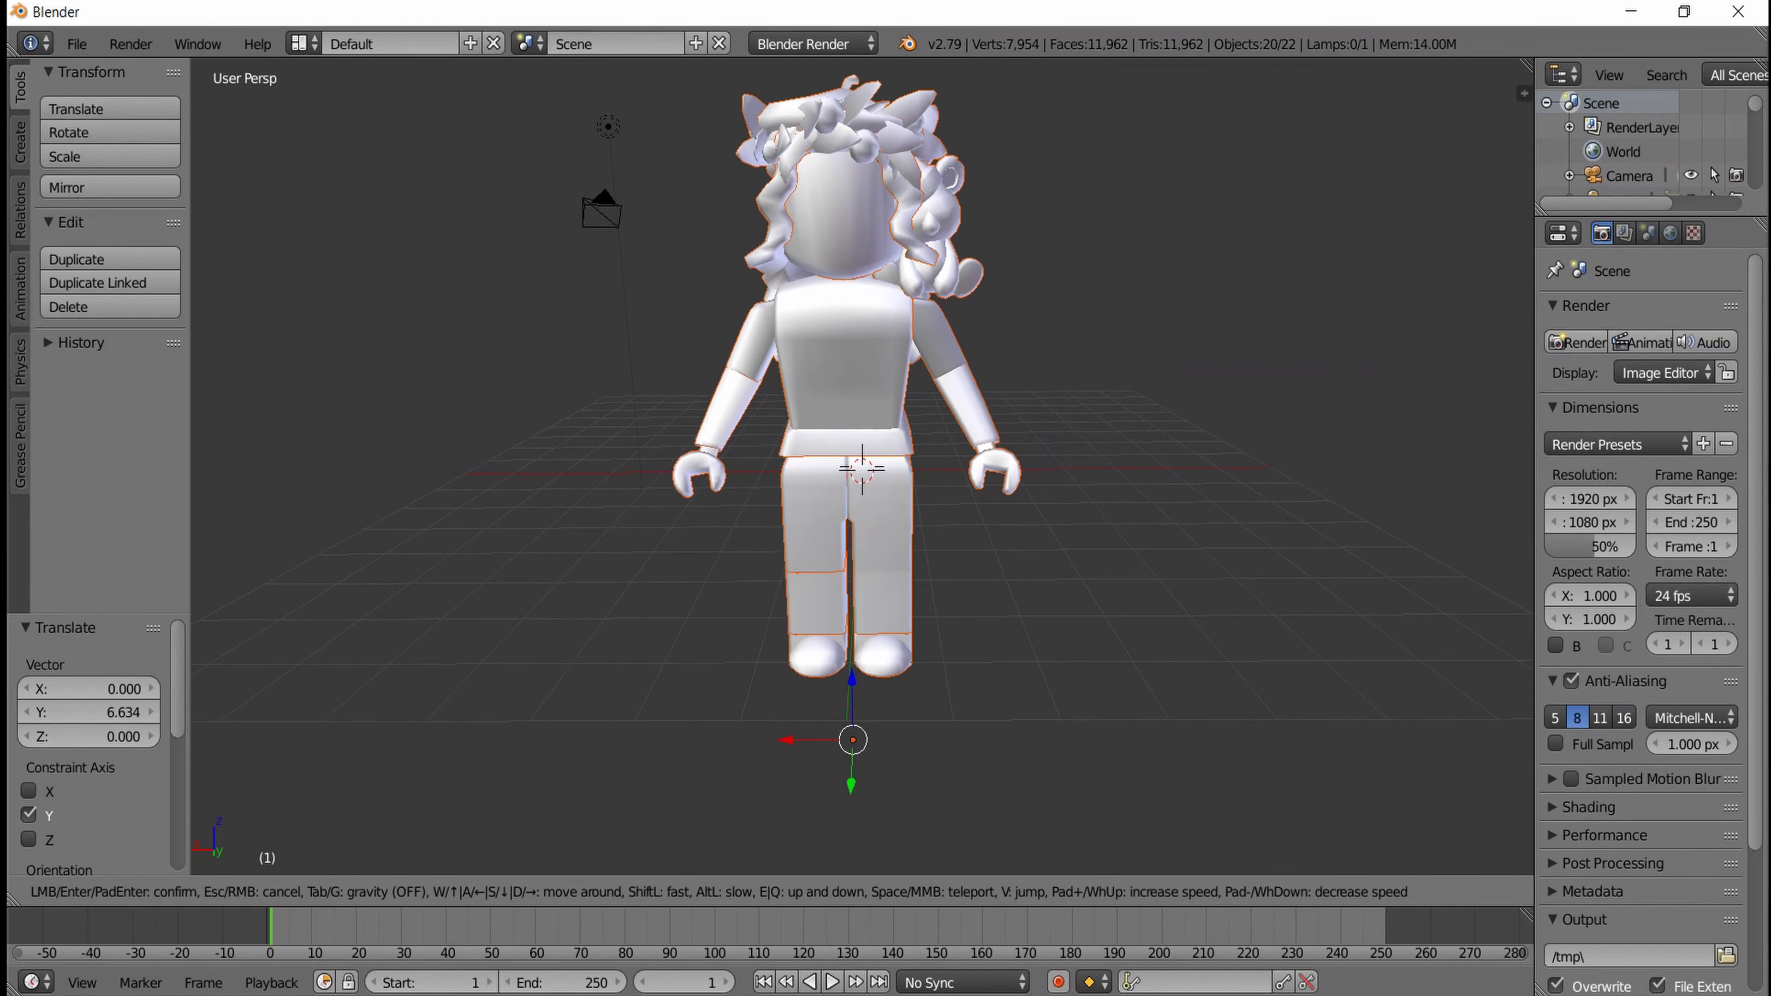
key(w)
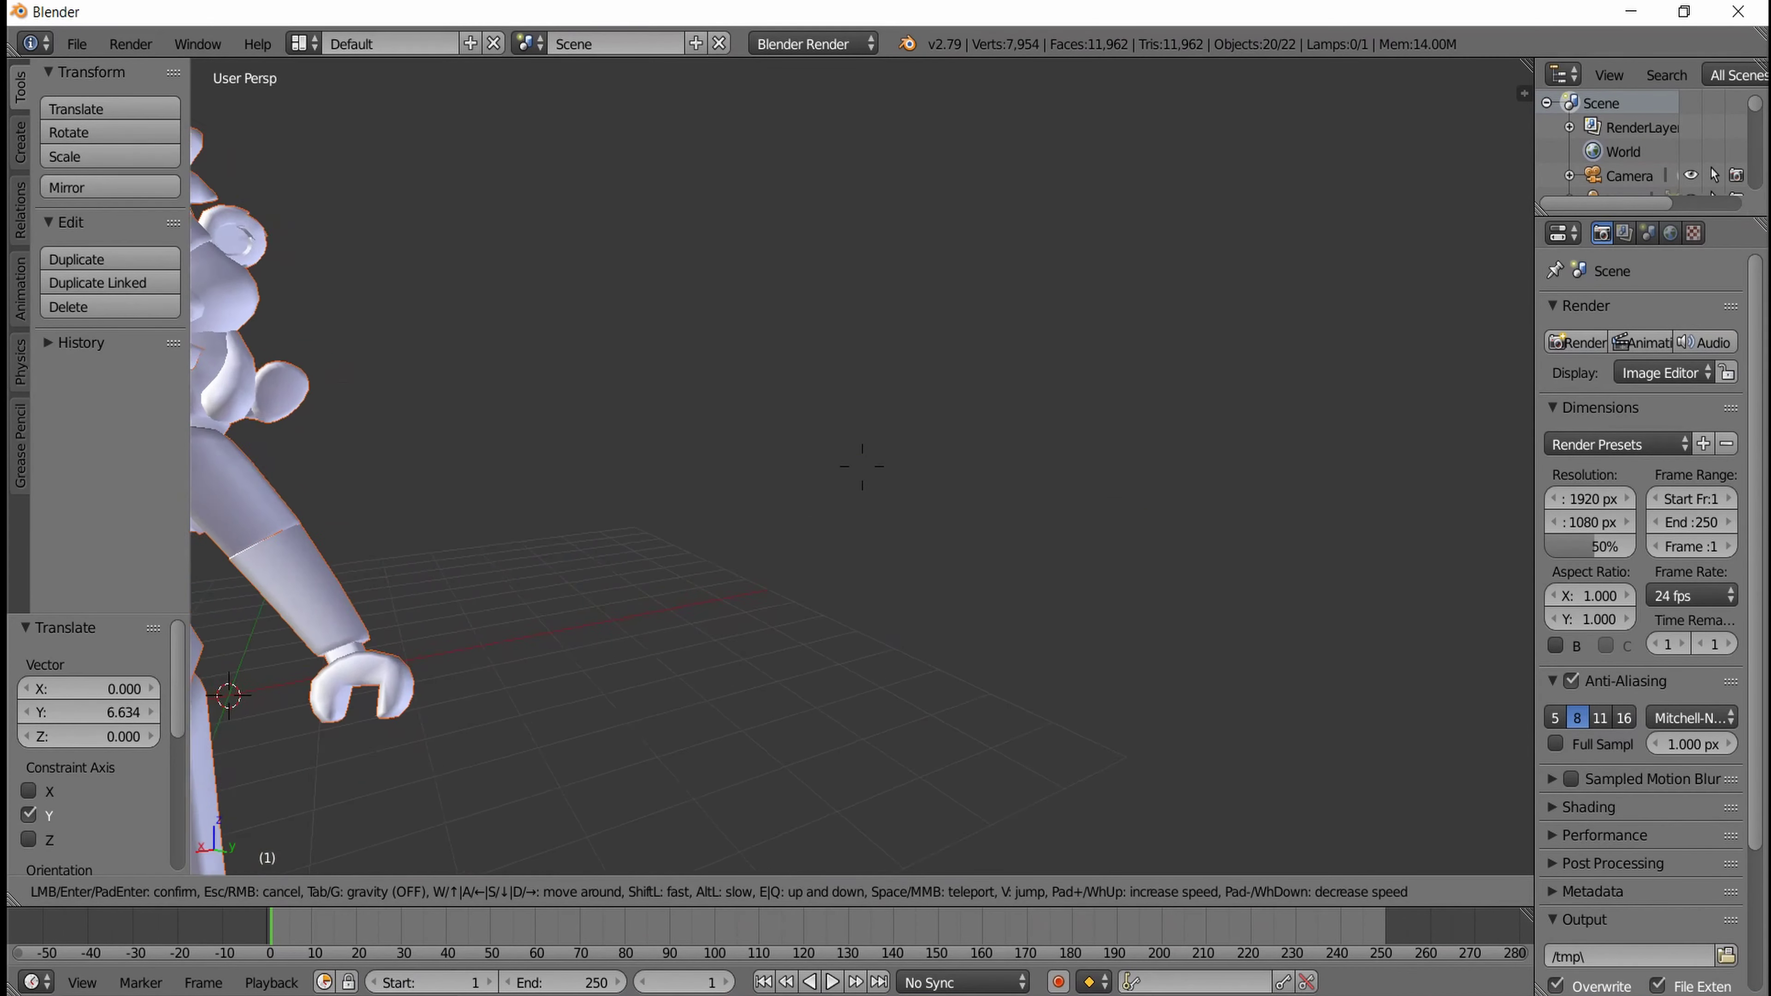
key(a)
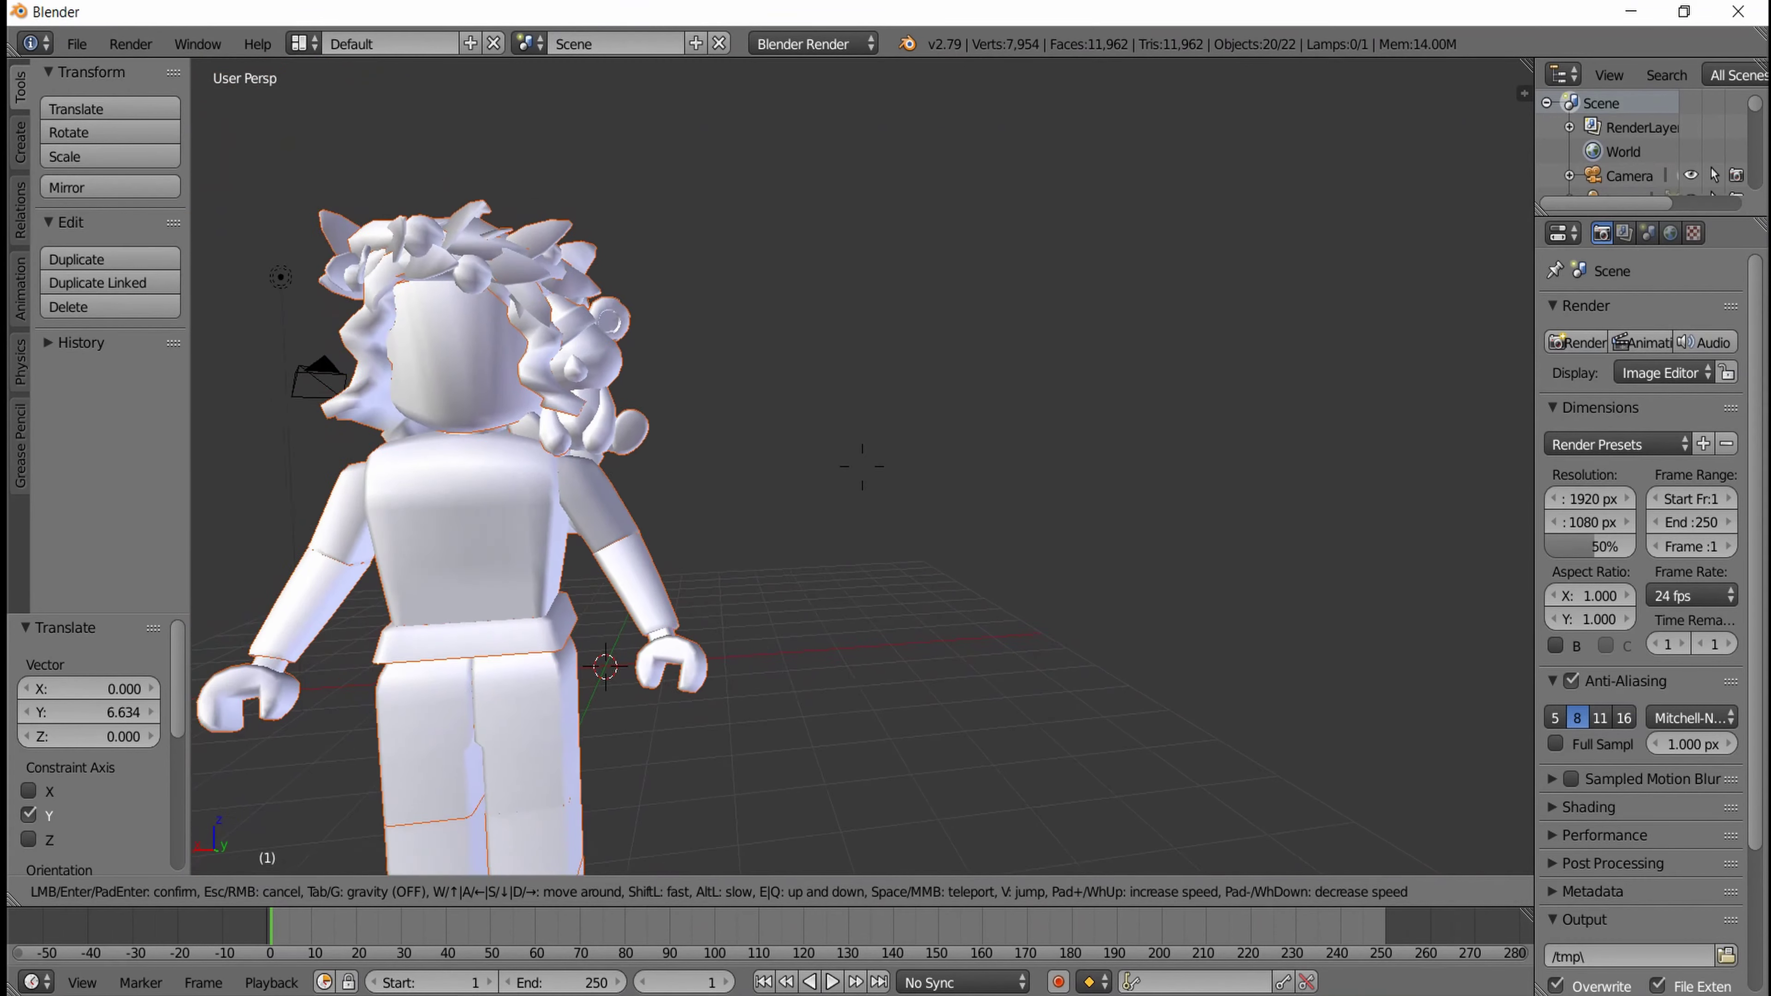
key(a)
key(d)
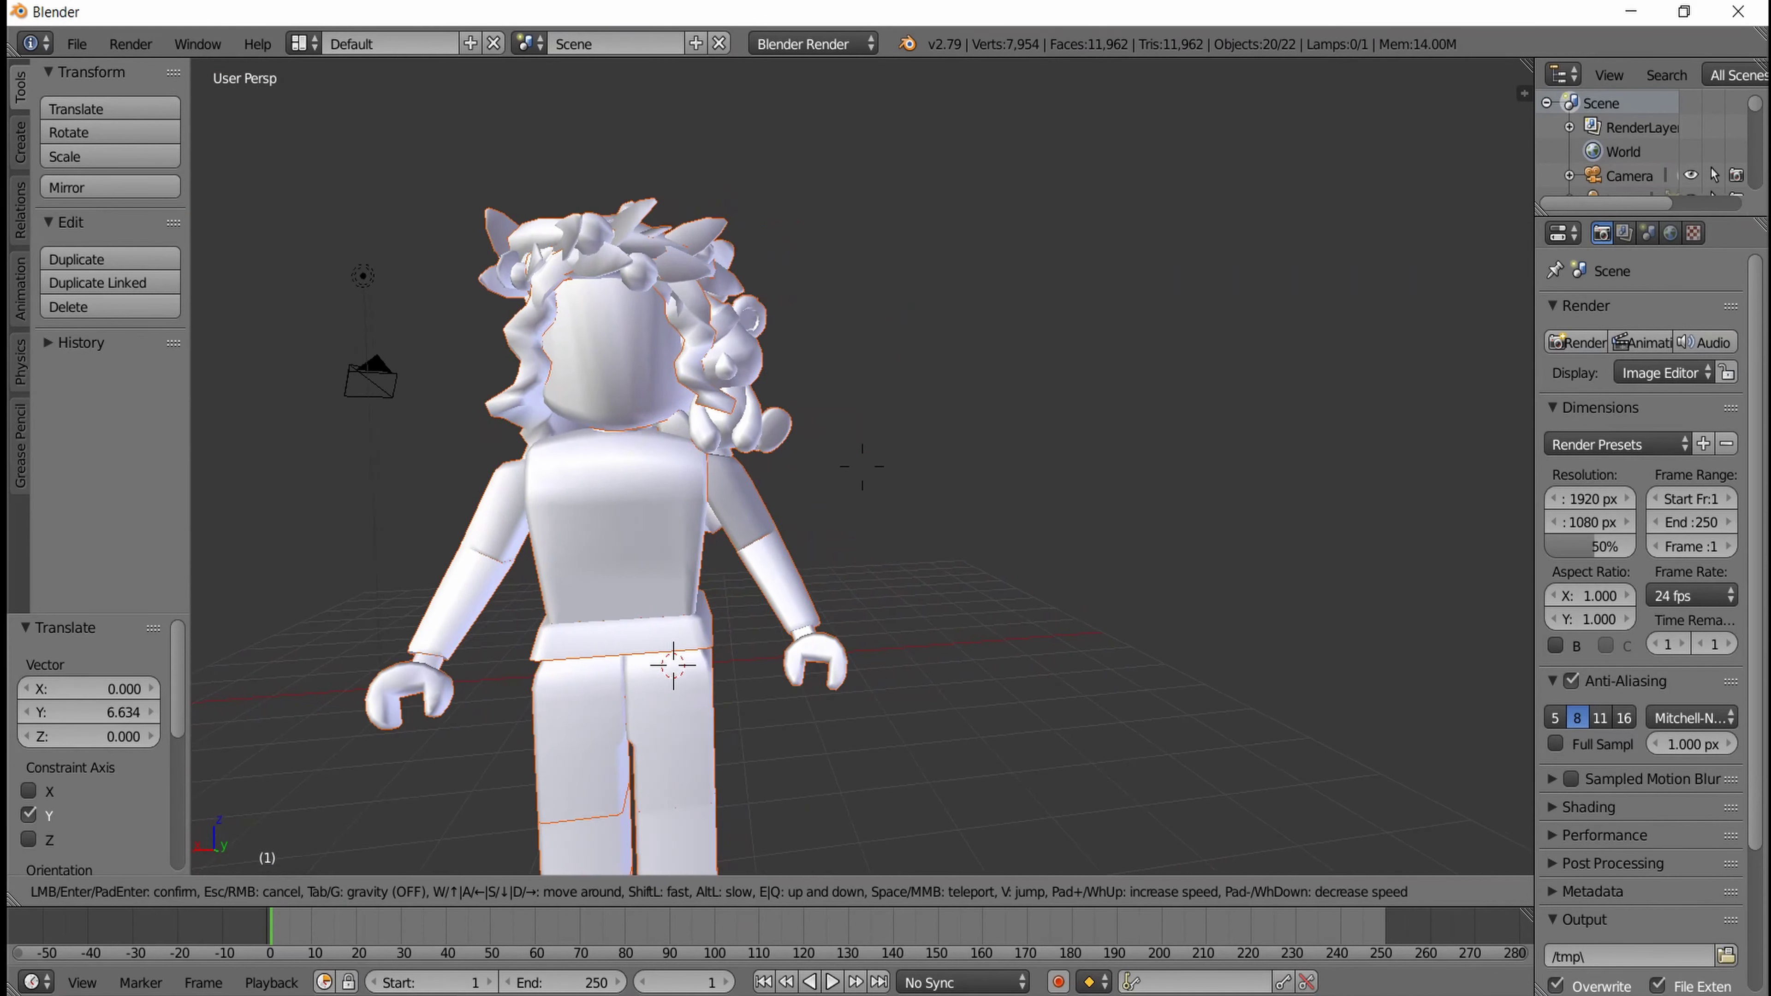
key(s)
key(a)
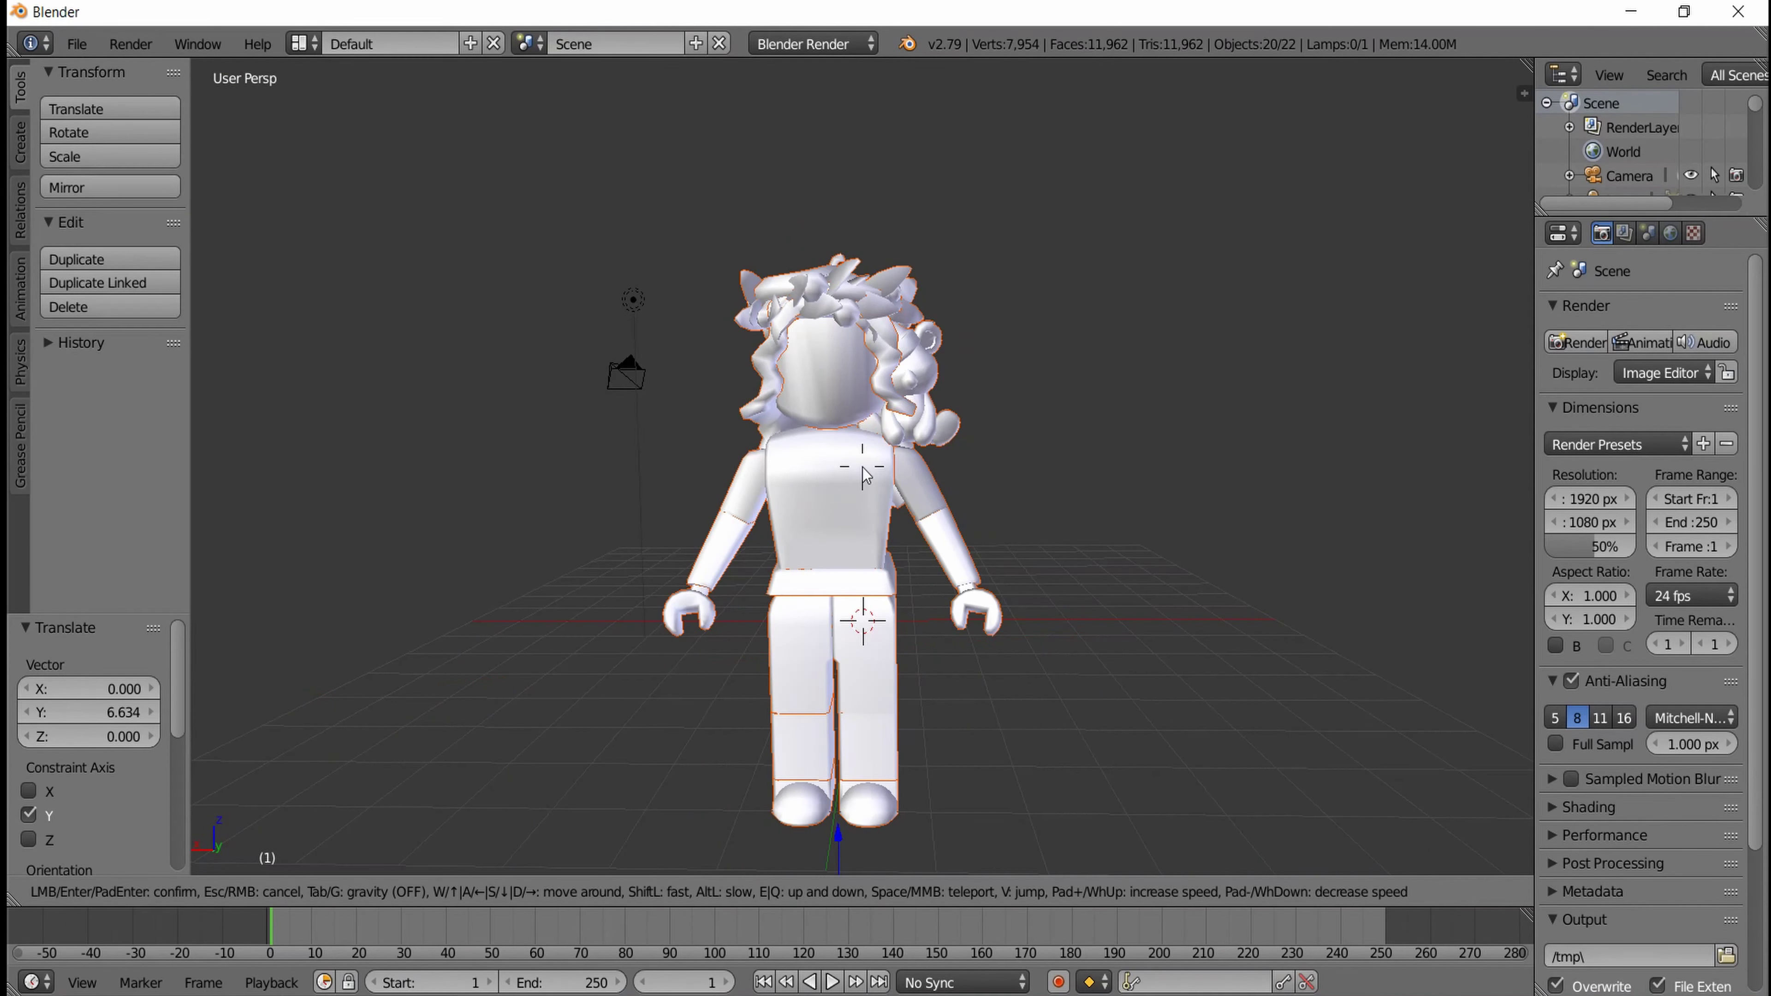
key(Escape)
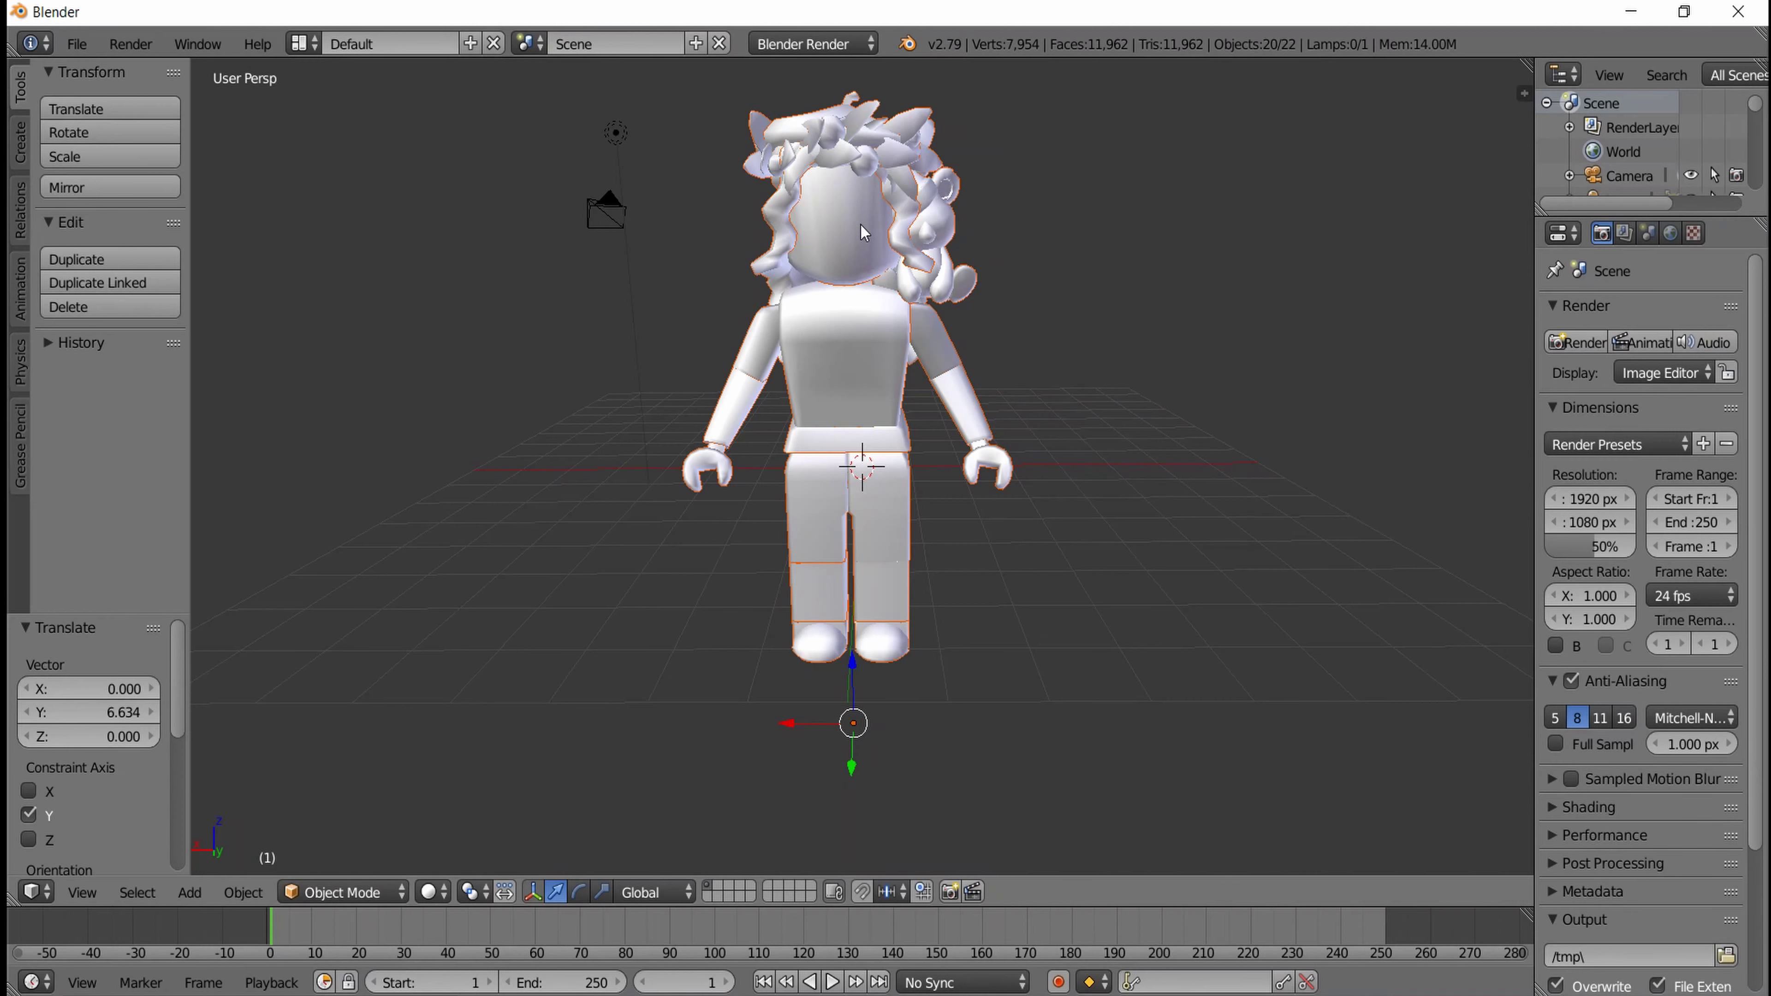
Enable Textured Solid shading in the 3D view to display the character's textures
click(1524, 94)
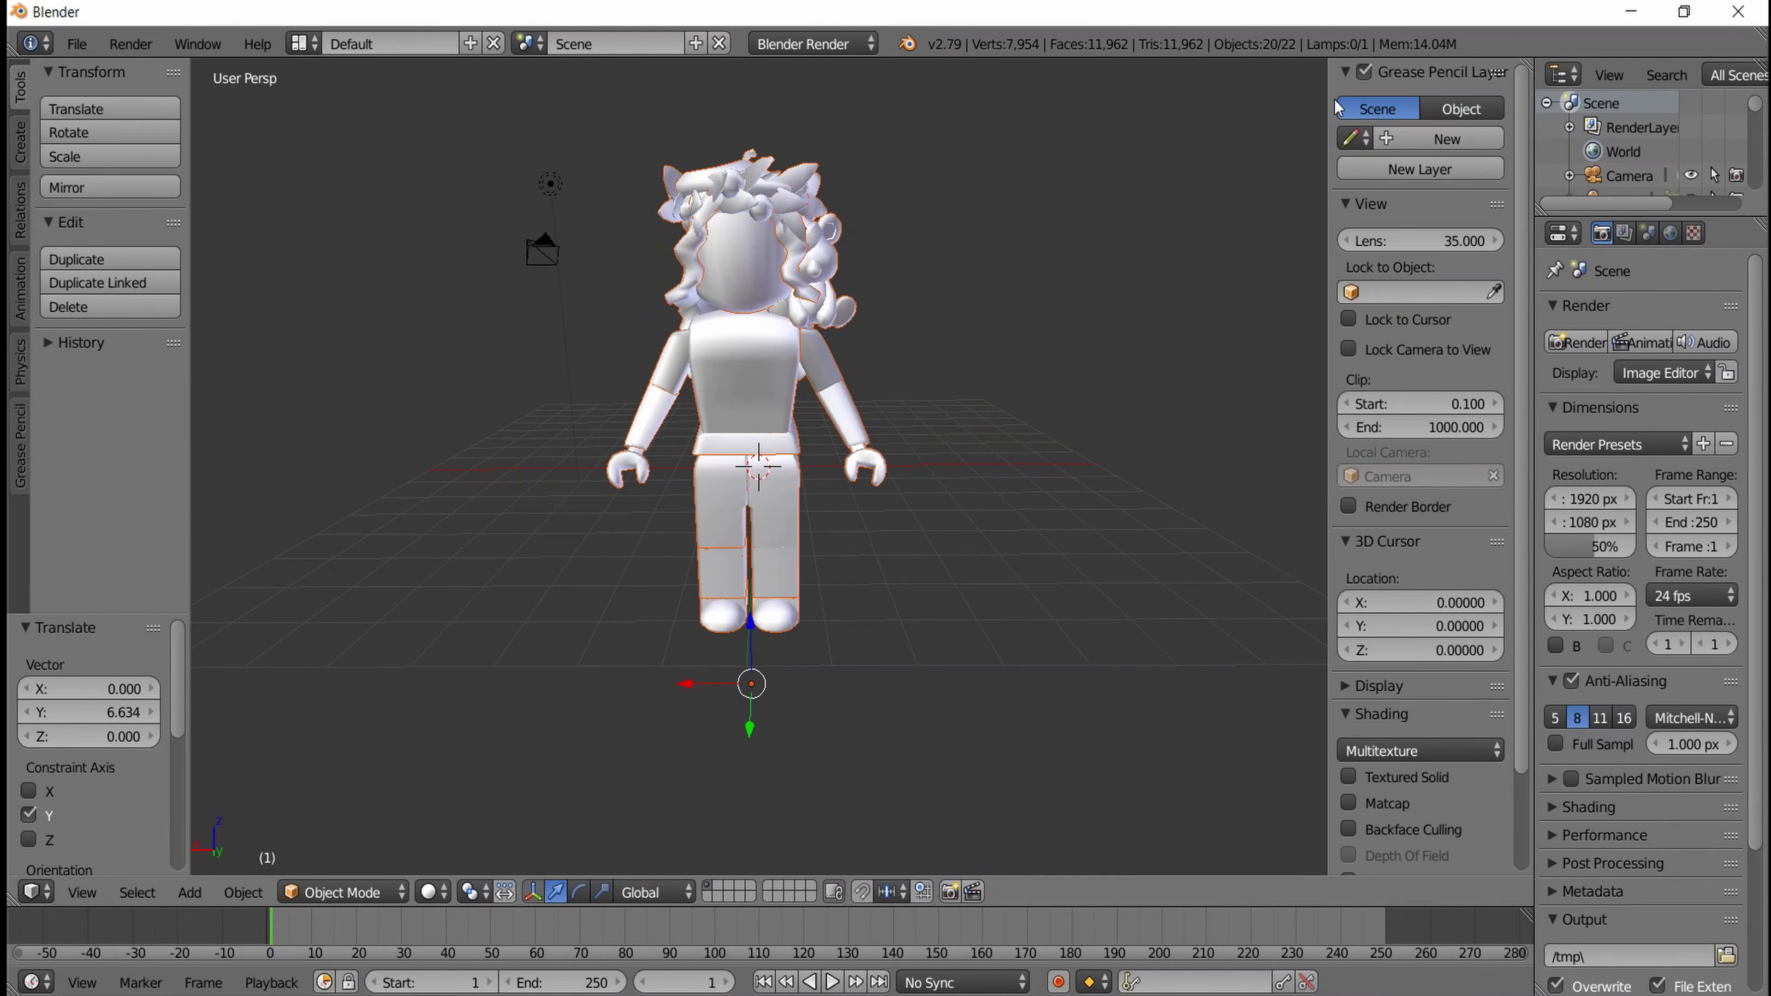
scroll(1445, 222, down, 4)
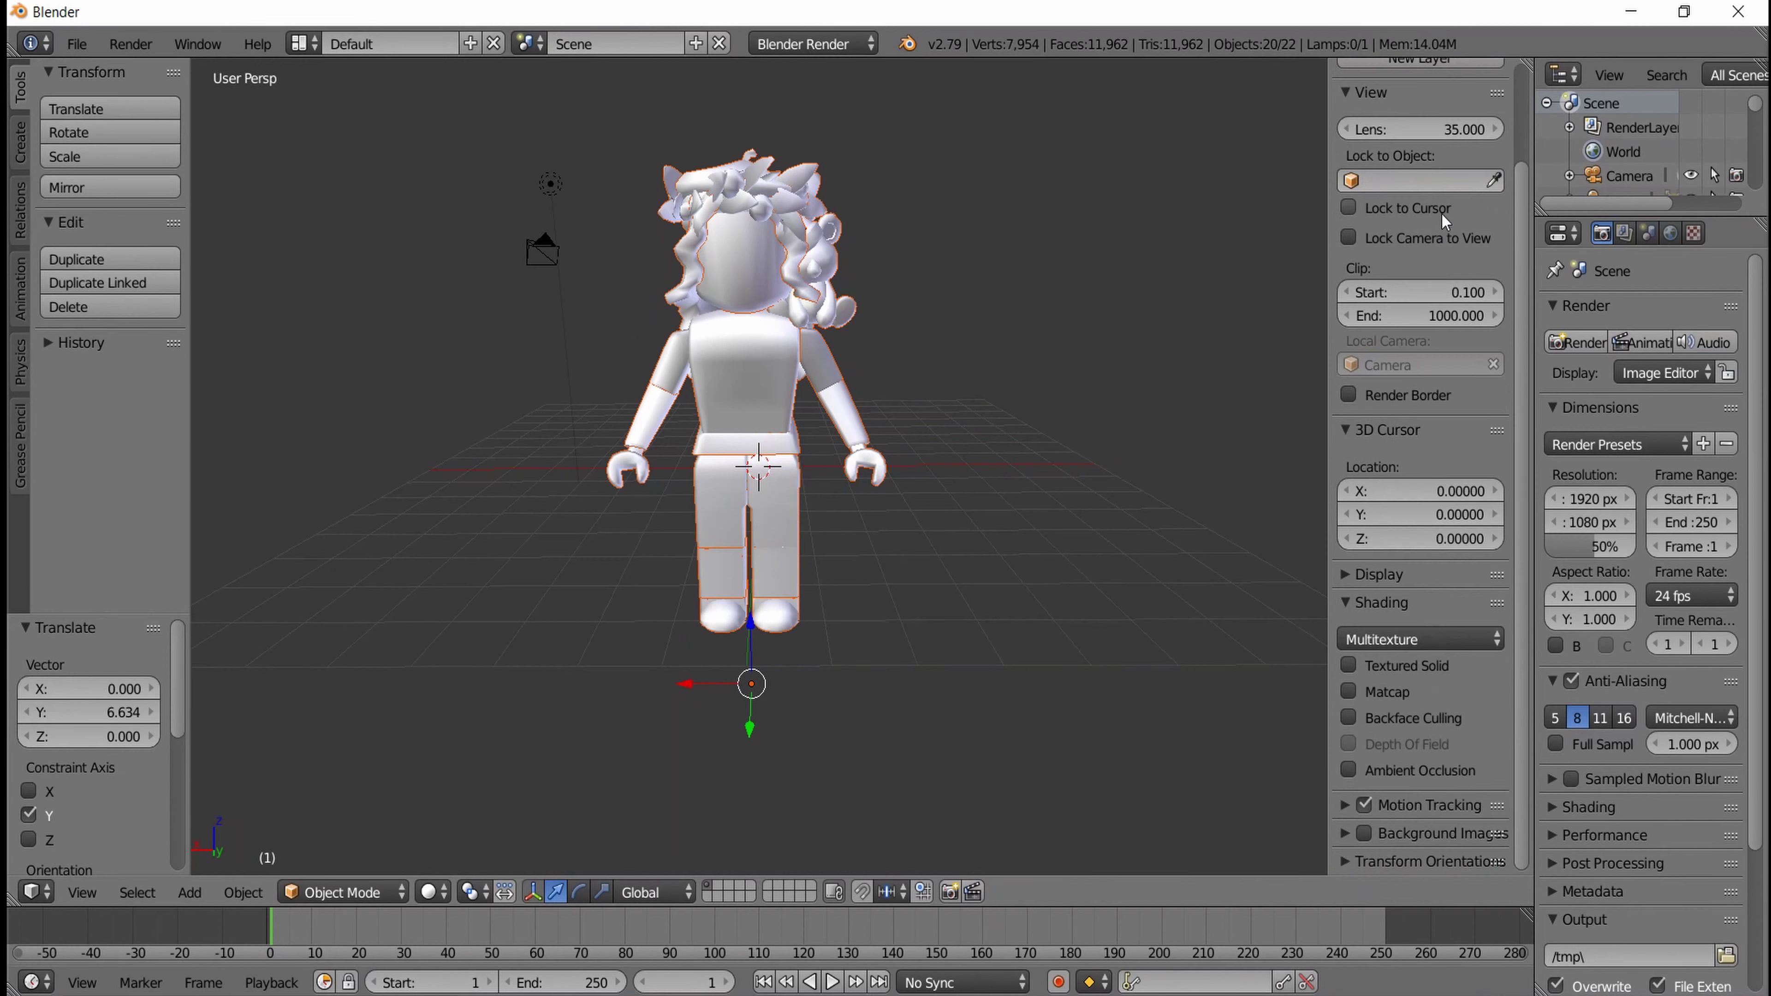
click(1348, 665)
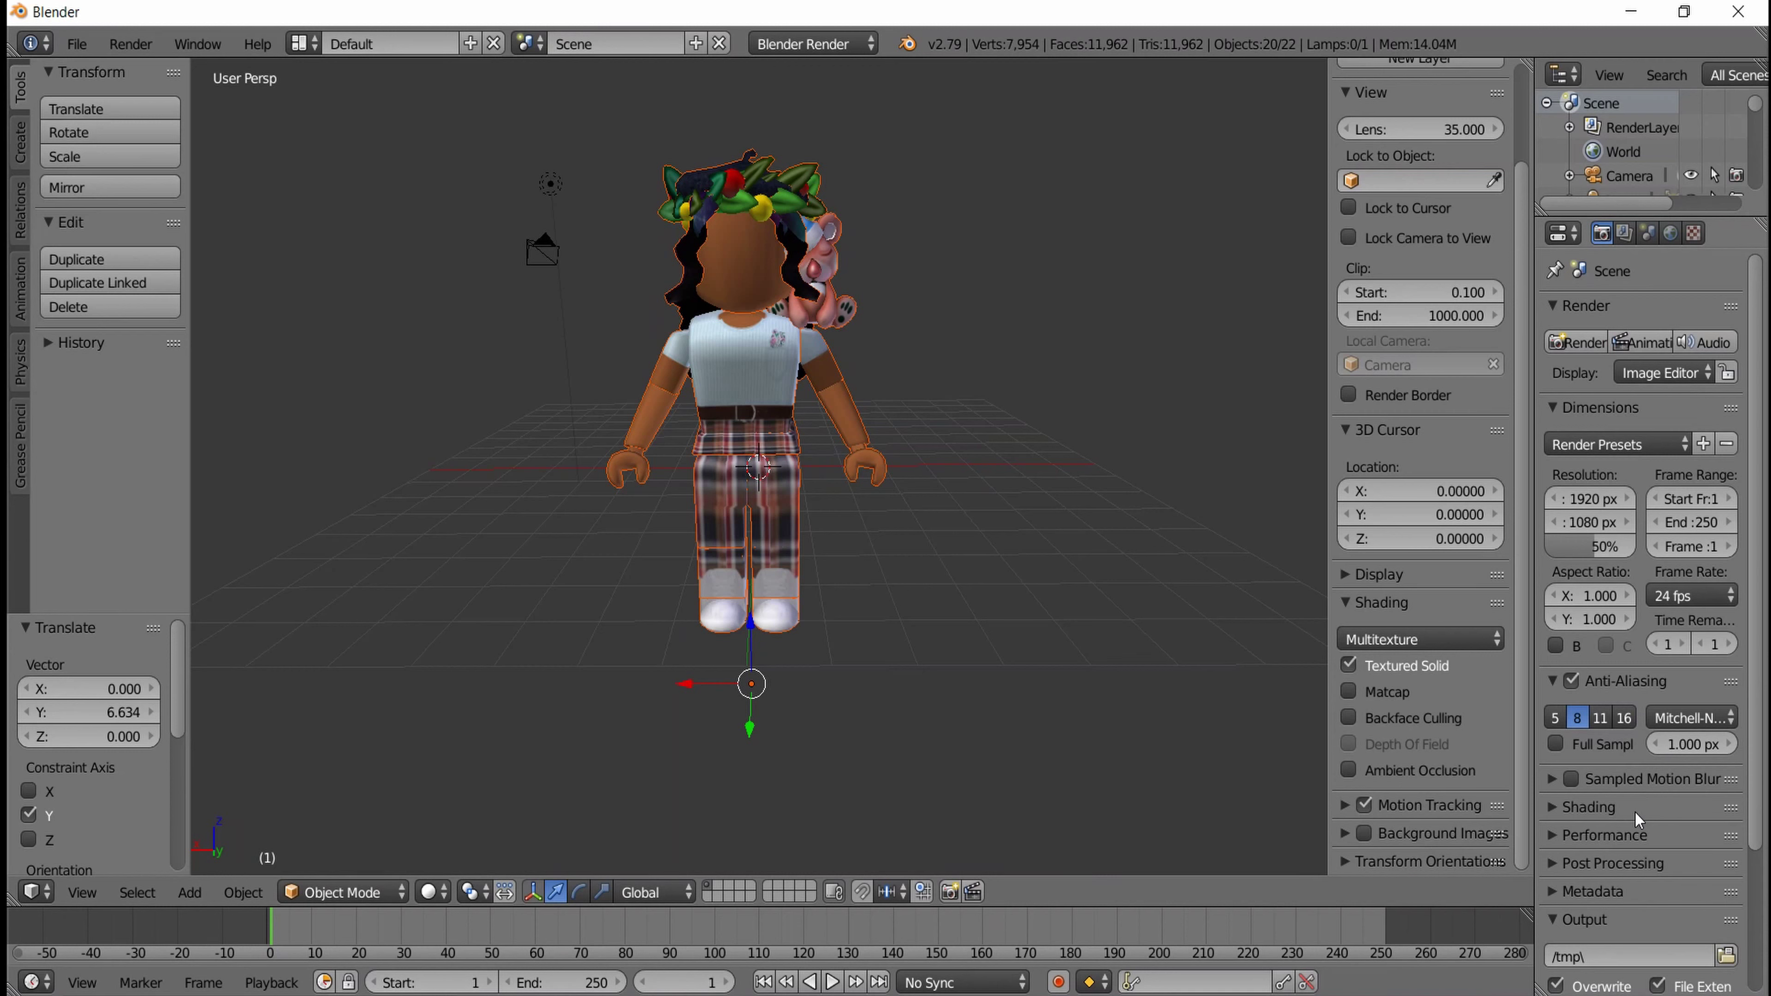
Set the render shading's alpha mode to Transparent
click(1573, 807)
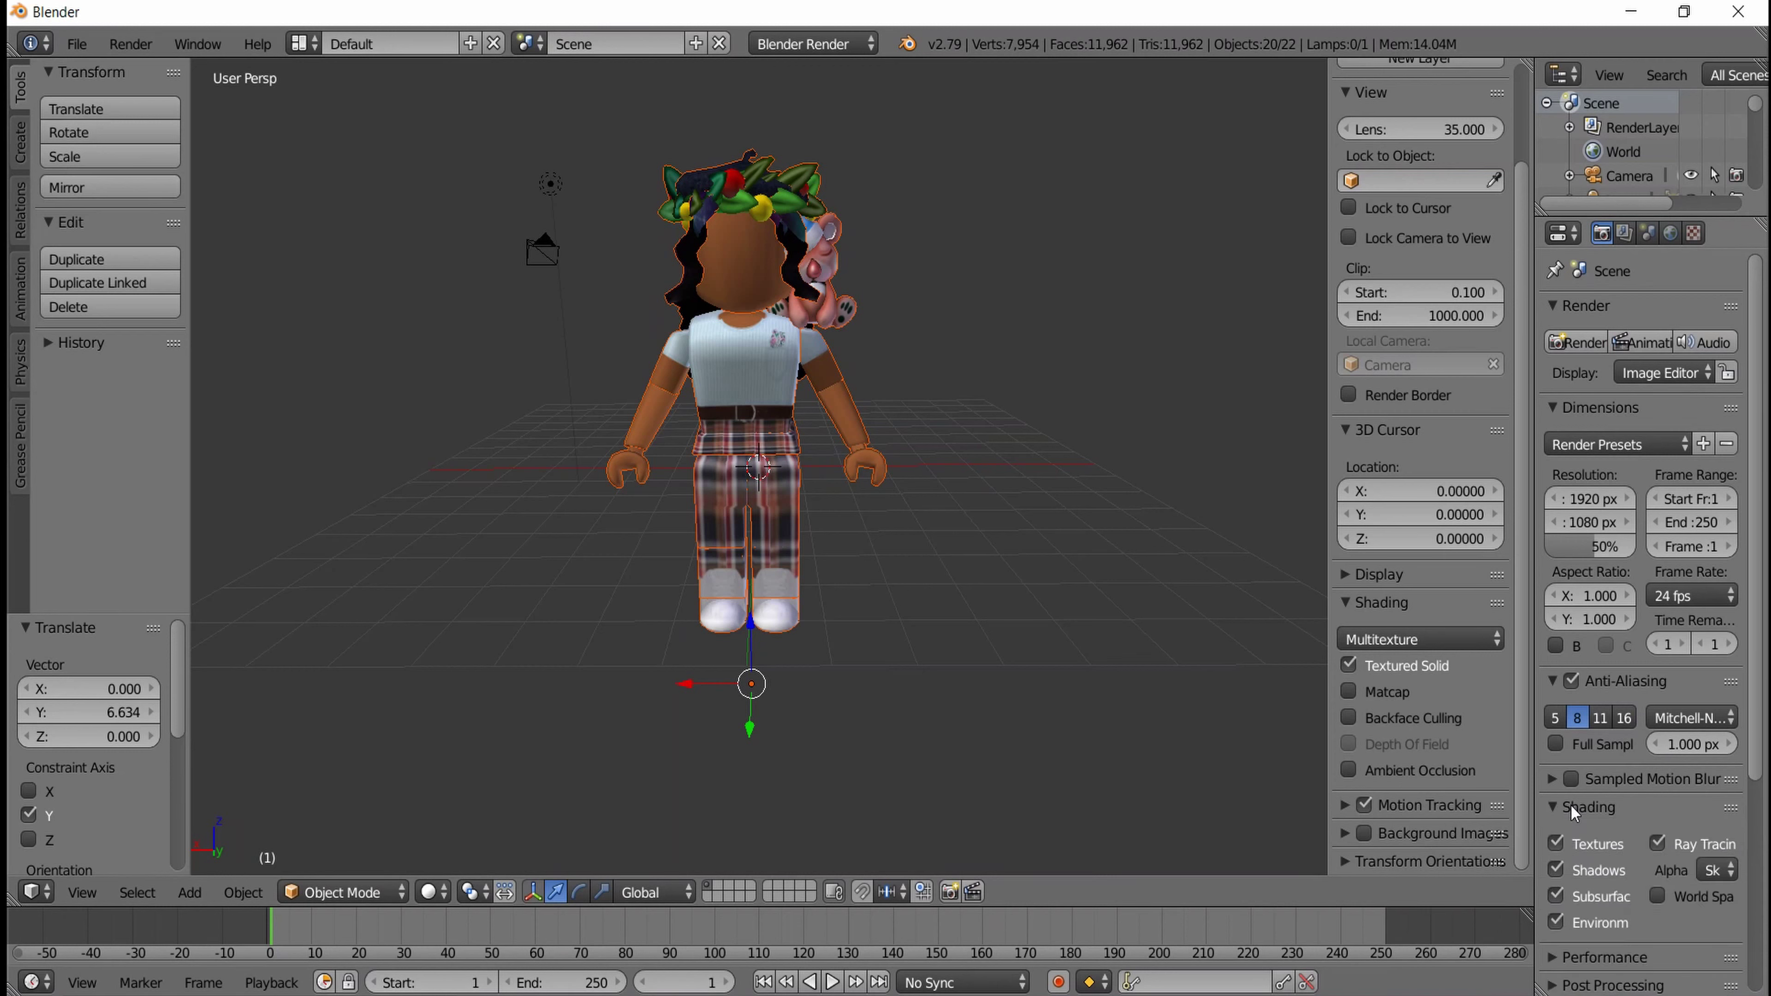
click(1718, 872)
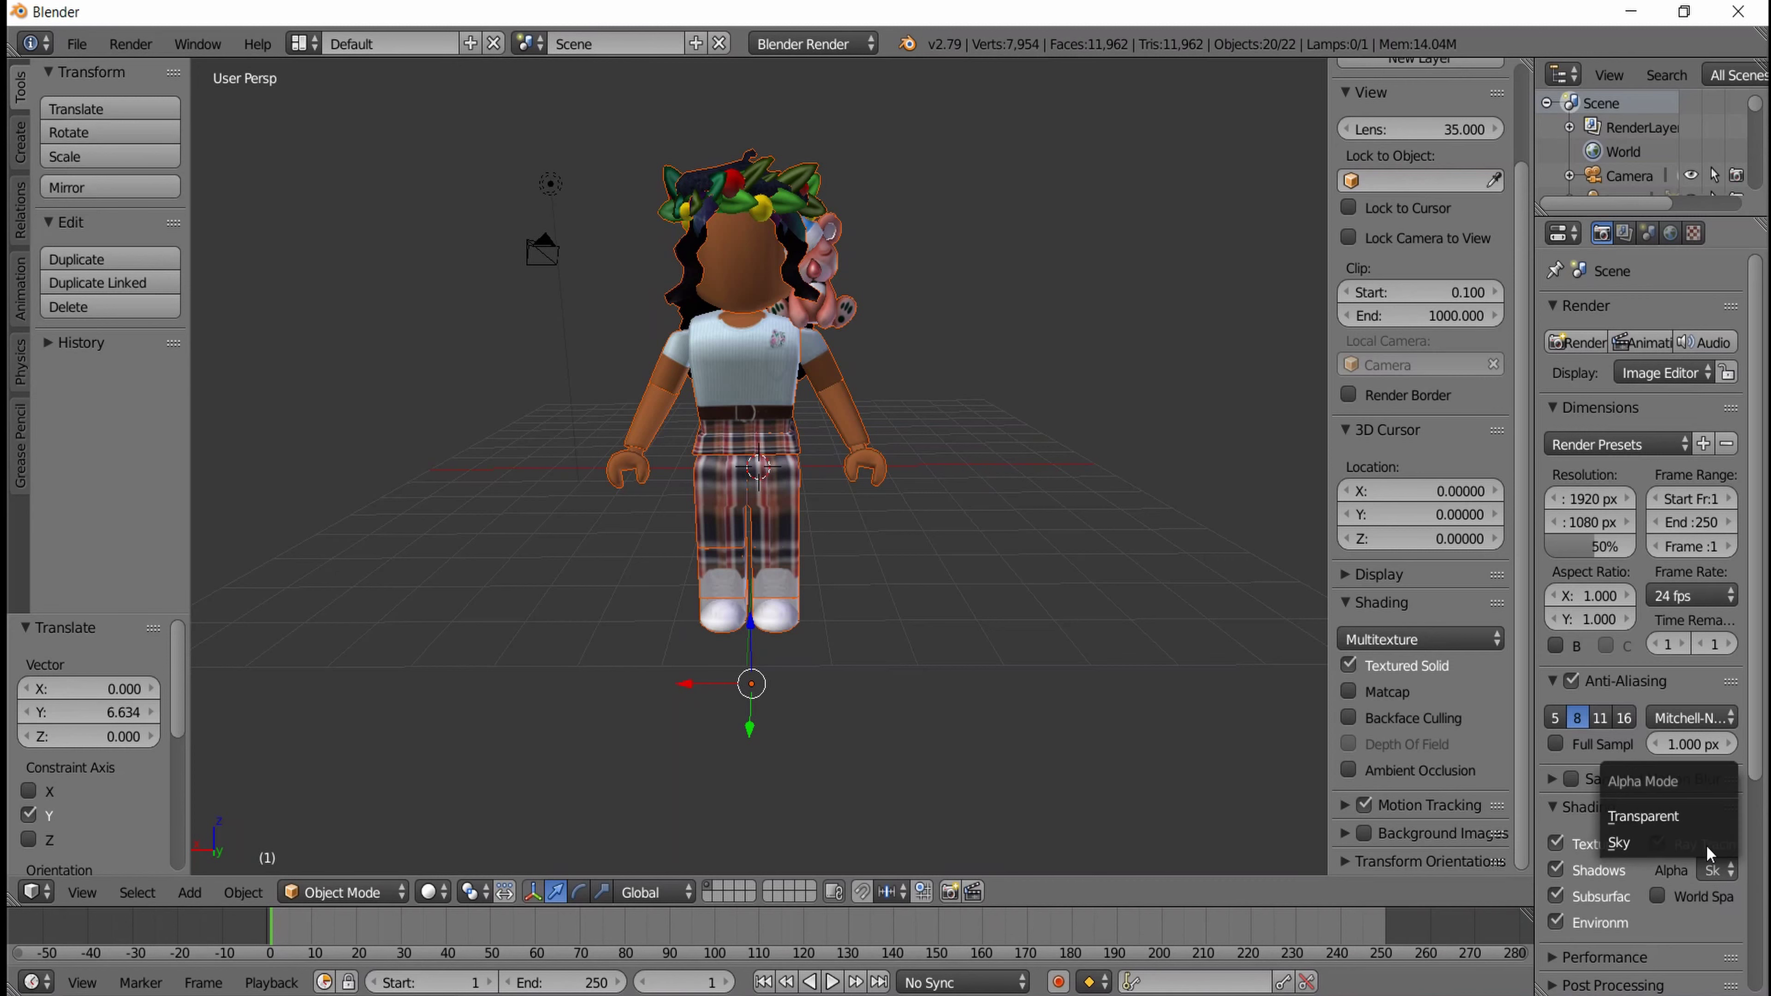
click(1691, 817)
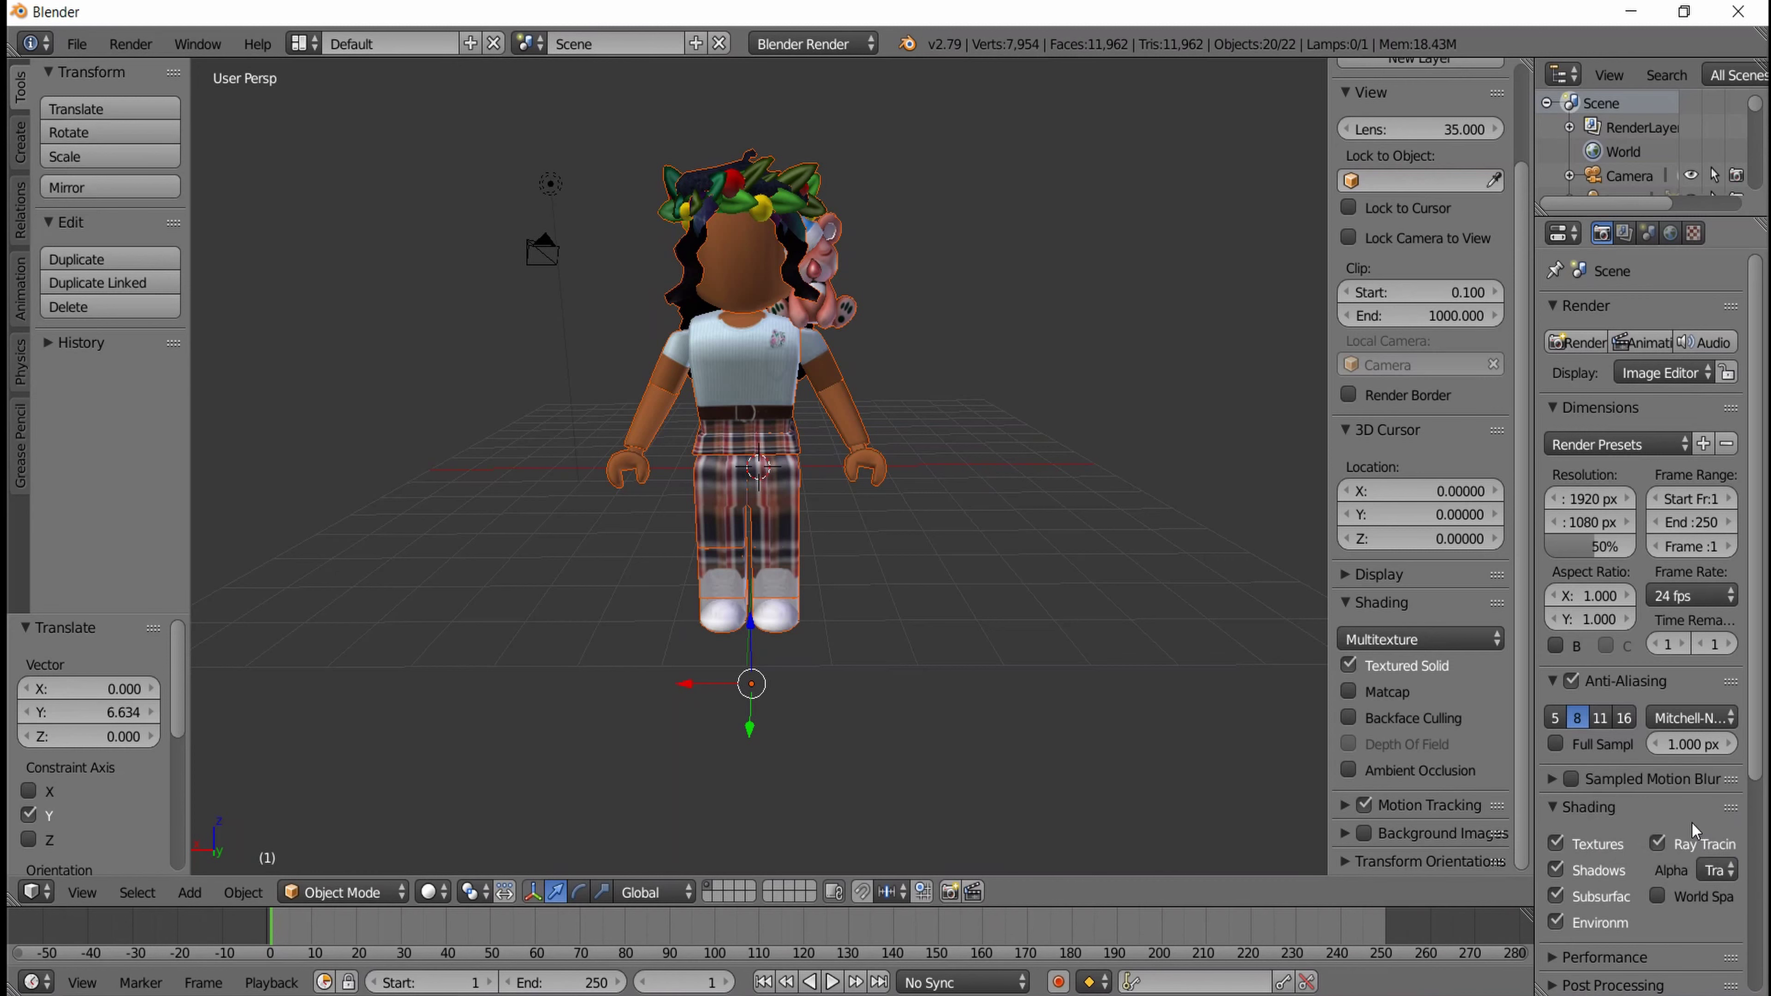
Enable Ambient Occlusion, Environment Lighting and Indirect Lighting for the scene's world
click(1671, 233)
click(1571, 698)
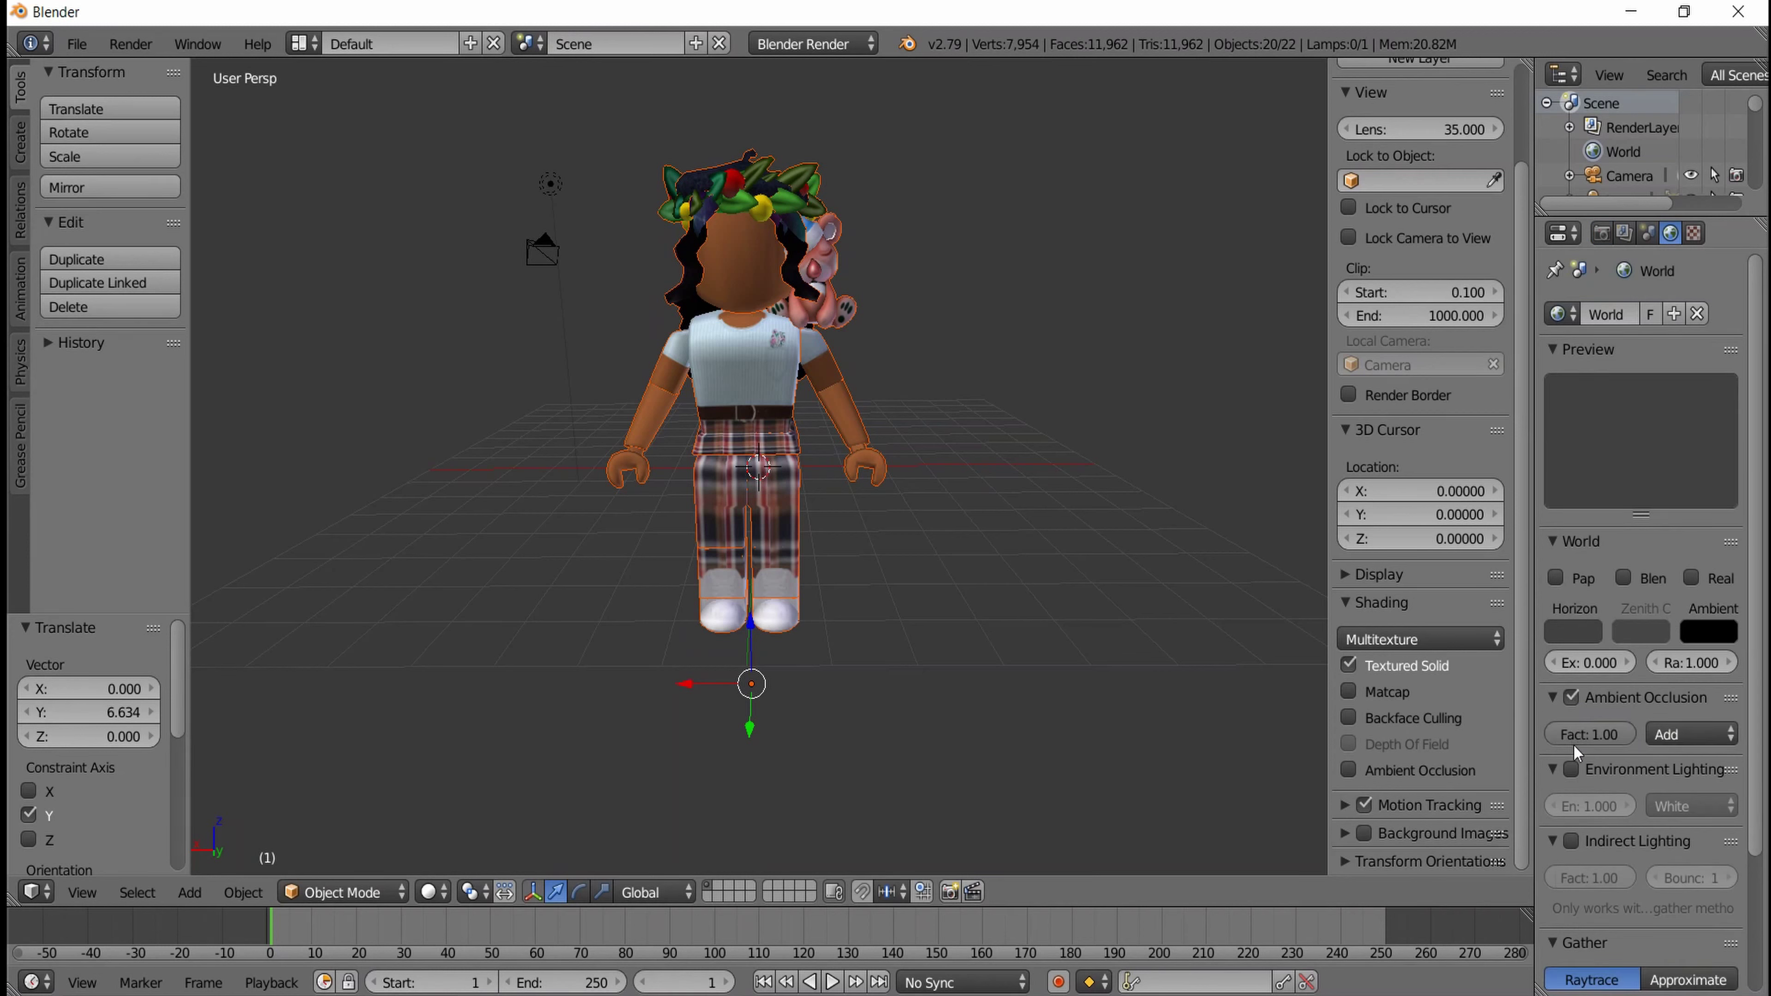
click(1572, 768)
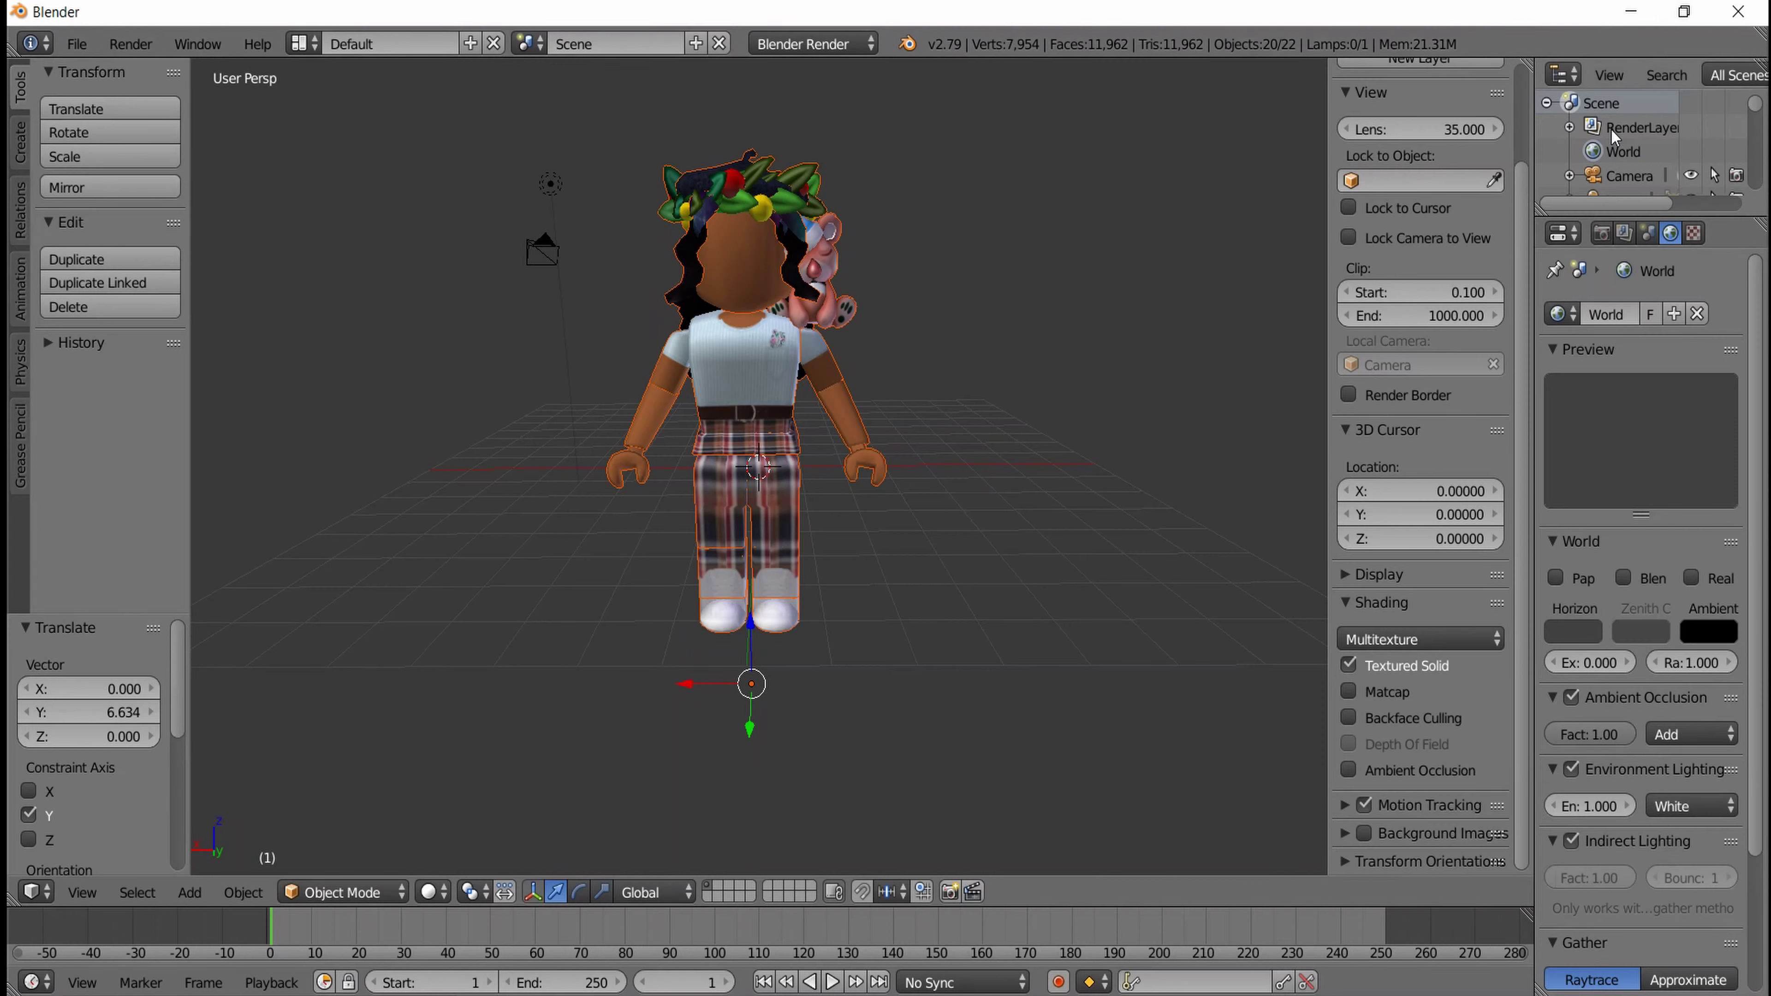
Display the scene's render settings
scroll(1610, 127, down, 3)
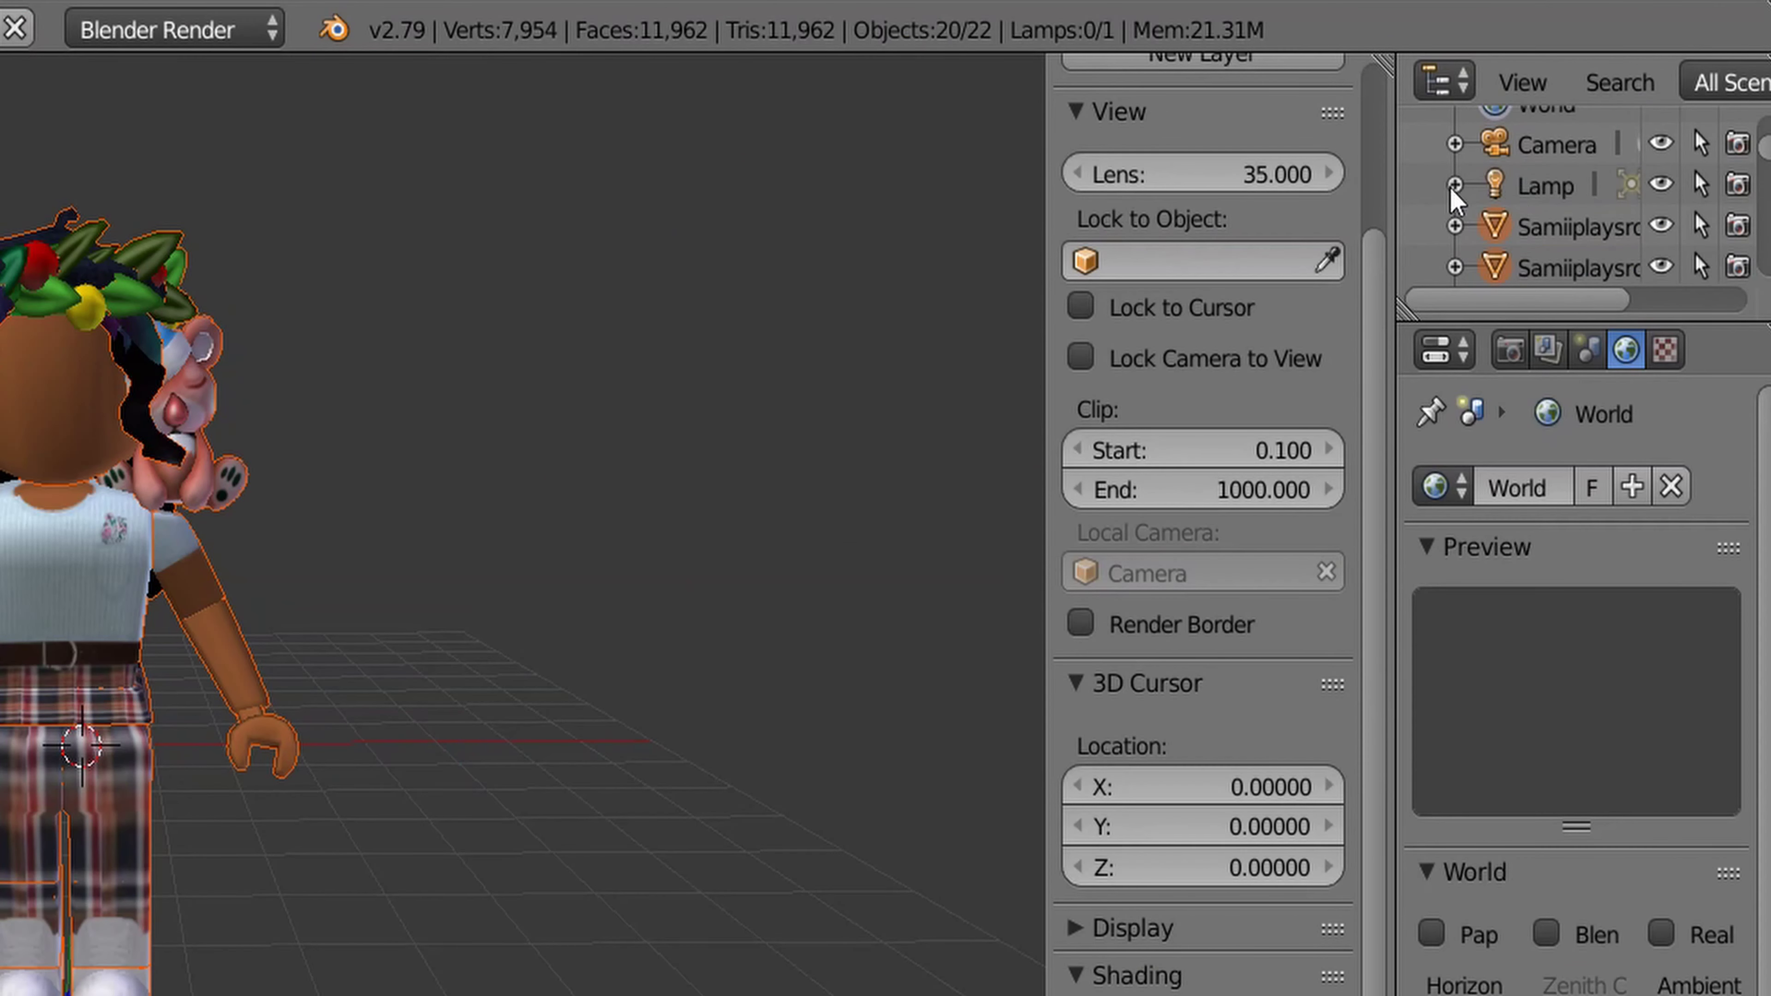
scroll(1533, 166, up, 3)
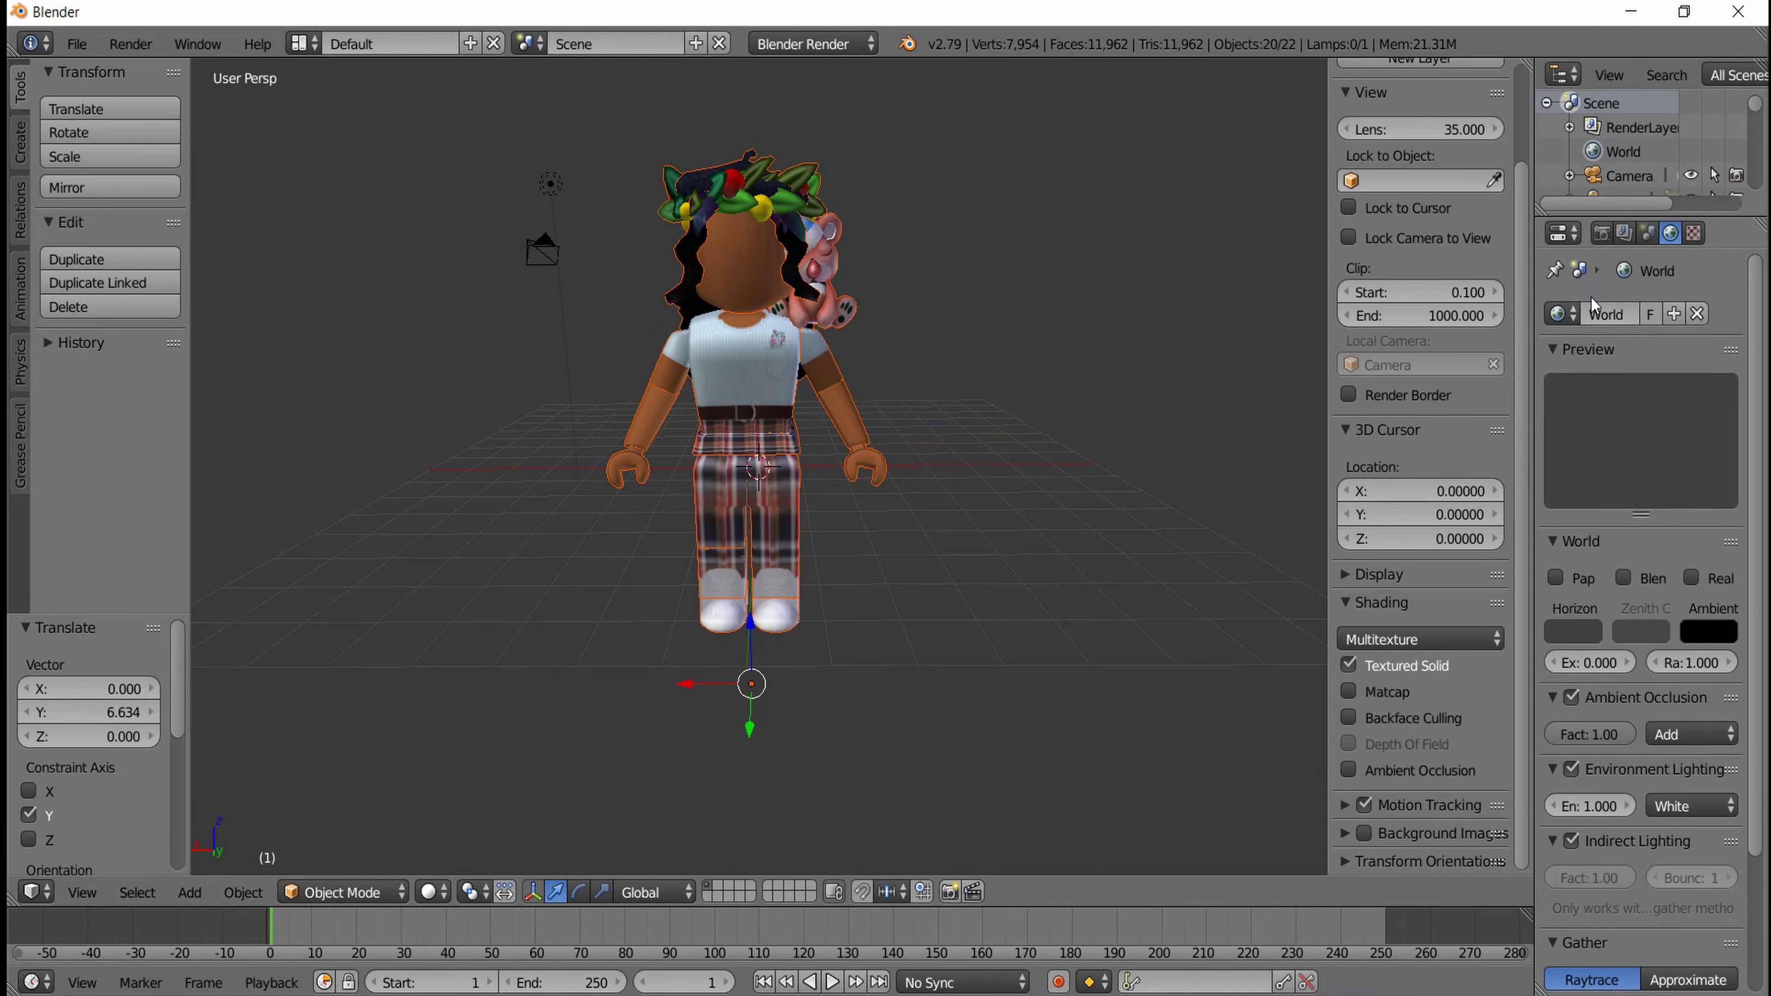
click(1601, 236)
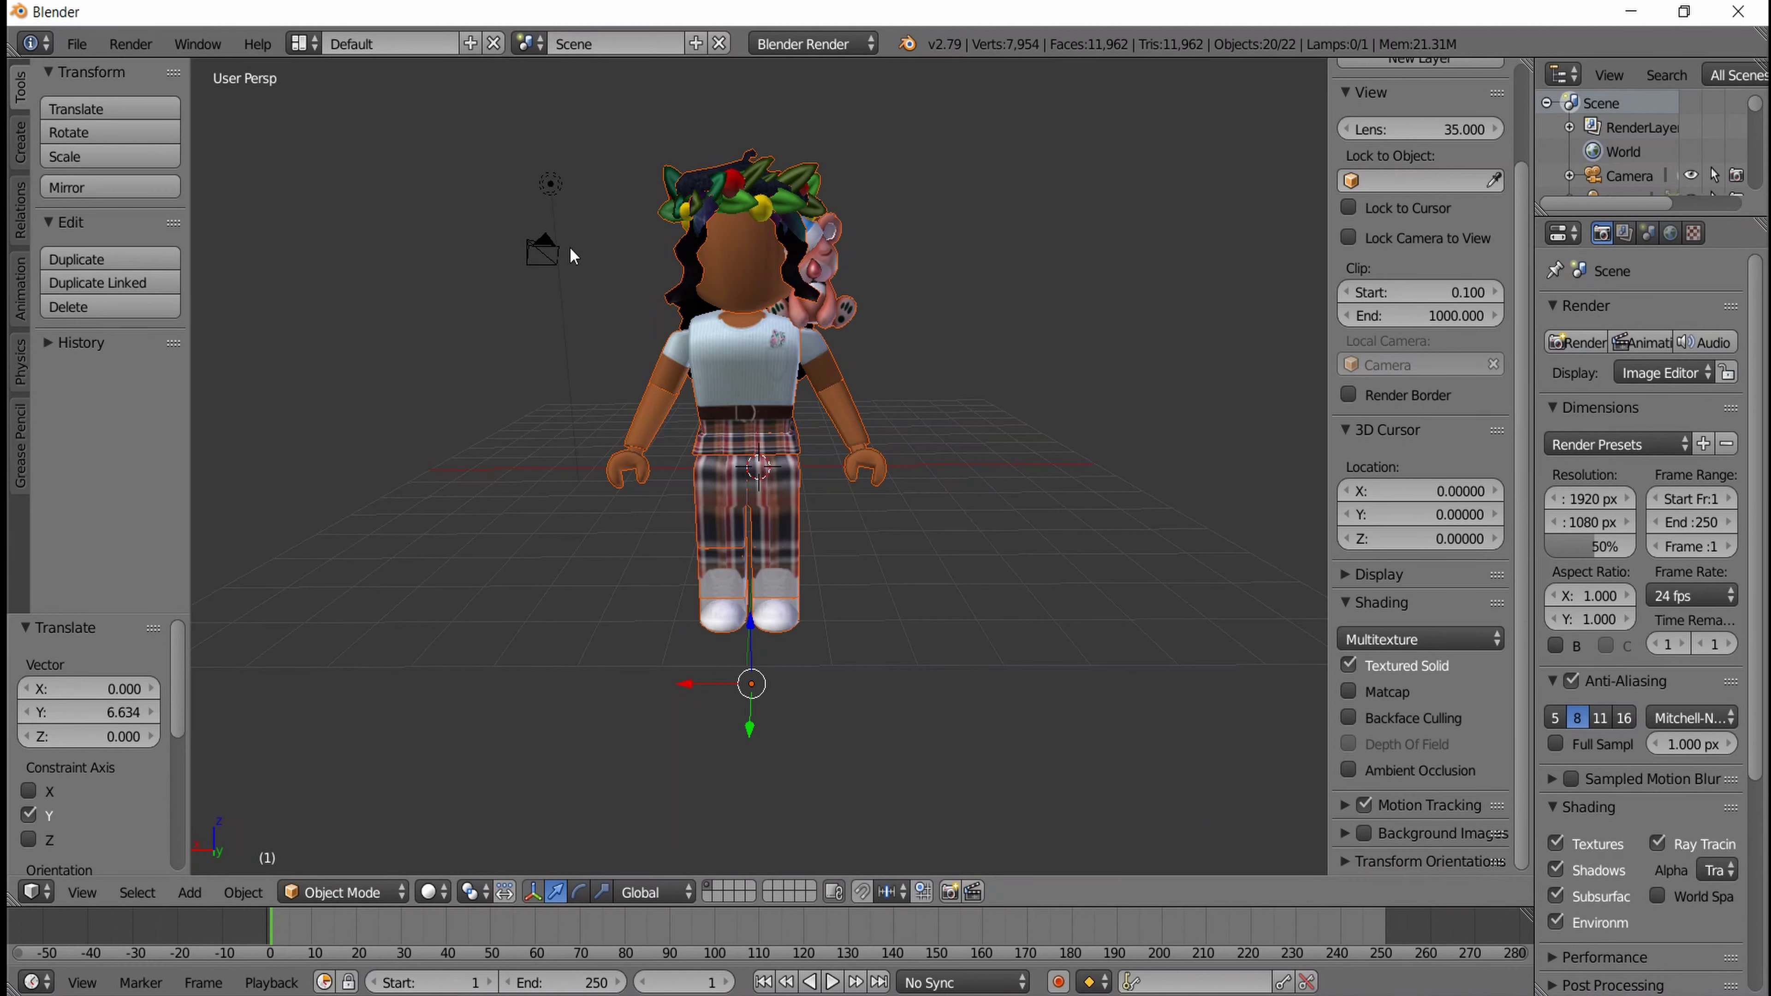
right_click(539, 257)
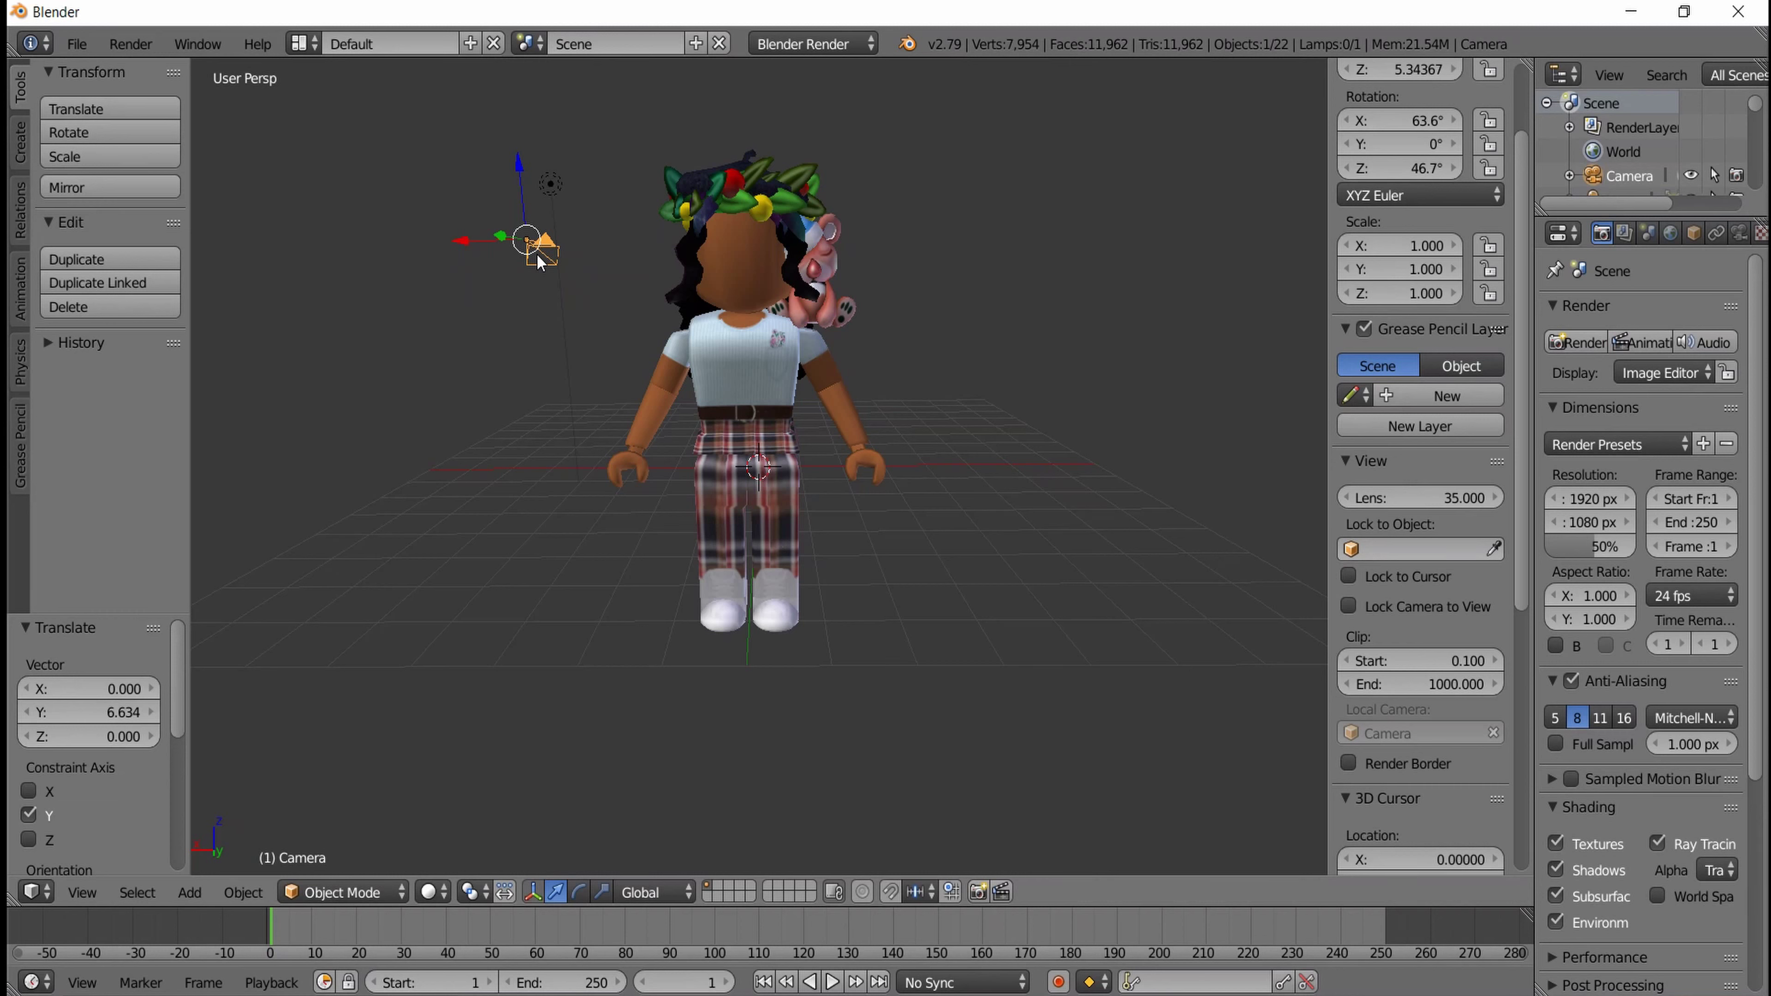
key(0)
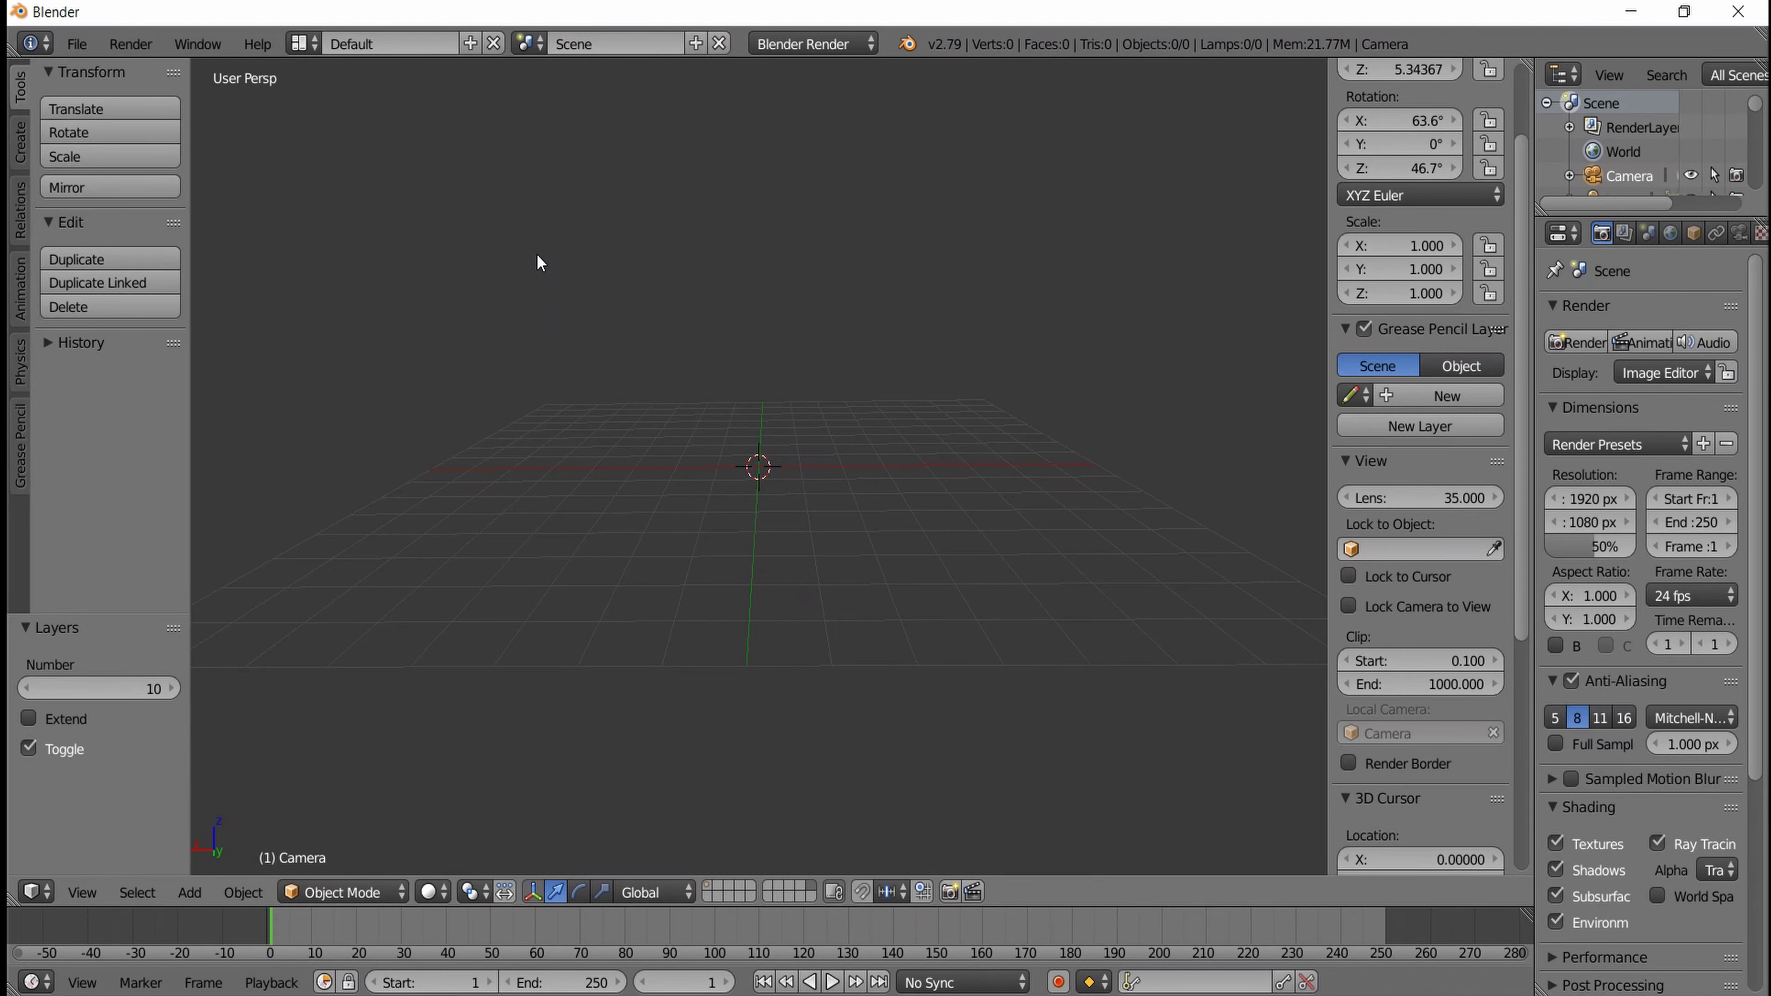
key(ctrl+z)
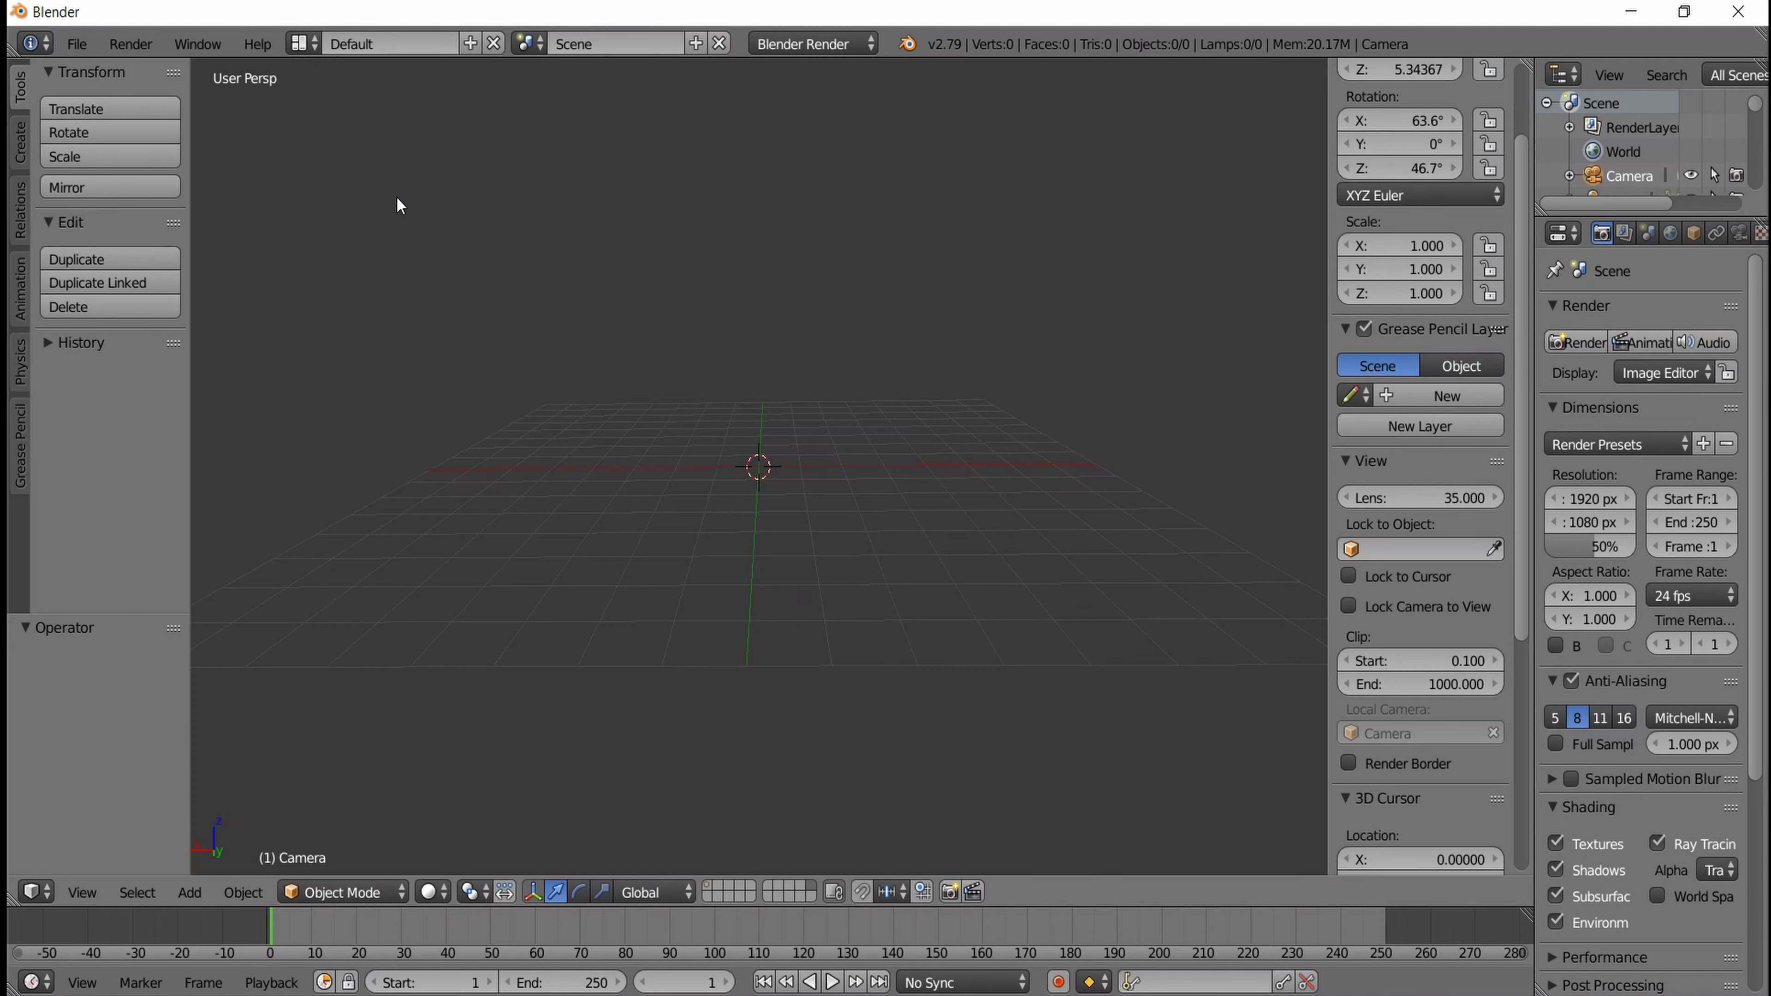
key(ctrl+z)
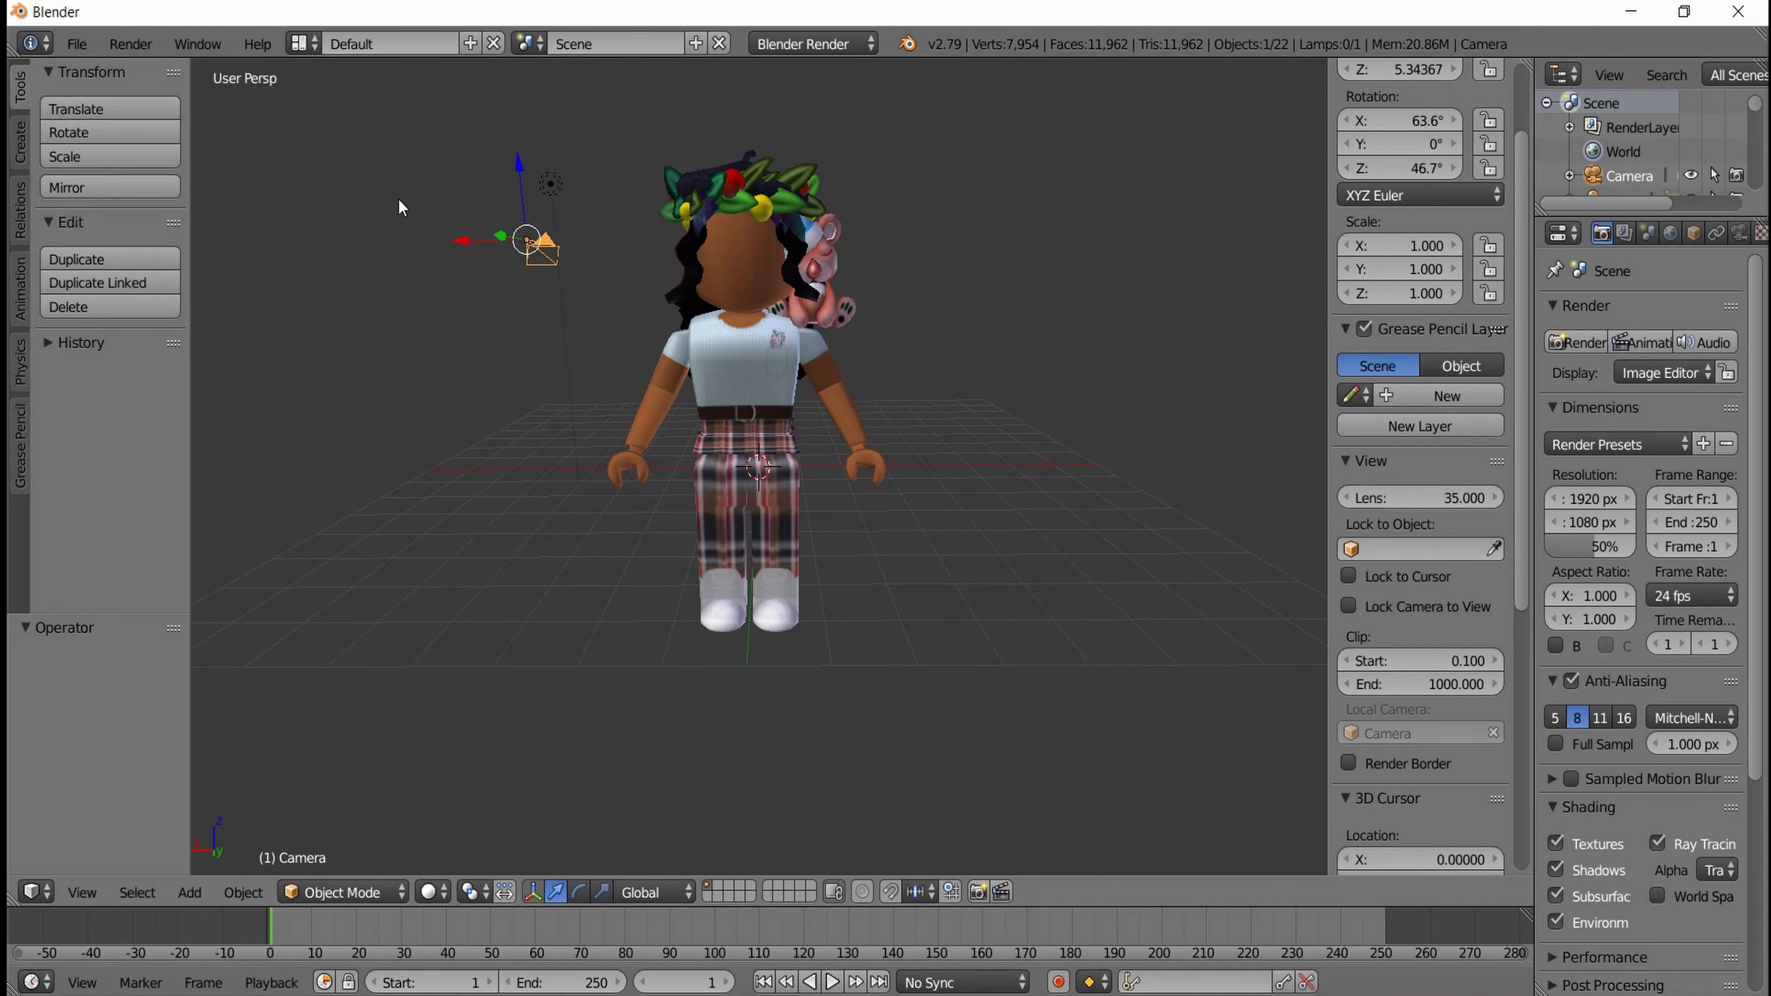
click(102, 343)
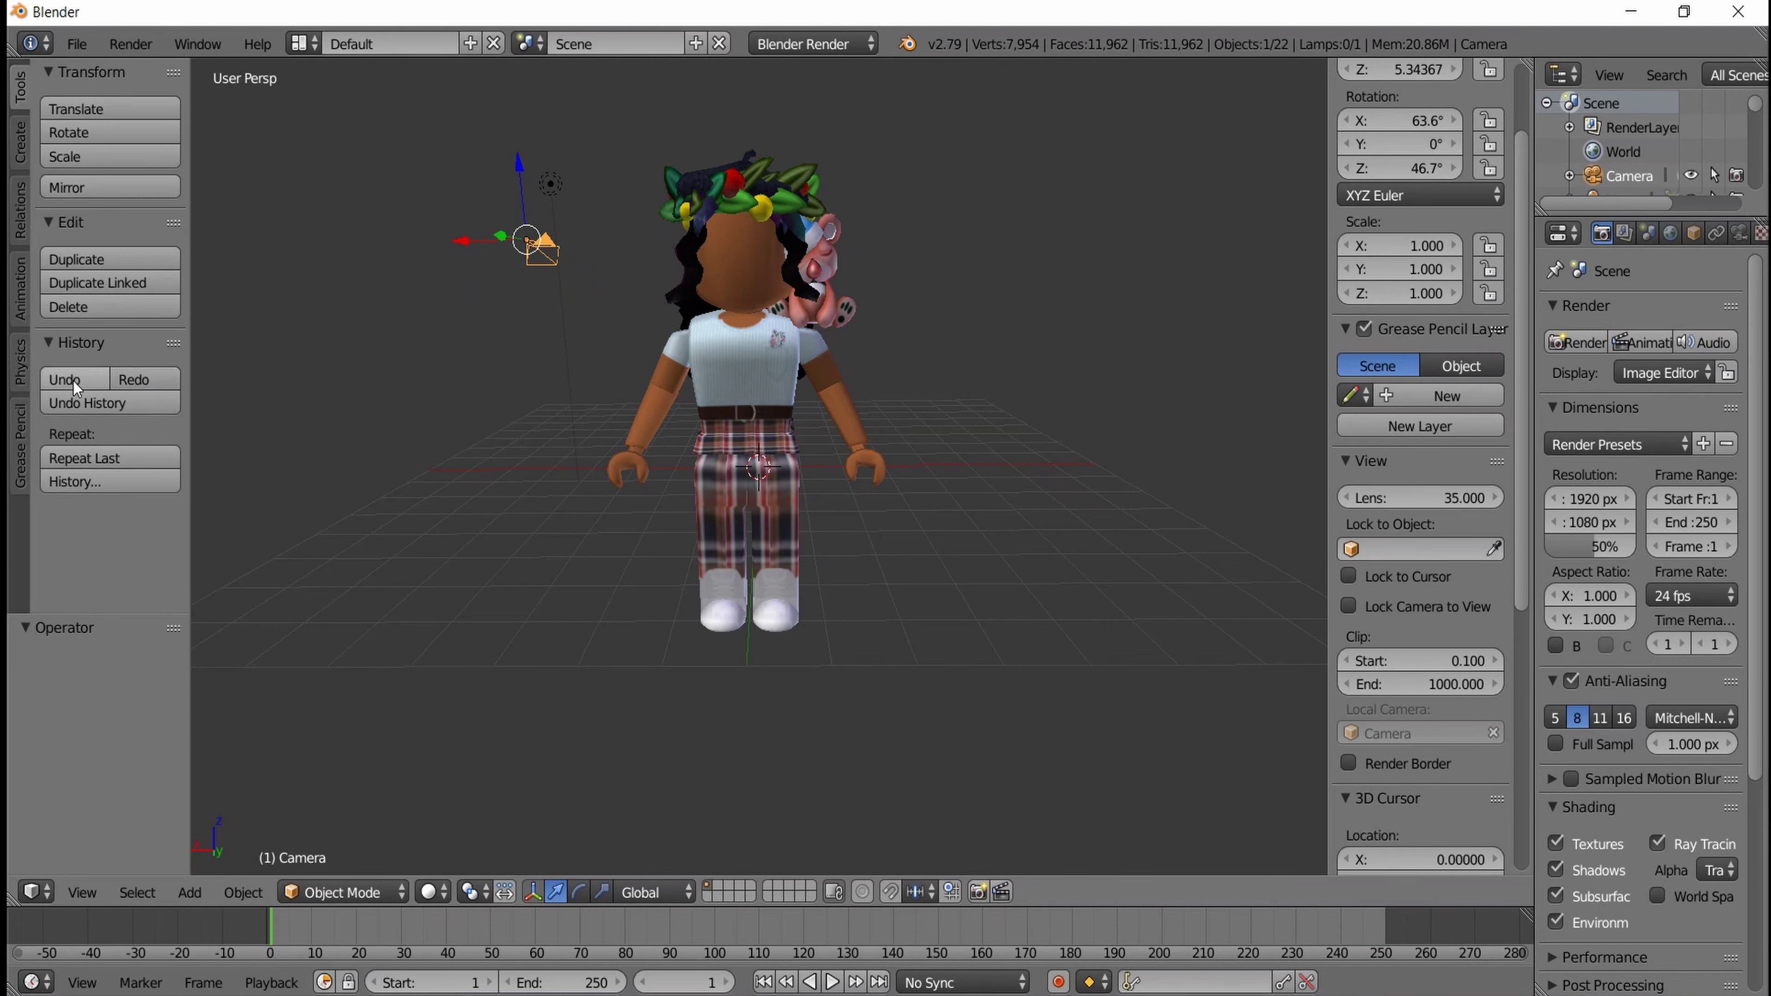
click(101, 345)
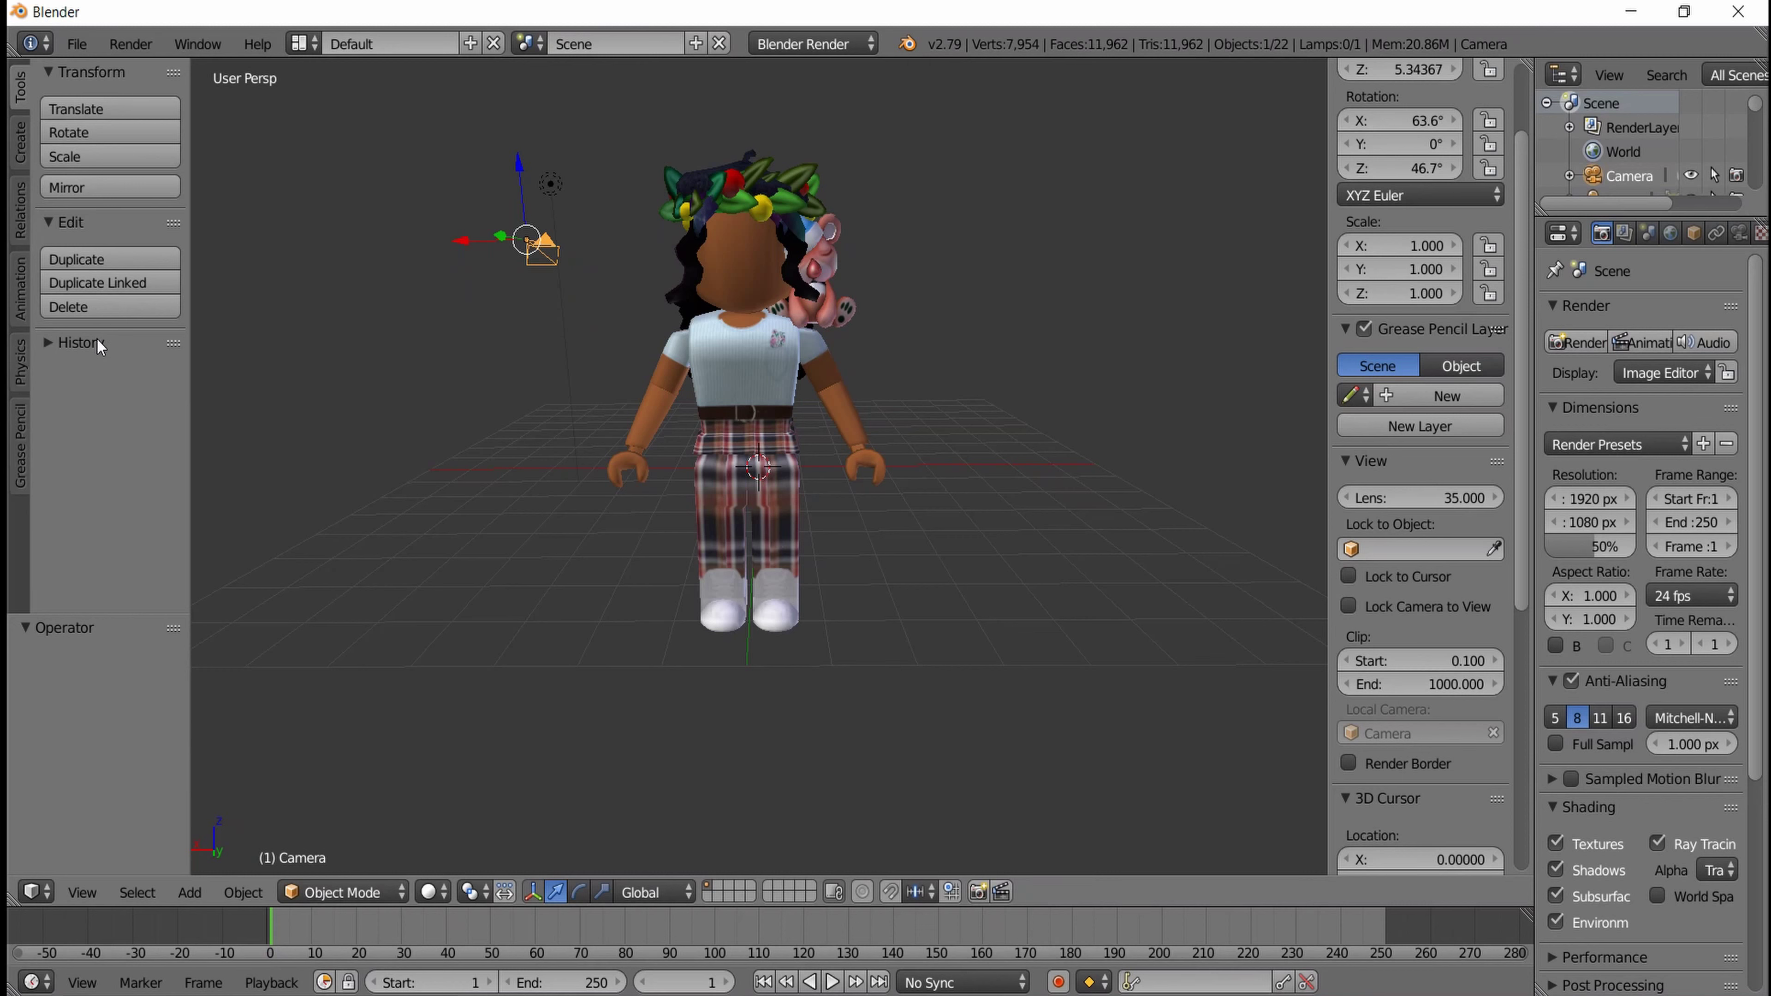
key(ctrl+z)
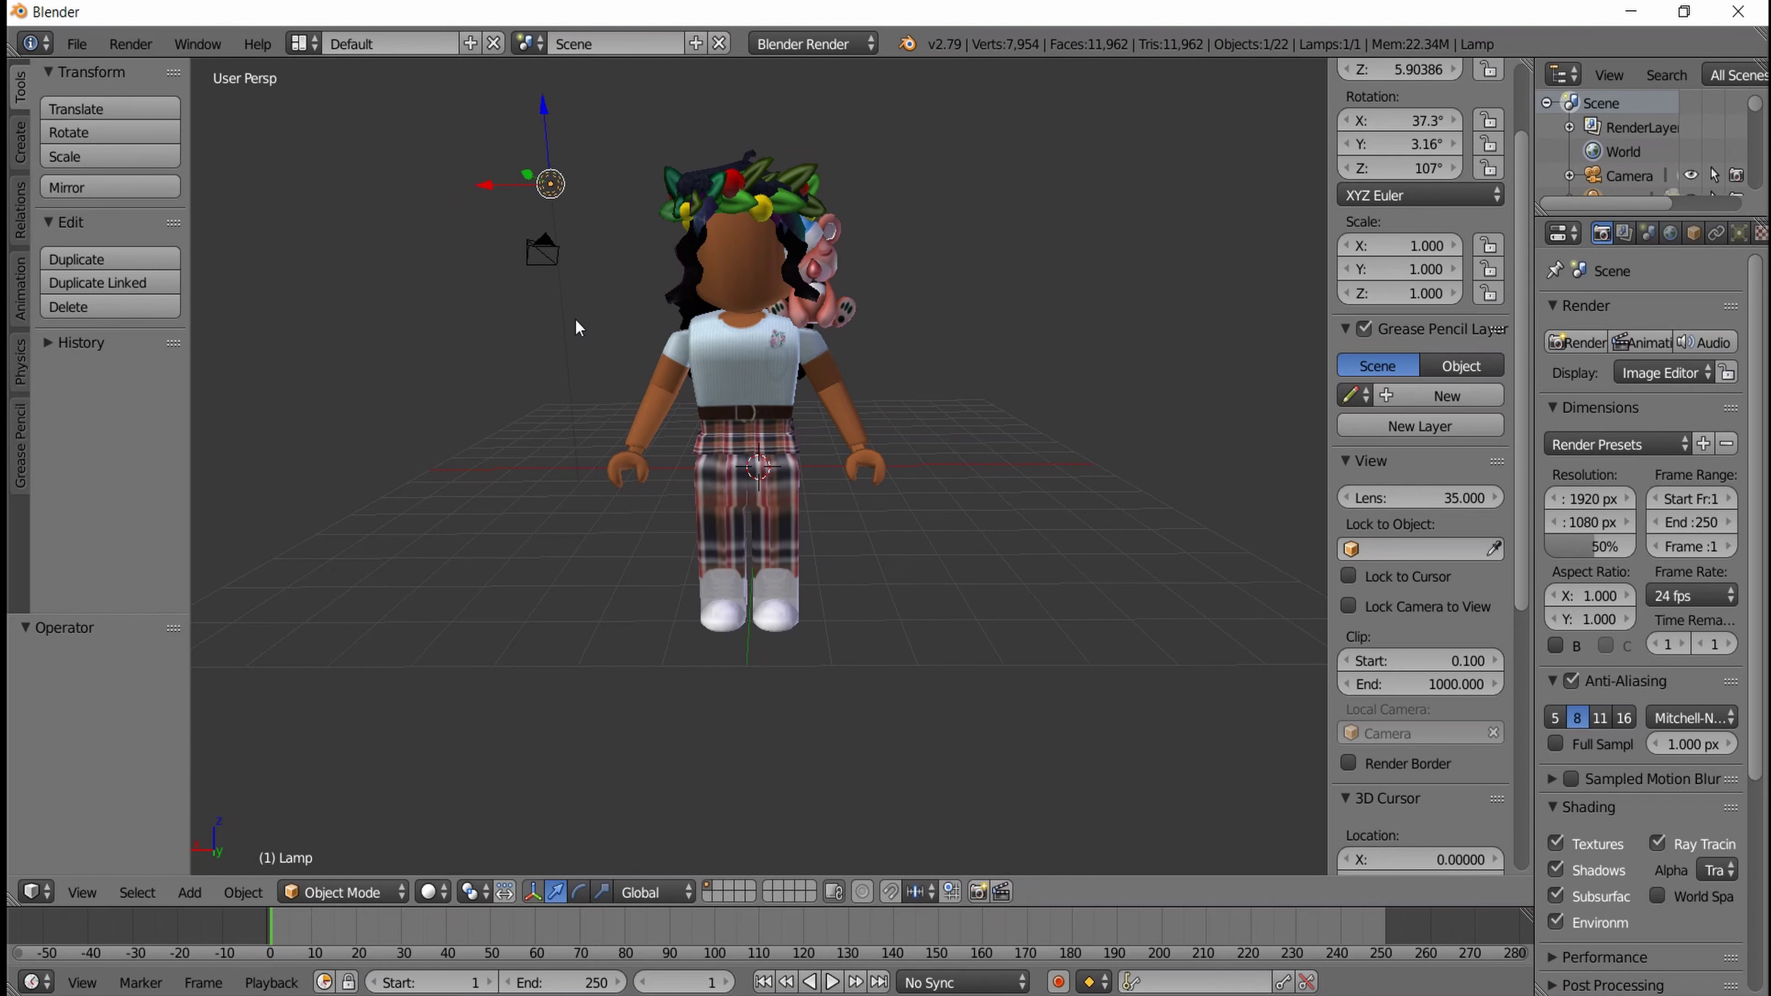
Look through the scene's camera and move it with walk navigation from behind the character around to its front
right_click(545, 251)
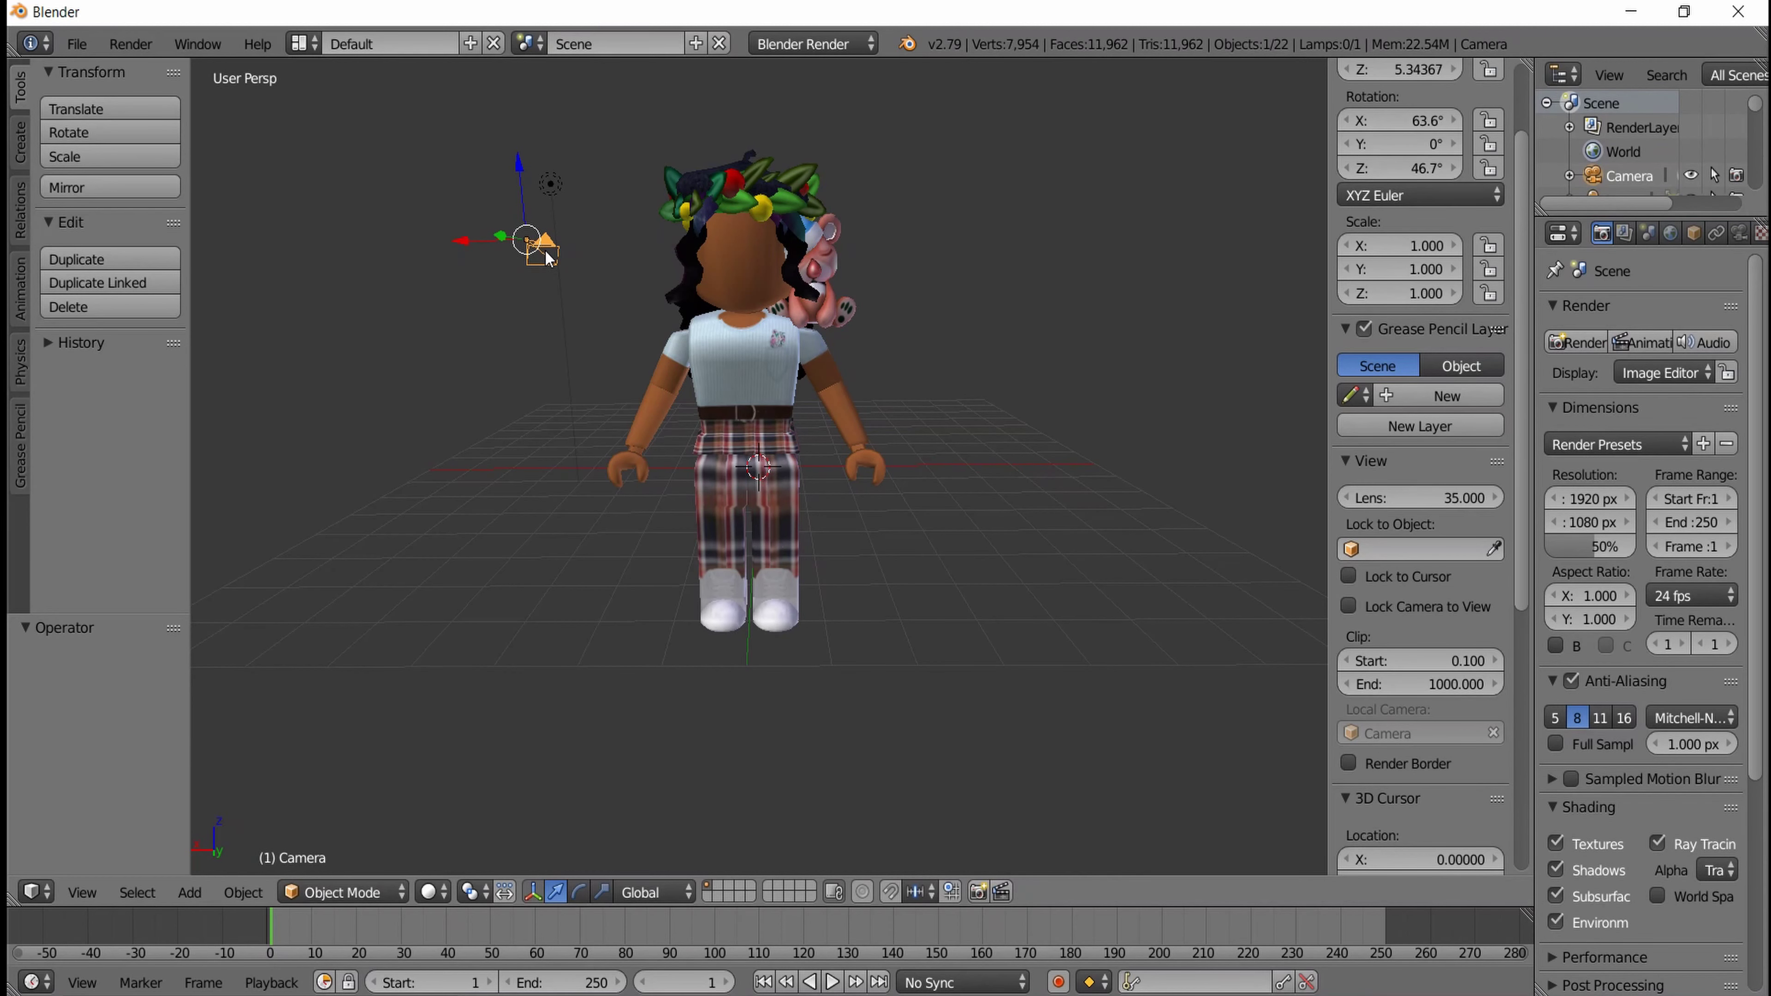
key(KP_0)
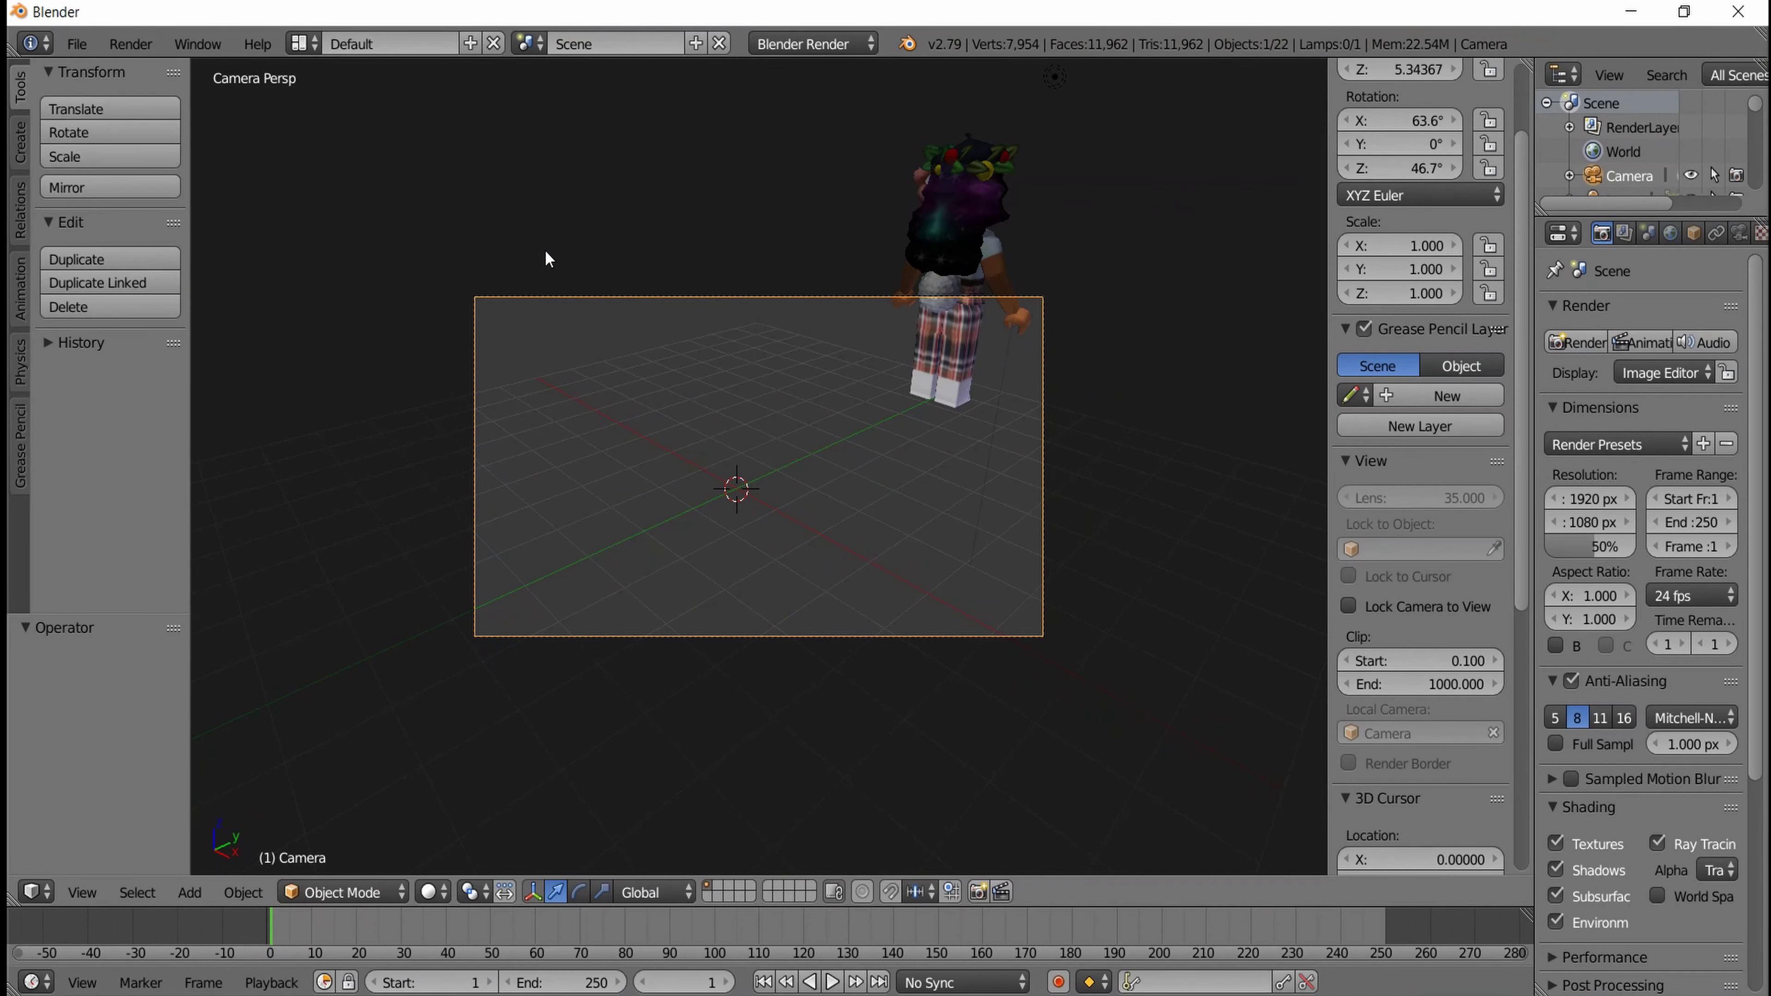
key(shift+f)
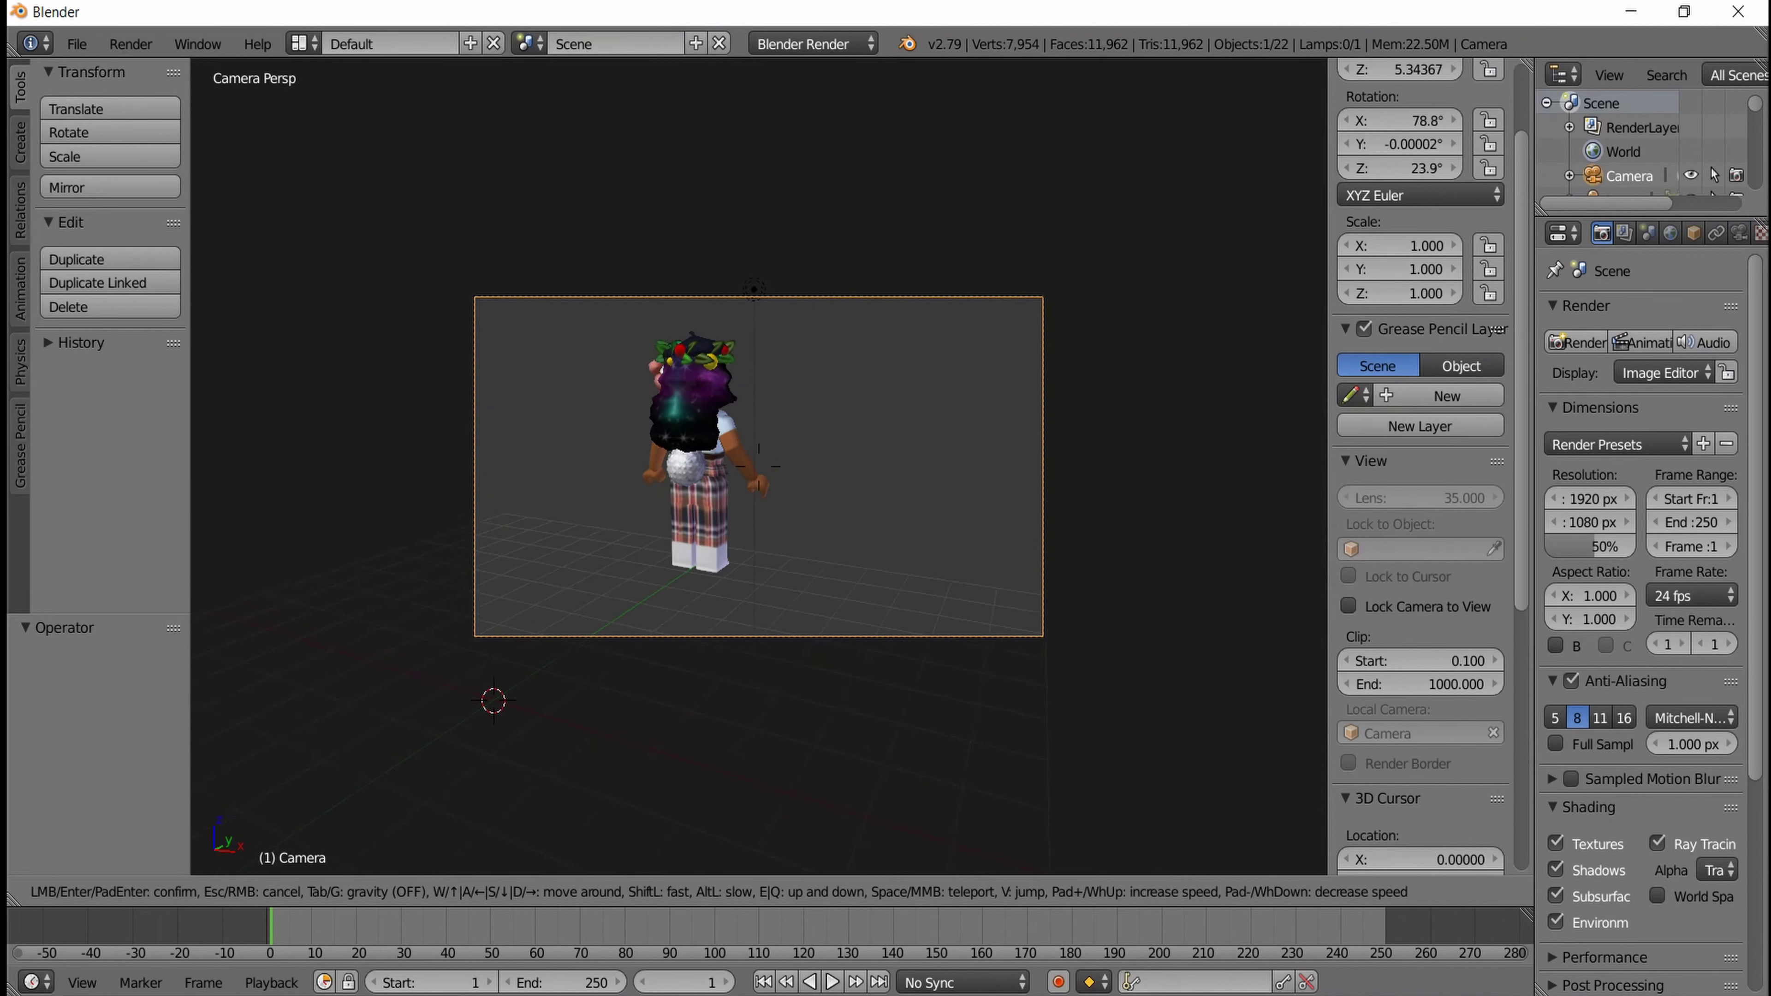
key(w)
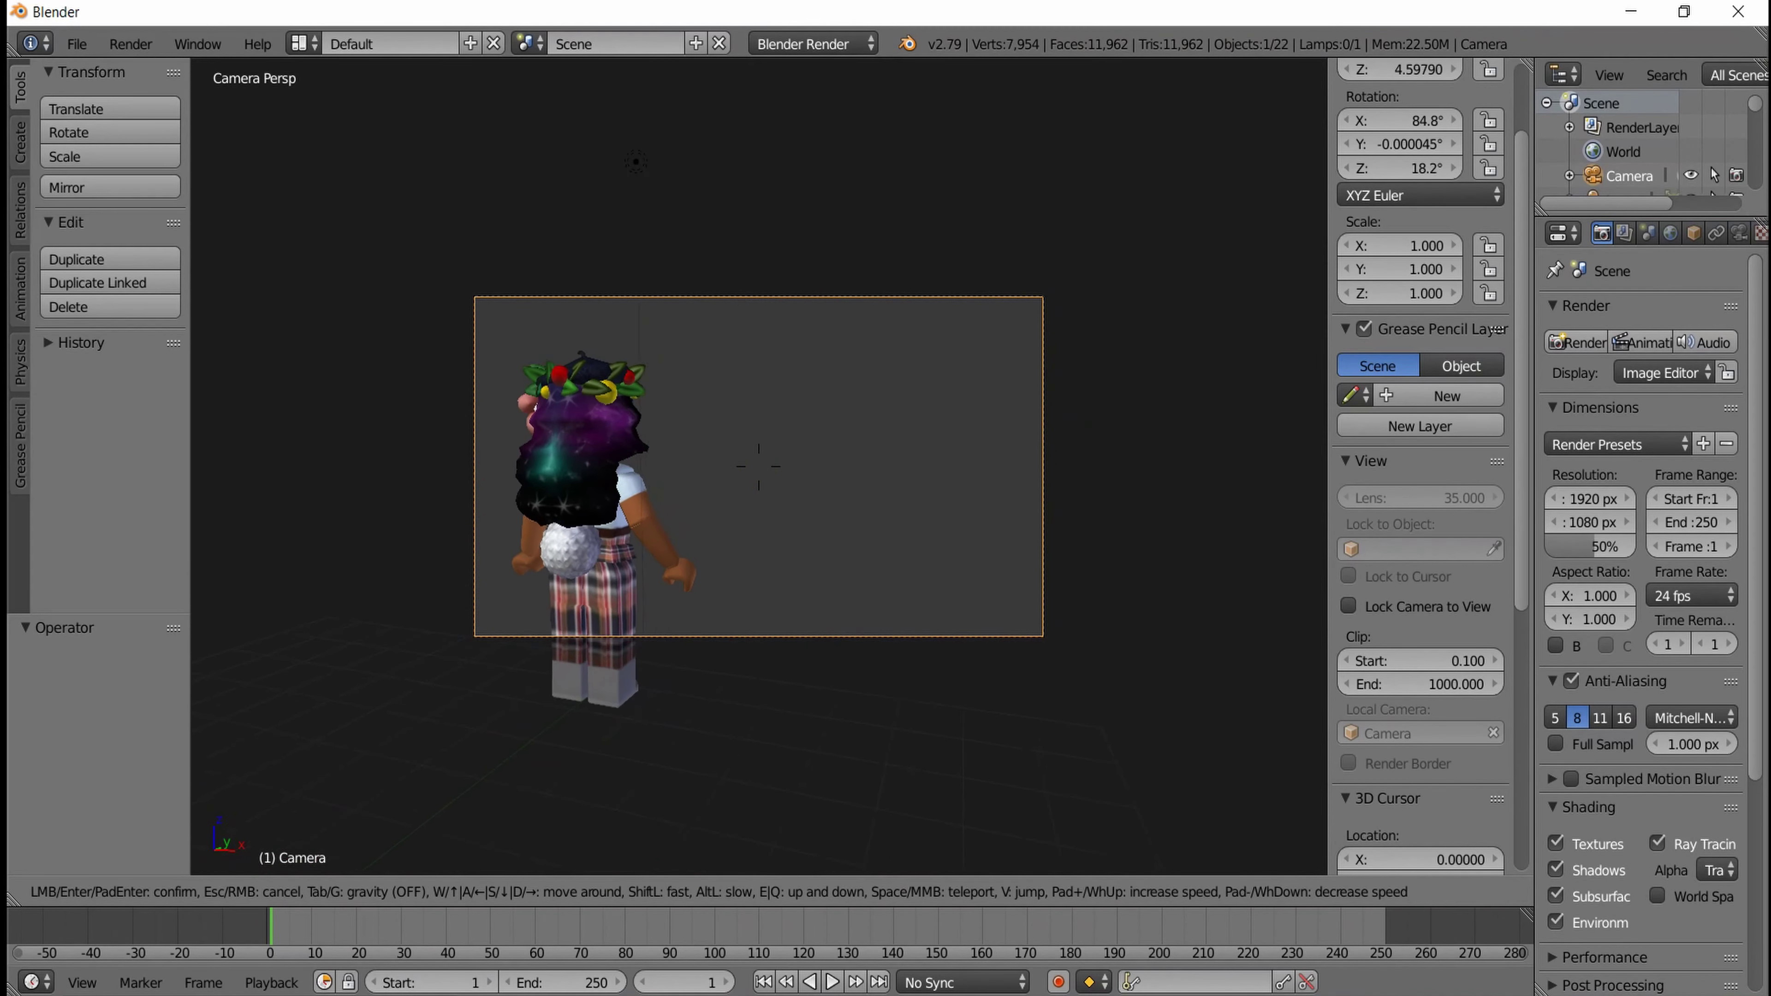
key(w)
key(q)
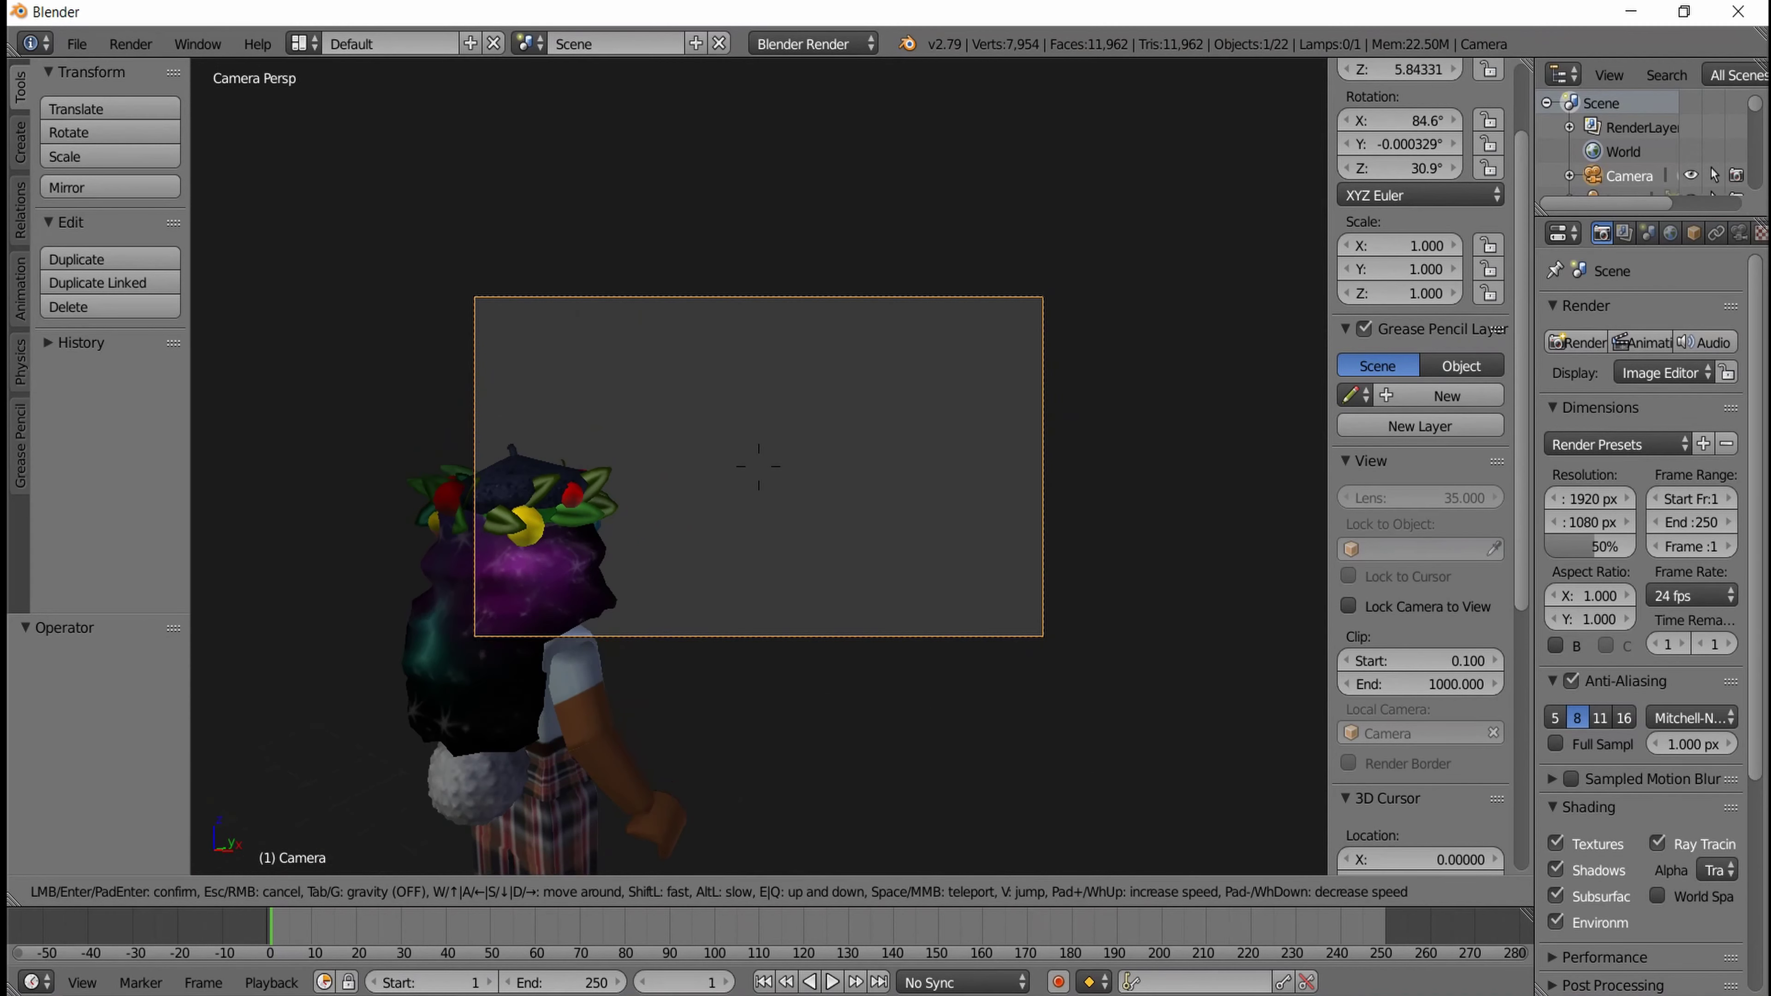
key(q)
key(d)
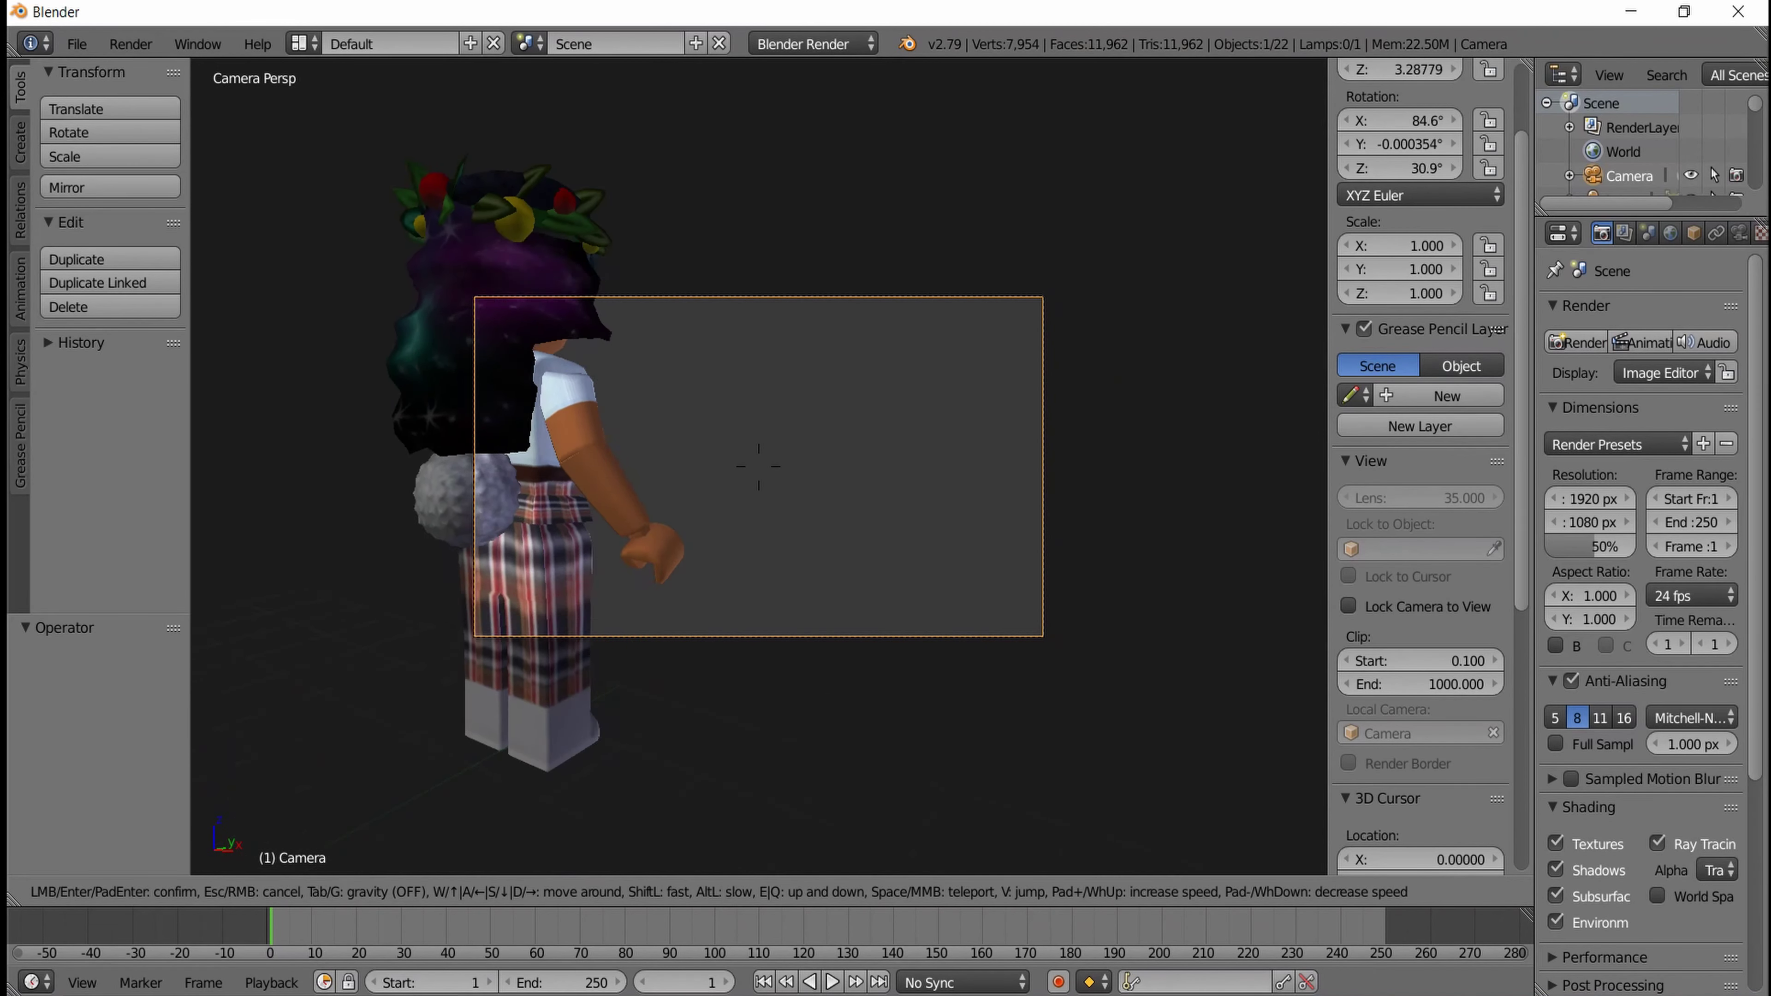
key(w)
key(s)
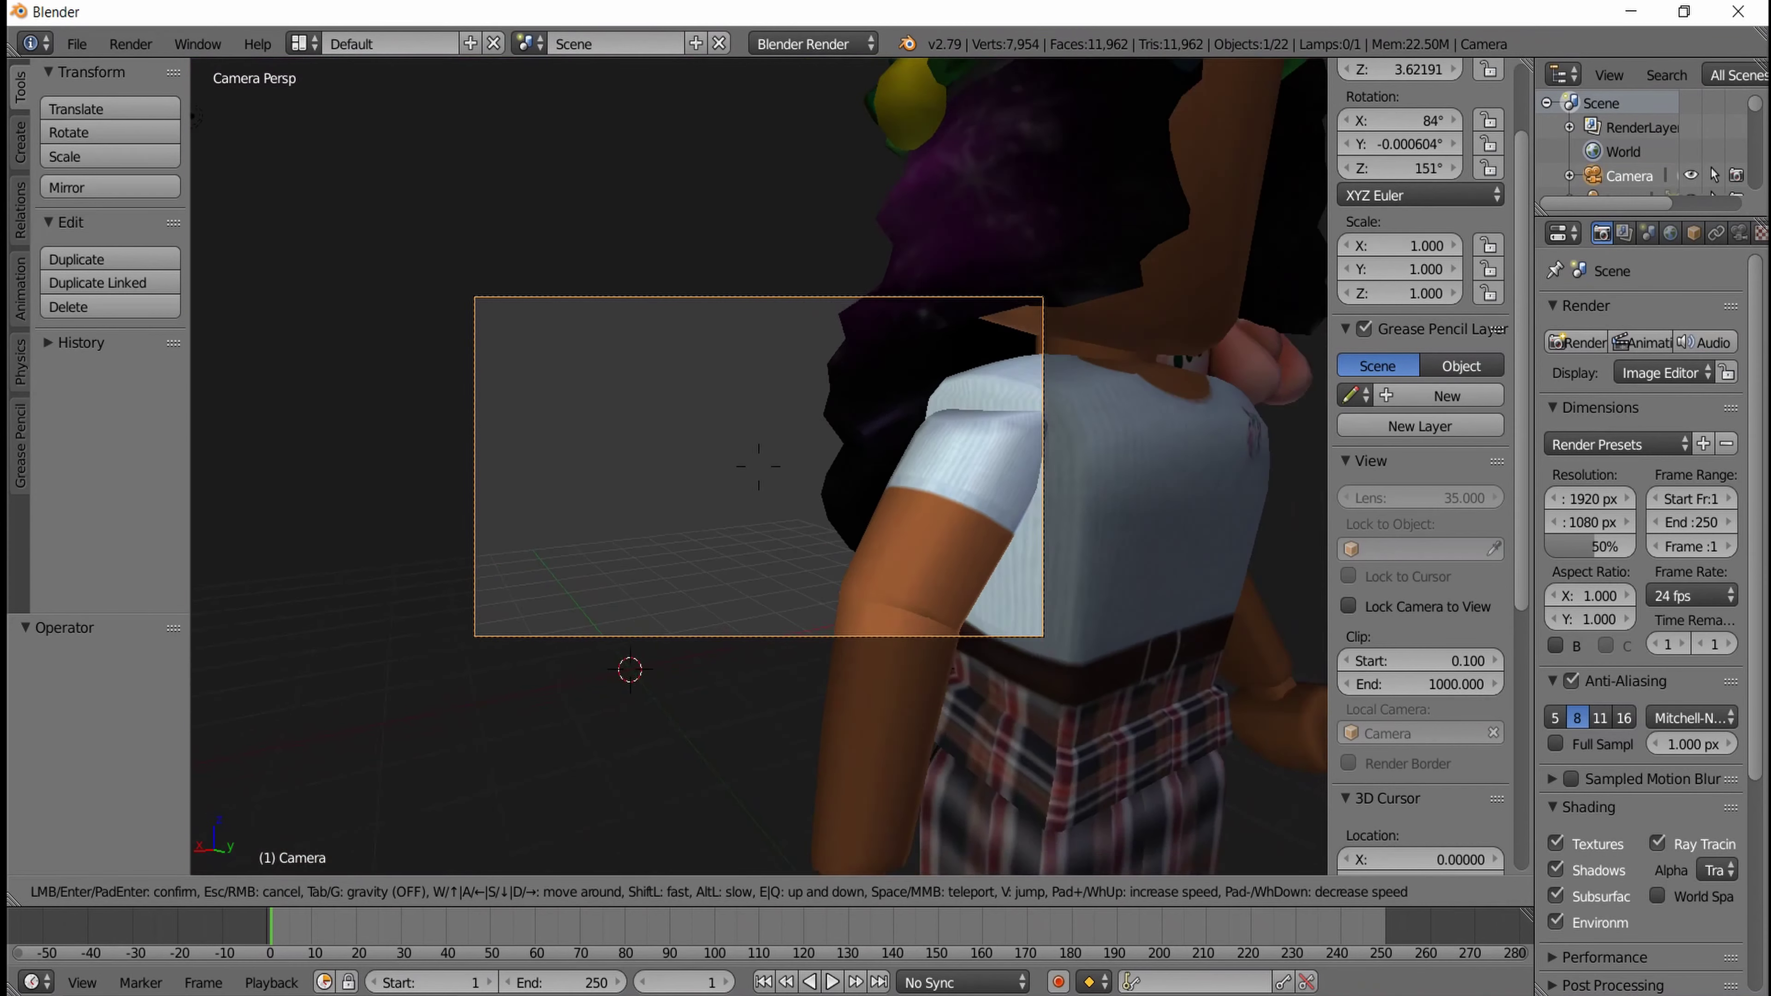
key(e)
key(s)
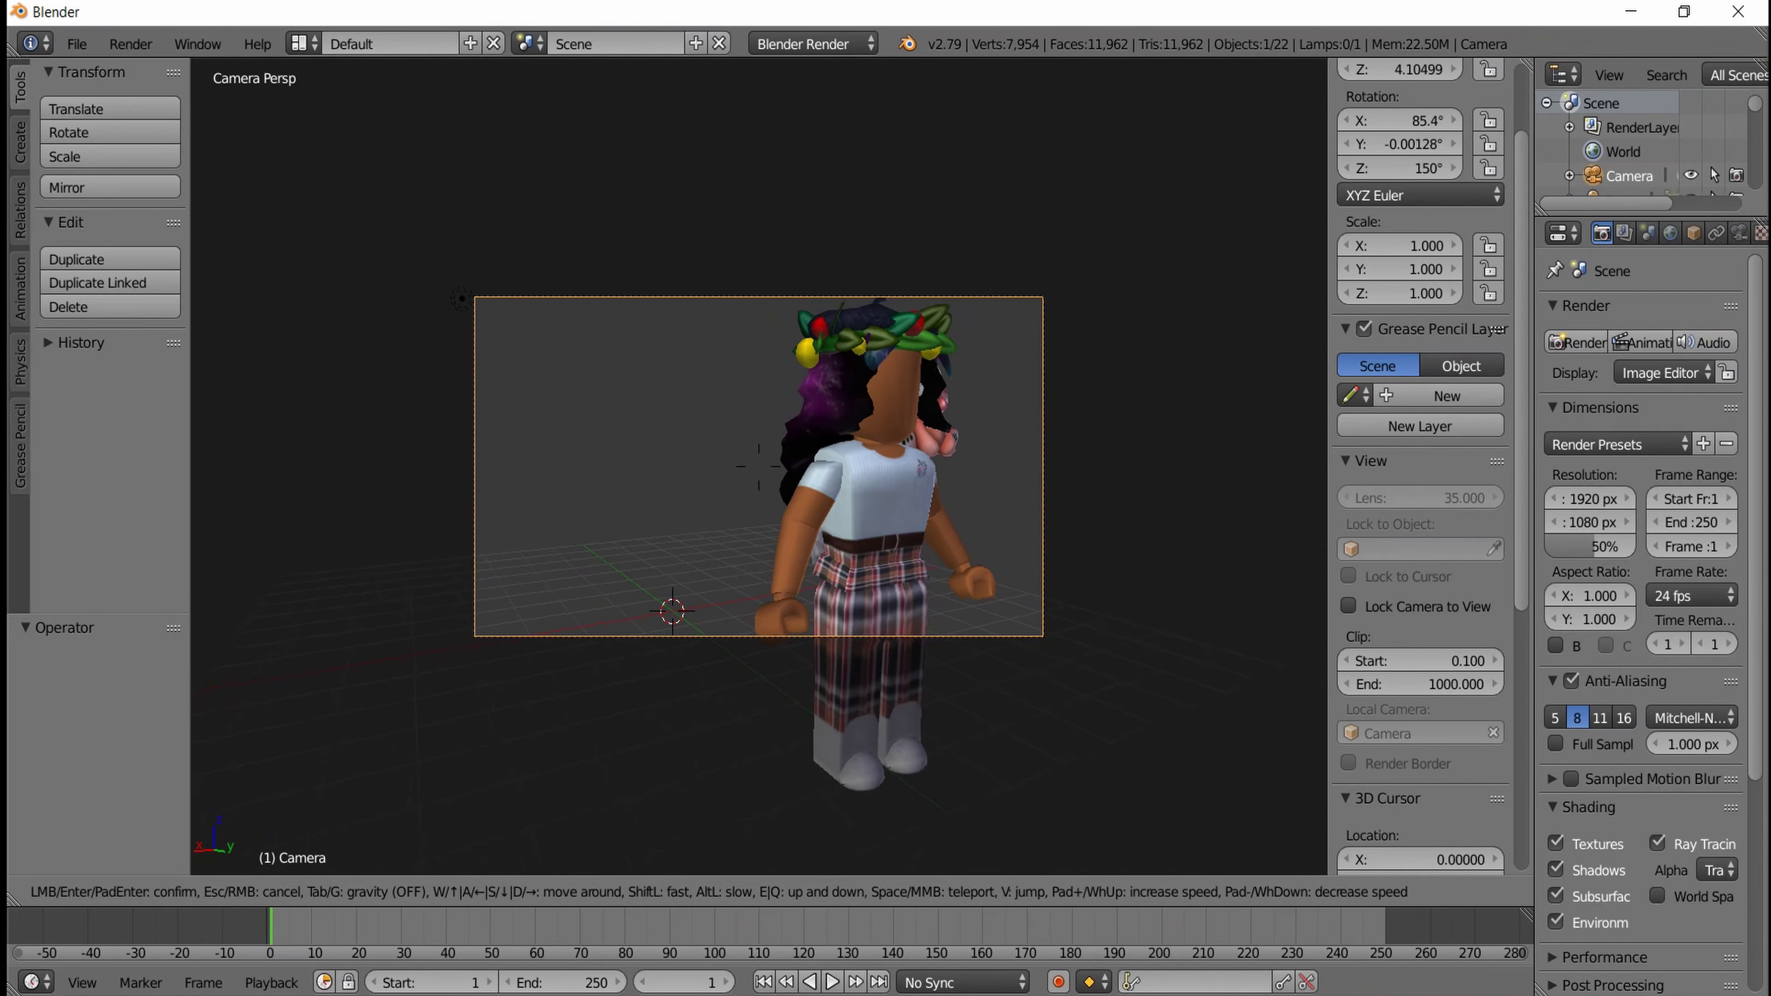
Centre the character's head and upper body, seen from the front, in the camera frame and keep that camera position
key(w)
key(d)
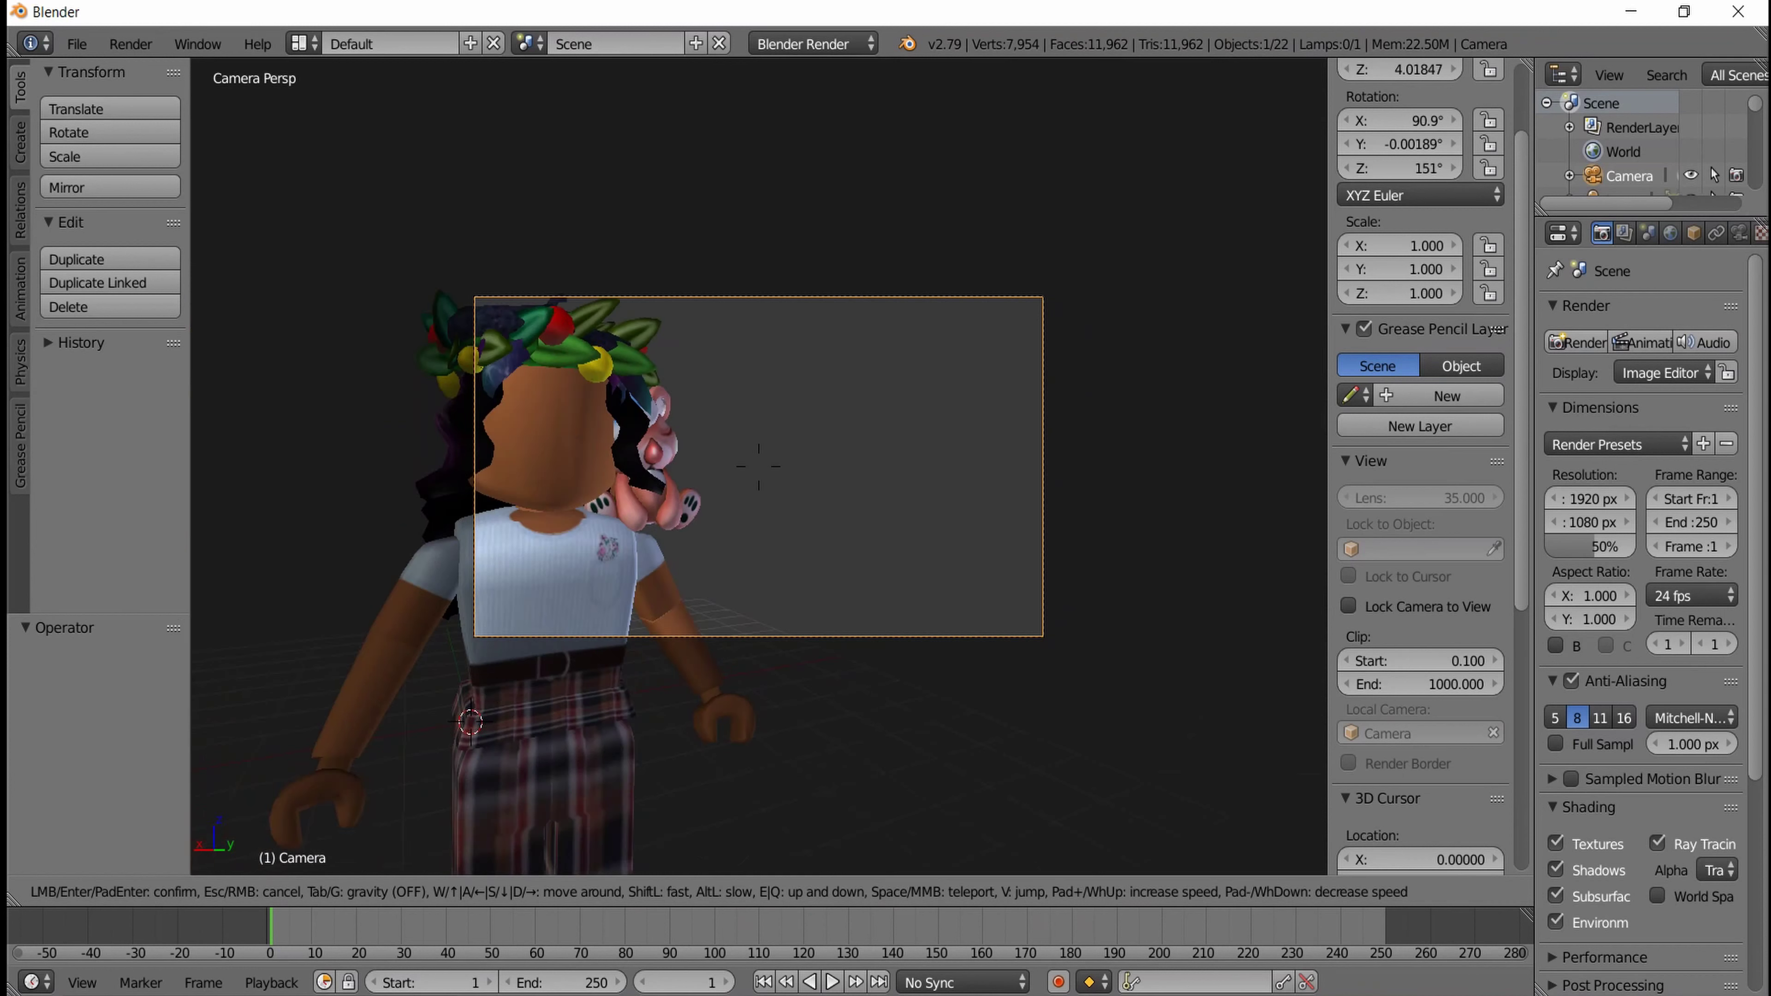
key(a)
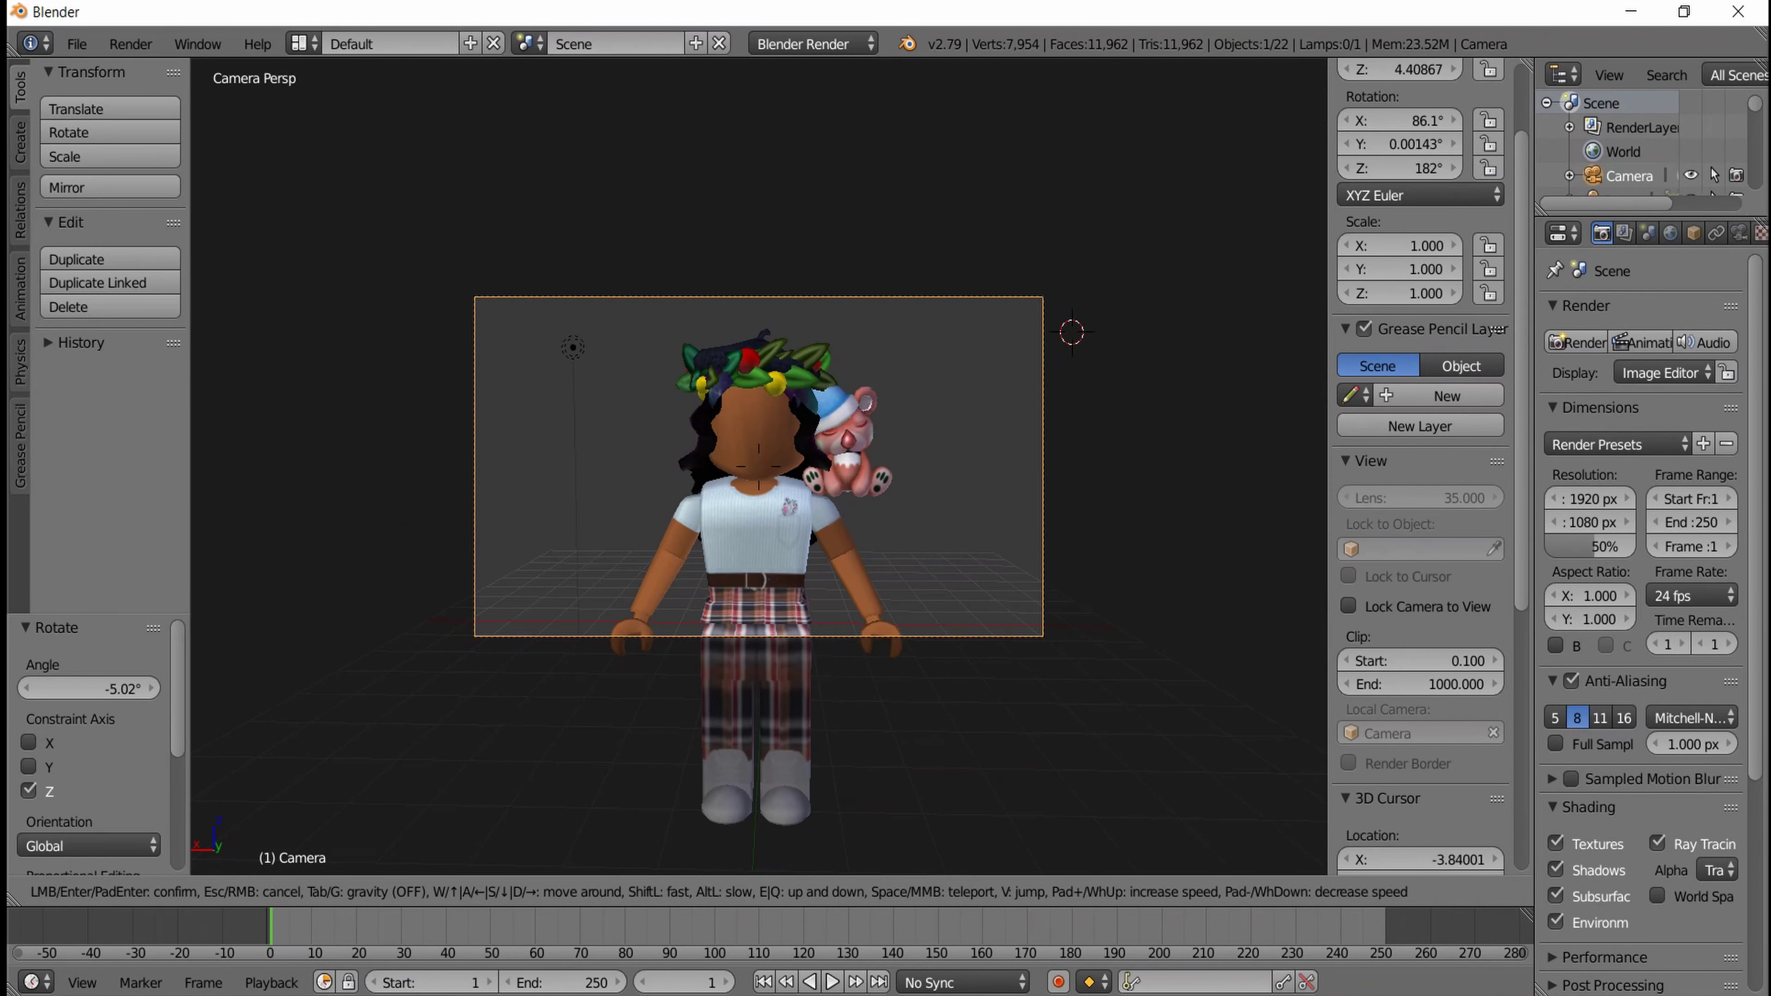
key(q)
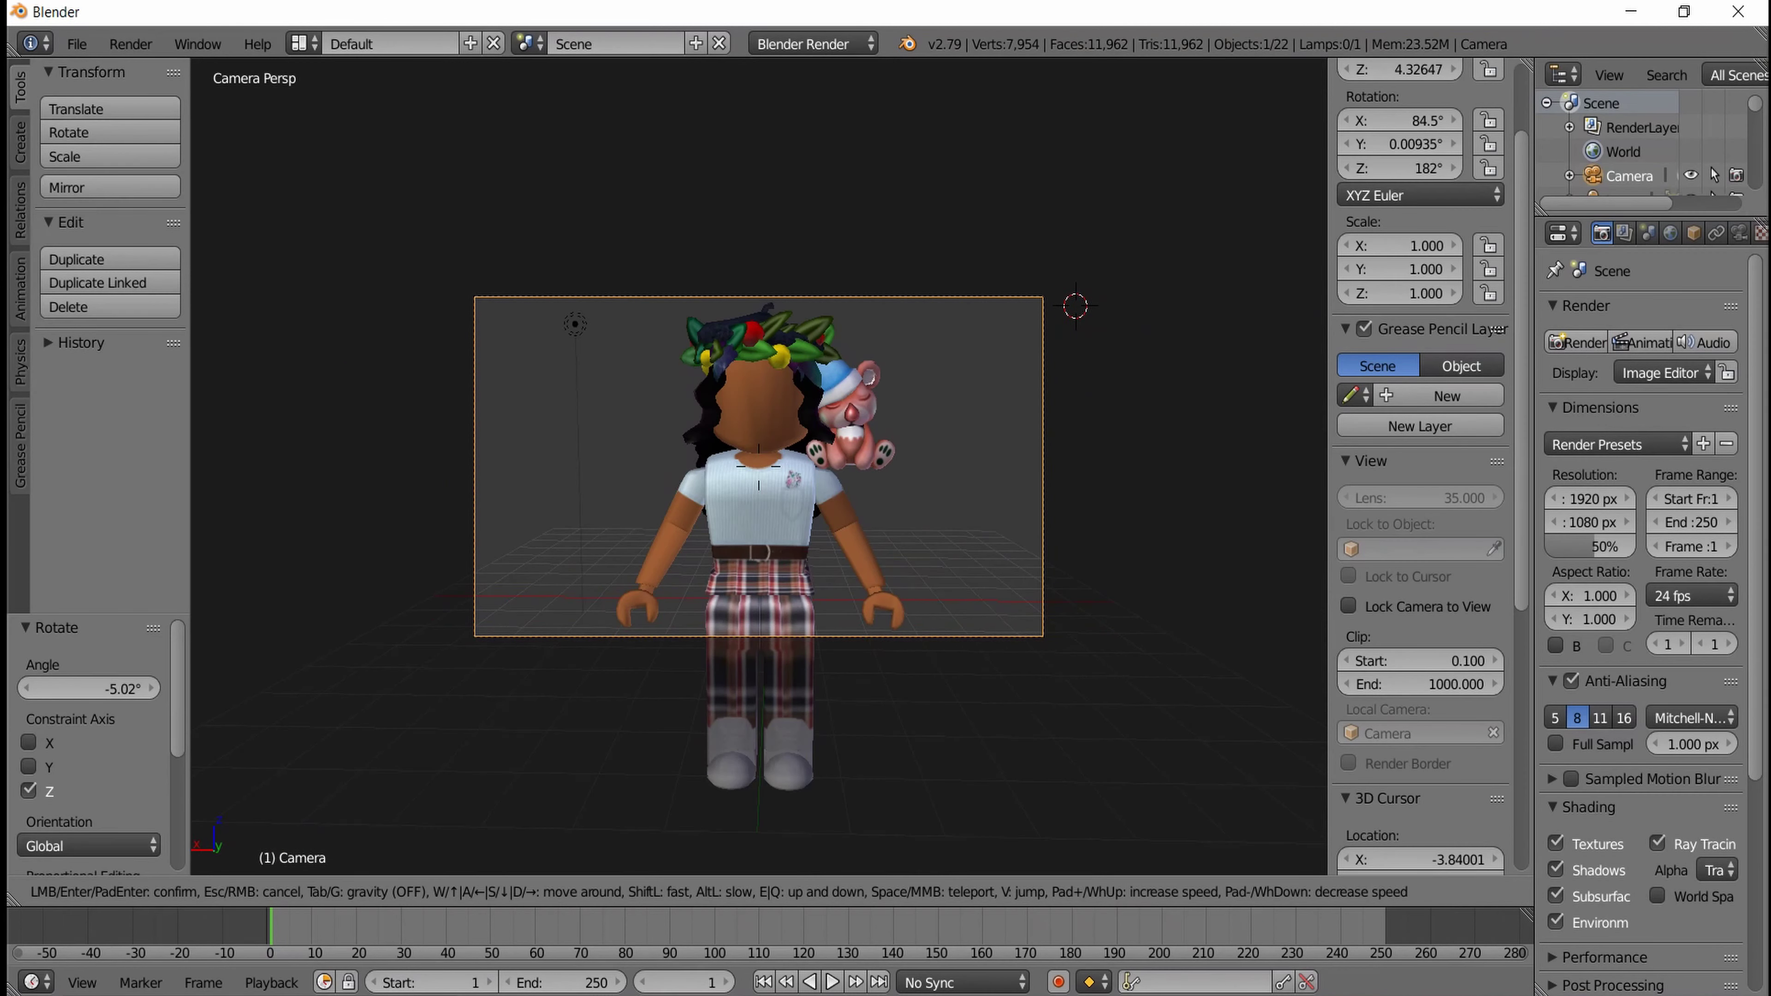
key(q)
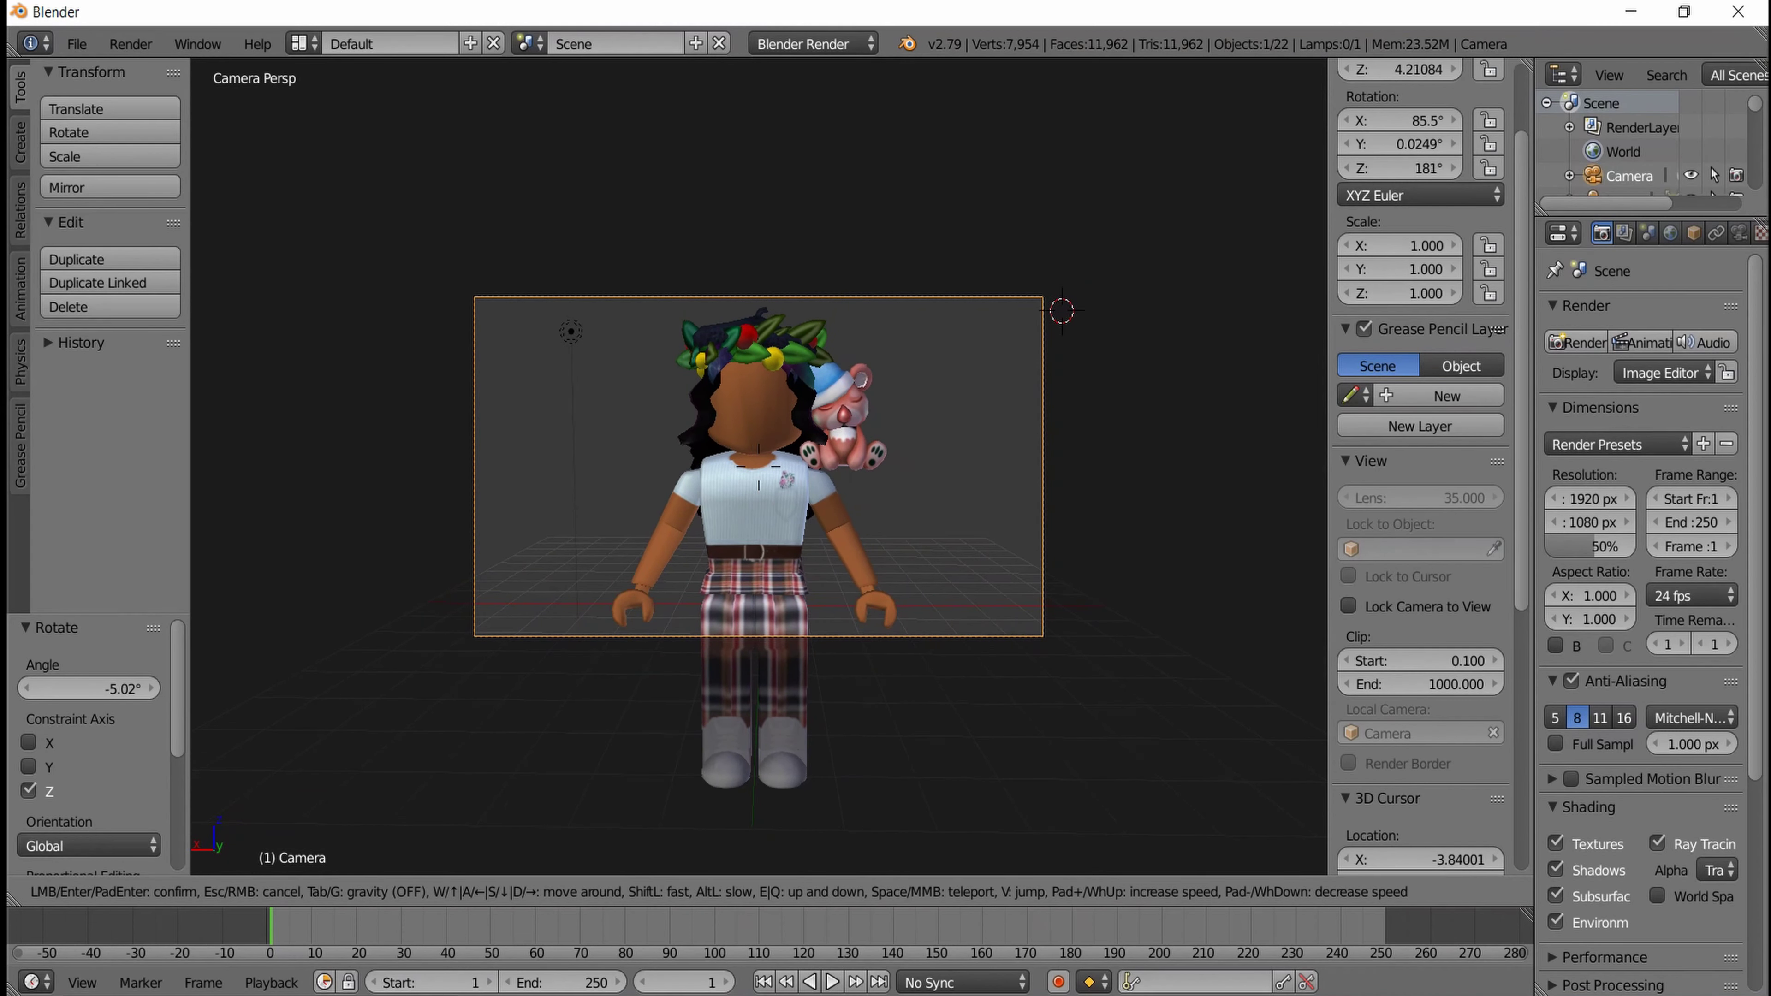
click(762, 474)
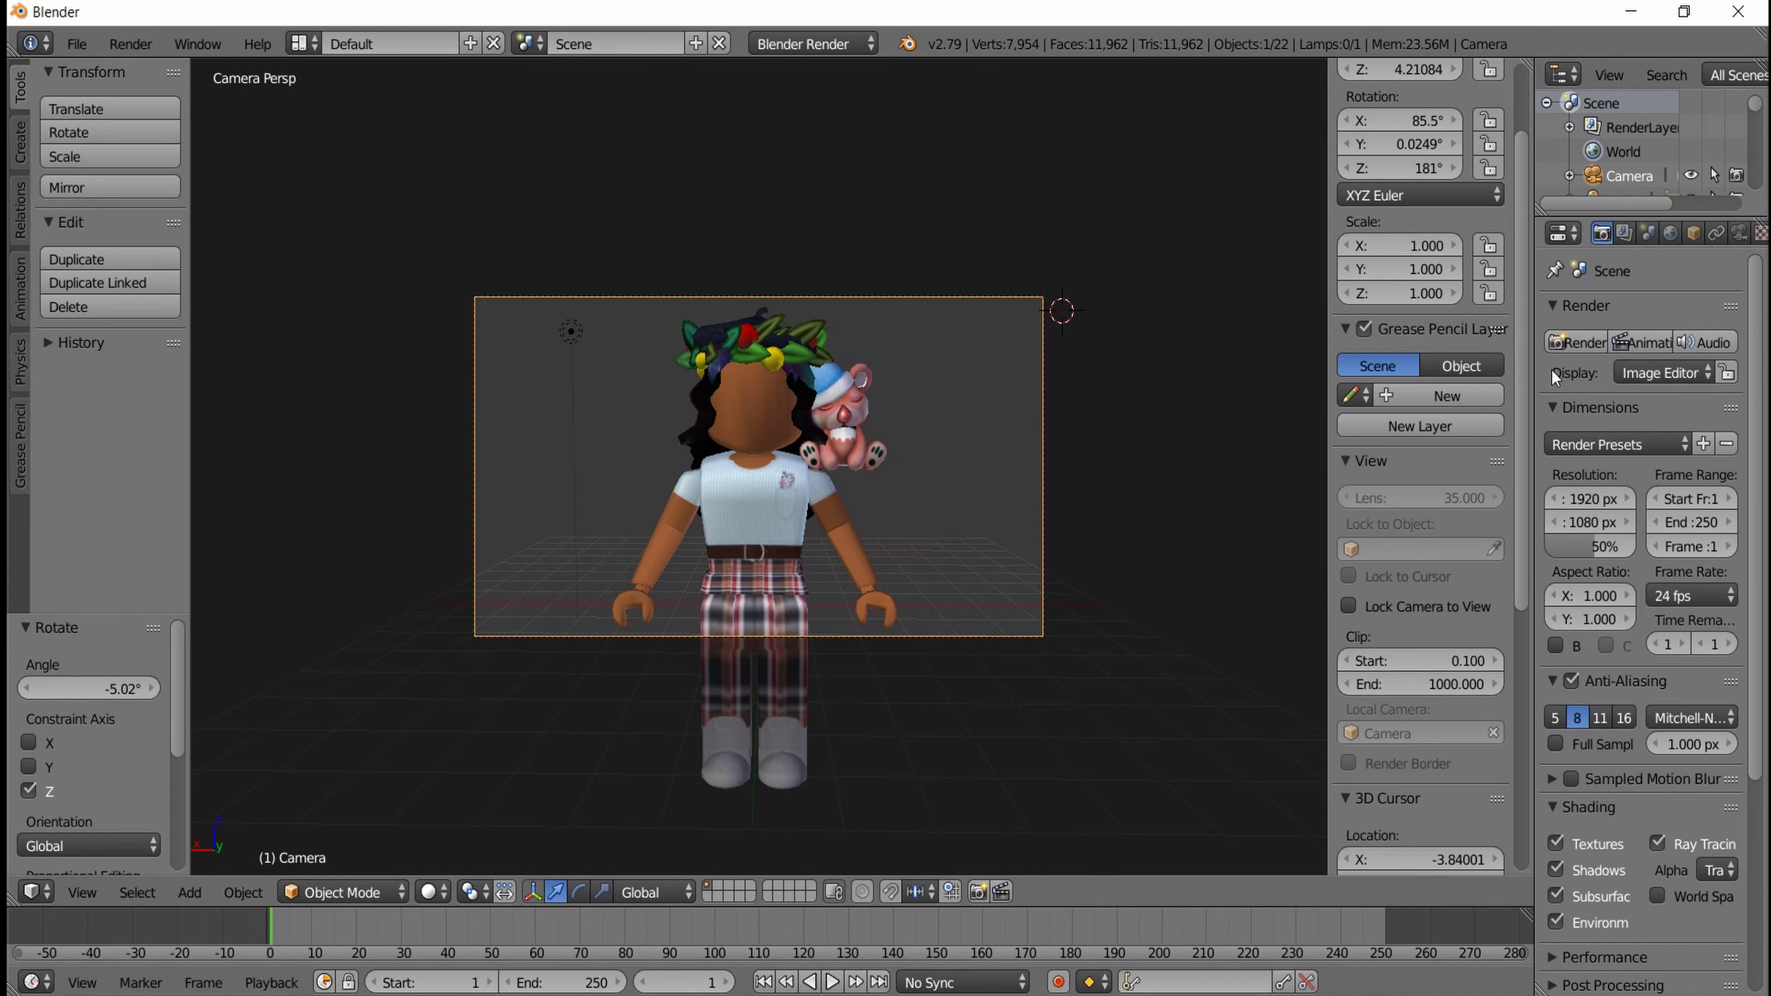
Render the scene and save the resulting image on the Desktop as a PNG named Pfp
click(1577, 344)
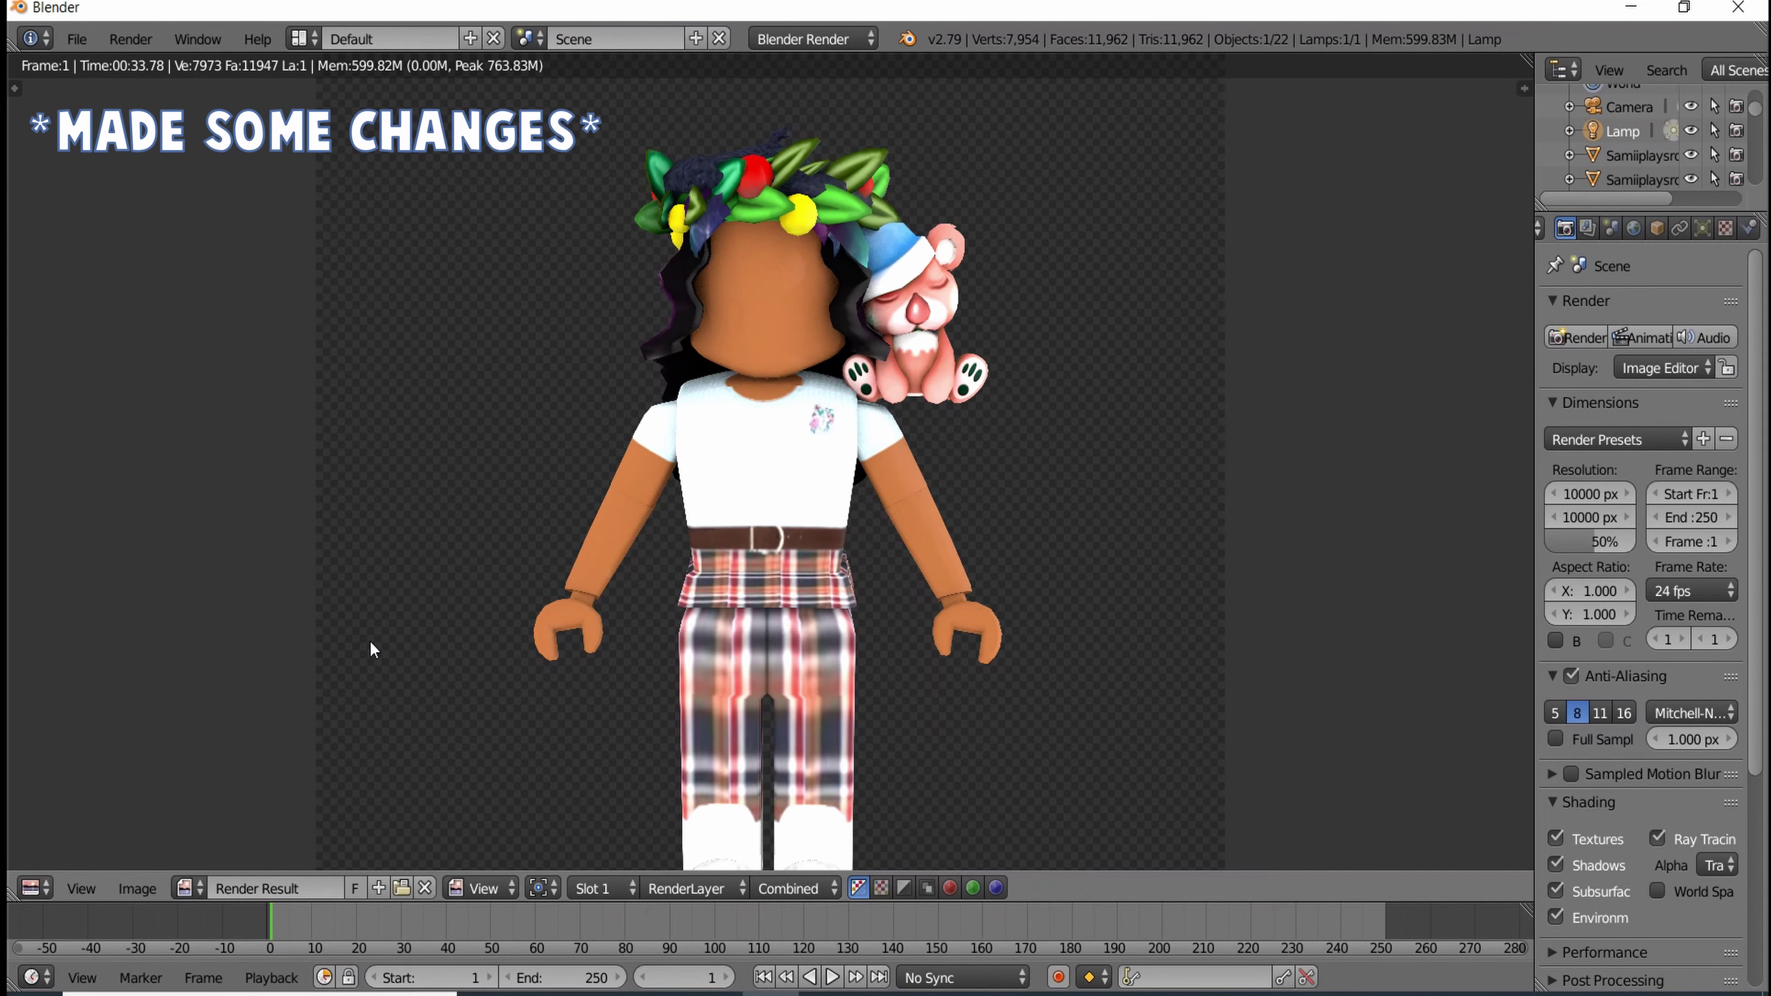
click(129, 890)
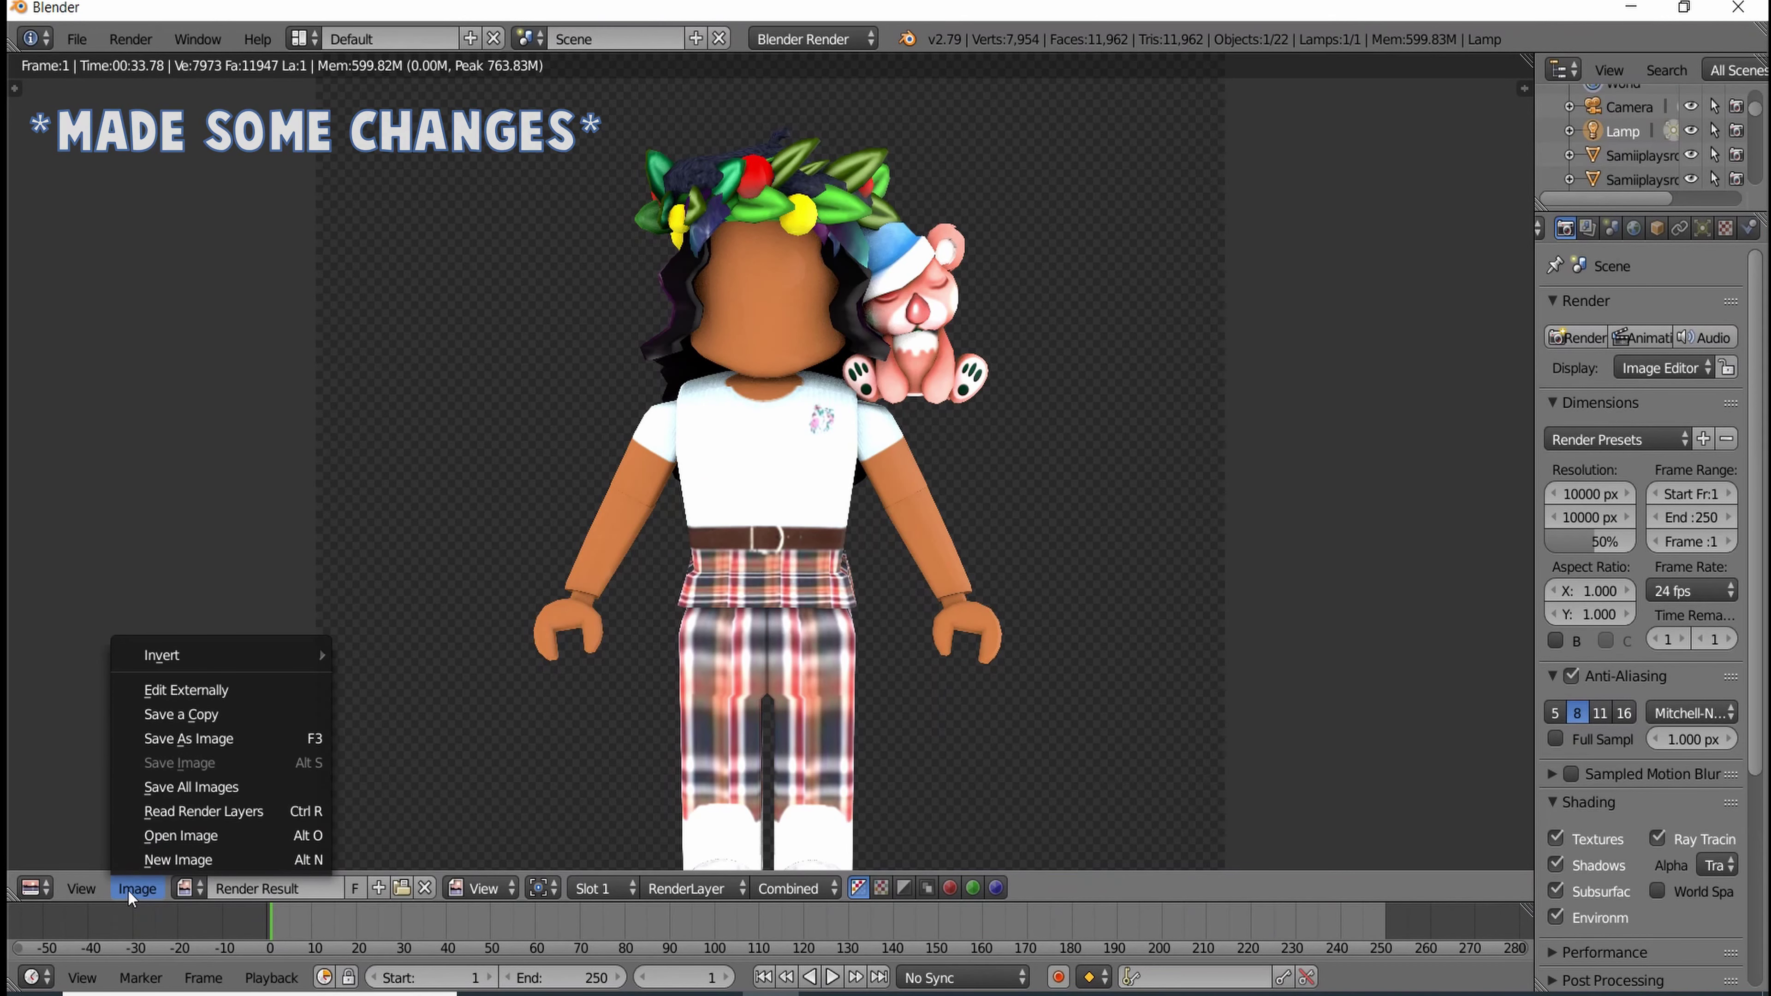
click(218, 739)
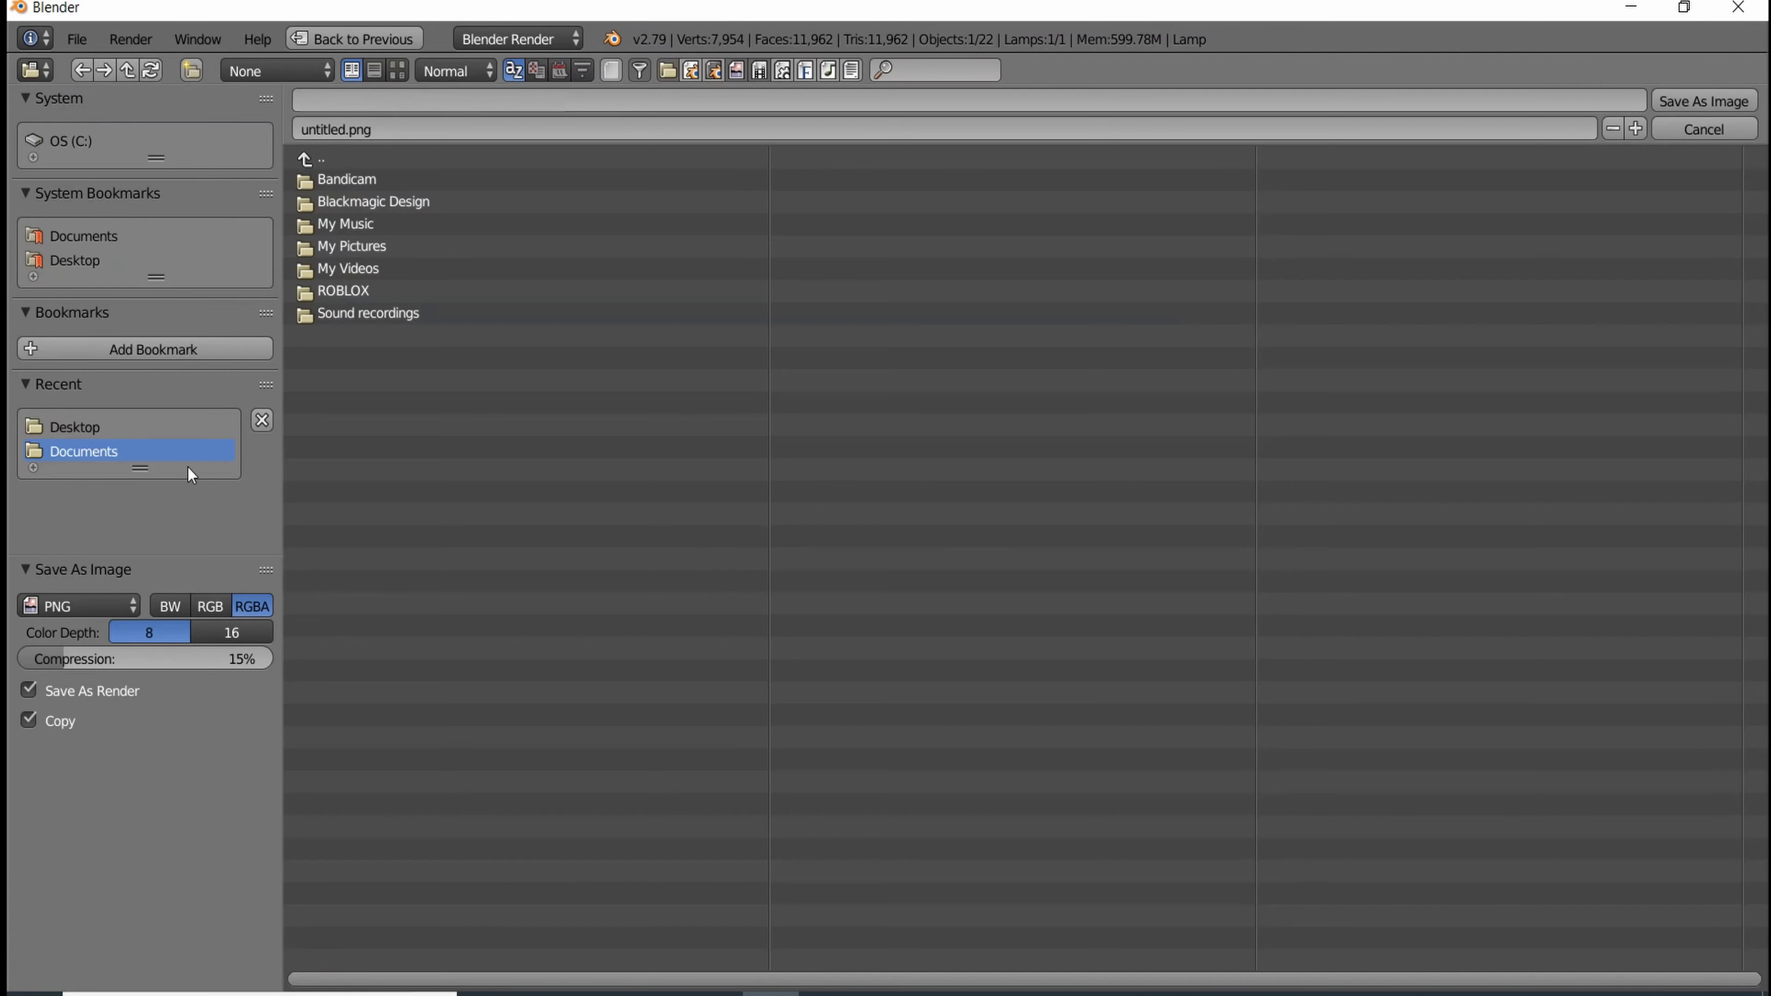
click(76, 268)
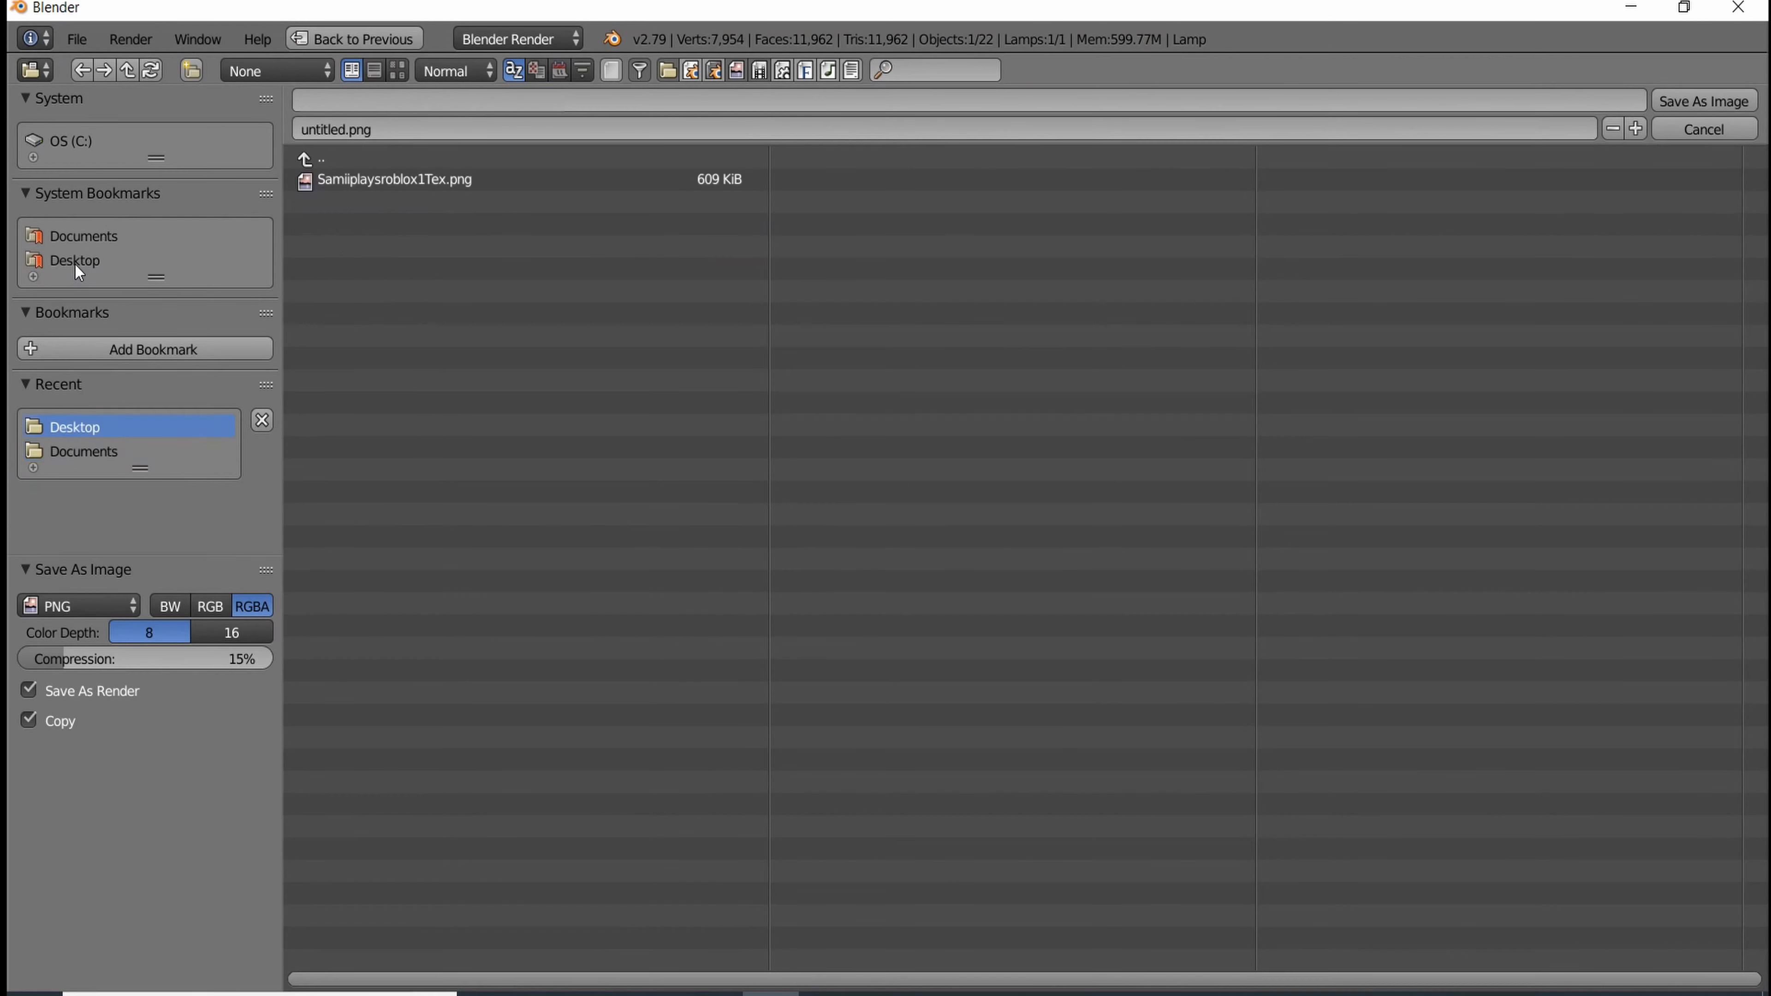
click(399, 132)
key(BackSpace)
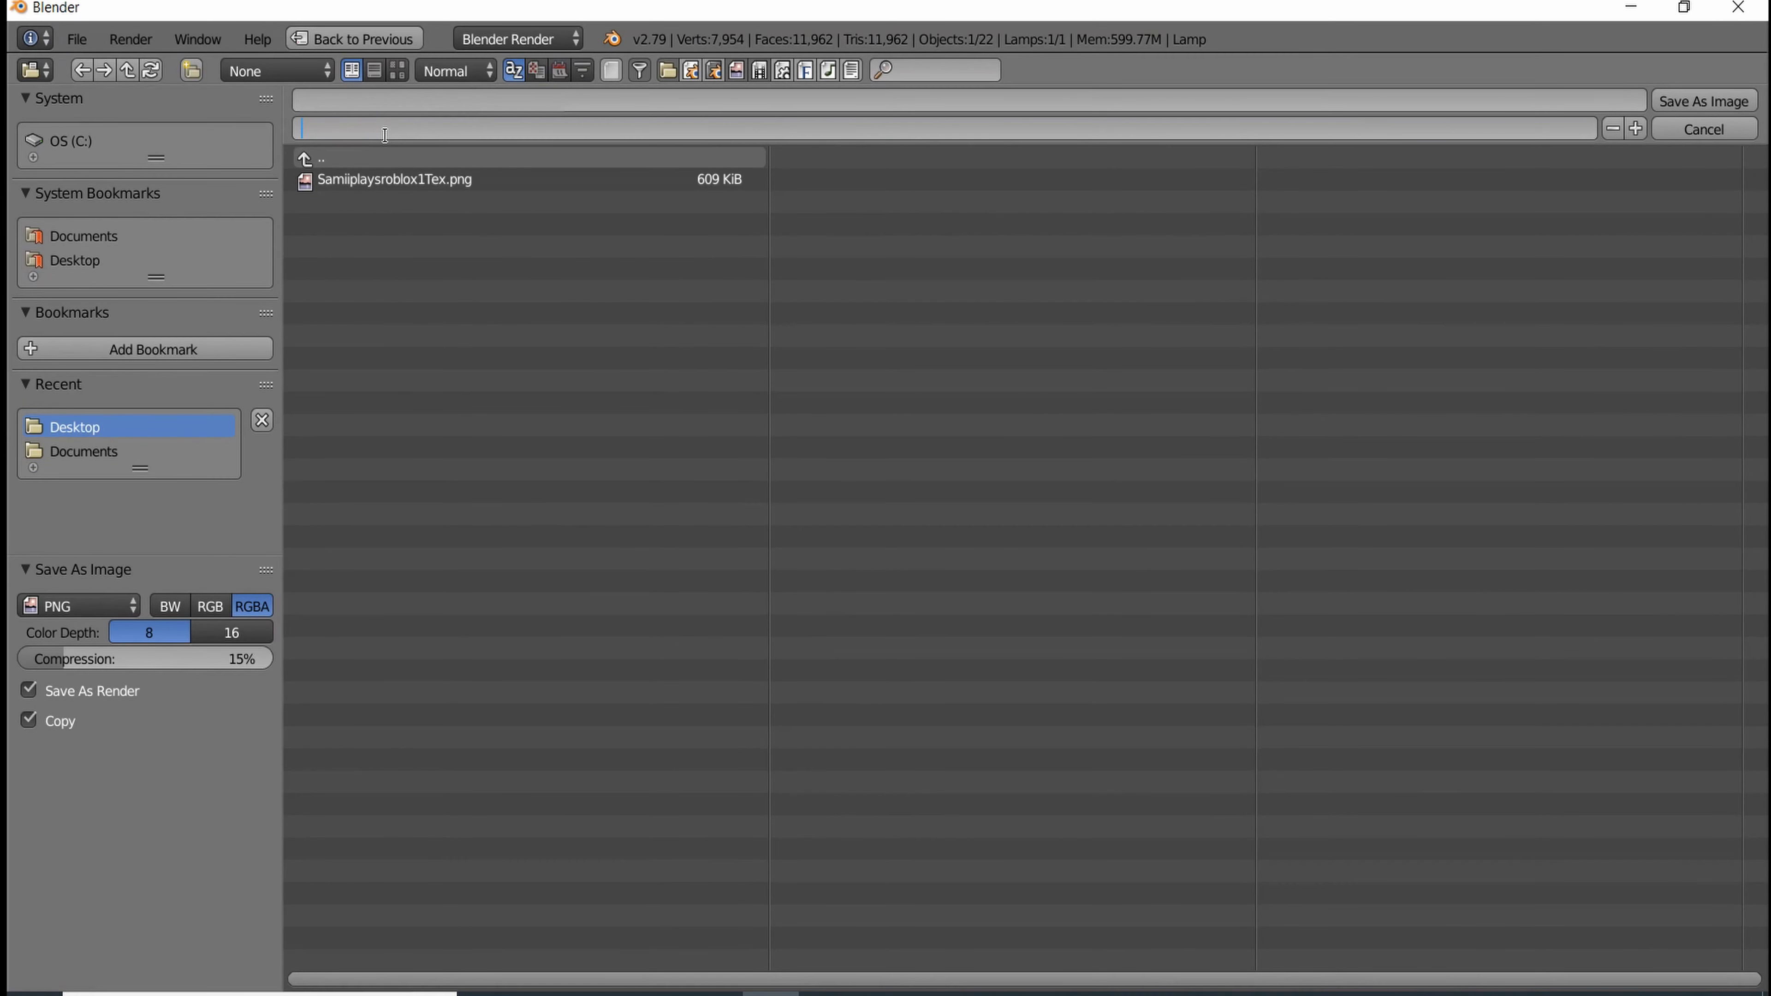
text(Pfp)
click(1689, 101)
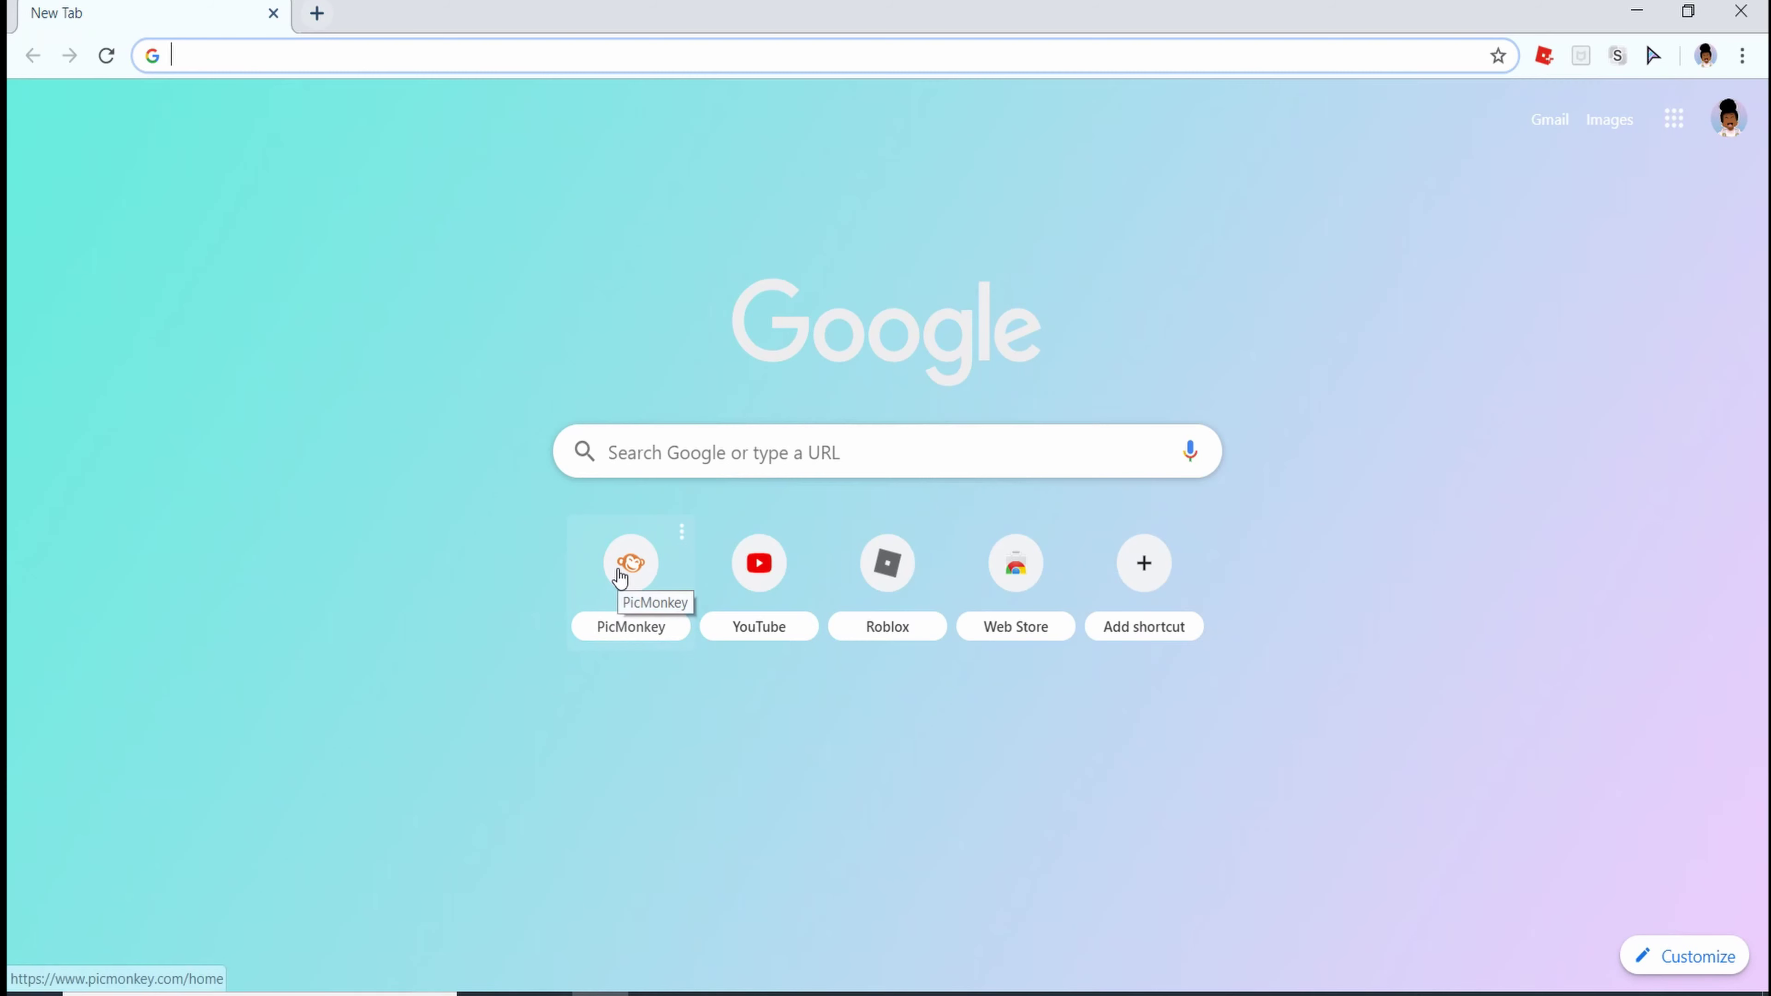
Switch to Chrome, find the PicMonkey website through a Google search and start editing a new image there
click(1076, 454)
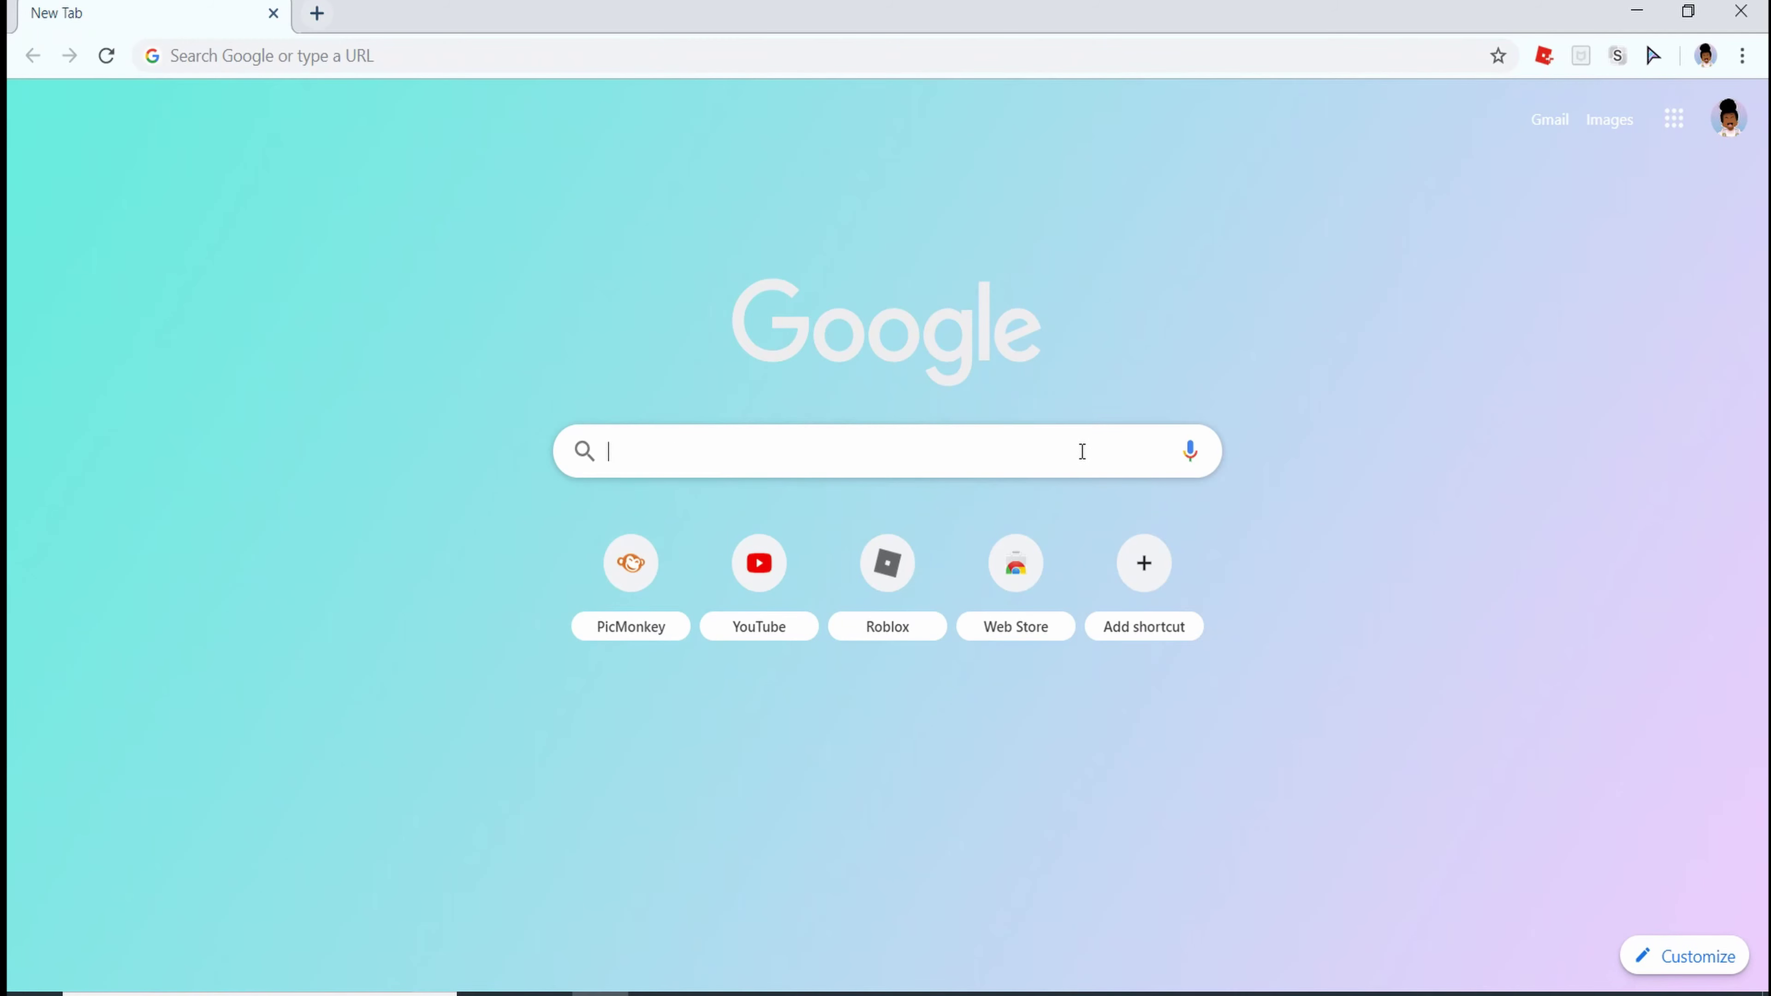
text(Picmo)
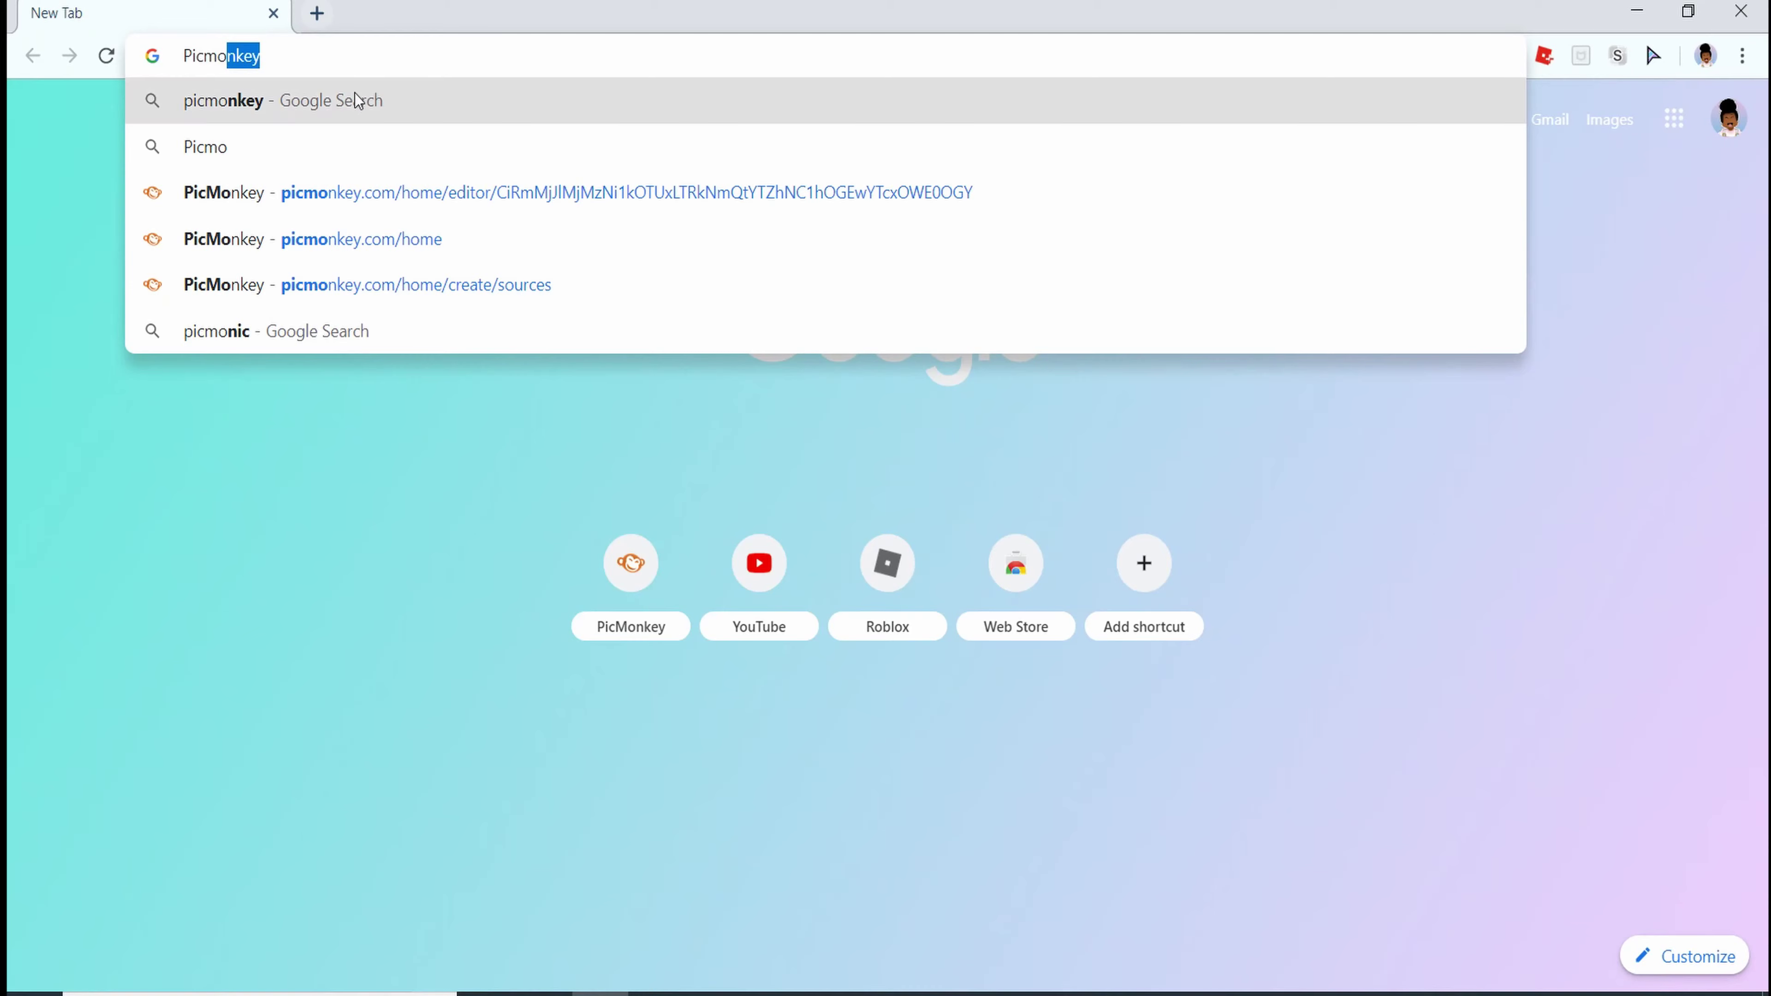
click(540, 173)
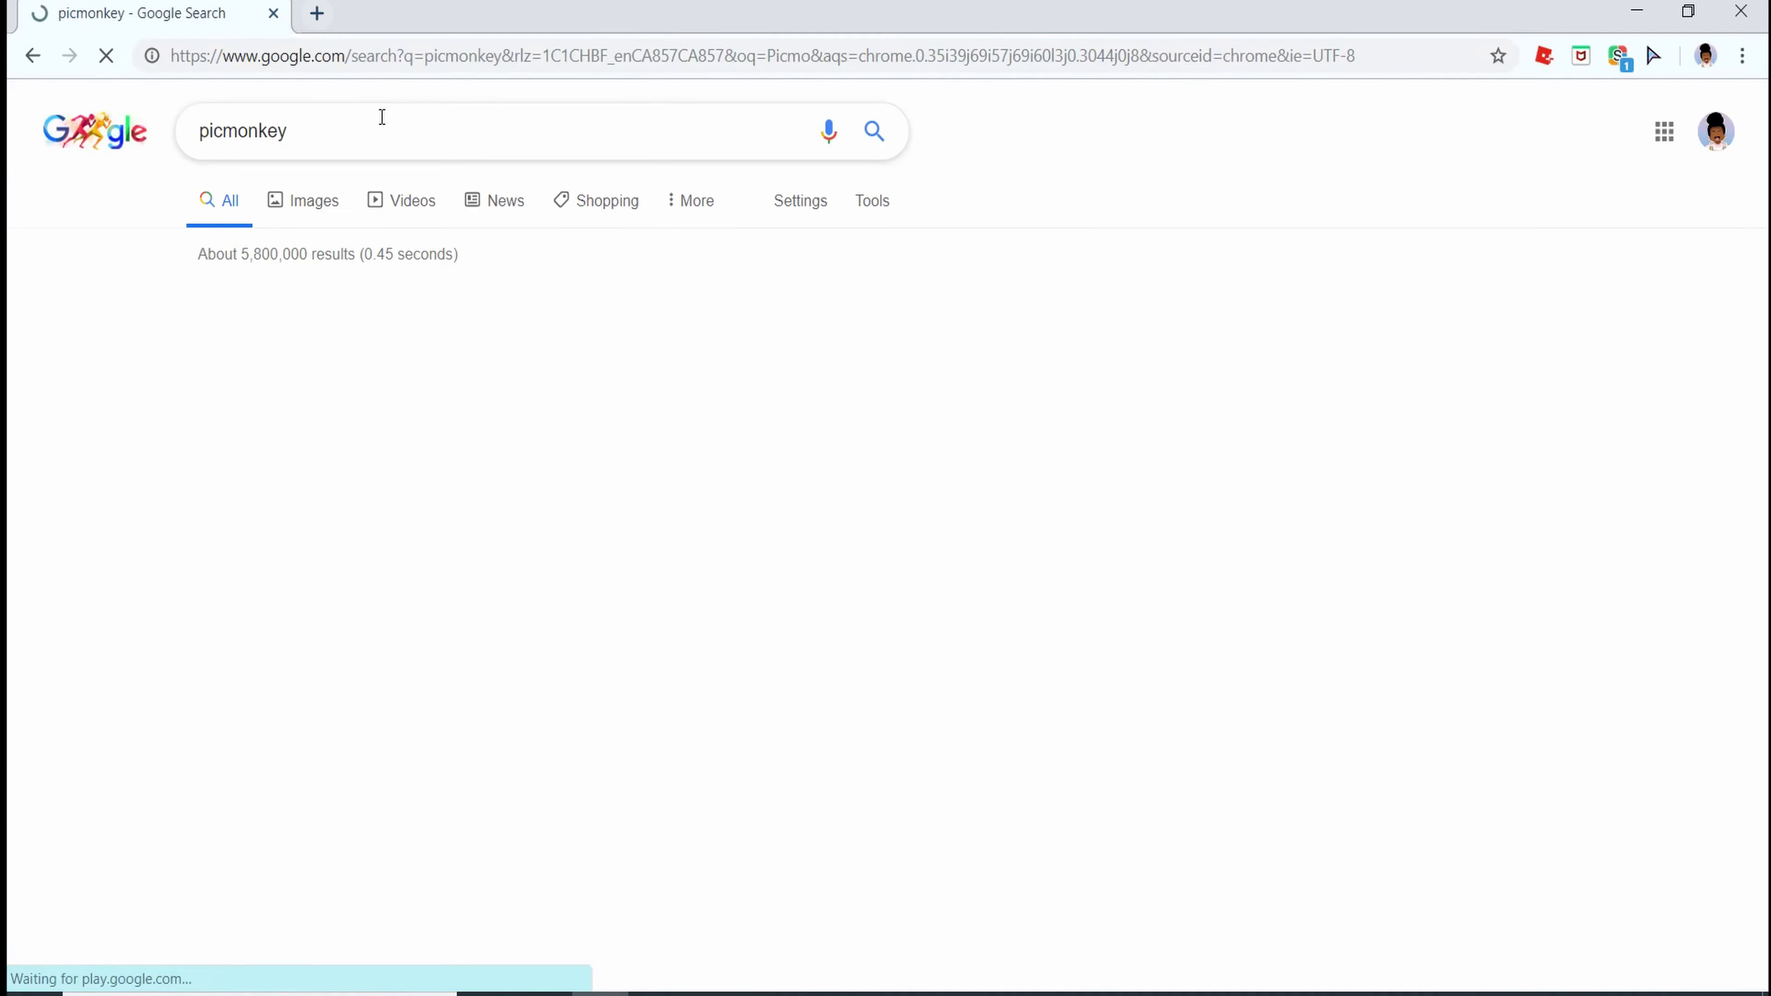
scroll(202, 596, down, 5)
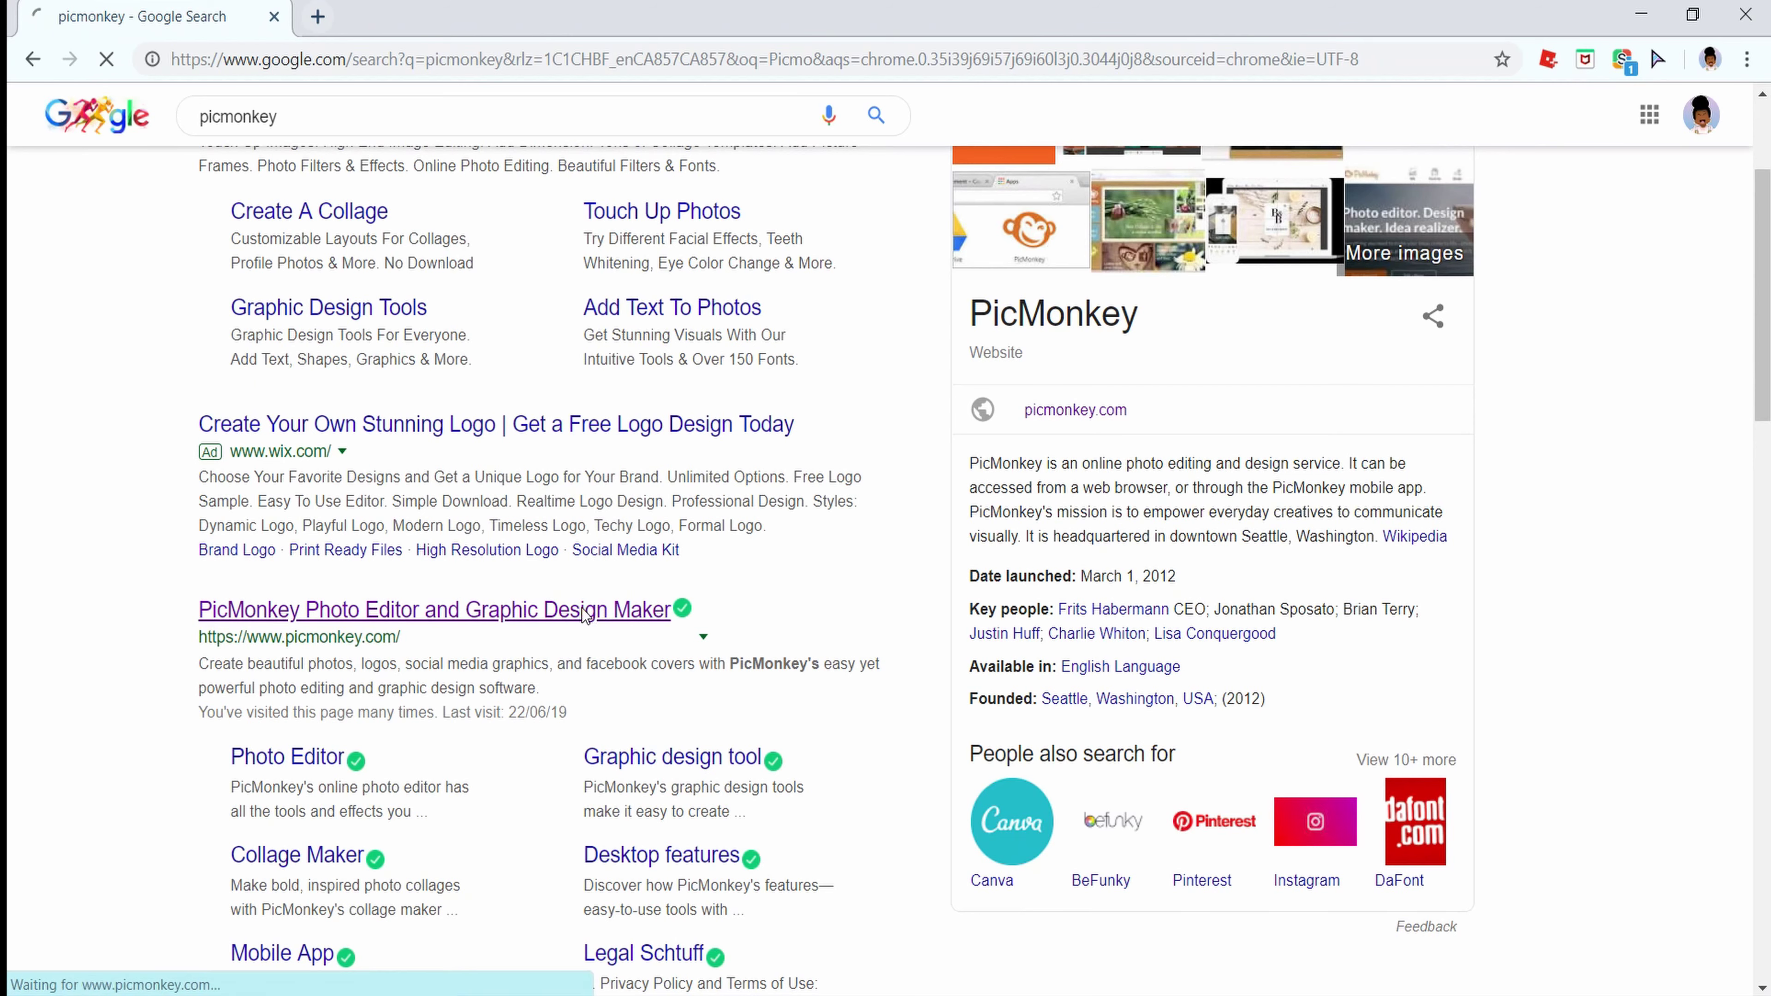
click(582, 610)
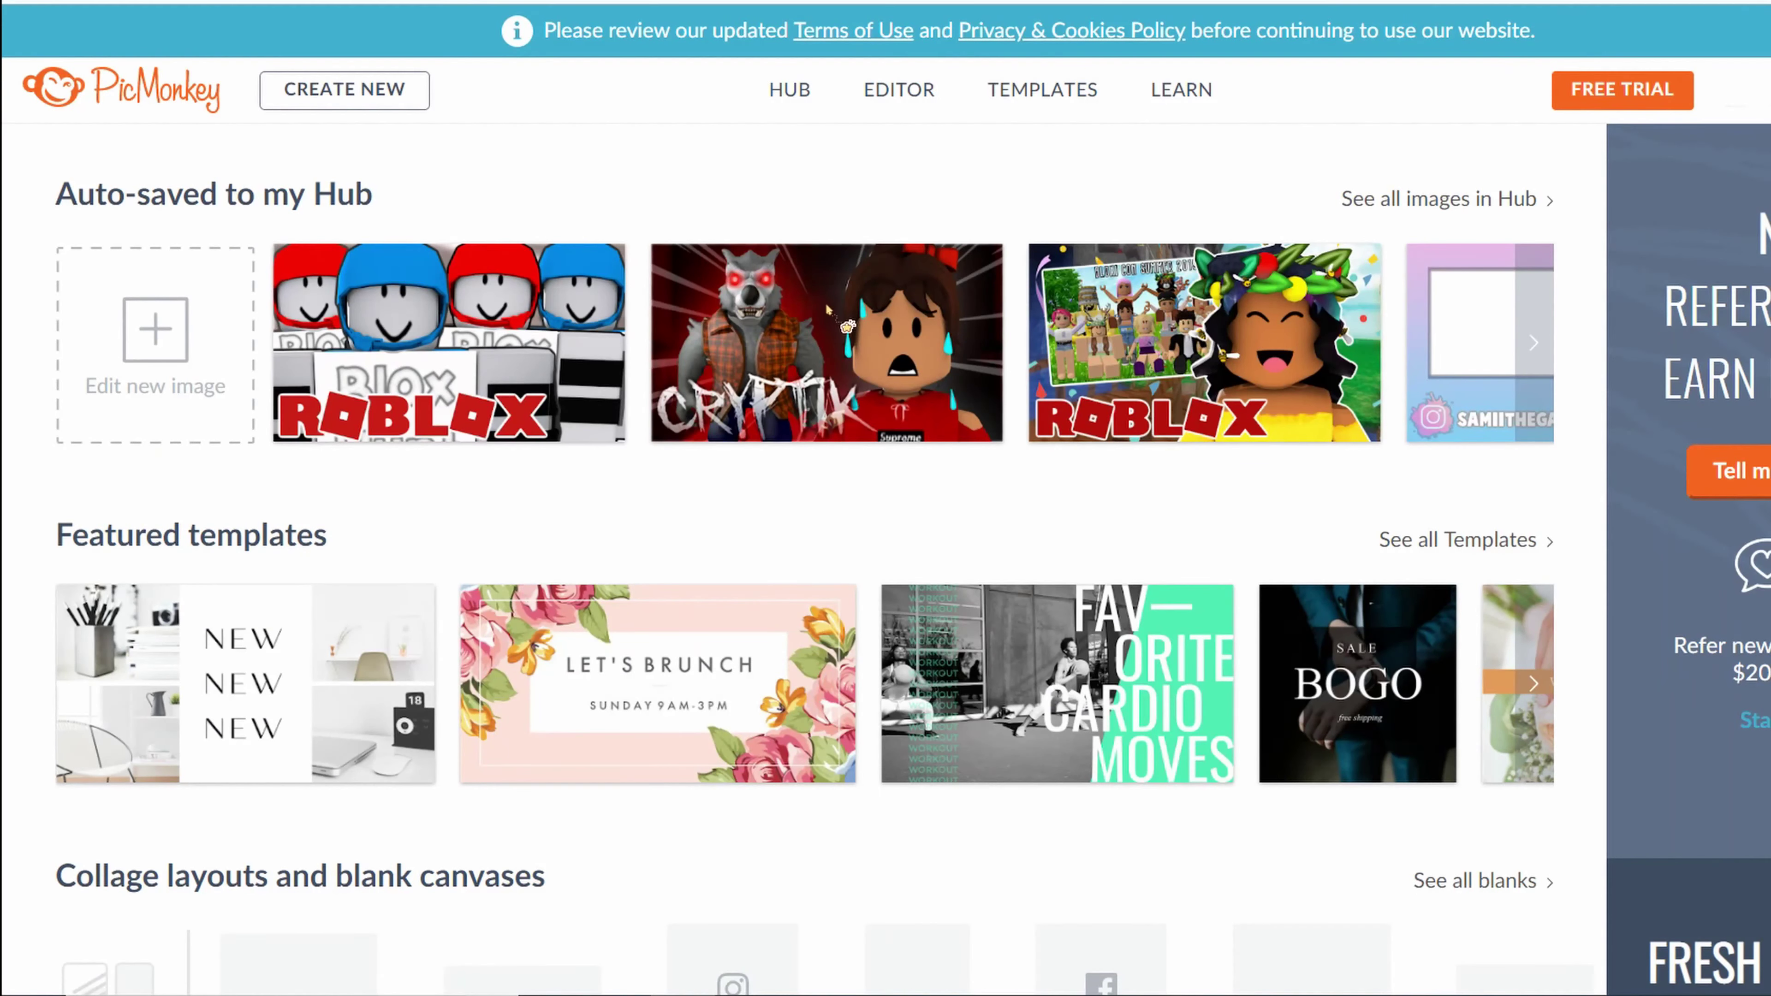
click(218, 389)
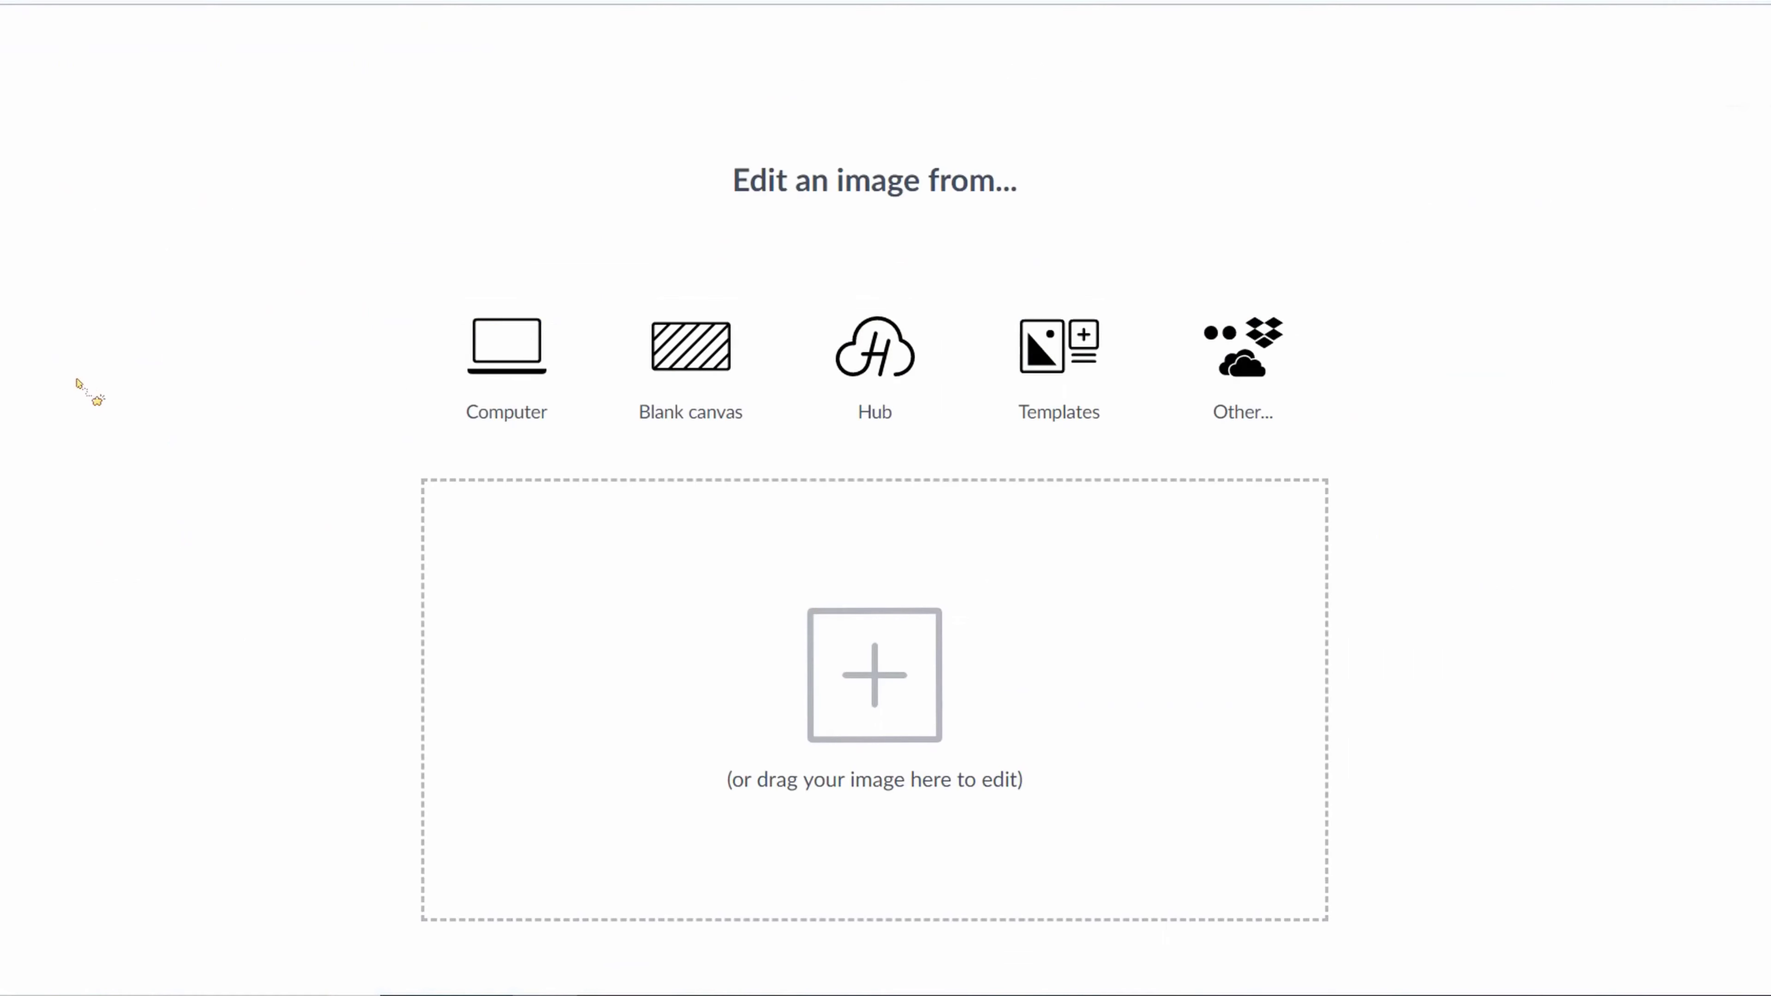
Create a blank 500 x 500 px Etsy Shop Icon canvas
click(697, 347)
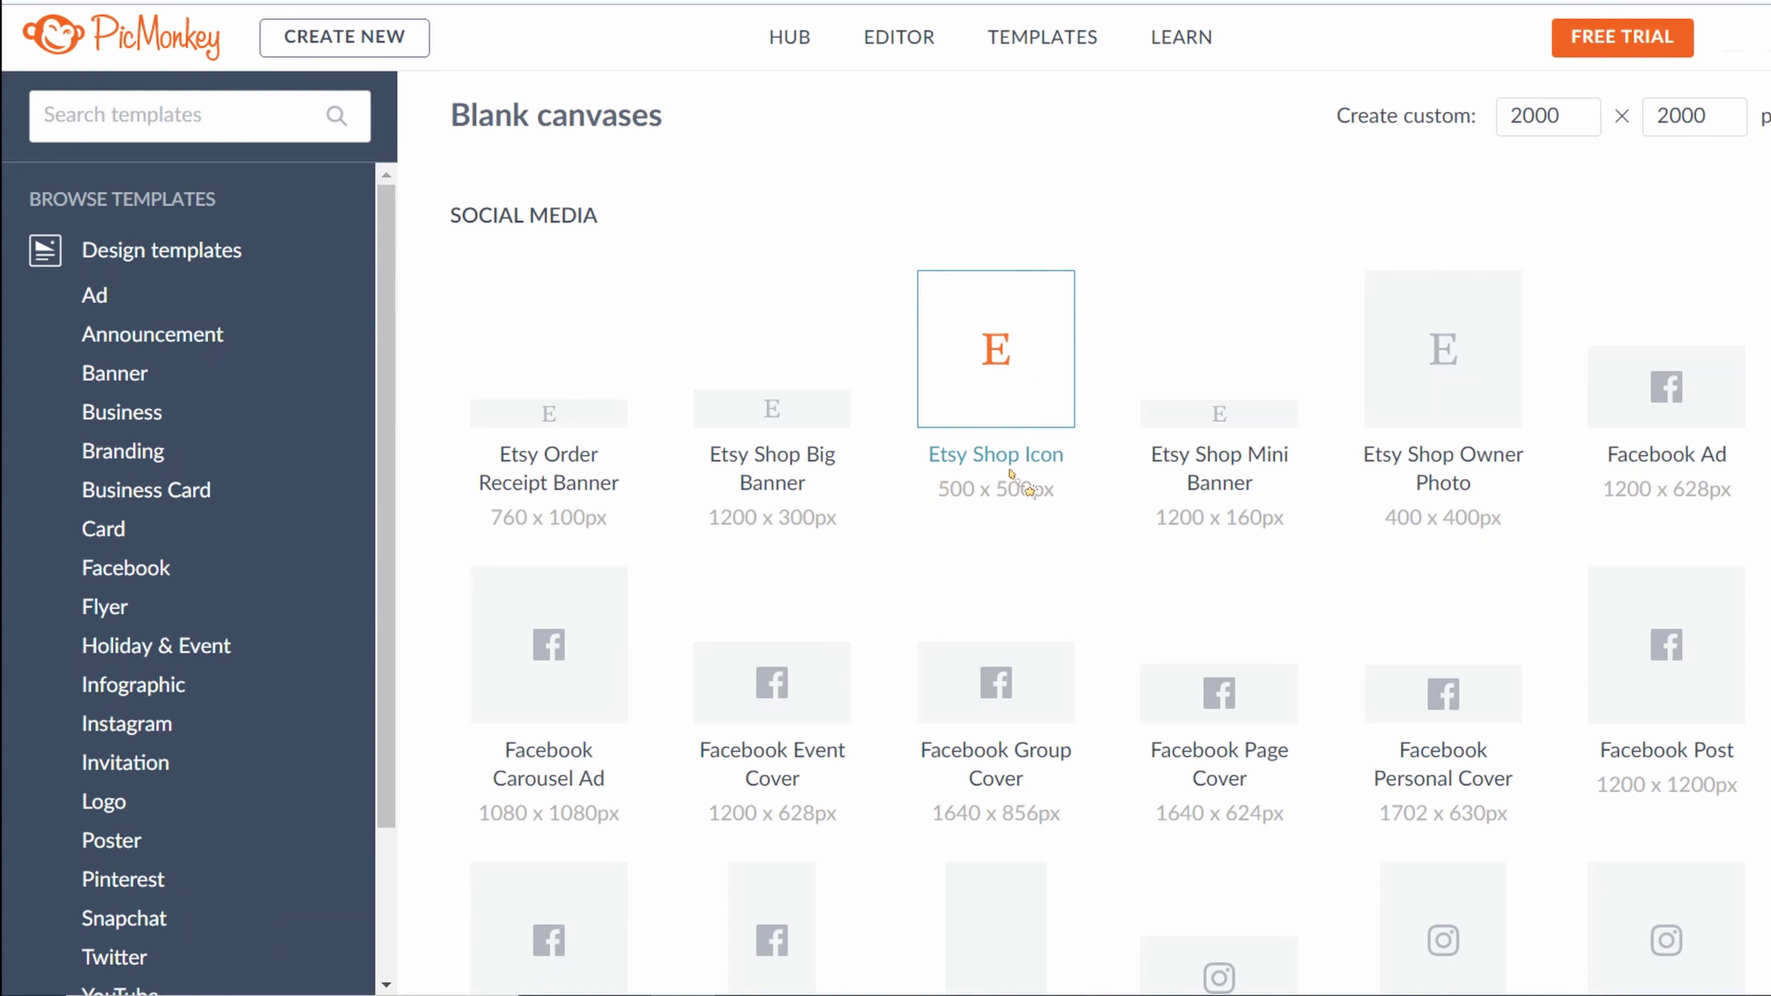
click(1023, 324)
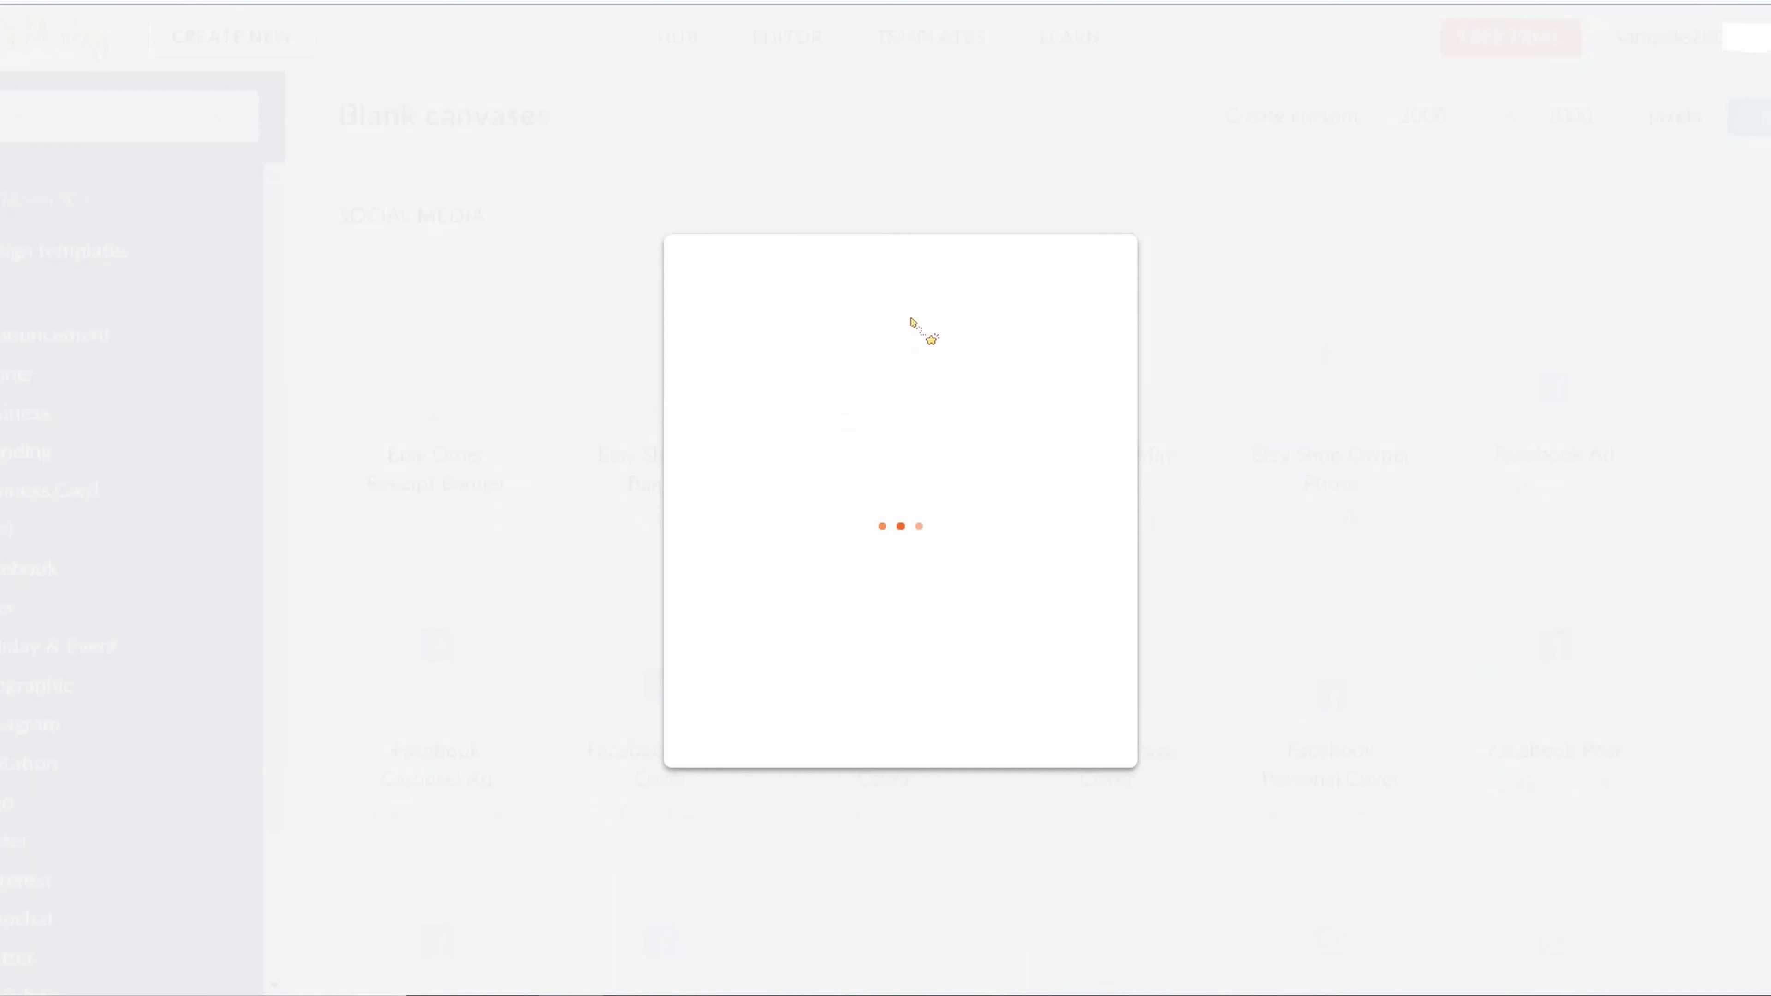
click(868, 701)
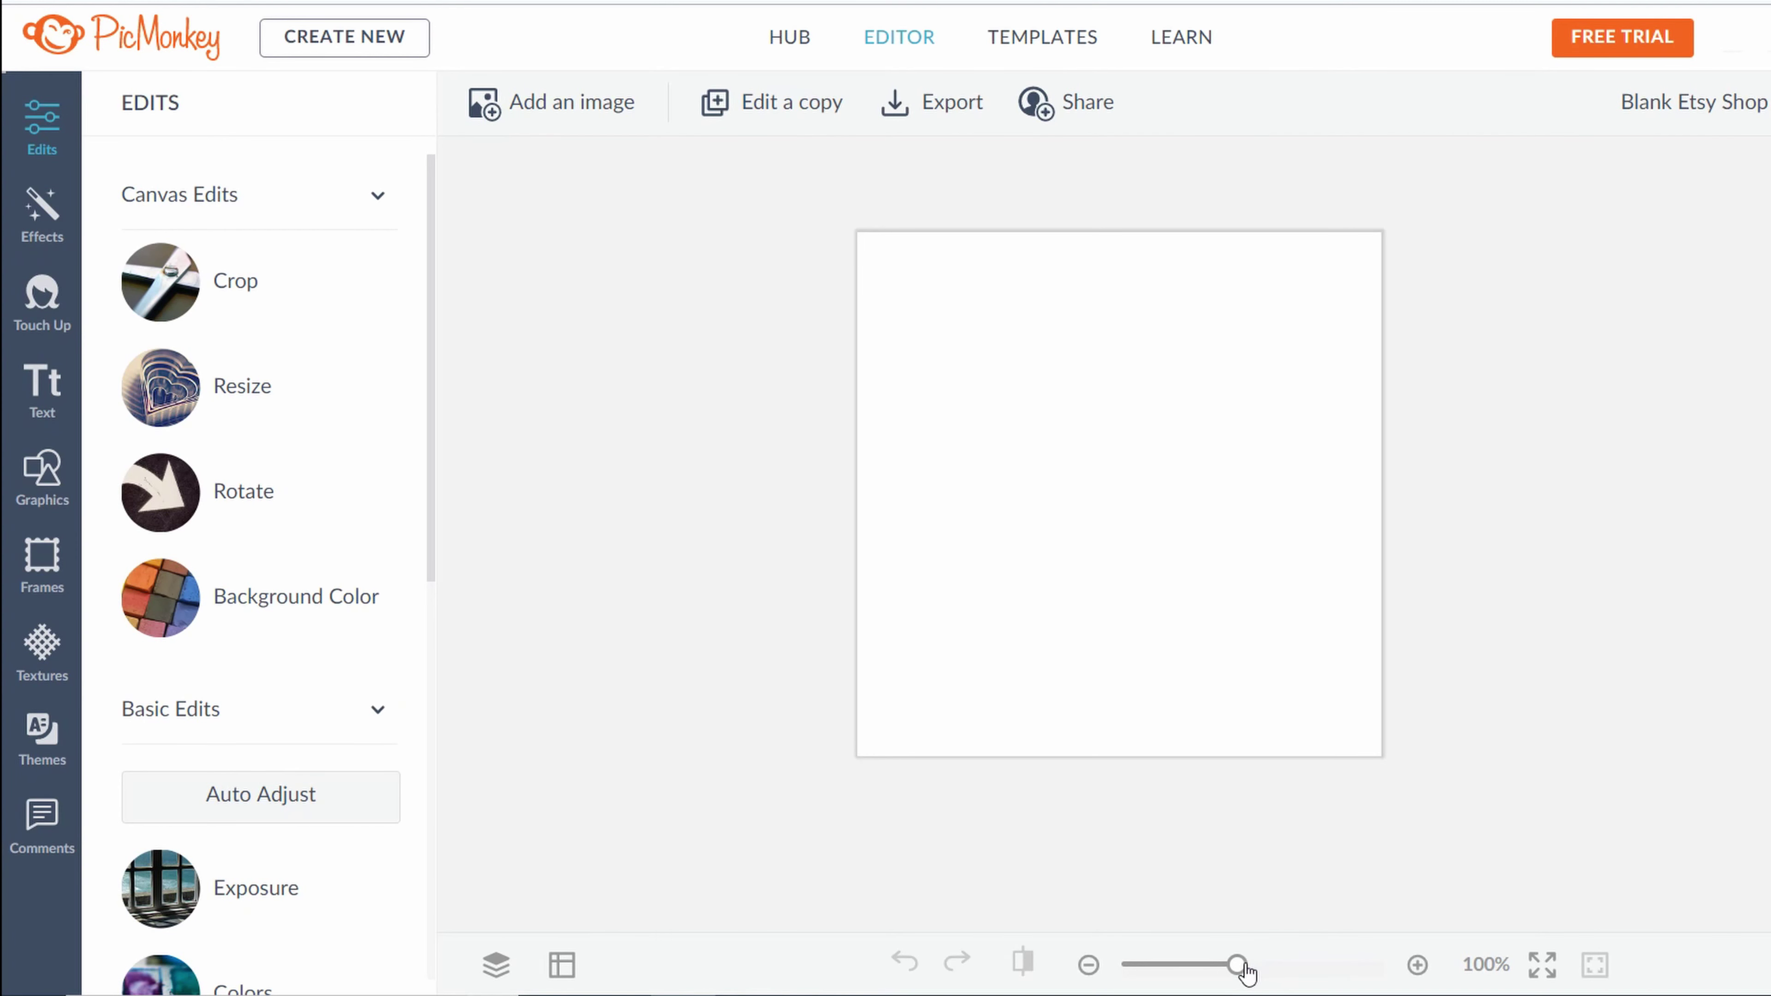
drag(1245, 975, 1257, 973)
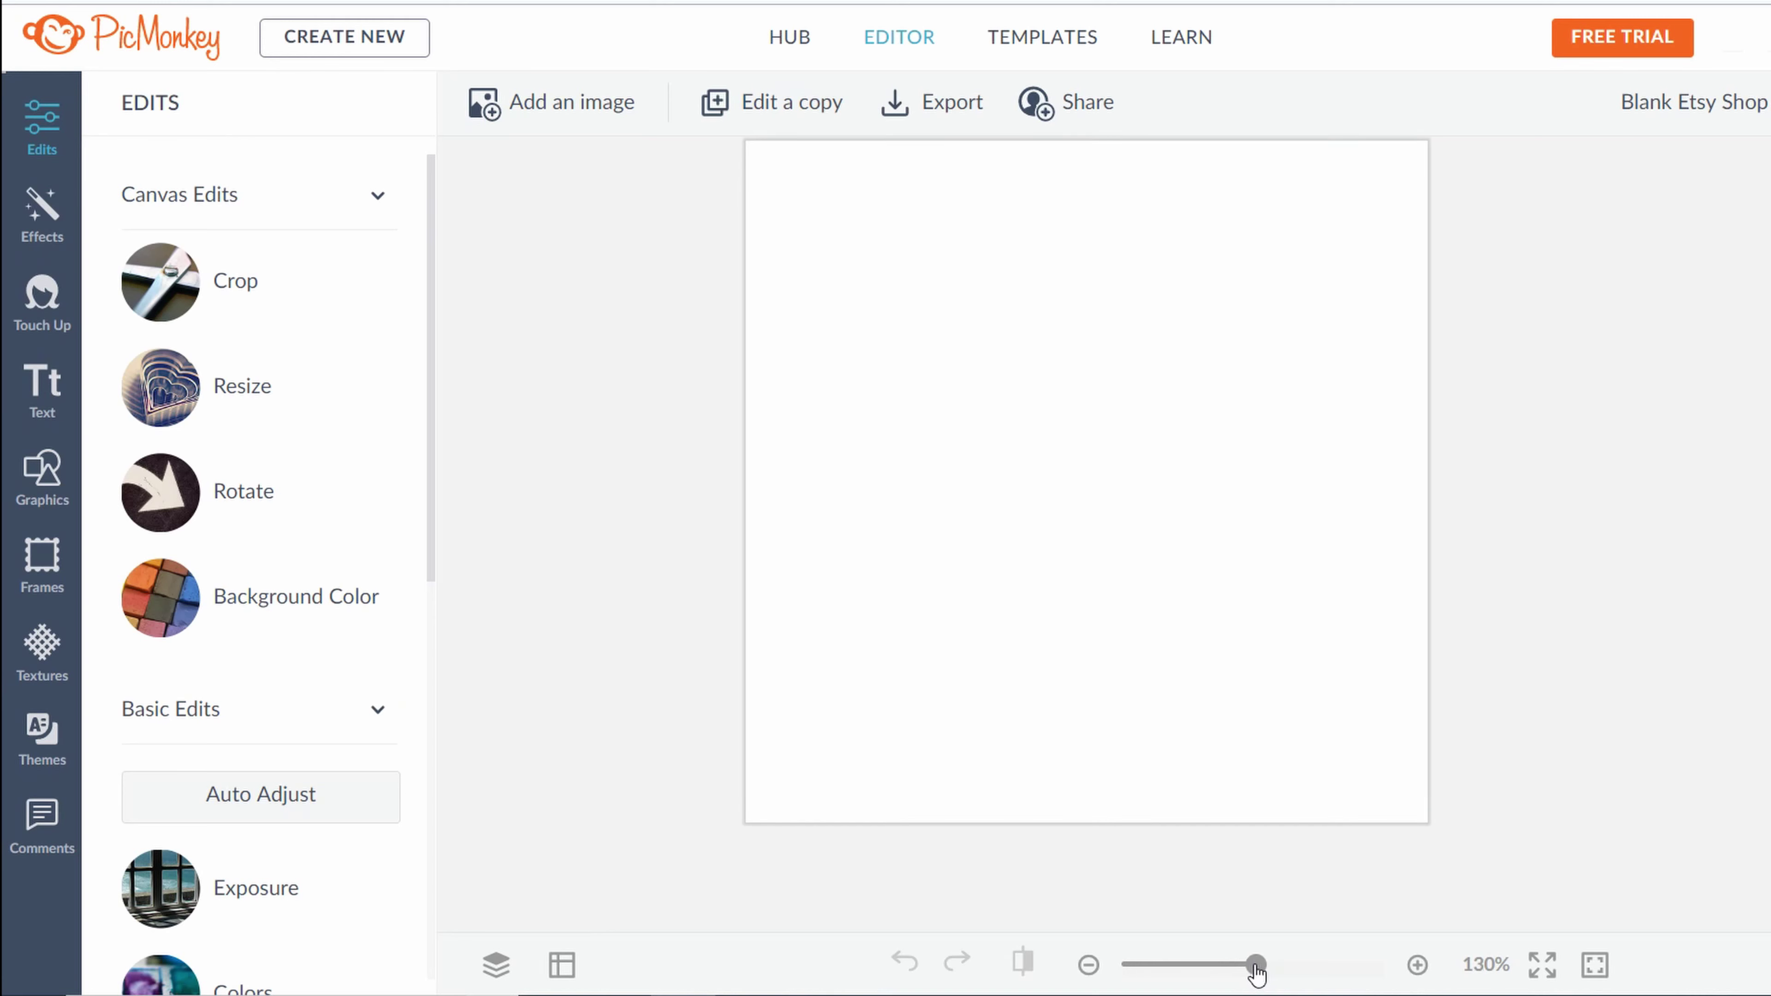
drag(1229, 727, 1276, 748)
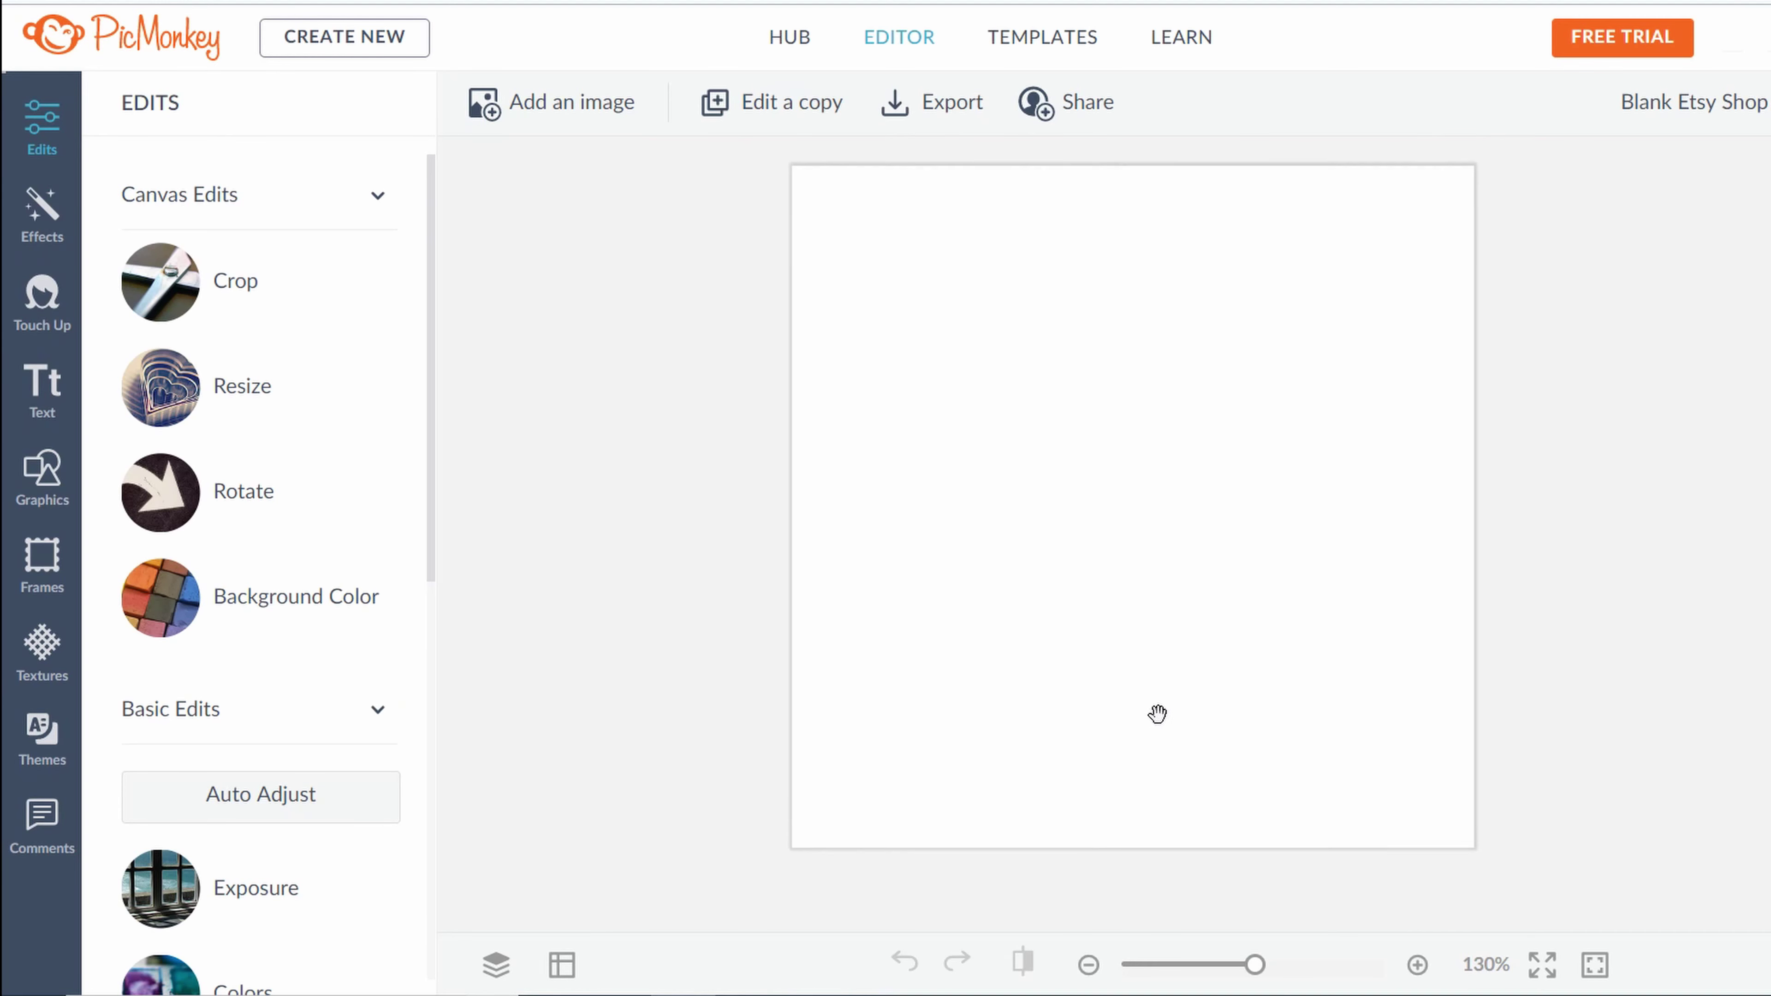
Apply an Ombre effect to the canvas background, fading from light yellow at the top to magenta #d438c7 at the bottom
click(46, 212)
scroll(321, 279, down, 10)
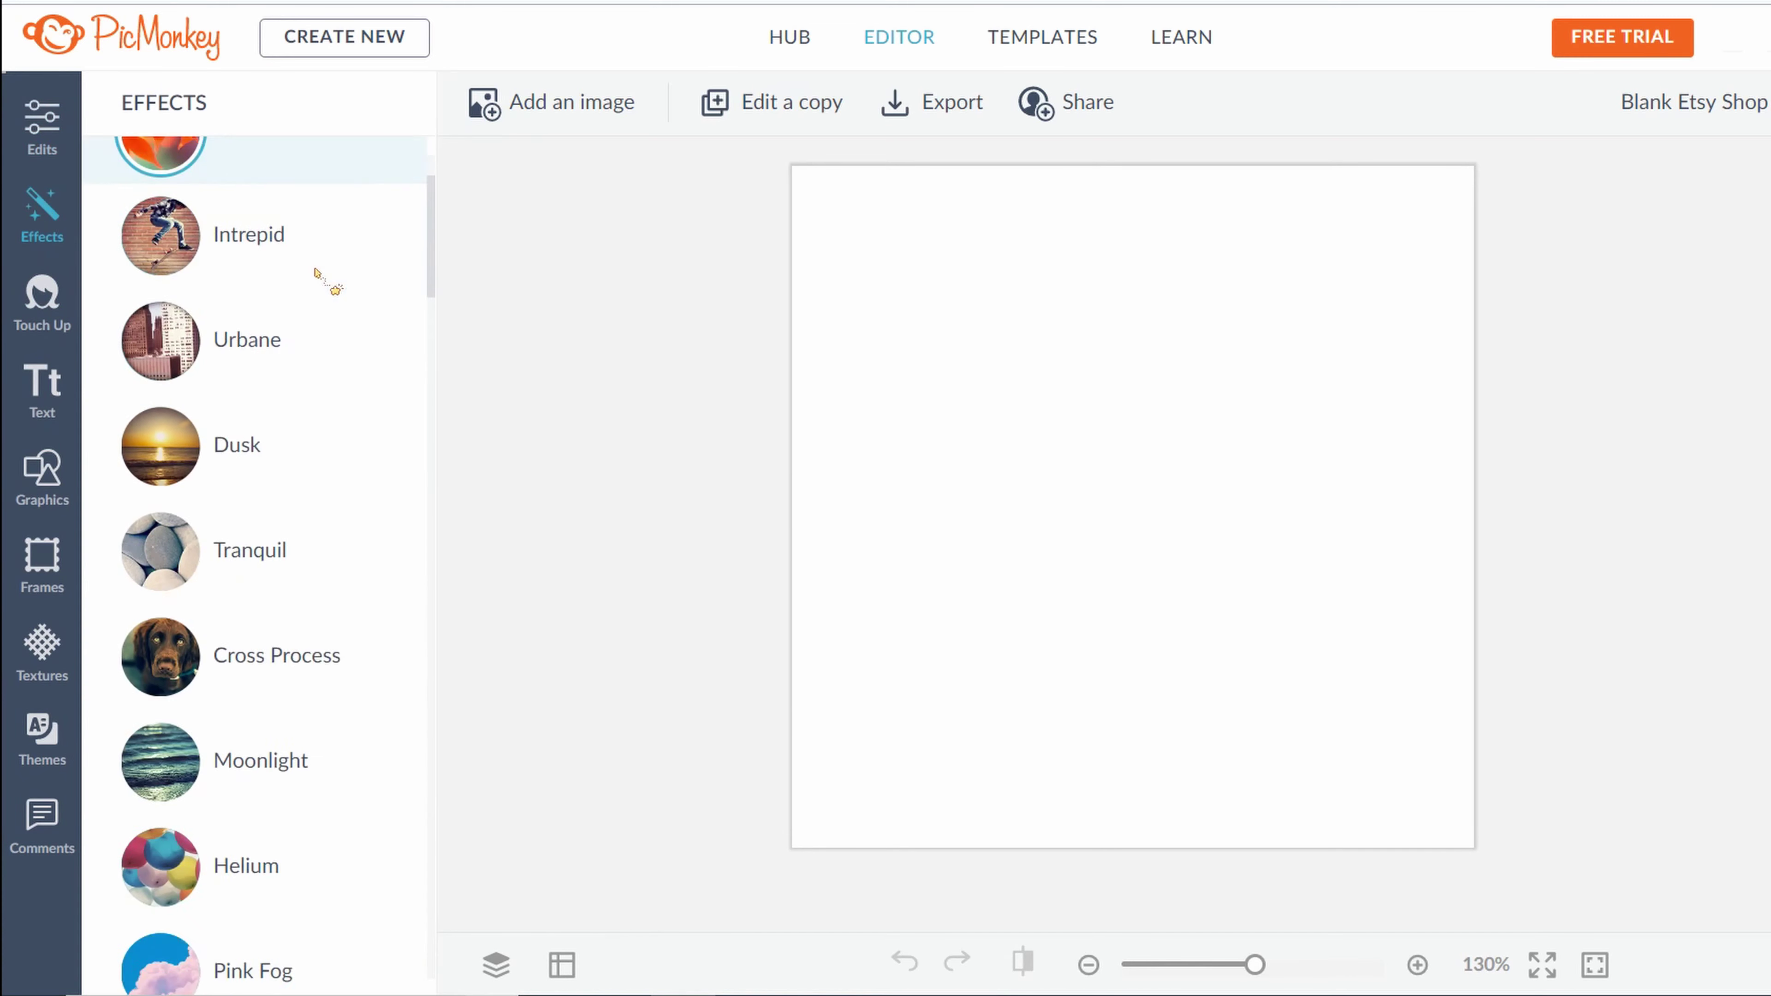
scroll(318, 276, down, 4)
scroll(313, 269, down, 10)
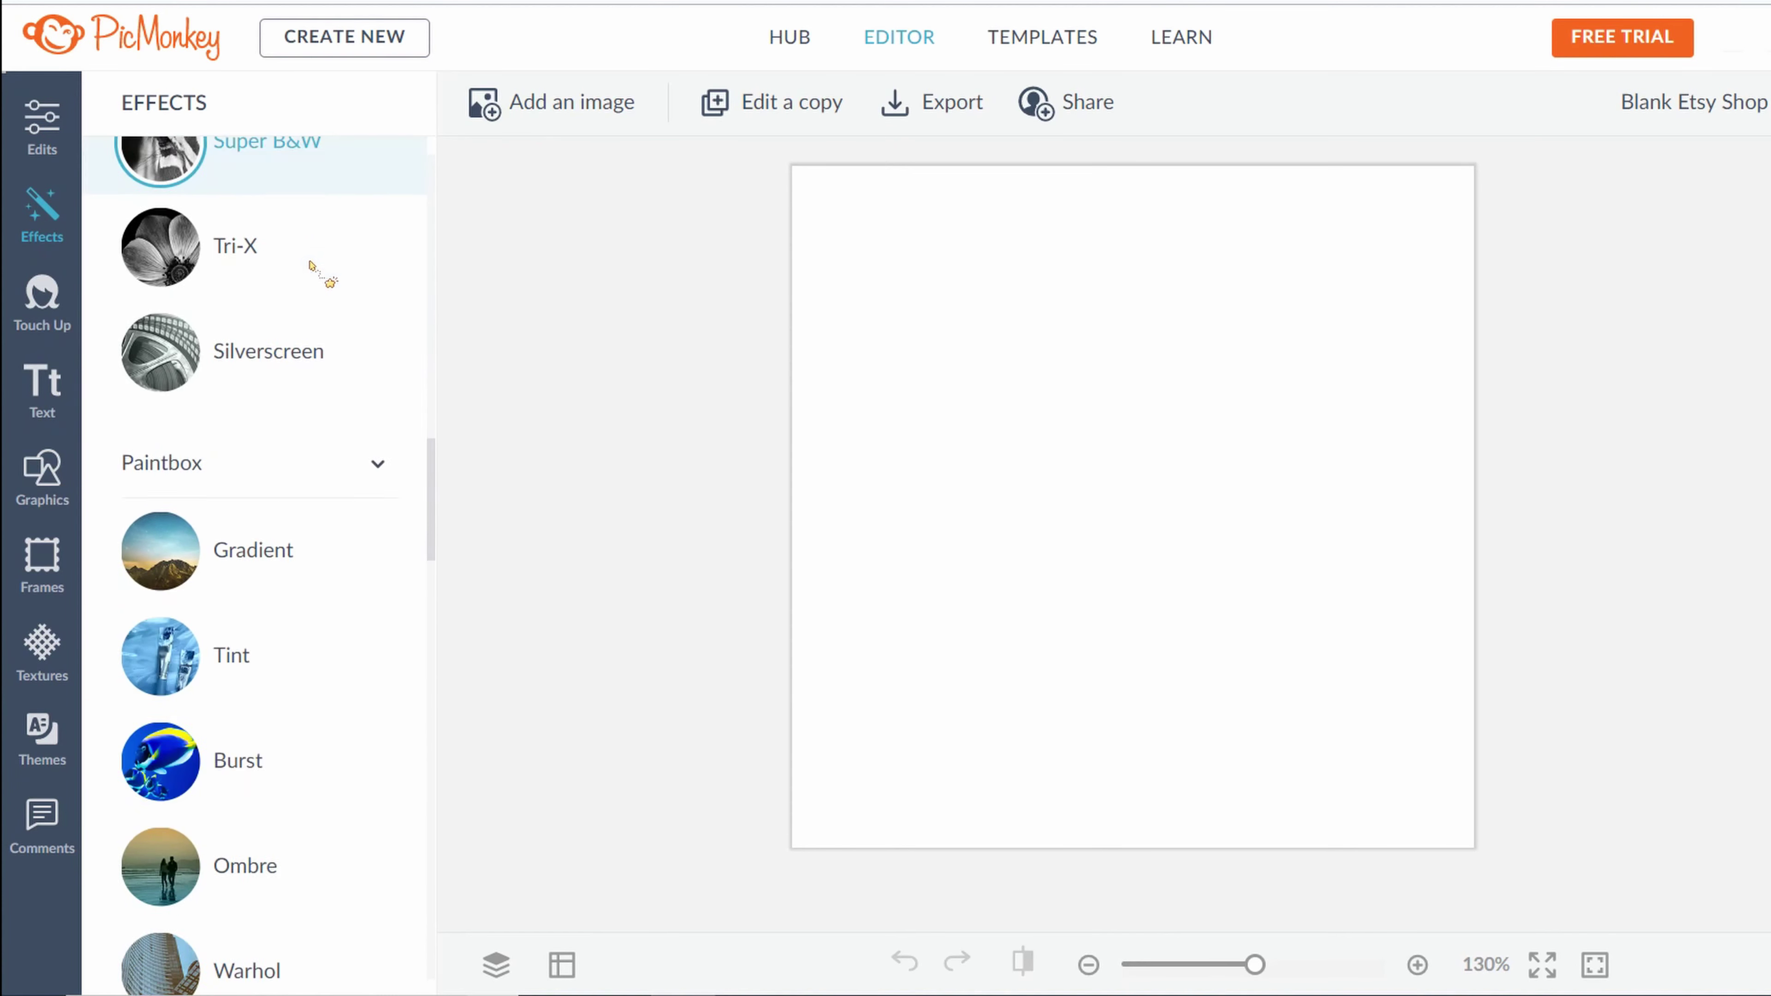
scroll(318, 269, down, 5)
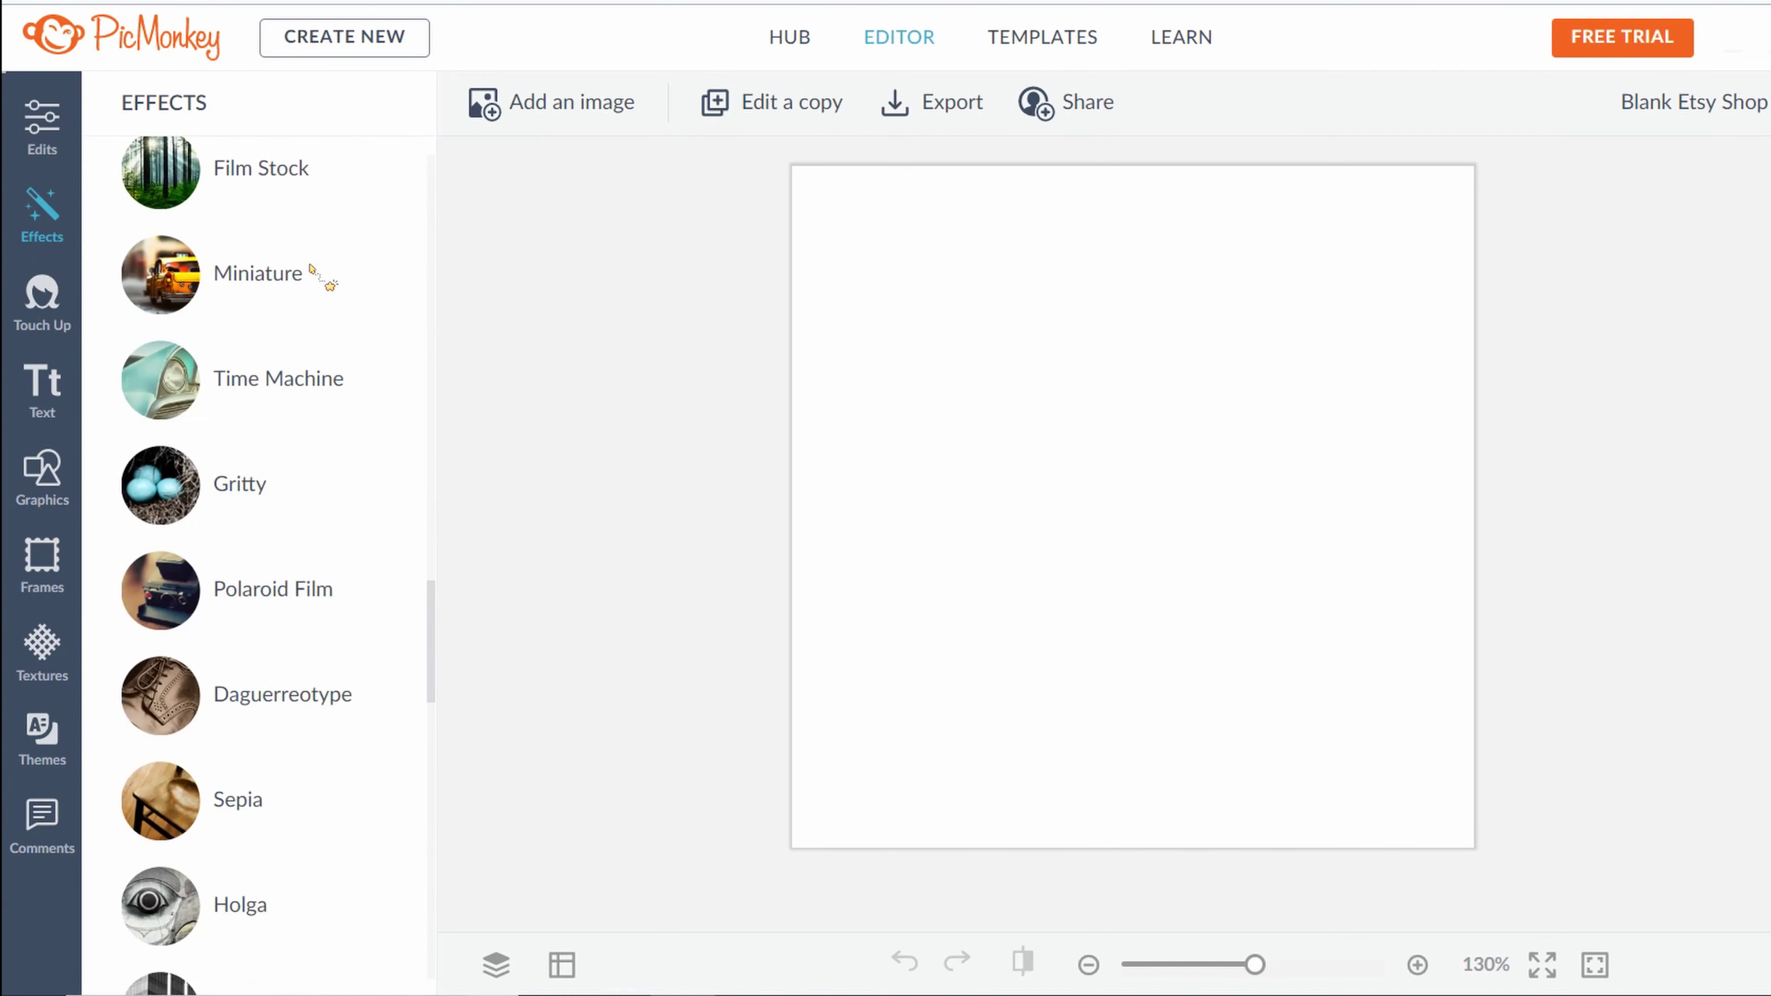
scroll(317, 269, up, 10)
scroll(299, 322, up, 2)
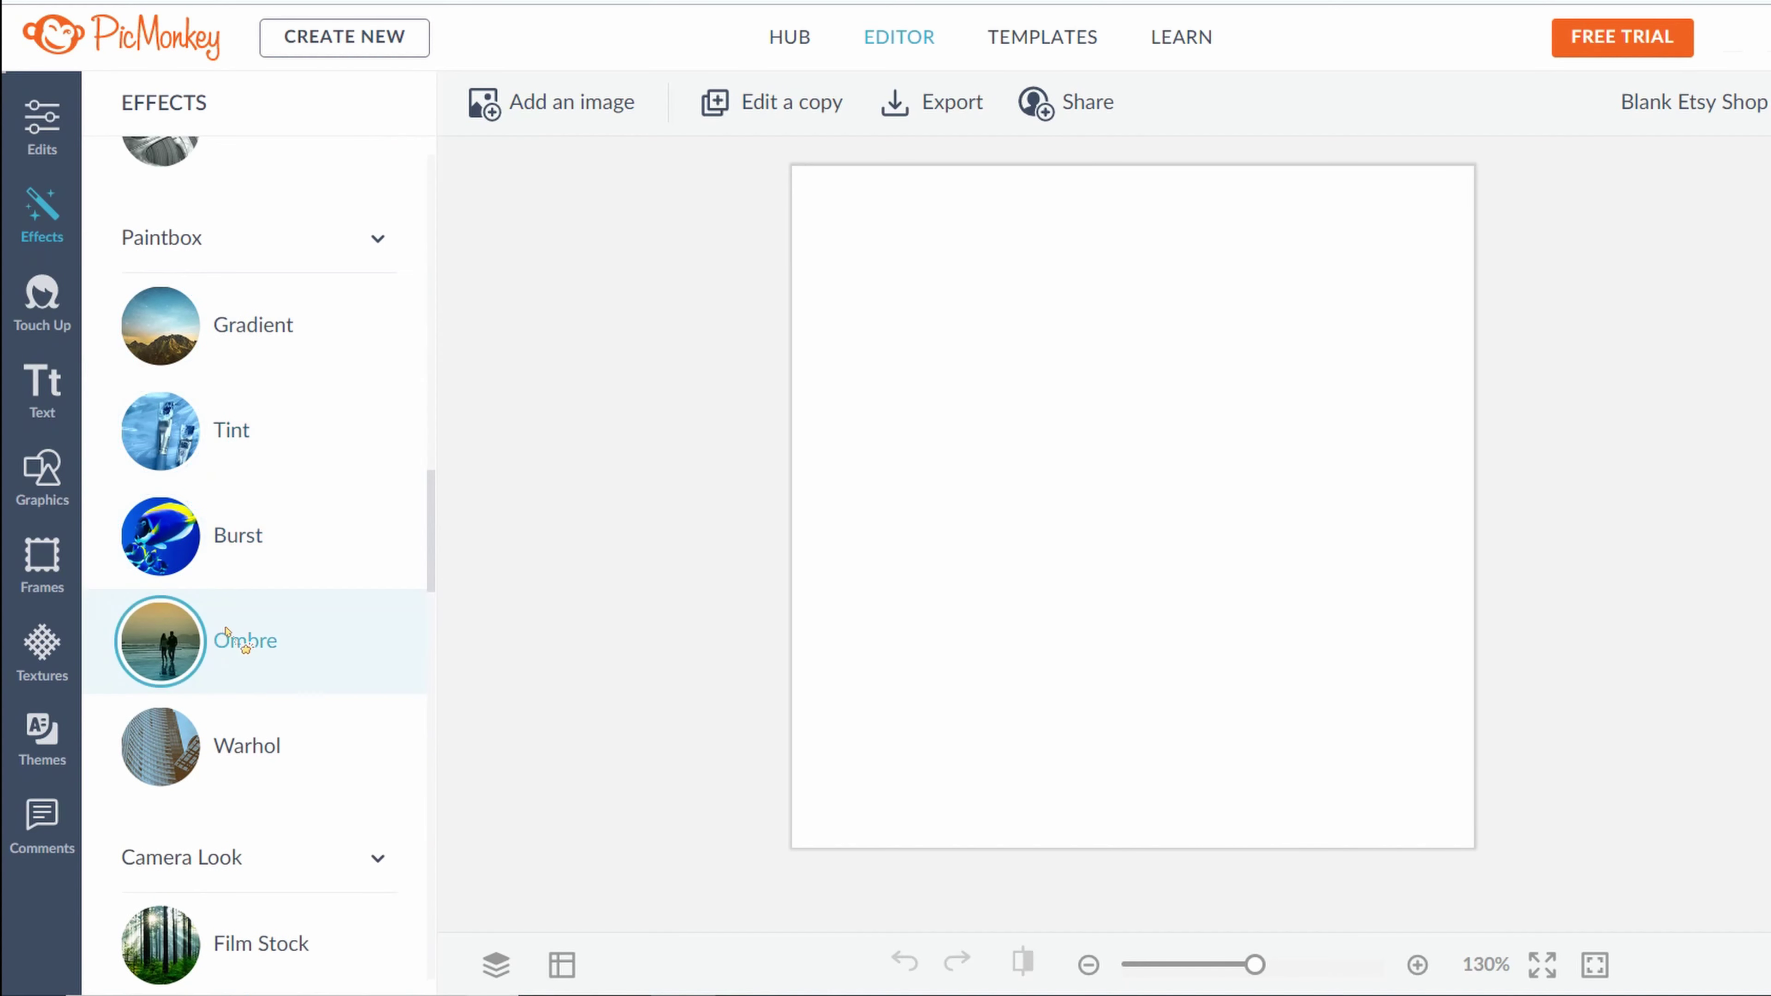
click(275, 670)
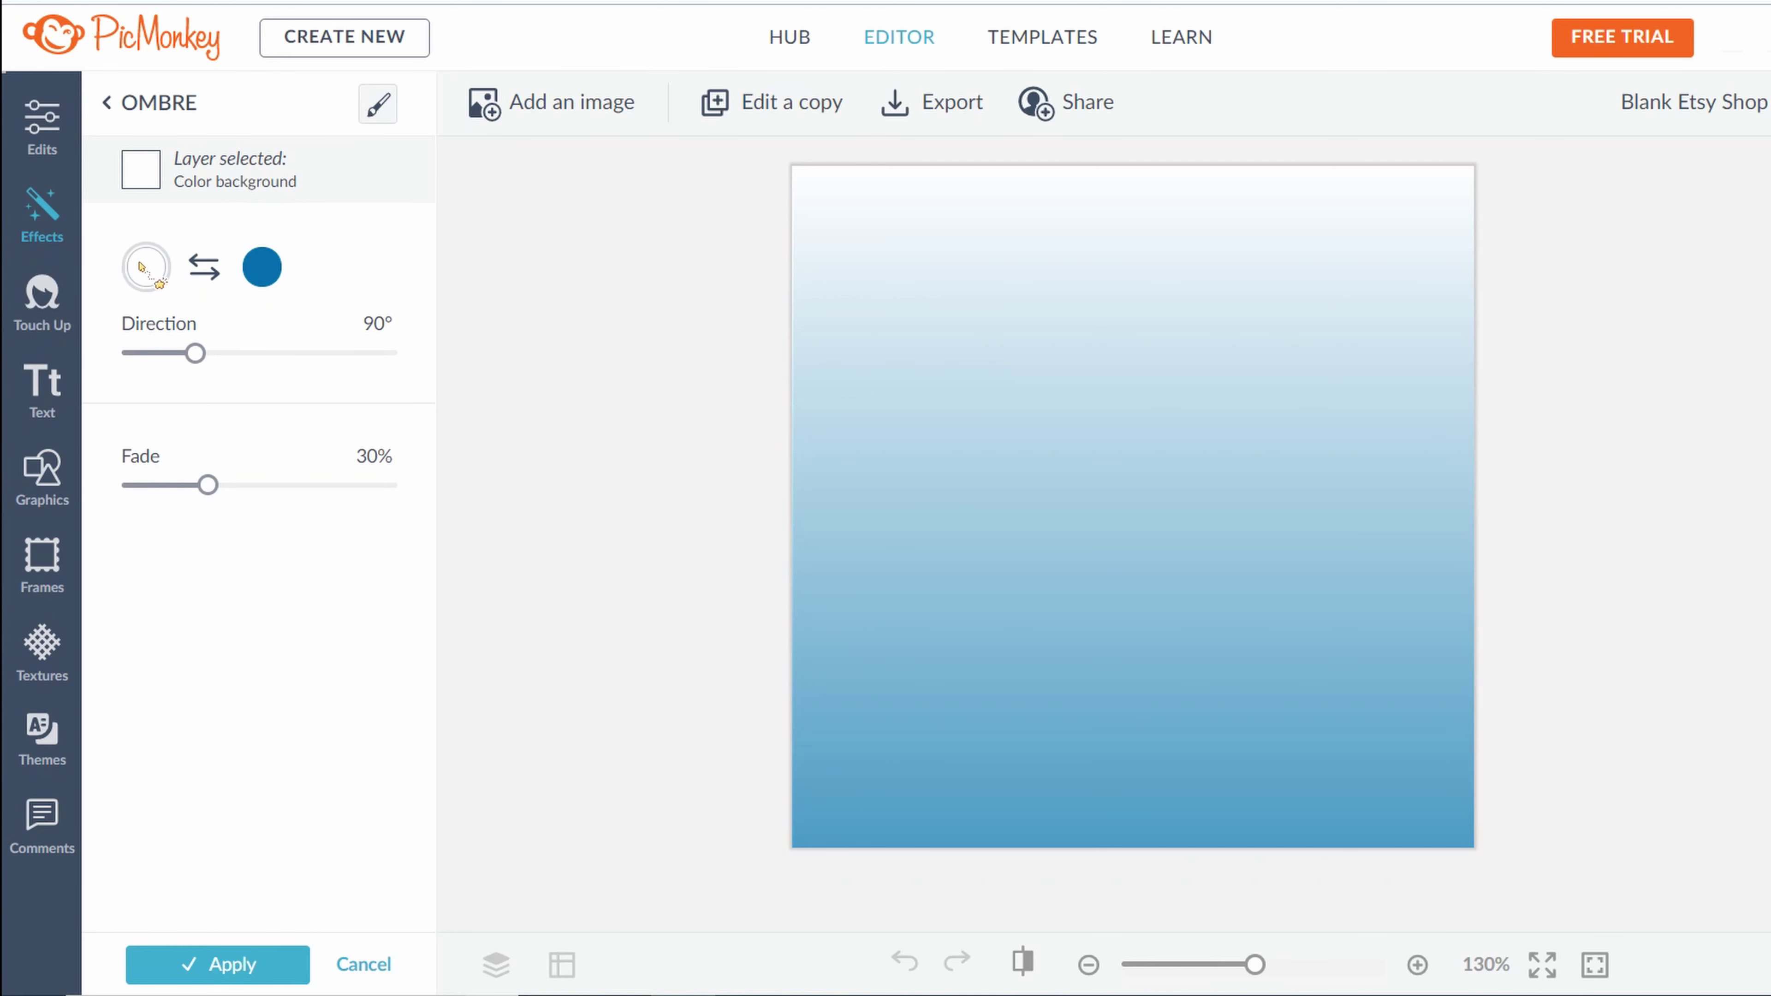
click(145, 272)
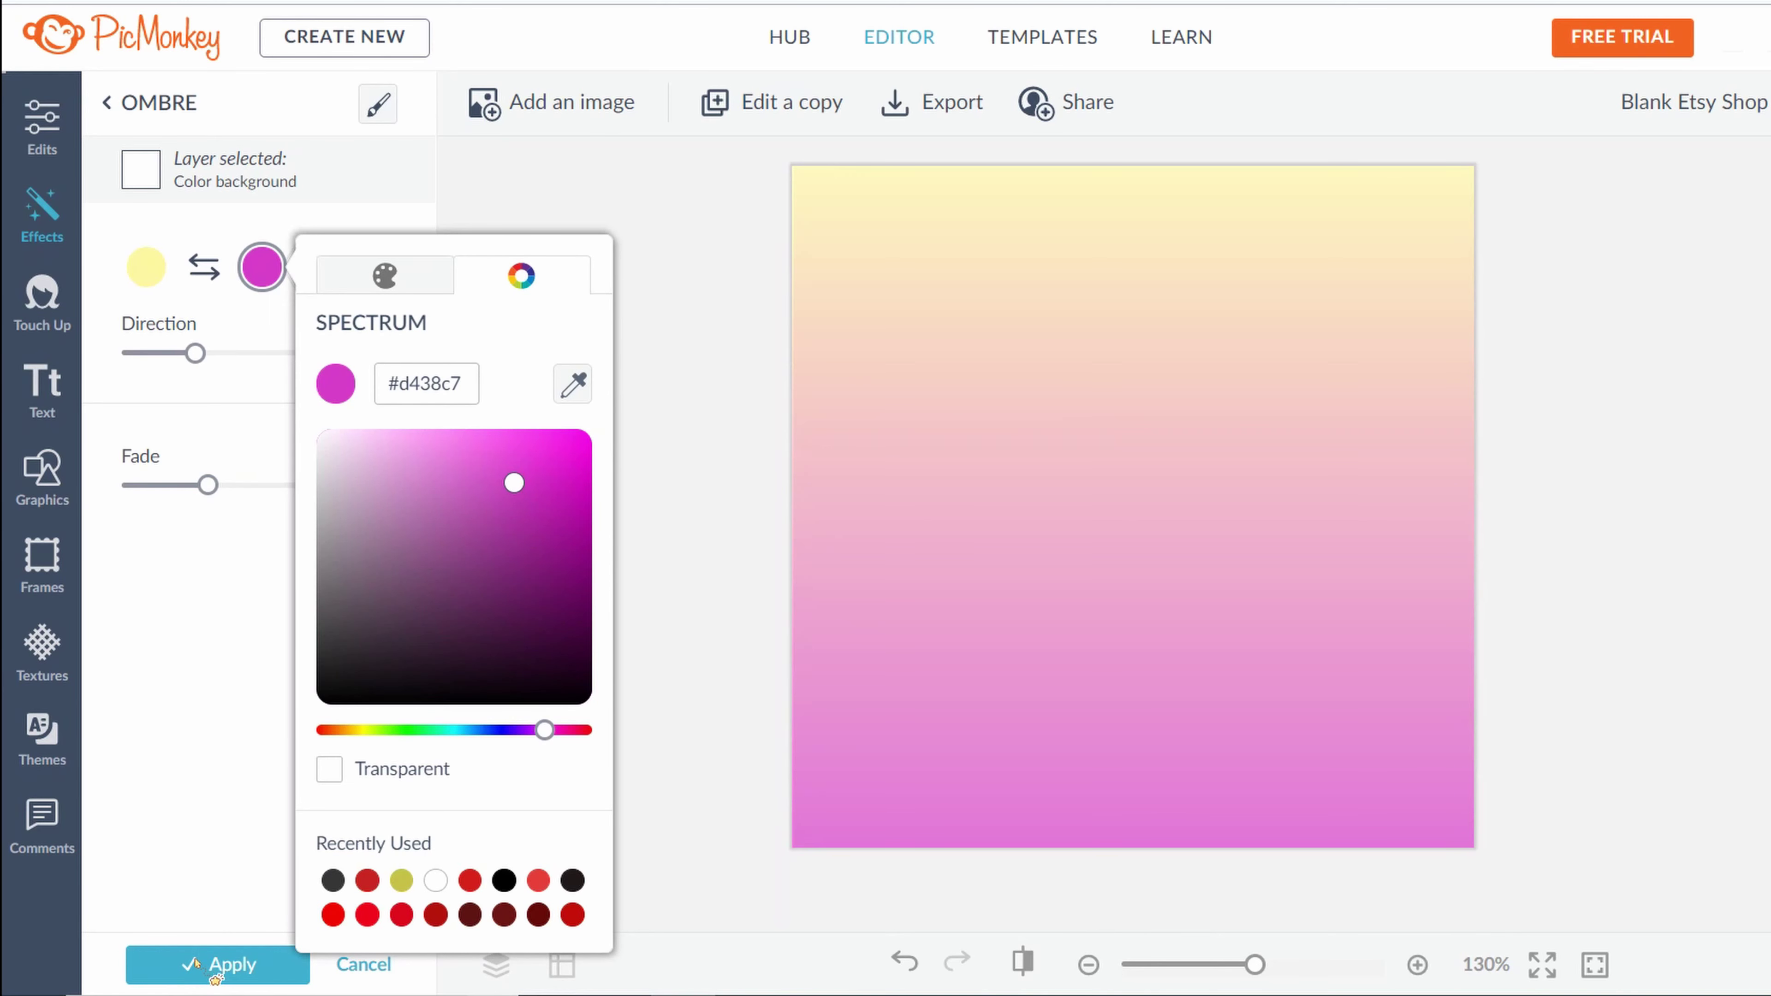
click(209, 967)
click(202, 963)
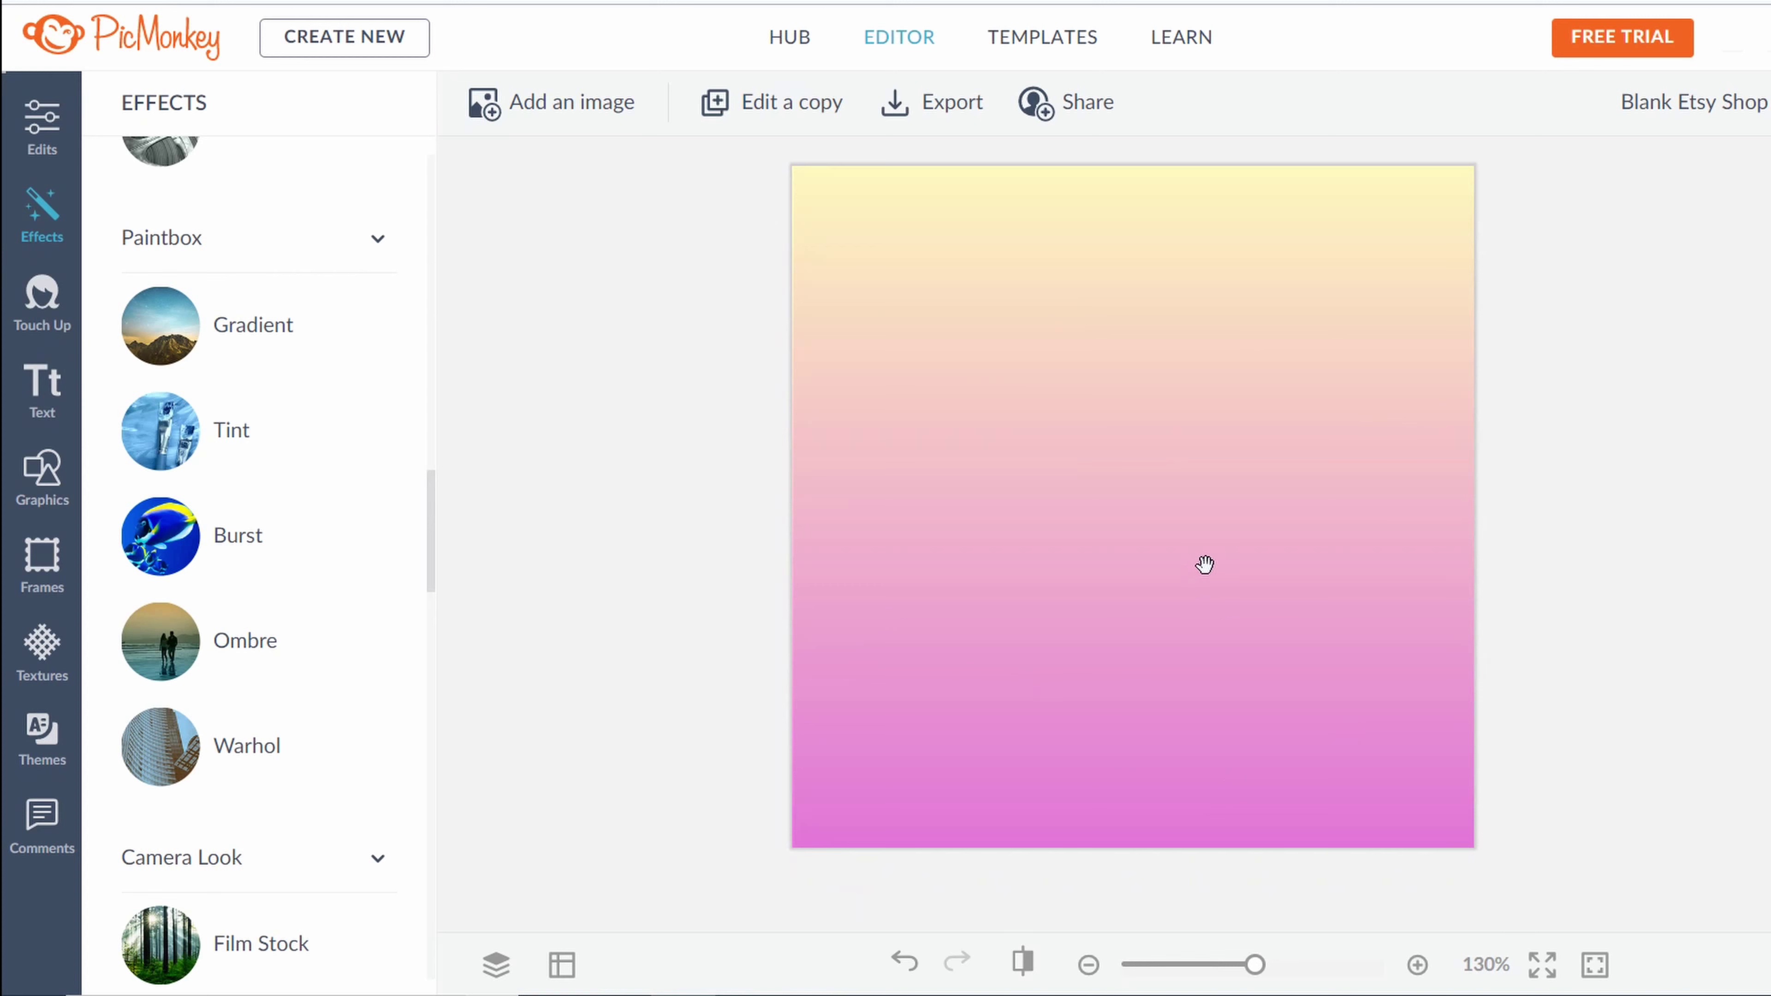
Add the Pfp image from the computer's Desktop to the canvas as a graphic
click(43, 480)
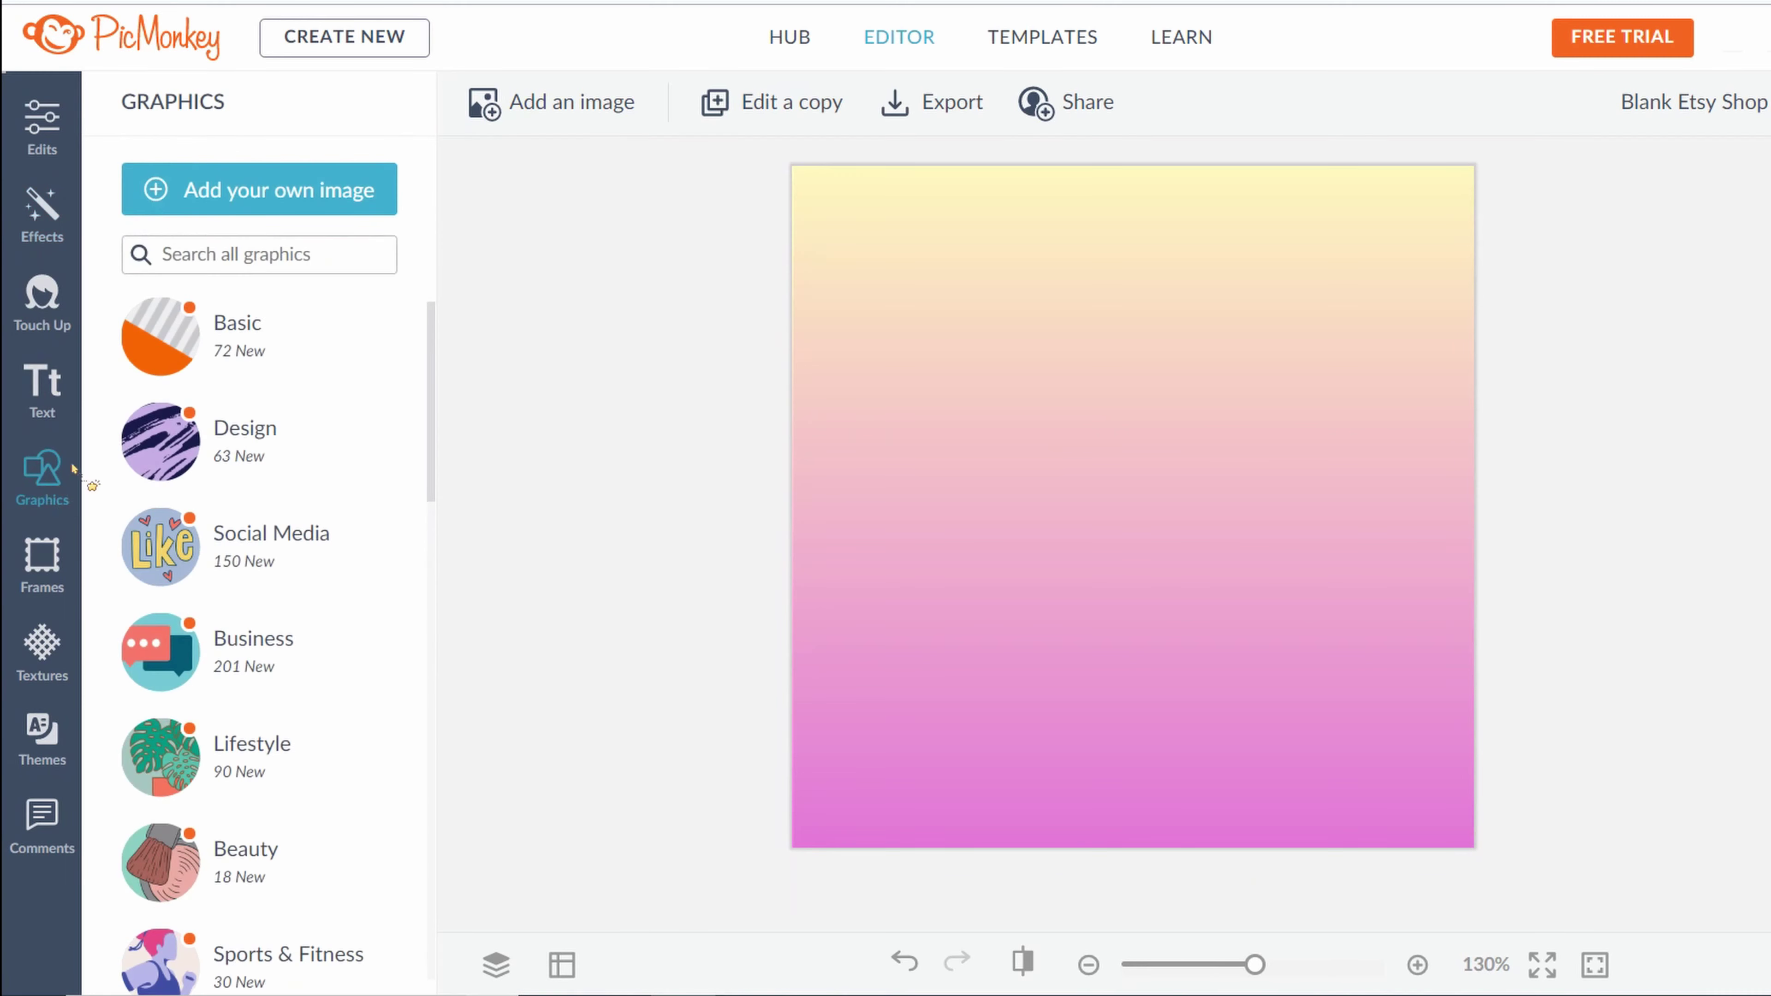
click(232, 199)
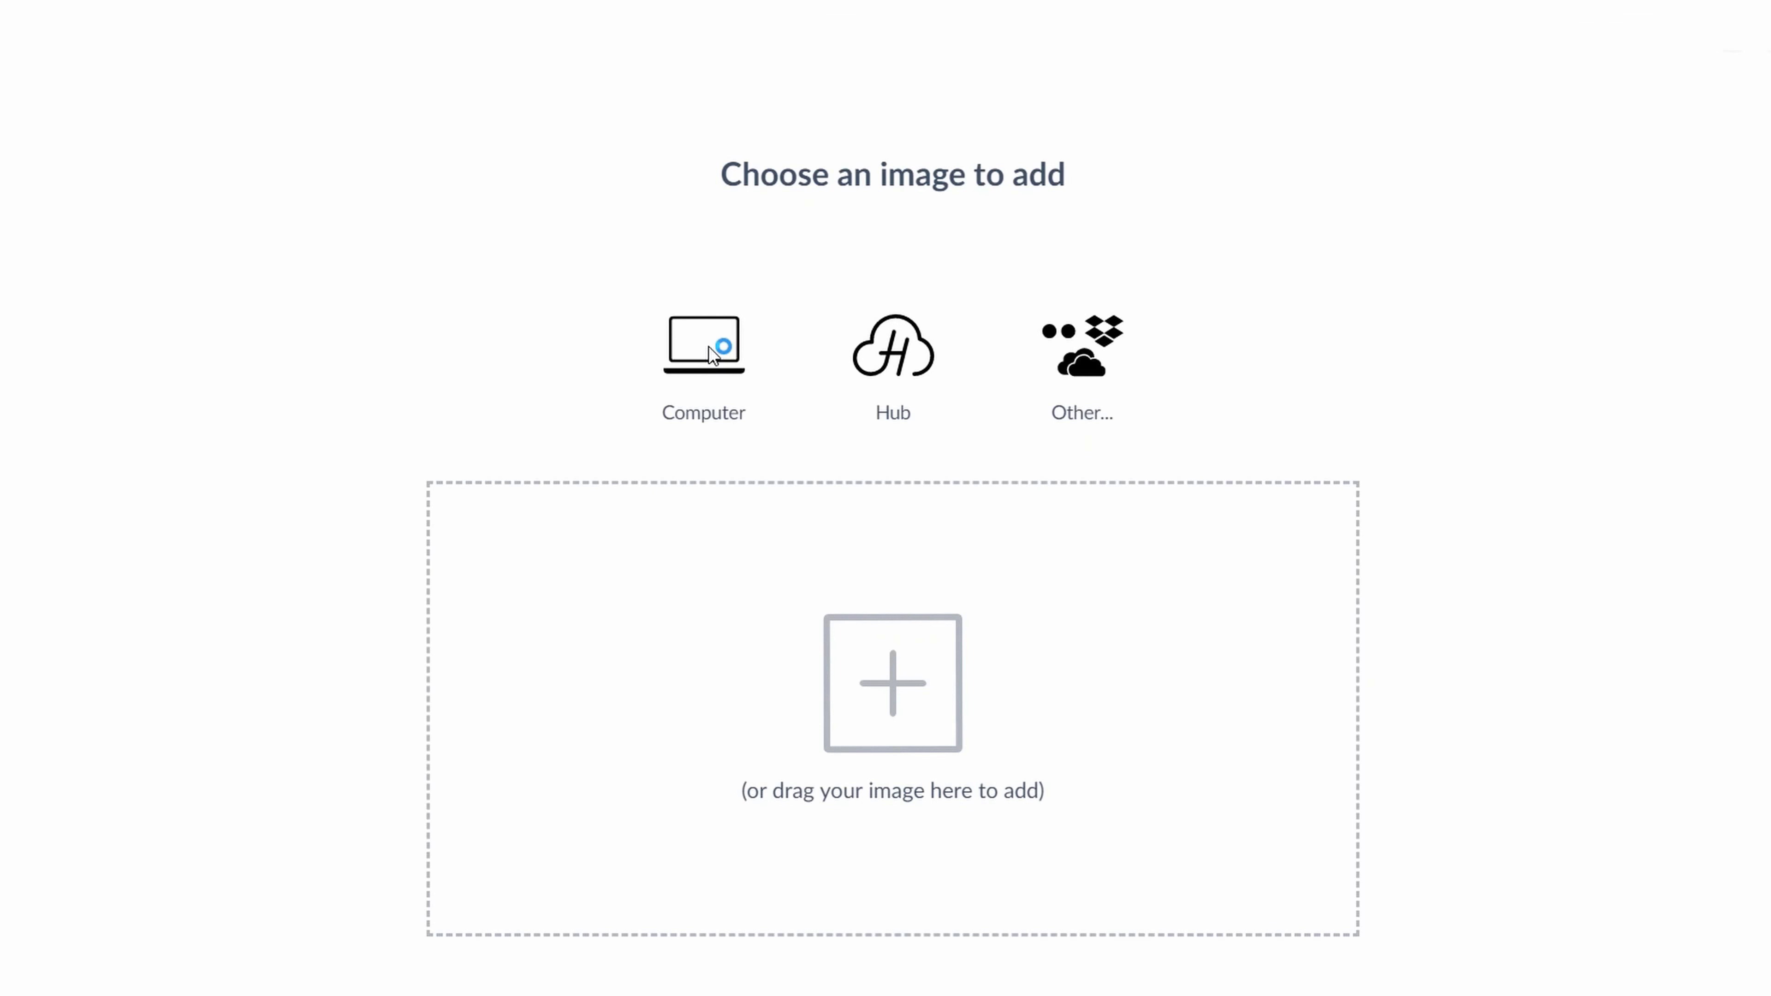
click(279, 123)
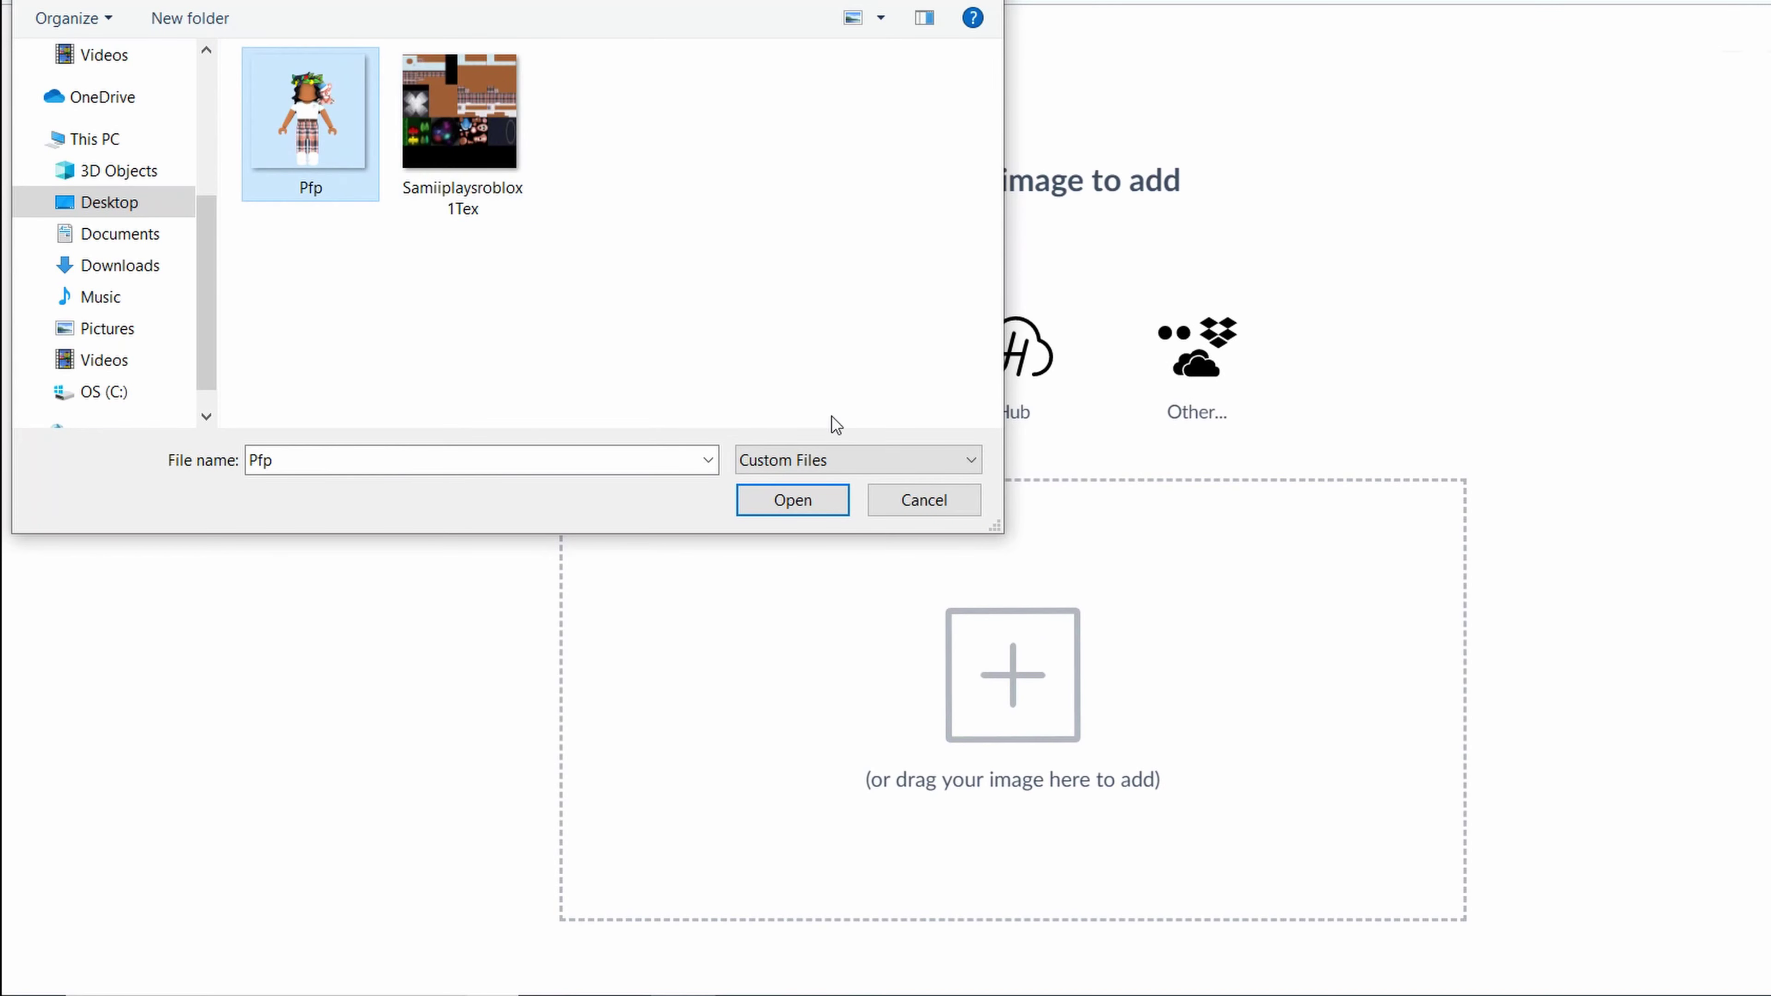
click(795, 499)
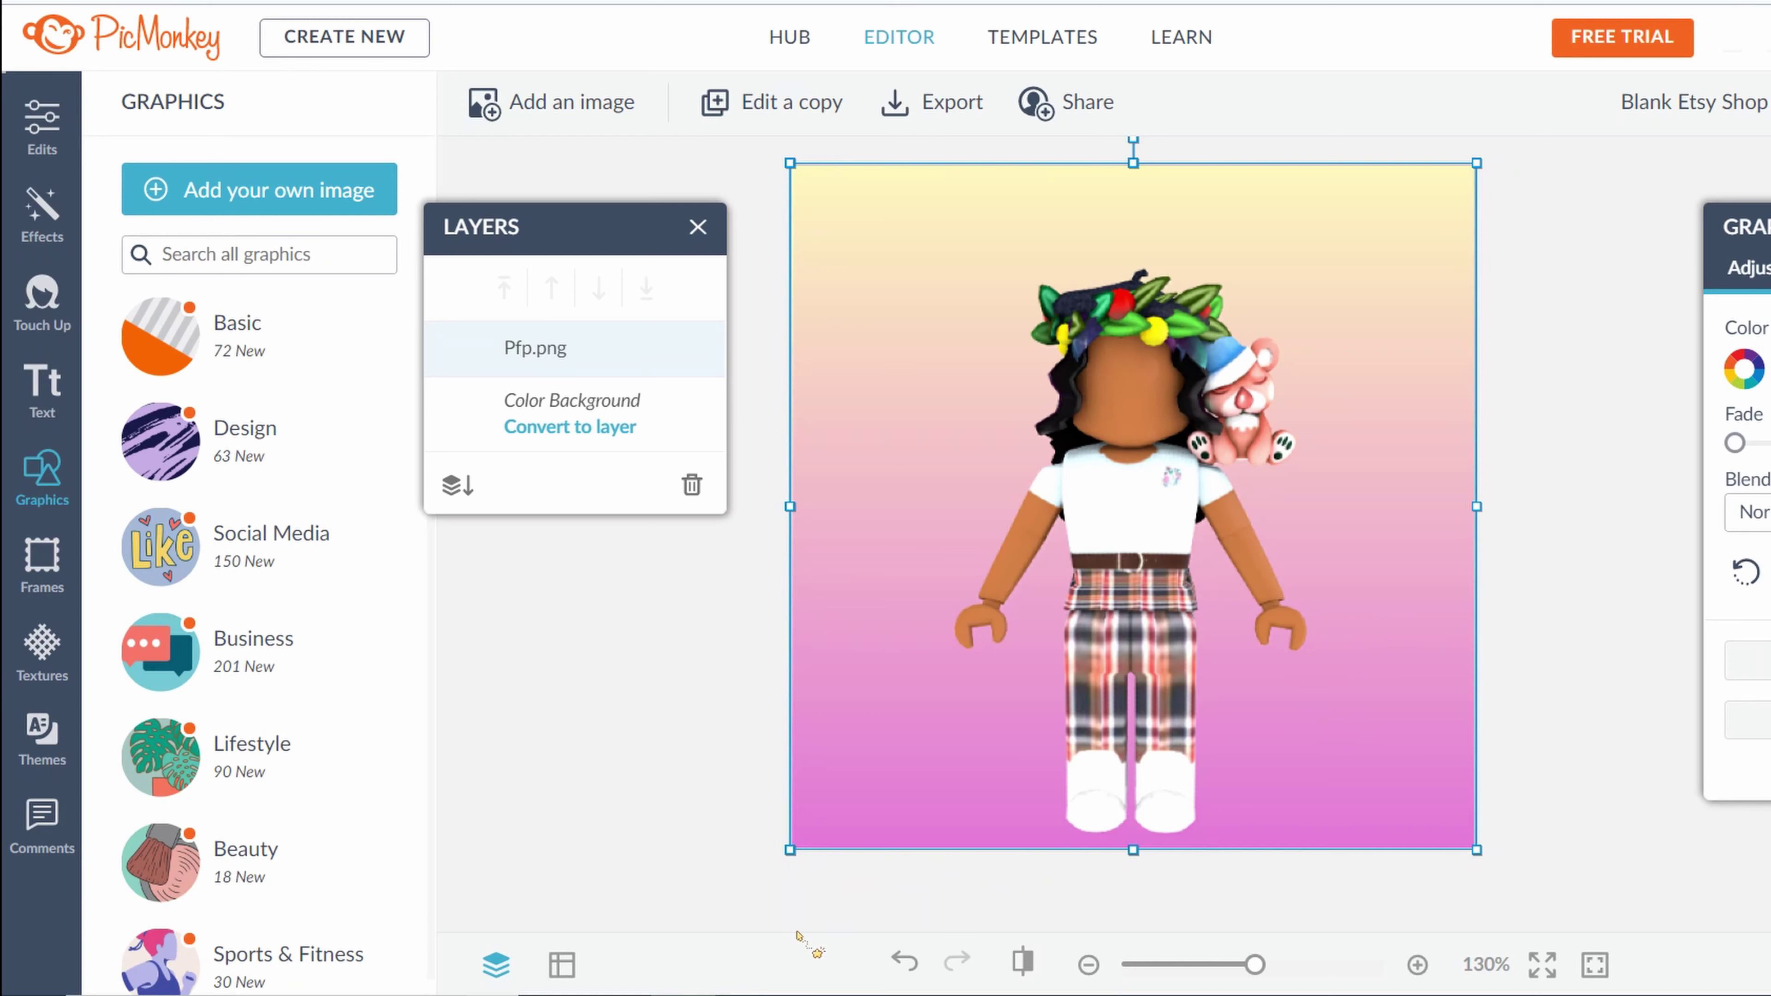
Enlarge and position the avatar image so its head and upper body fill the canvas
click(563, 962)
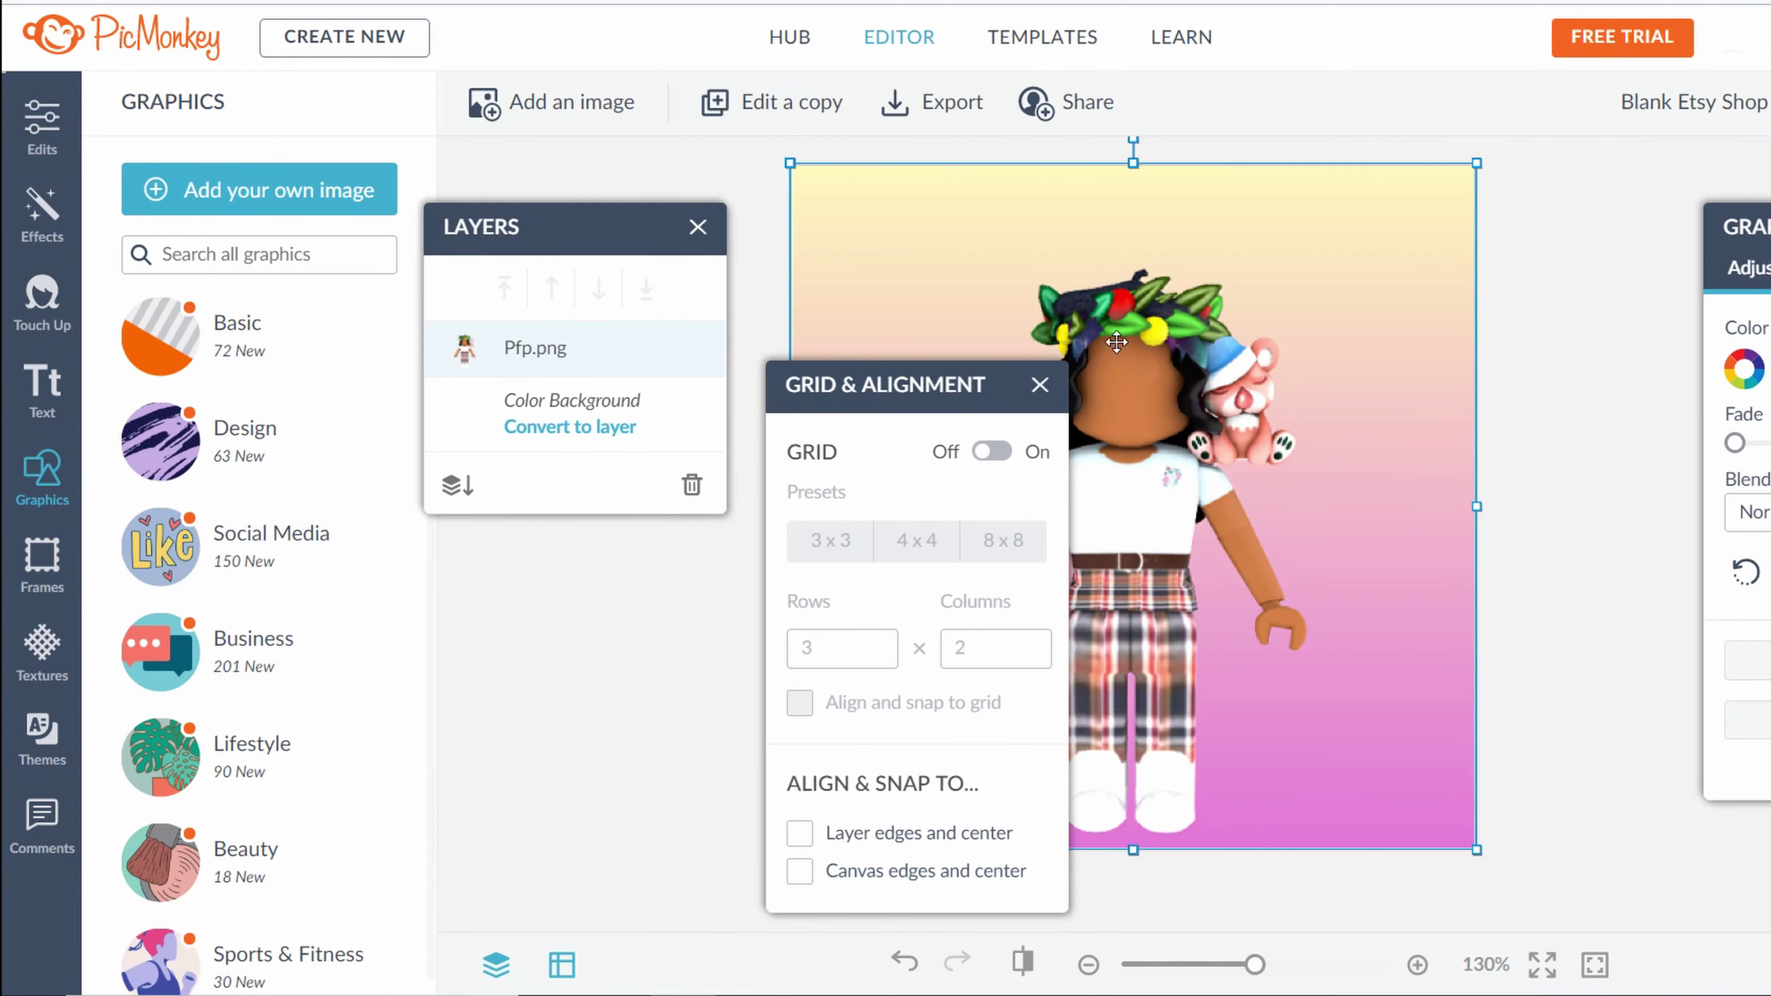
click(1039, 384)
drag(791, 166, 596, 42)
click(517, 479)
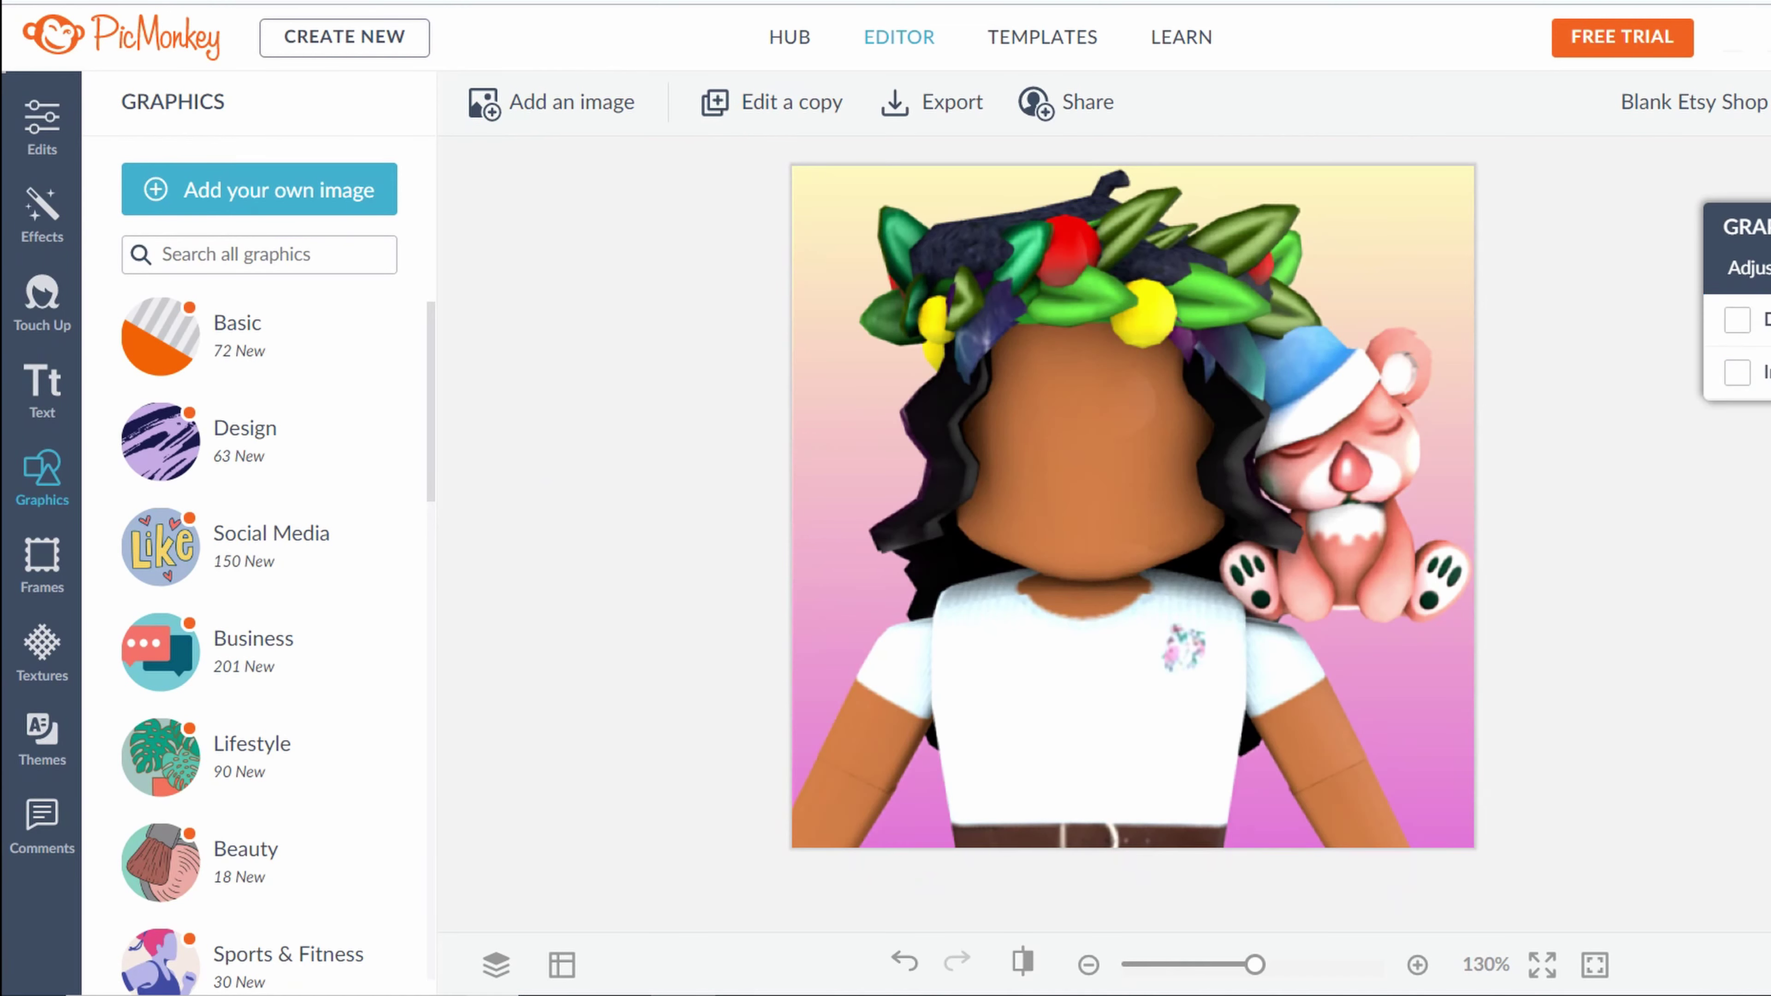
Give the avatar a drop shadow that forms a soft outline in the peach color #f1a07d
click(1737, 321)
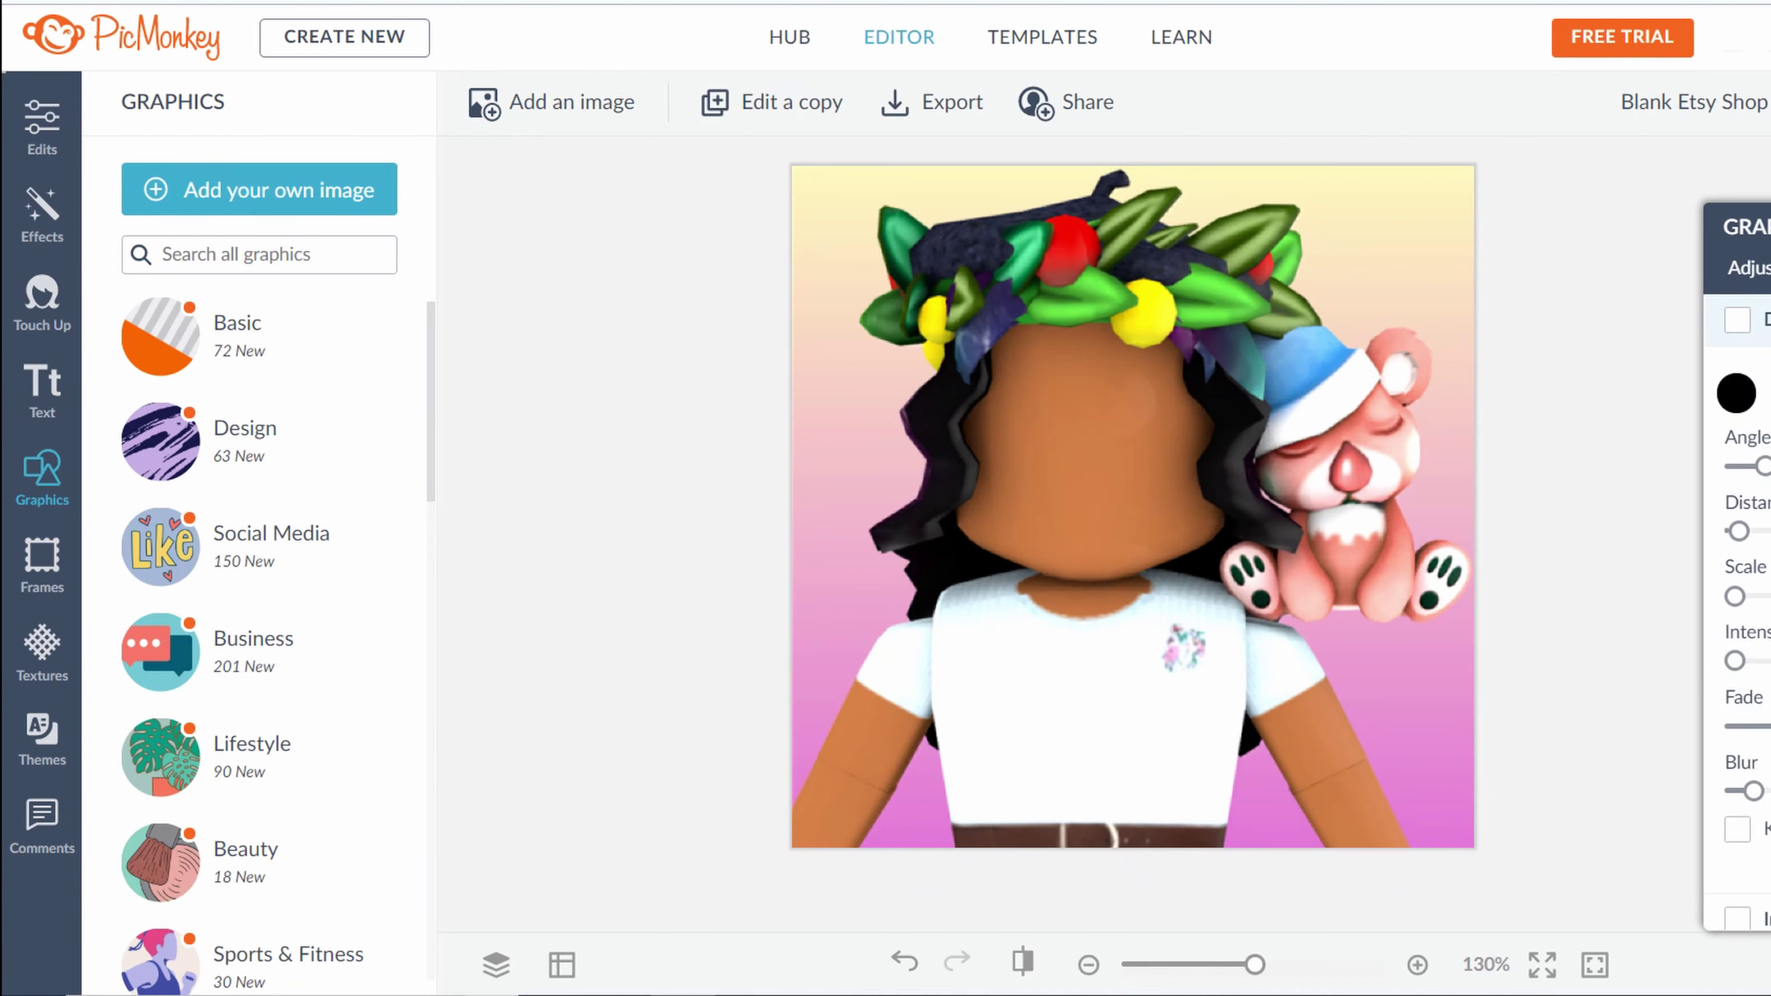
click(1736, 392)
click(1594, 912)
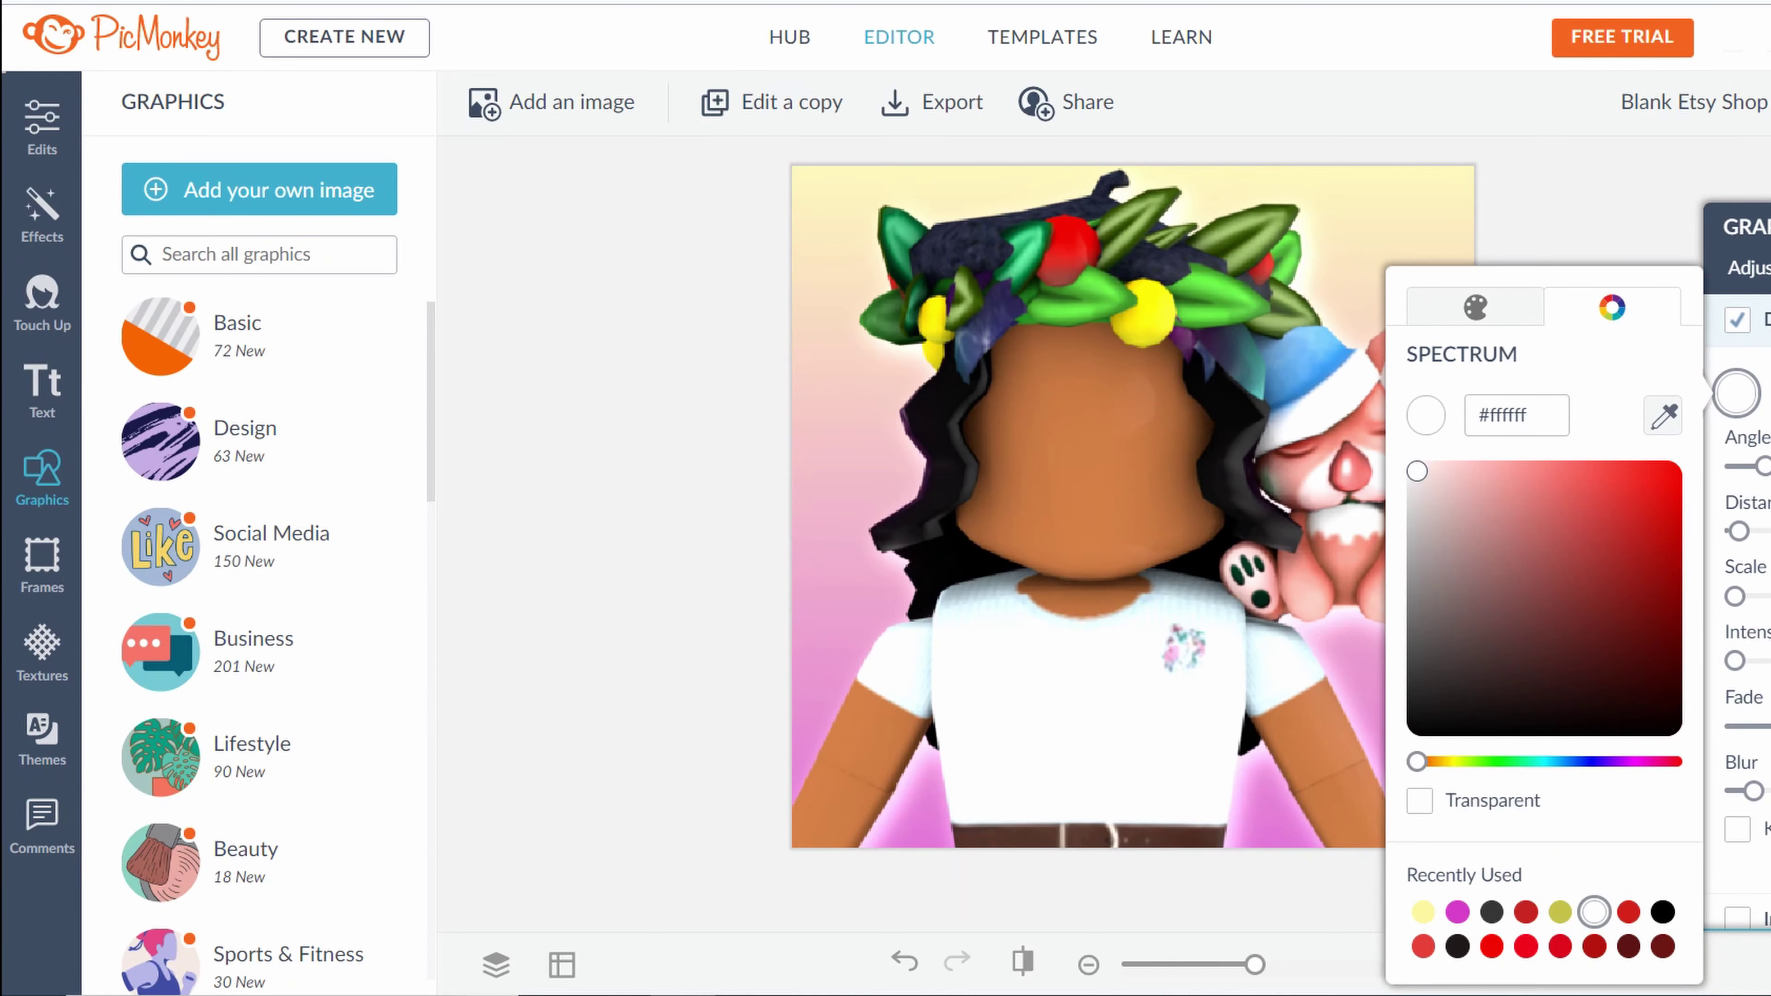
click(1662, 416)
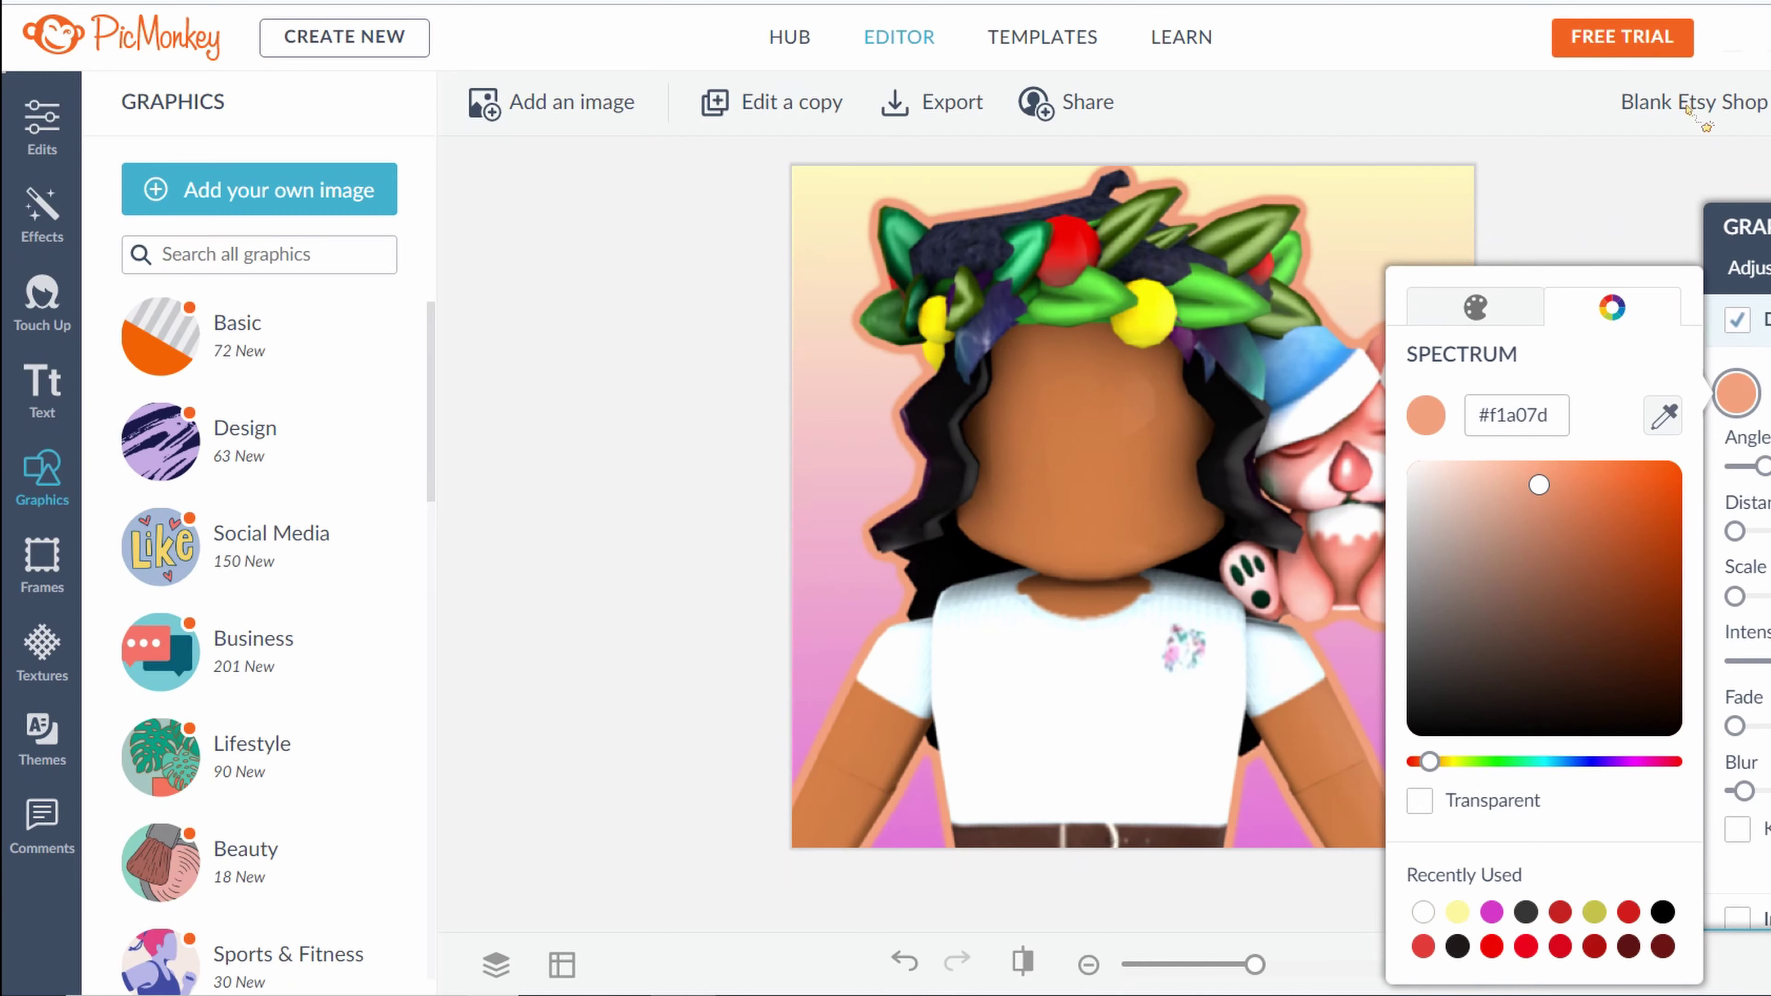
click(479, 234)
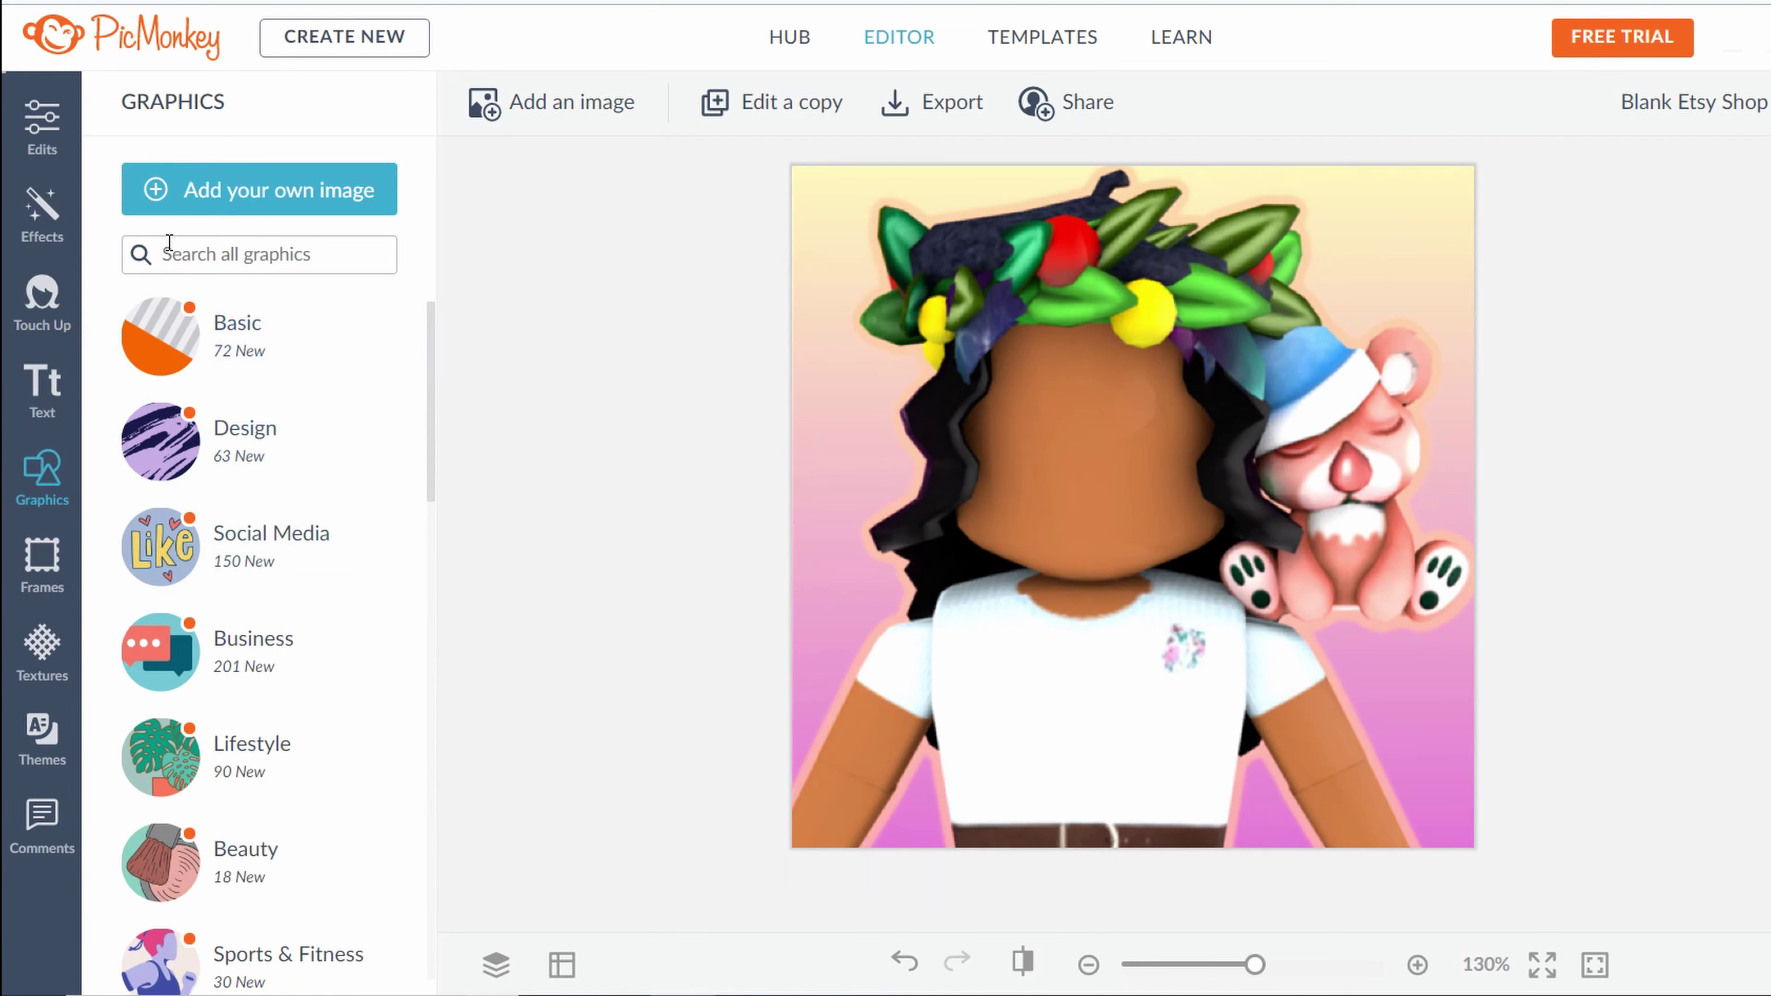
Add the Supper Super Happy Face image from the computer to the canvas
click(192, 192)
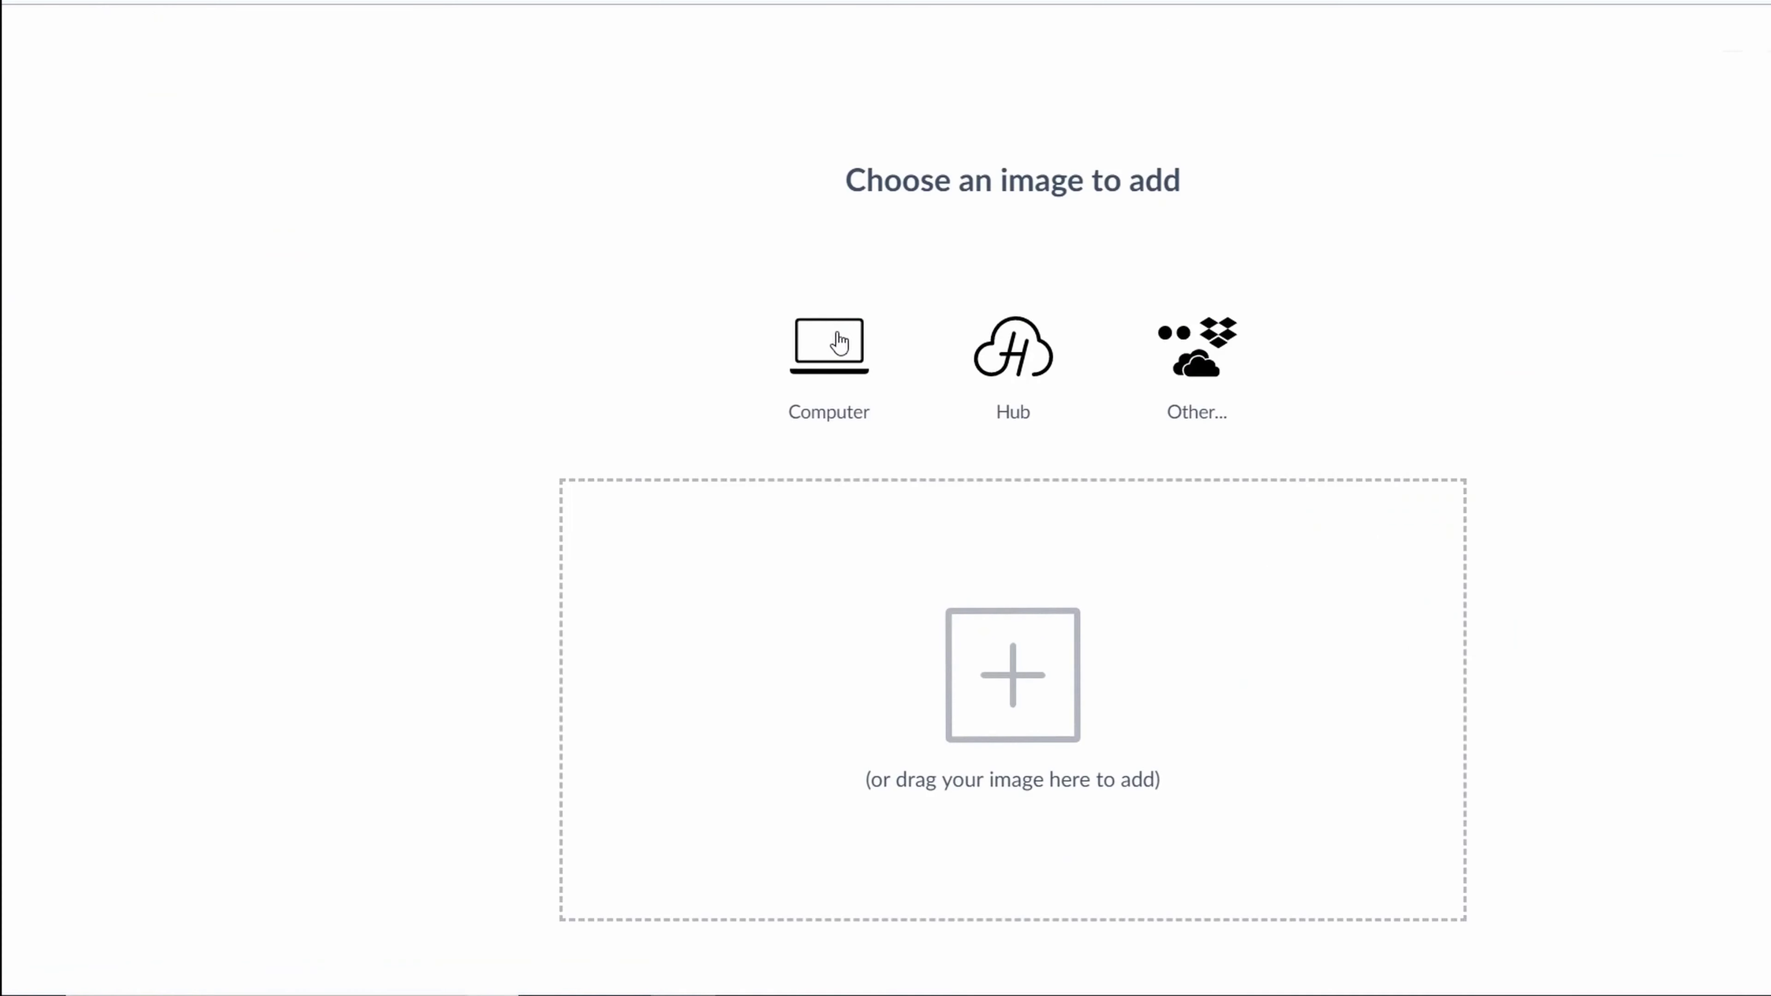
click(839, 331)
click(907, 174)
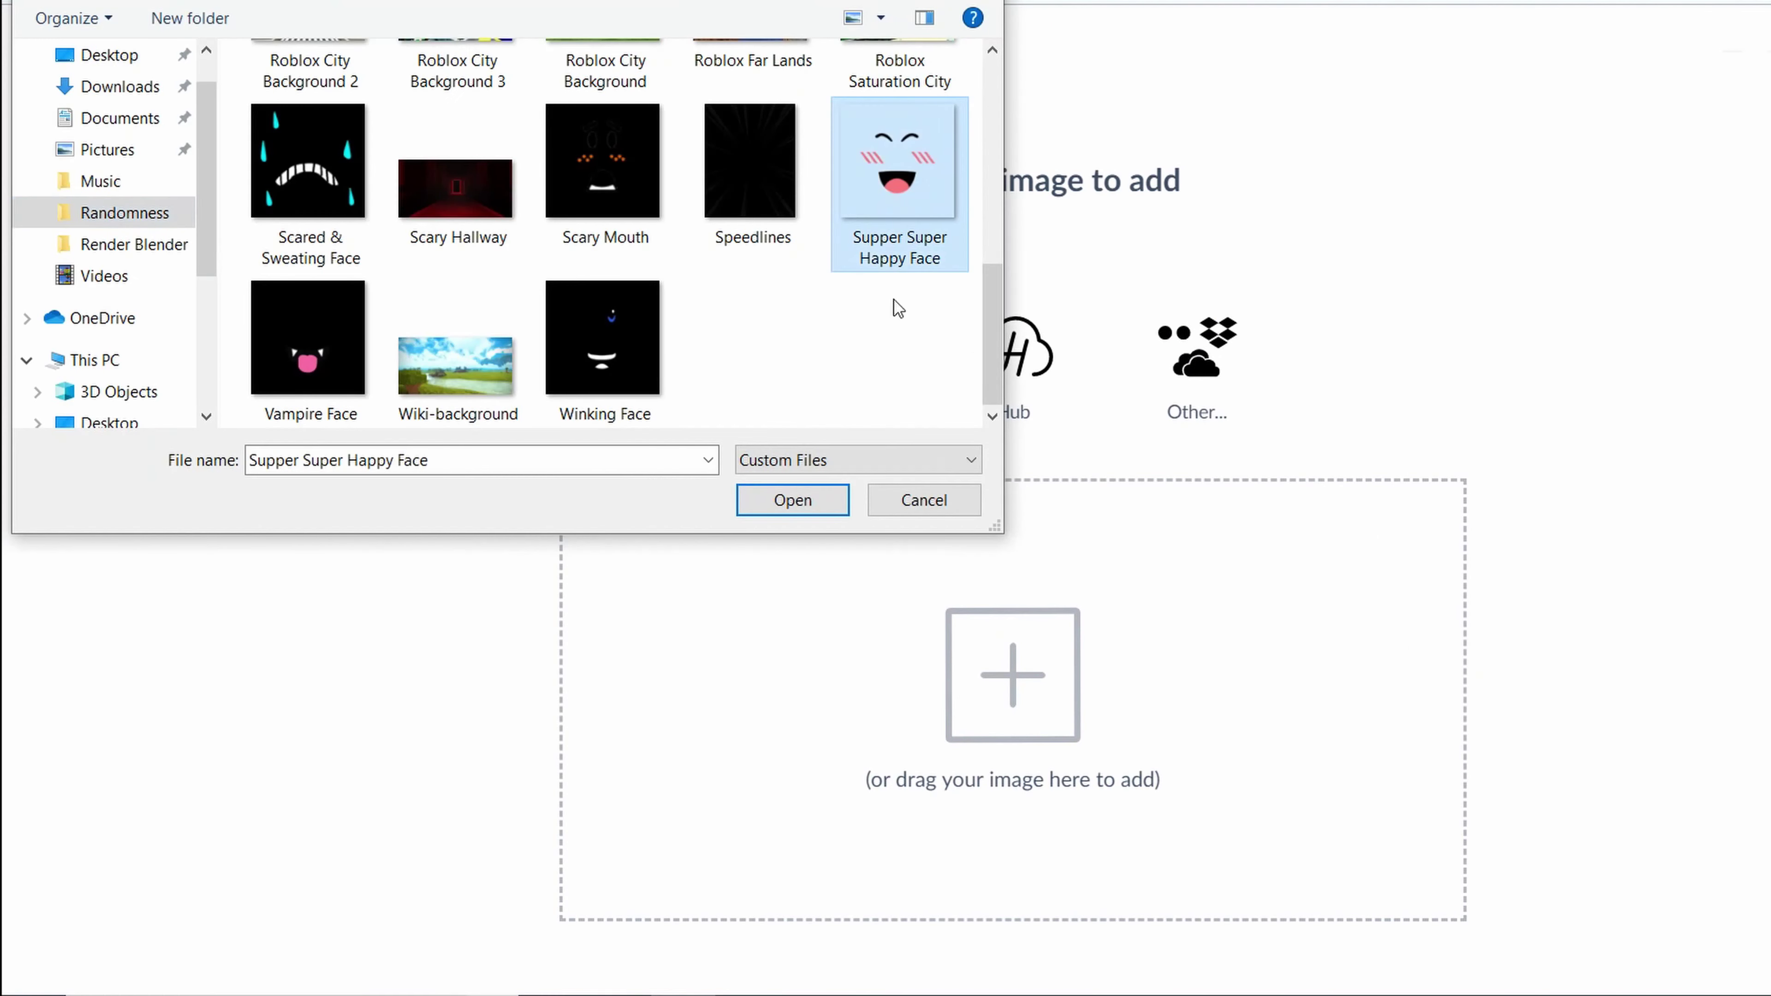
click(792, 500)
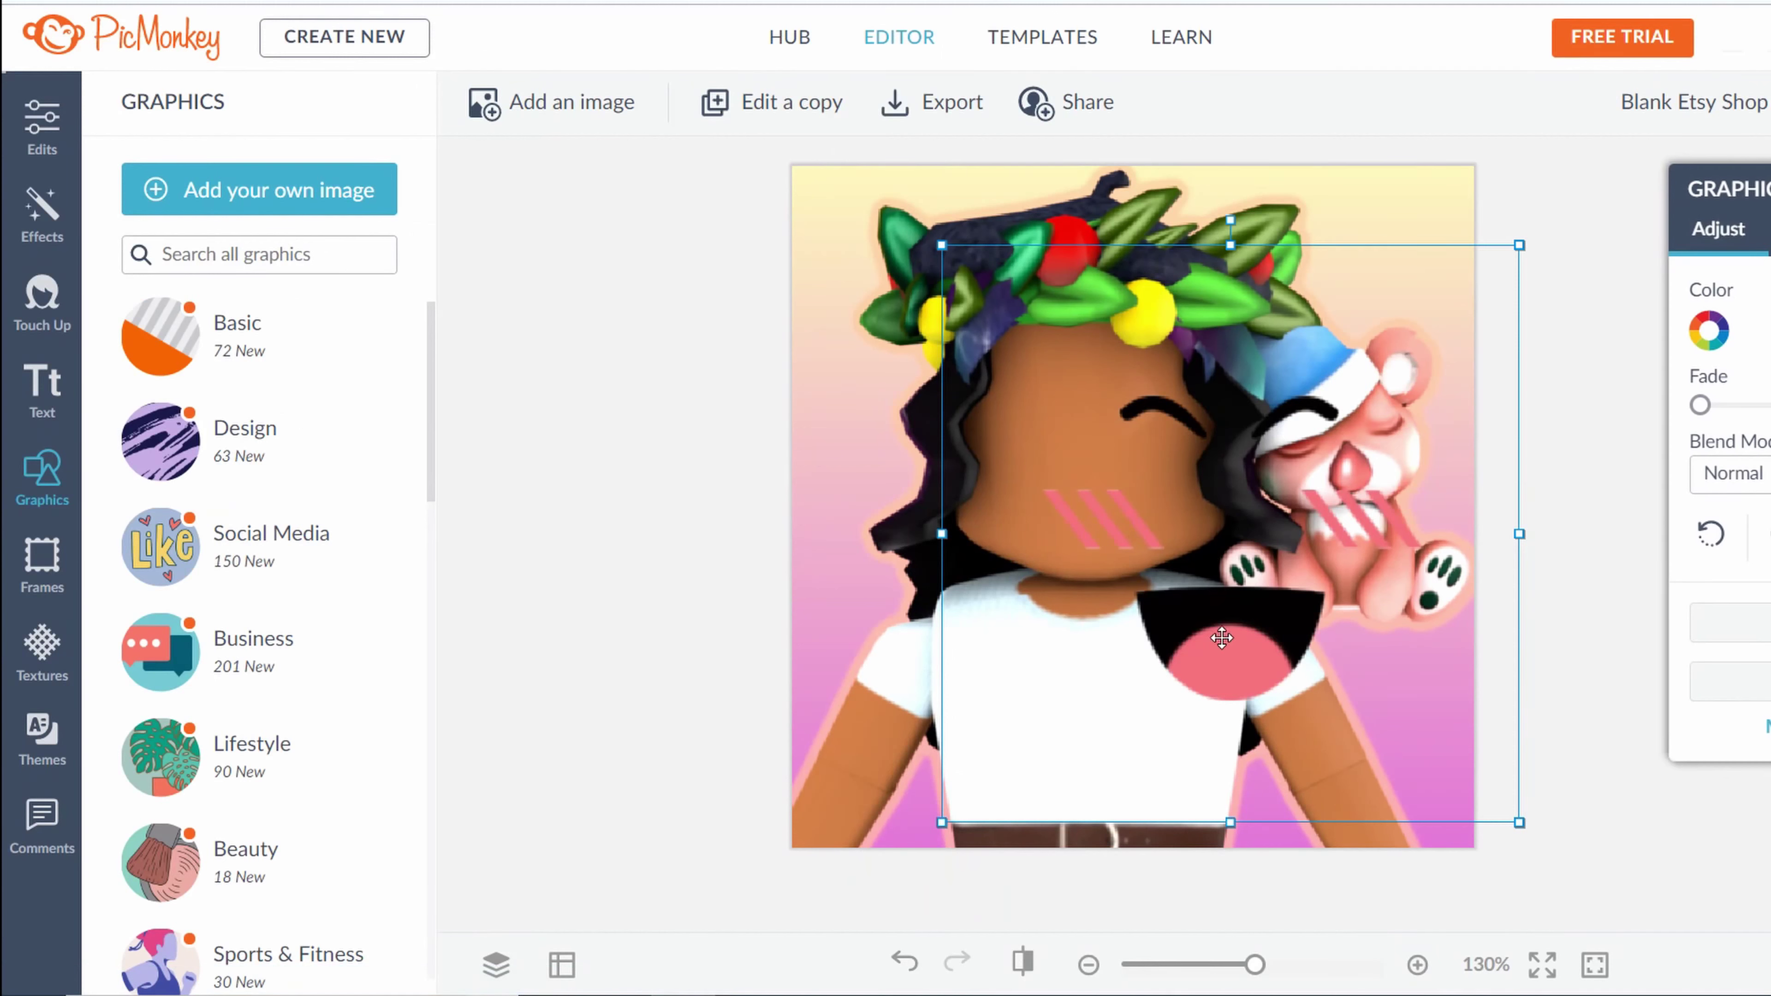
Shrink the face image, erase its blush and mouth, and fit the remaining eyes onto the upper part of the avatar's face
drag(1384, 273, 1132, 514)
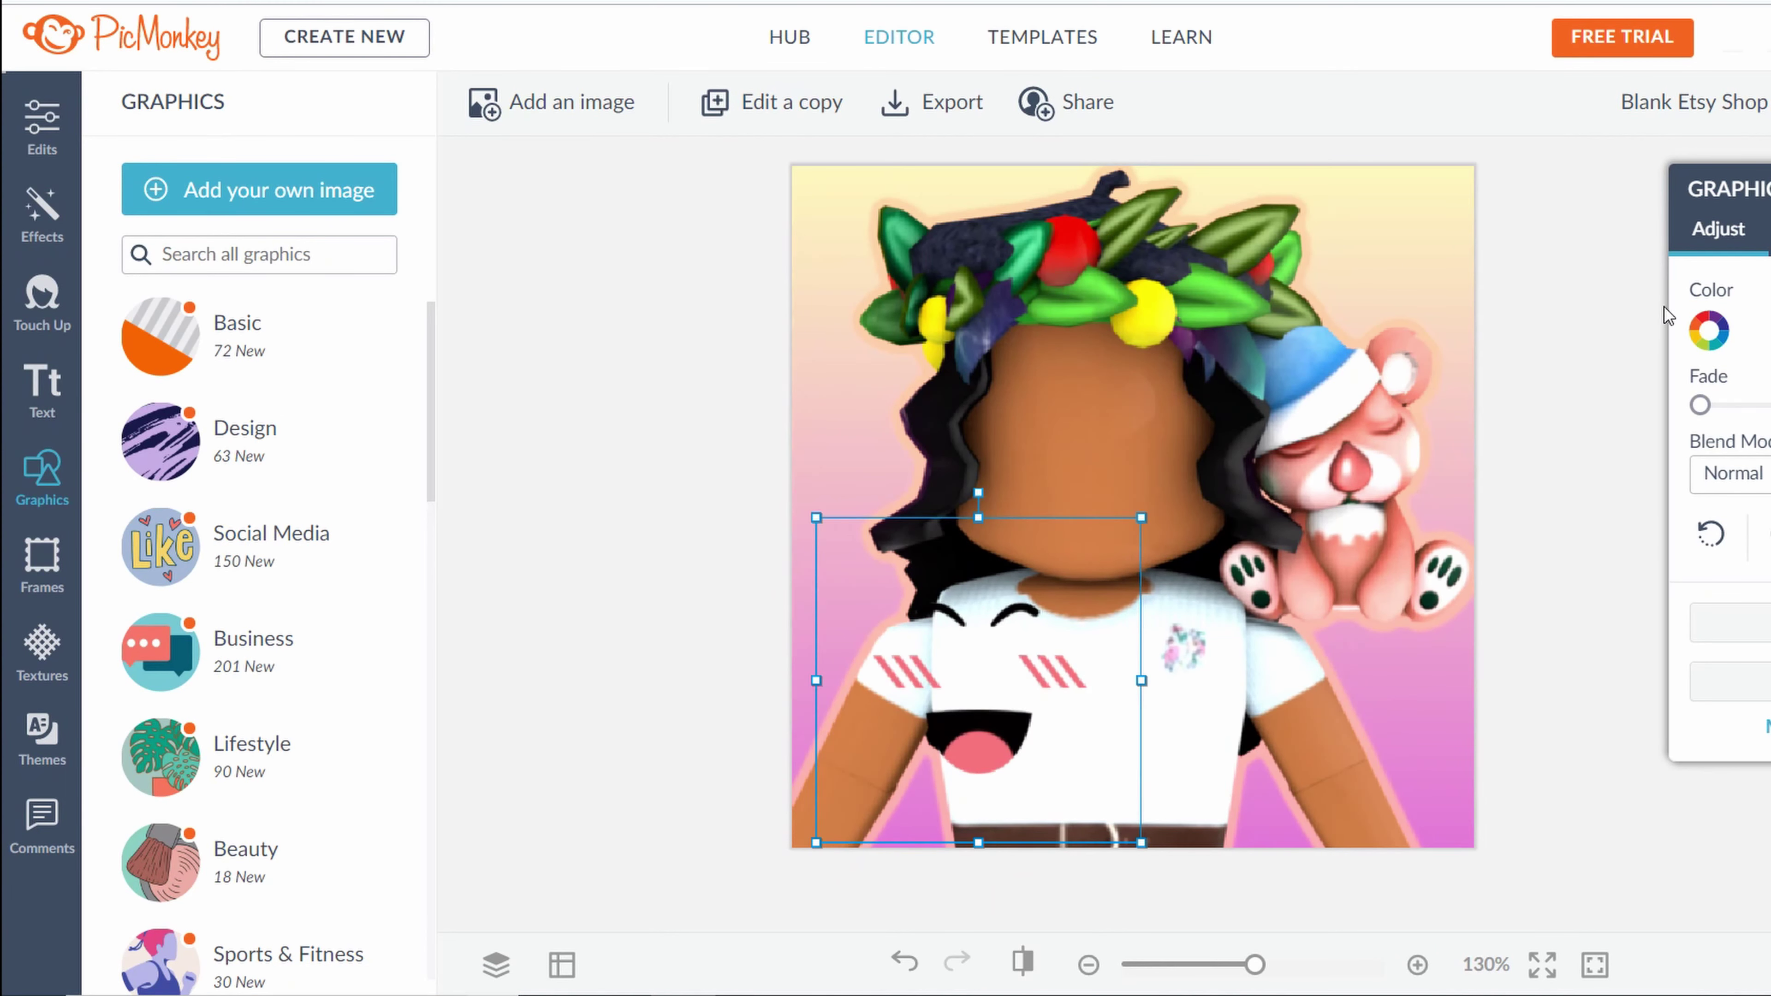
mouse_move(1115, 670)
mouse_down()
mouse_move(927, 746)
mouse_move(830, 689)
mouse_move(872, 670)
mouse_move(842, 704)
mouse_move(902, 732)
mouse_move(1088, 695)
mouse_move(1032, 708)
mouse_up()
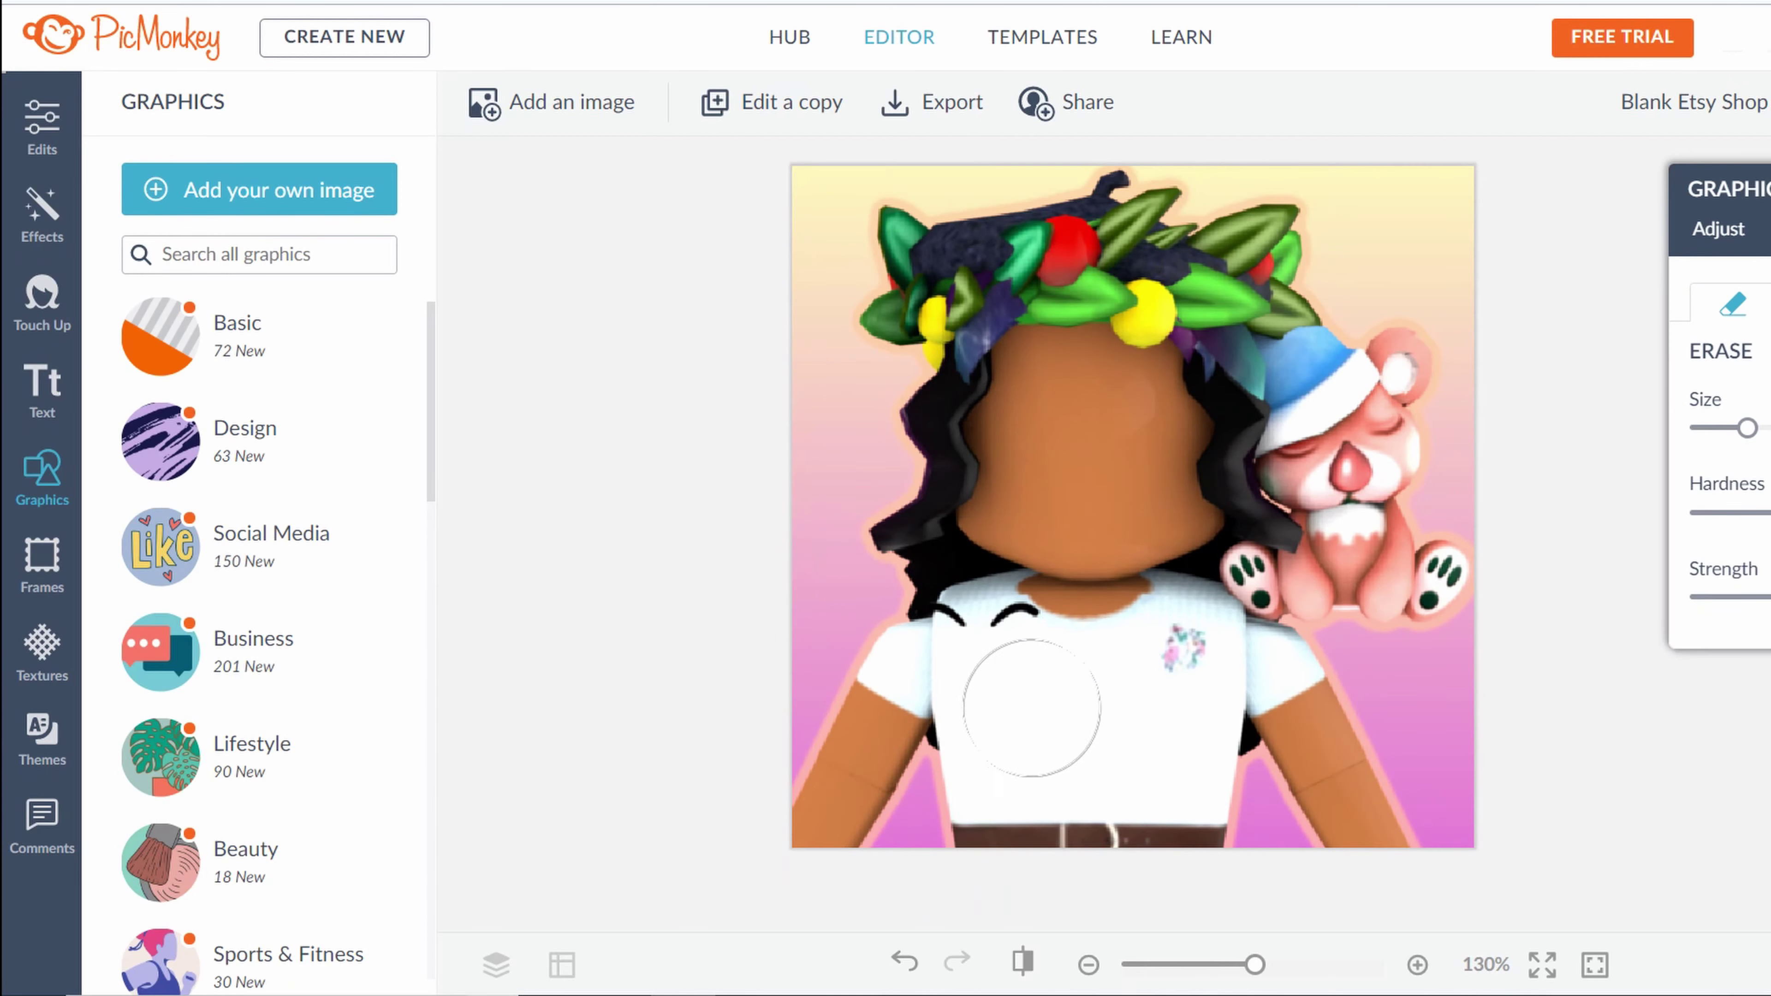
click(1718, 229)
mouse_move(1093, 650)
mouse_down()
mouse_move(1129, 608)
mouse_move(1132, 558)
mouse_up()
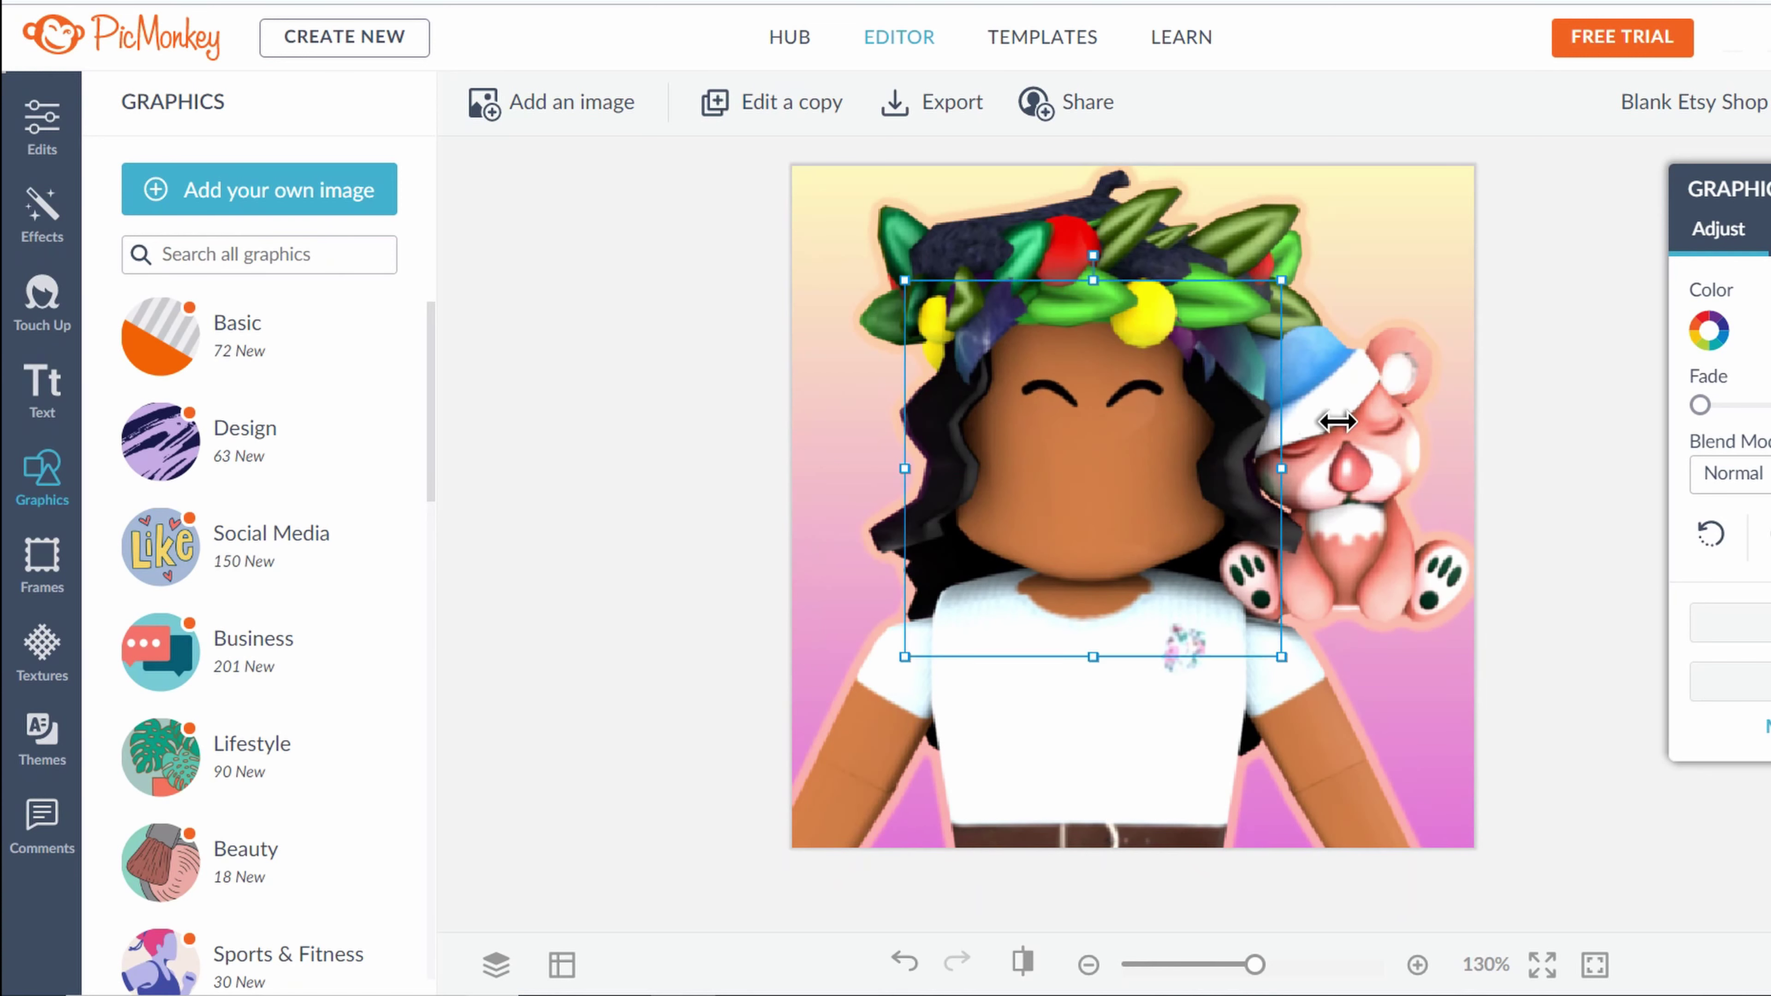
click(1760, 229)
click(1702, 230)
drag(1162, 508, 1159, 510)
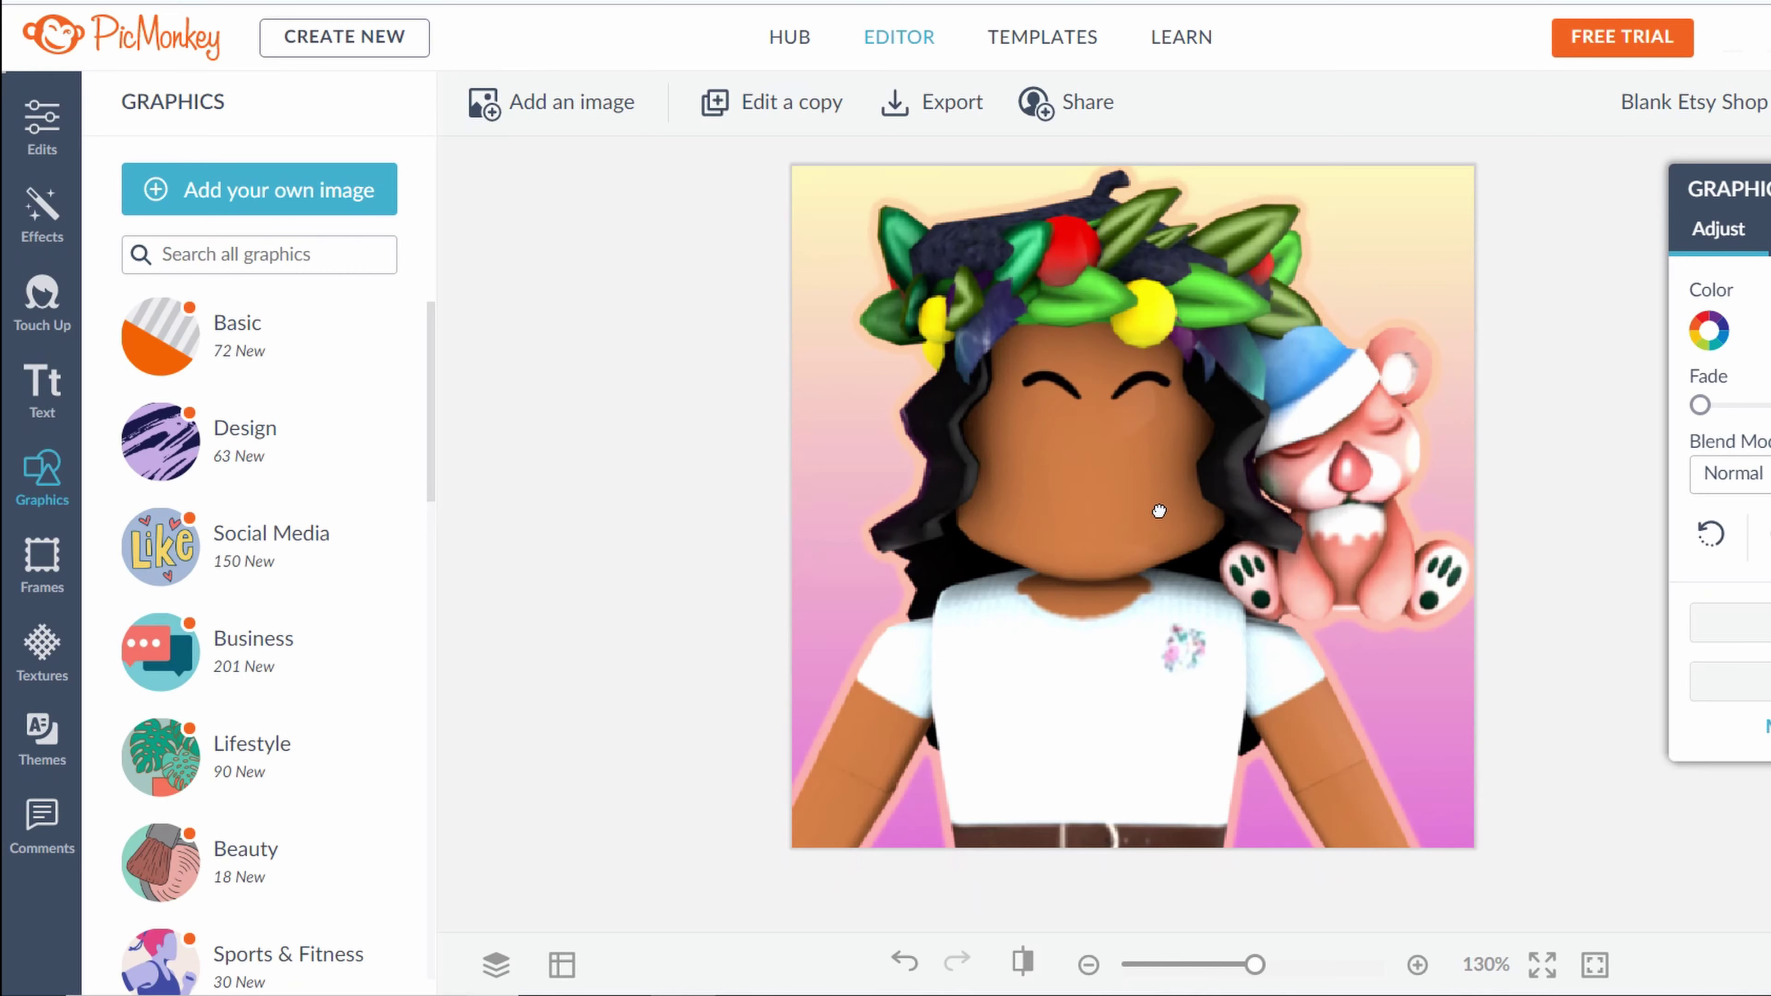
Add a second copy of the Supper Super Happy Face image to the canvas
click(347, 187)
click(828, 357)
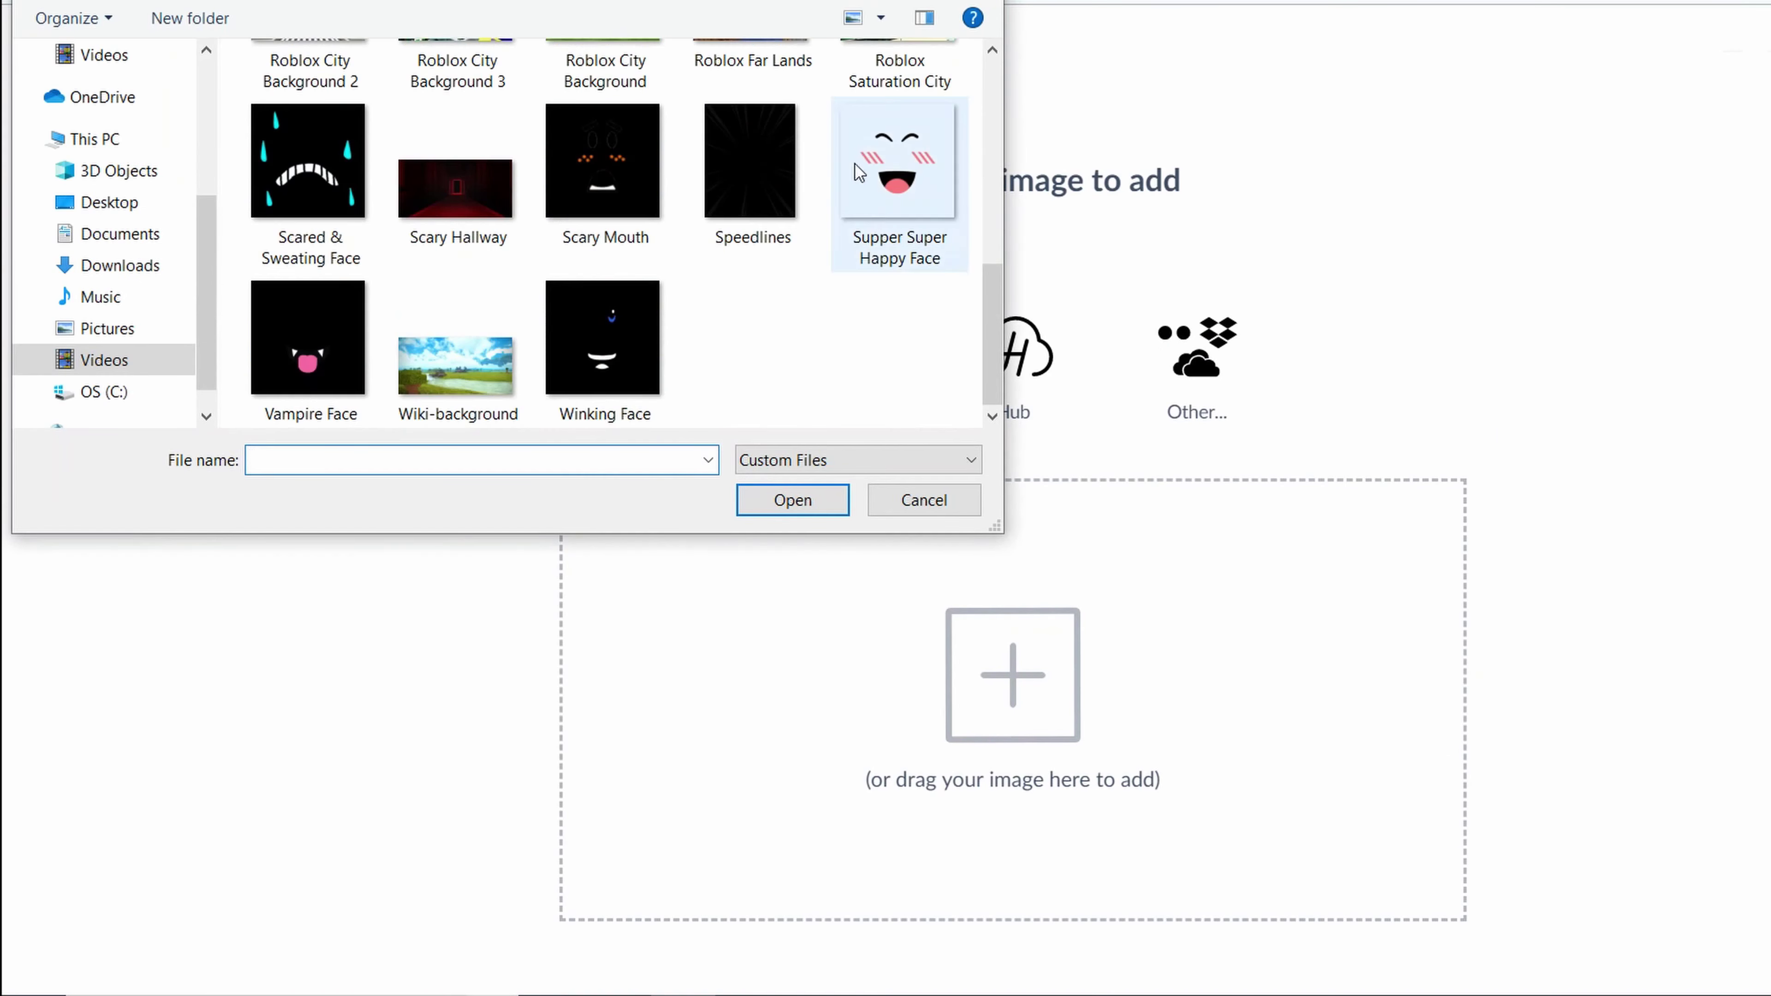
click(899, 182)
click(794, 500)
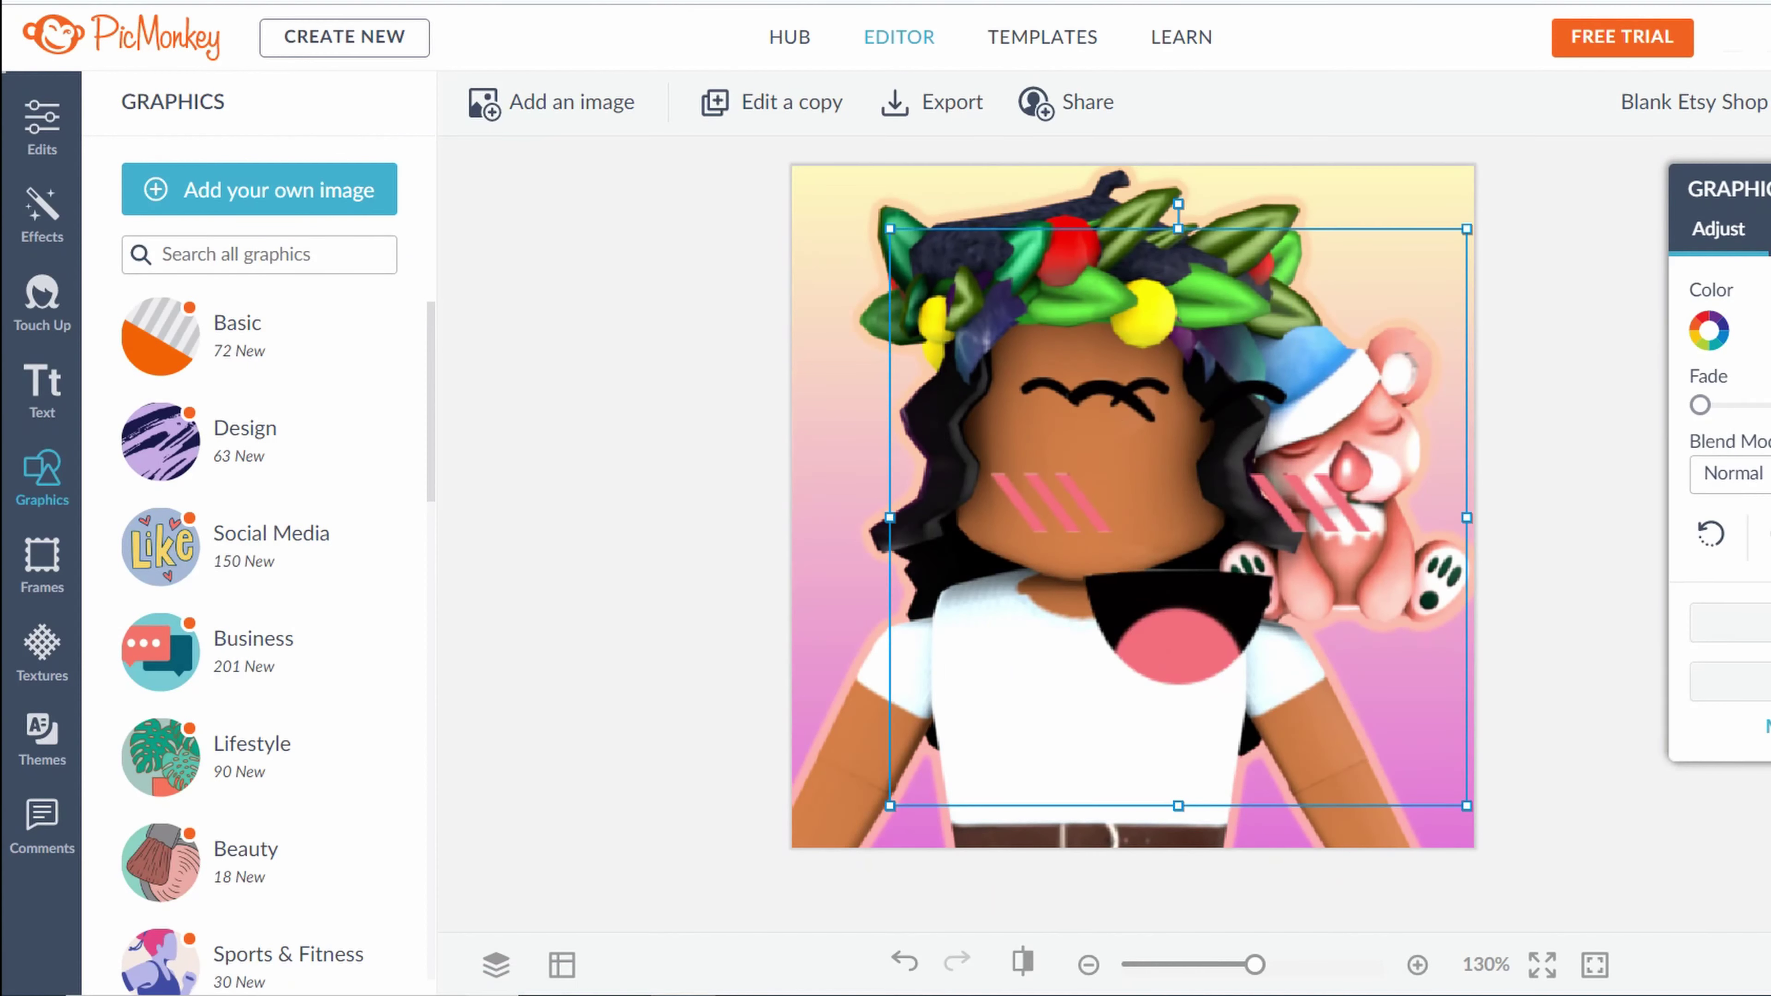
Erase the eyes and blush from the second face image, then shrink and place its mouth below the eyes, with the layers list shown
click(1768, 229)
mouse_move(1324, 495)
mouse_down()
mouse_move(1233, 410)
mouse_move(1058, 491)
mouse_move(1241, 416)
mouse_up()
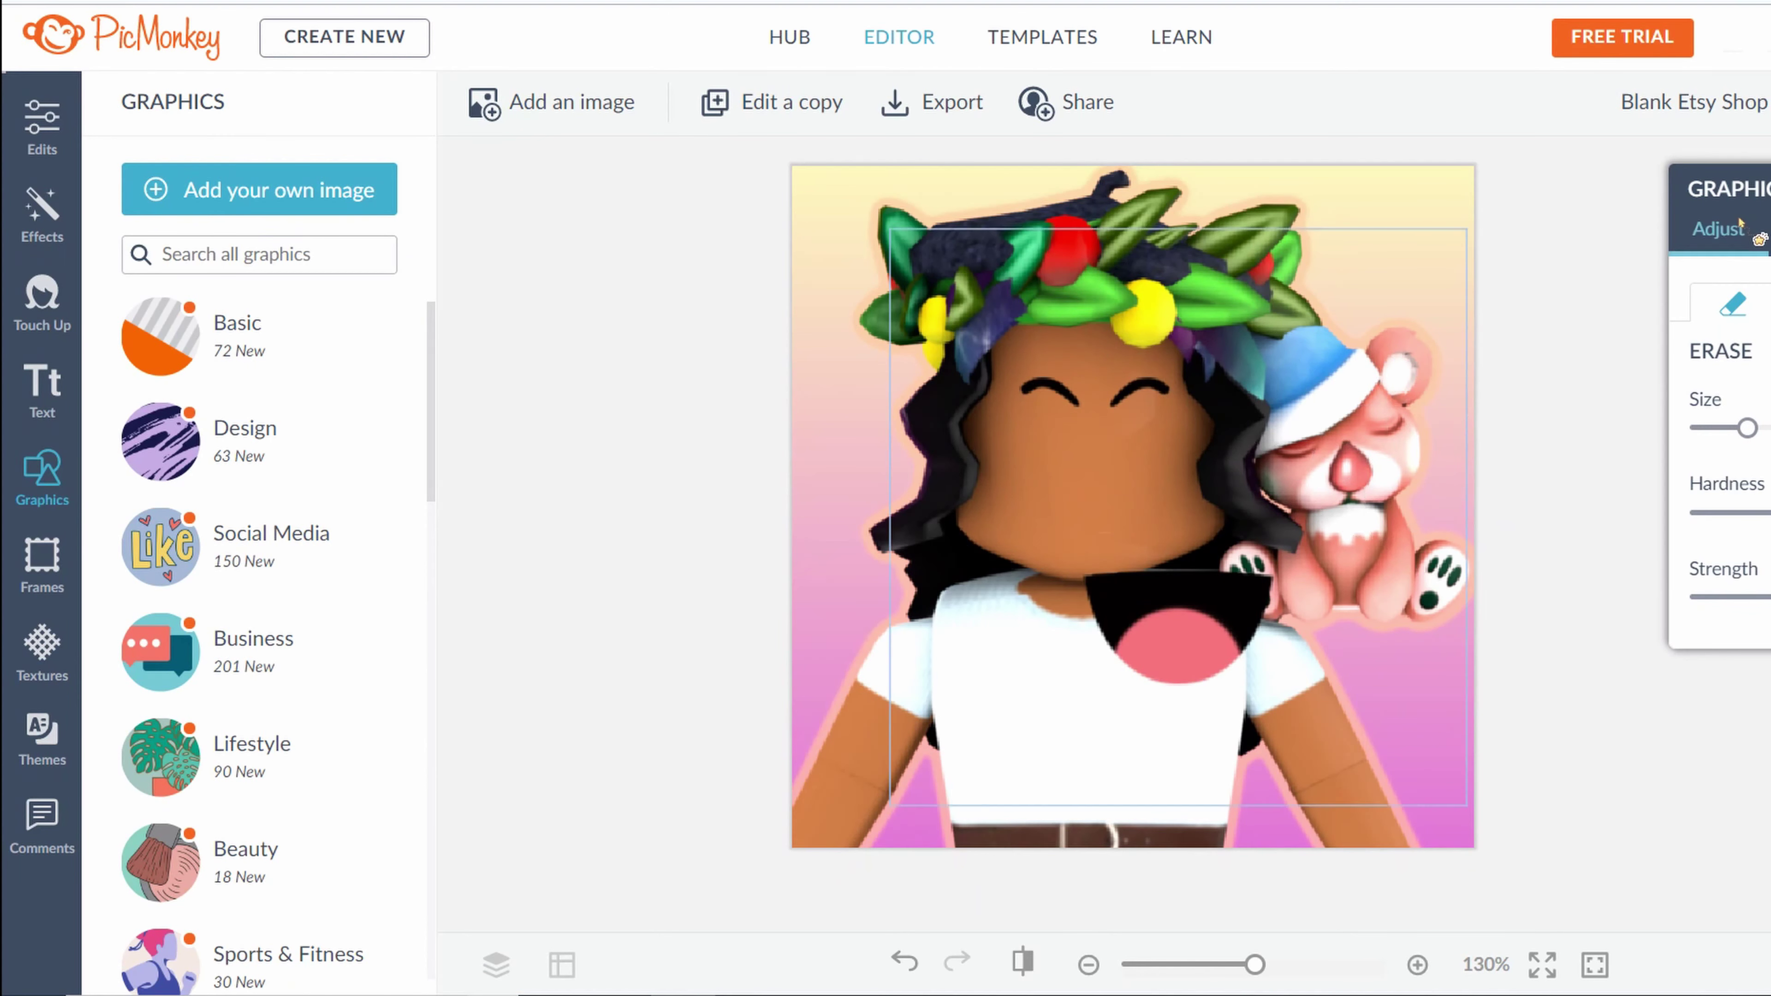
click(1718, 229)
mouse_move(1470, 217)
mouse_down()
mouse_move(1209, 498)
mouse_move(1042, 614)
mouse_move(1107, 418)
mouse_up()
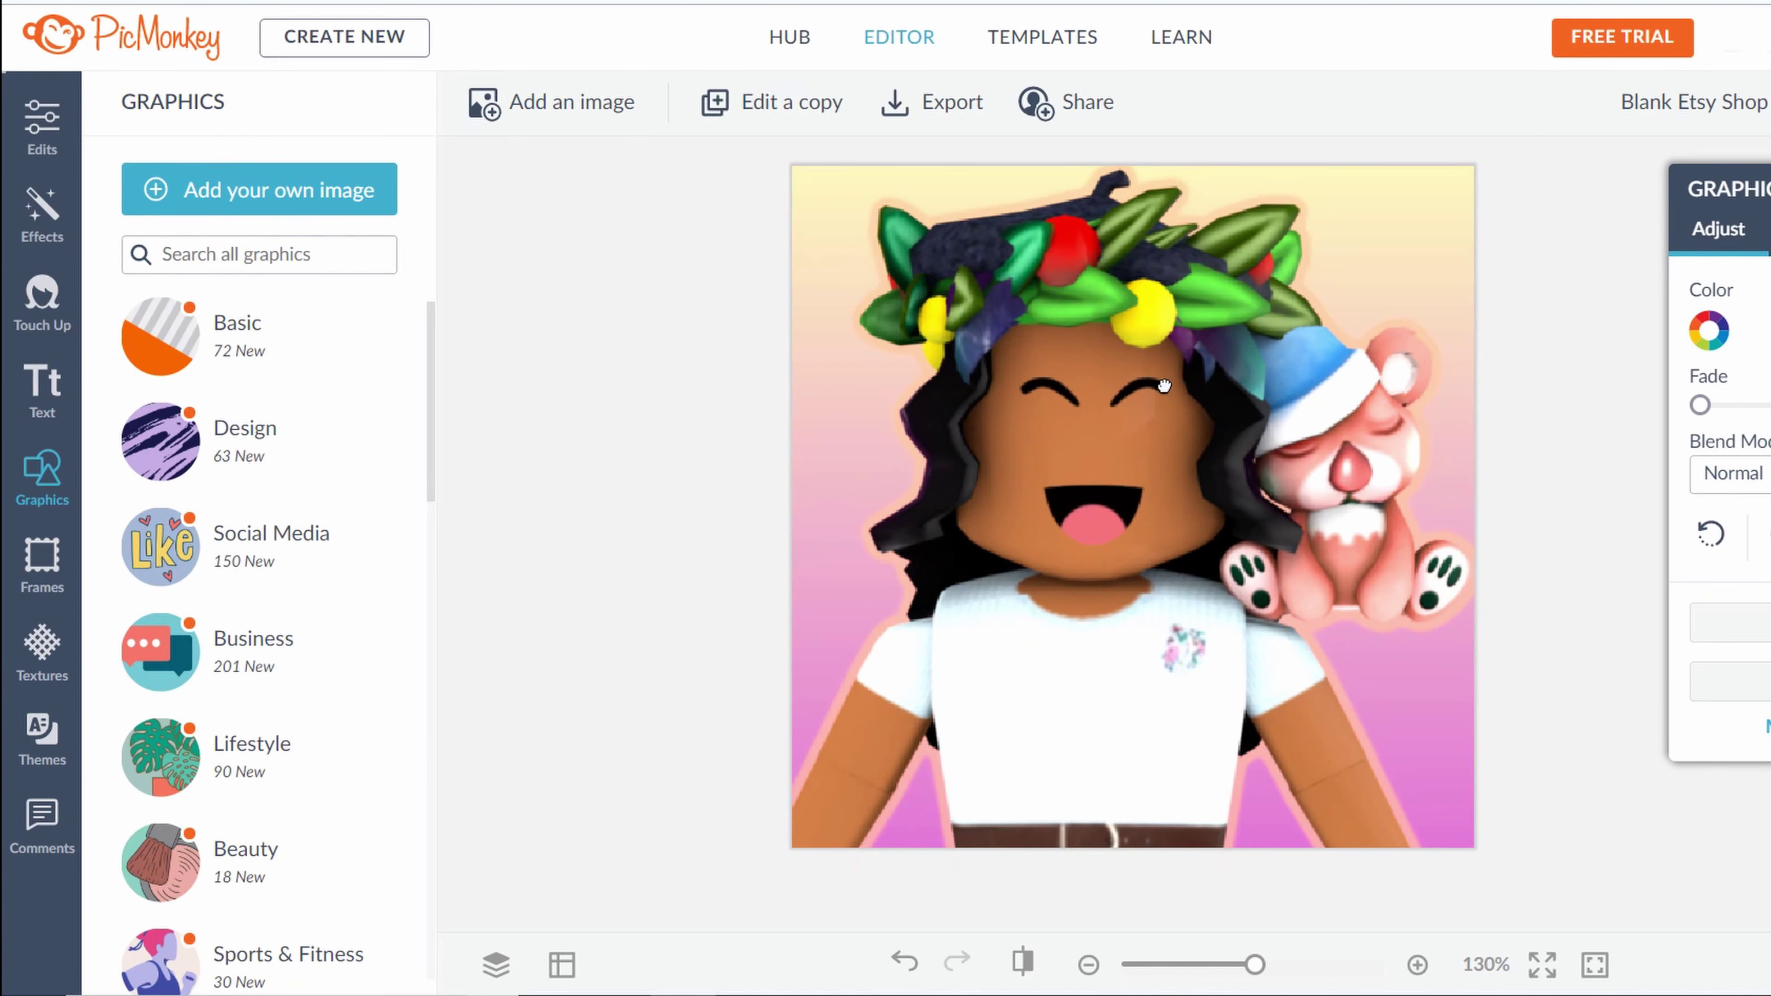
key(l)
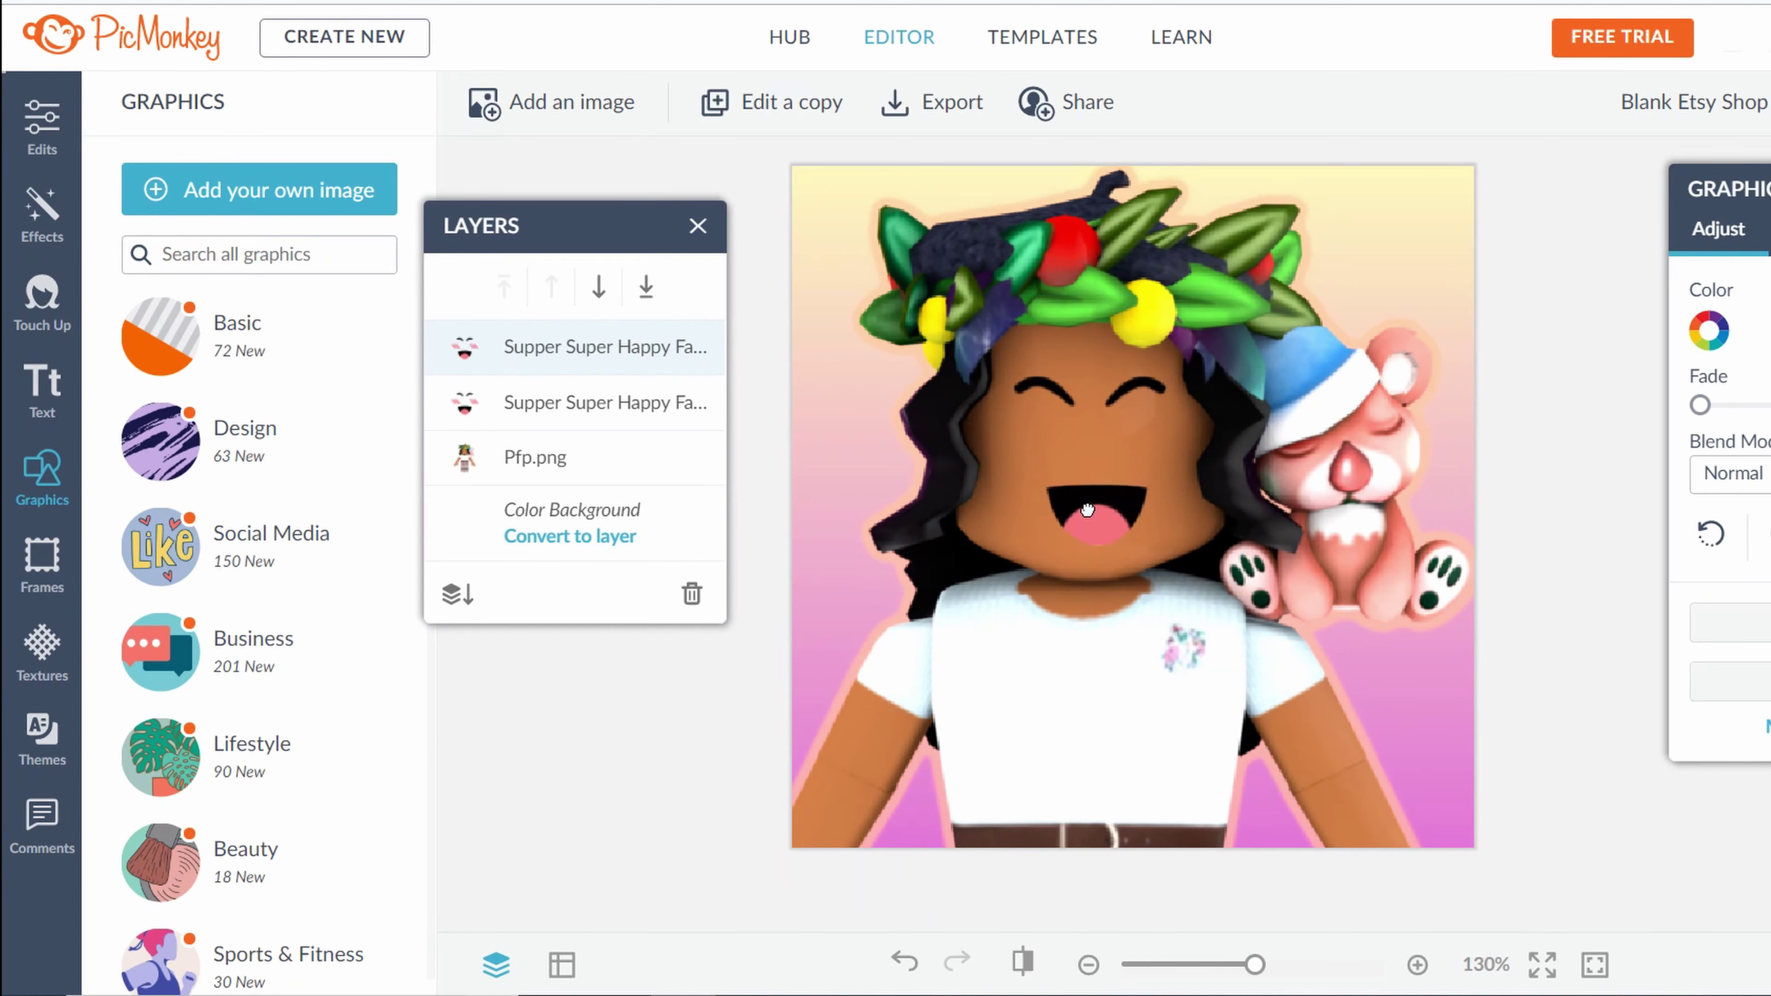
mouse_move(1255, 964)
mouse_down()
mouse_move(1216, 963)
mouse_move(1245, 965)
mouse_up()
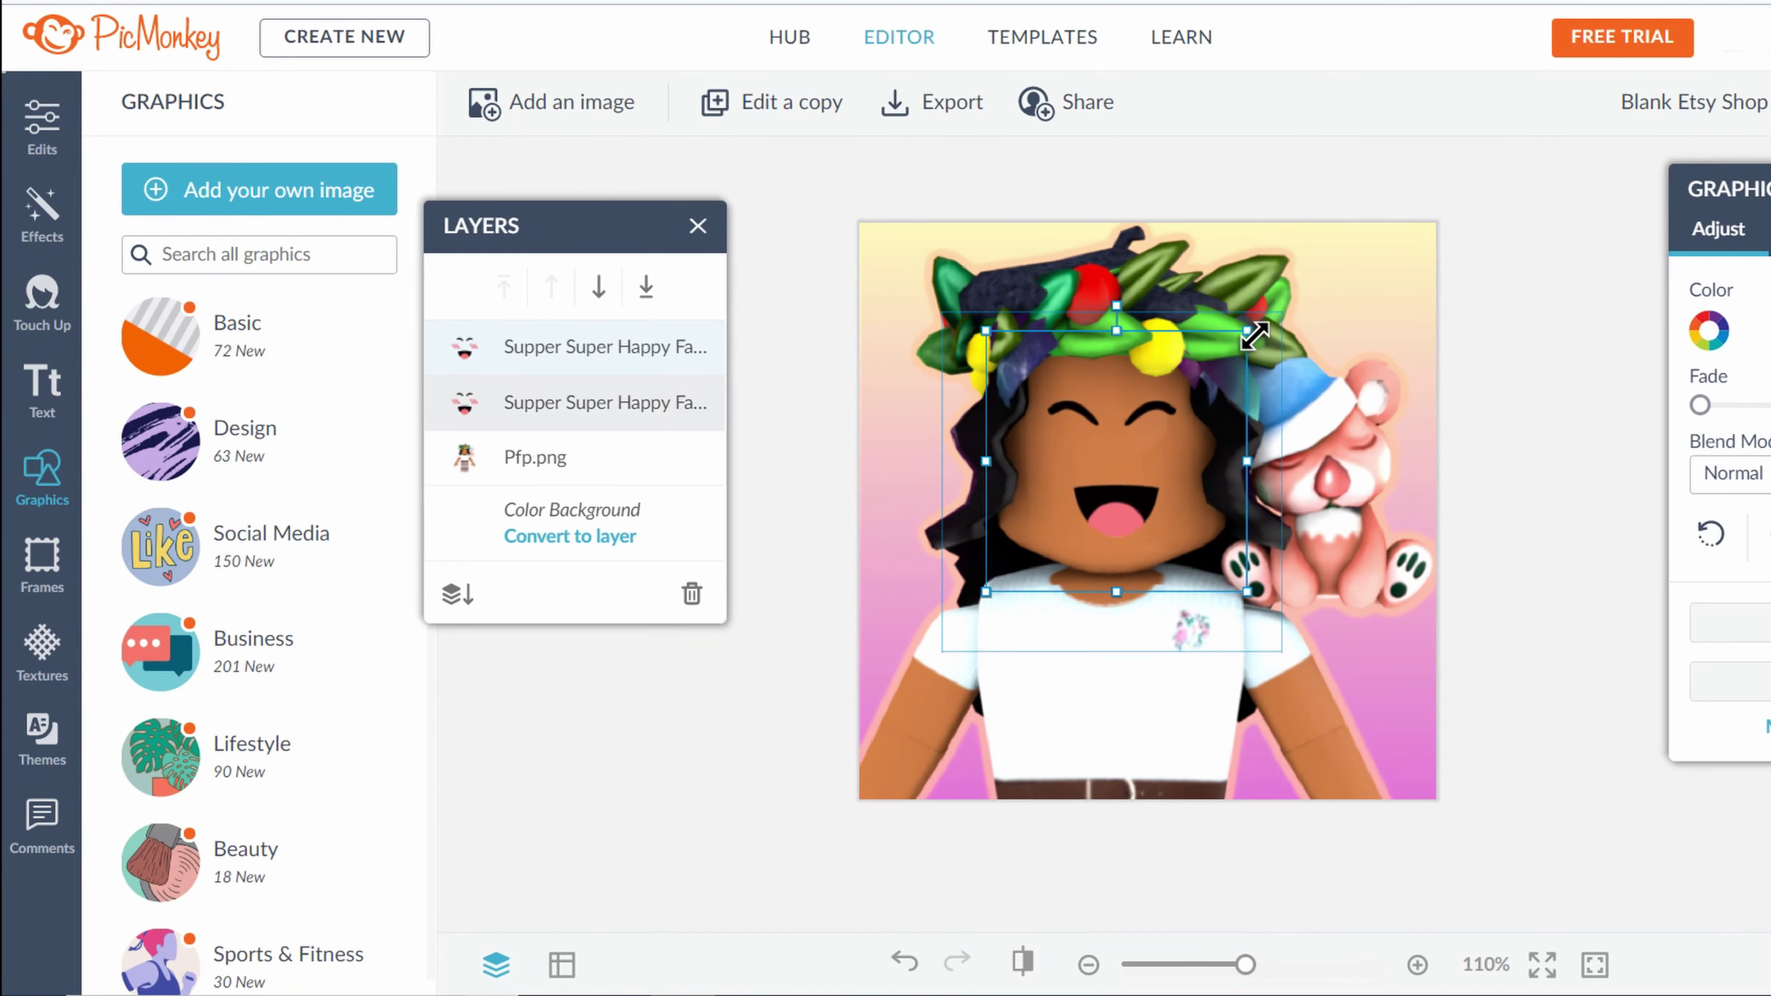
Nudge the mouth image slightly into place on the avatar's face, deselect it and close the layers list
drag(1124, 501, 1120, 500)
click(1577, 290)
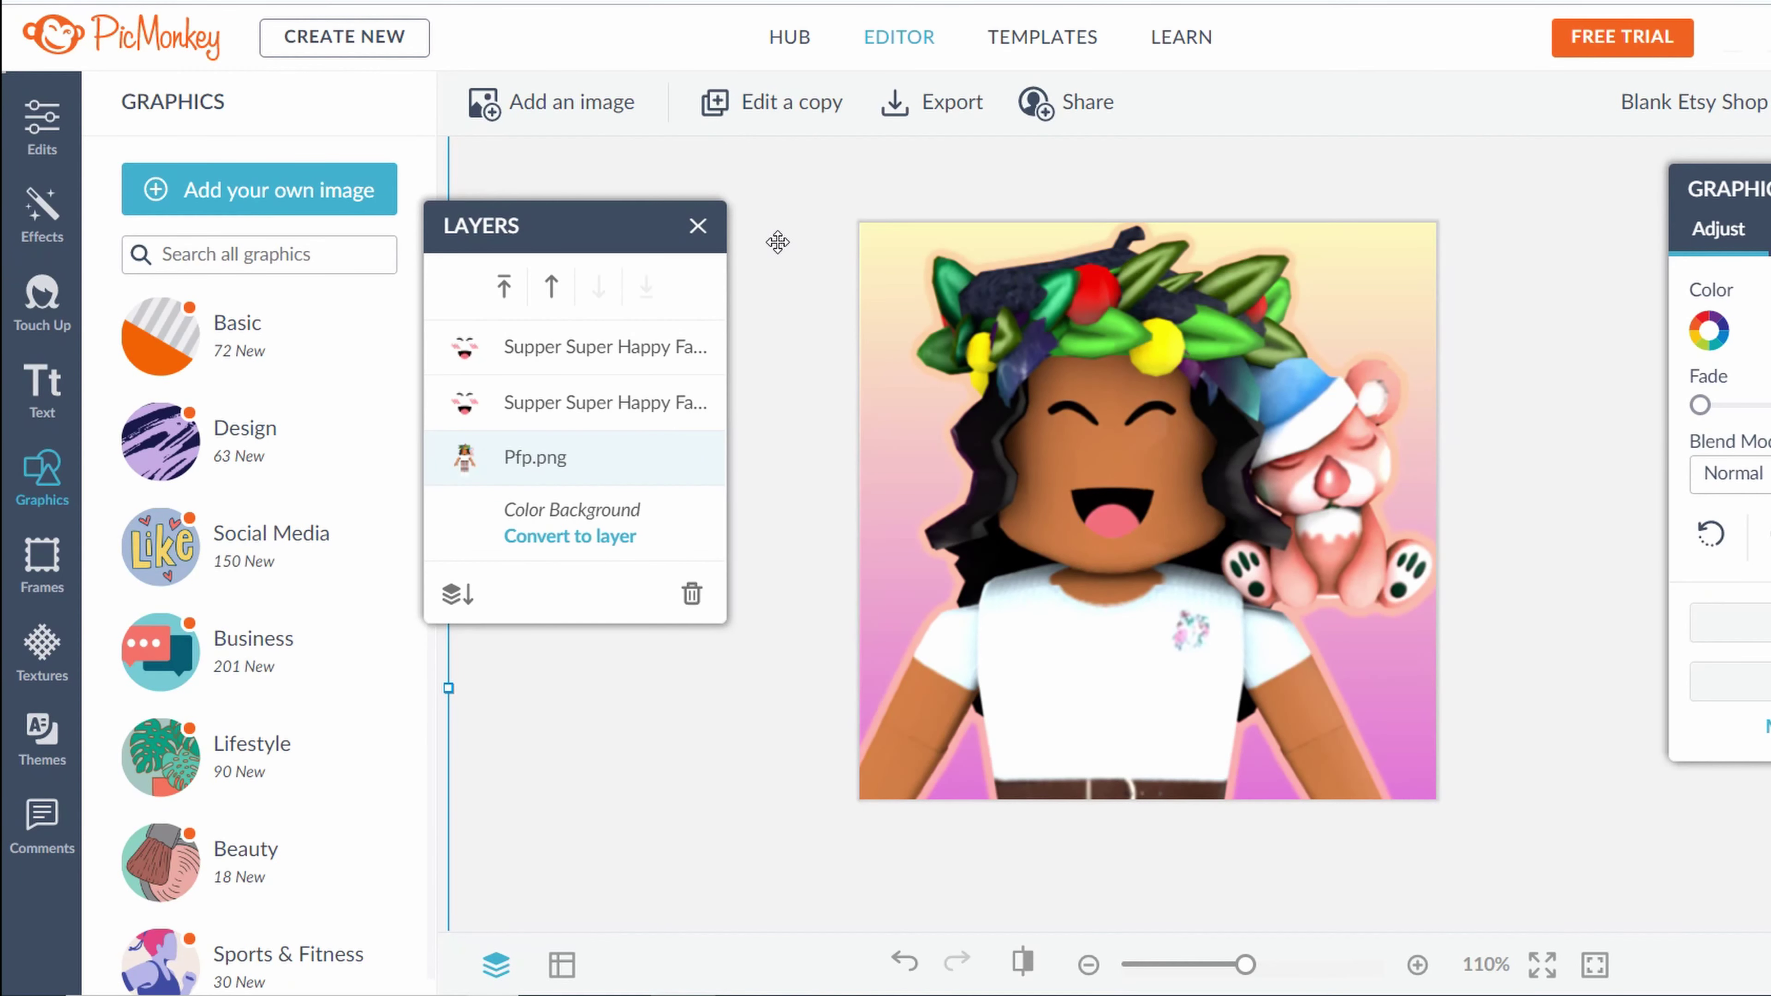
click(698, 227)
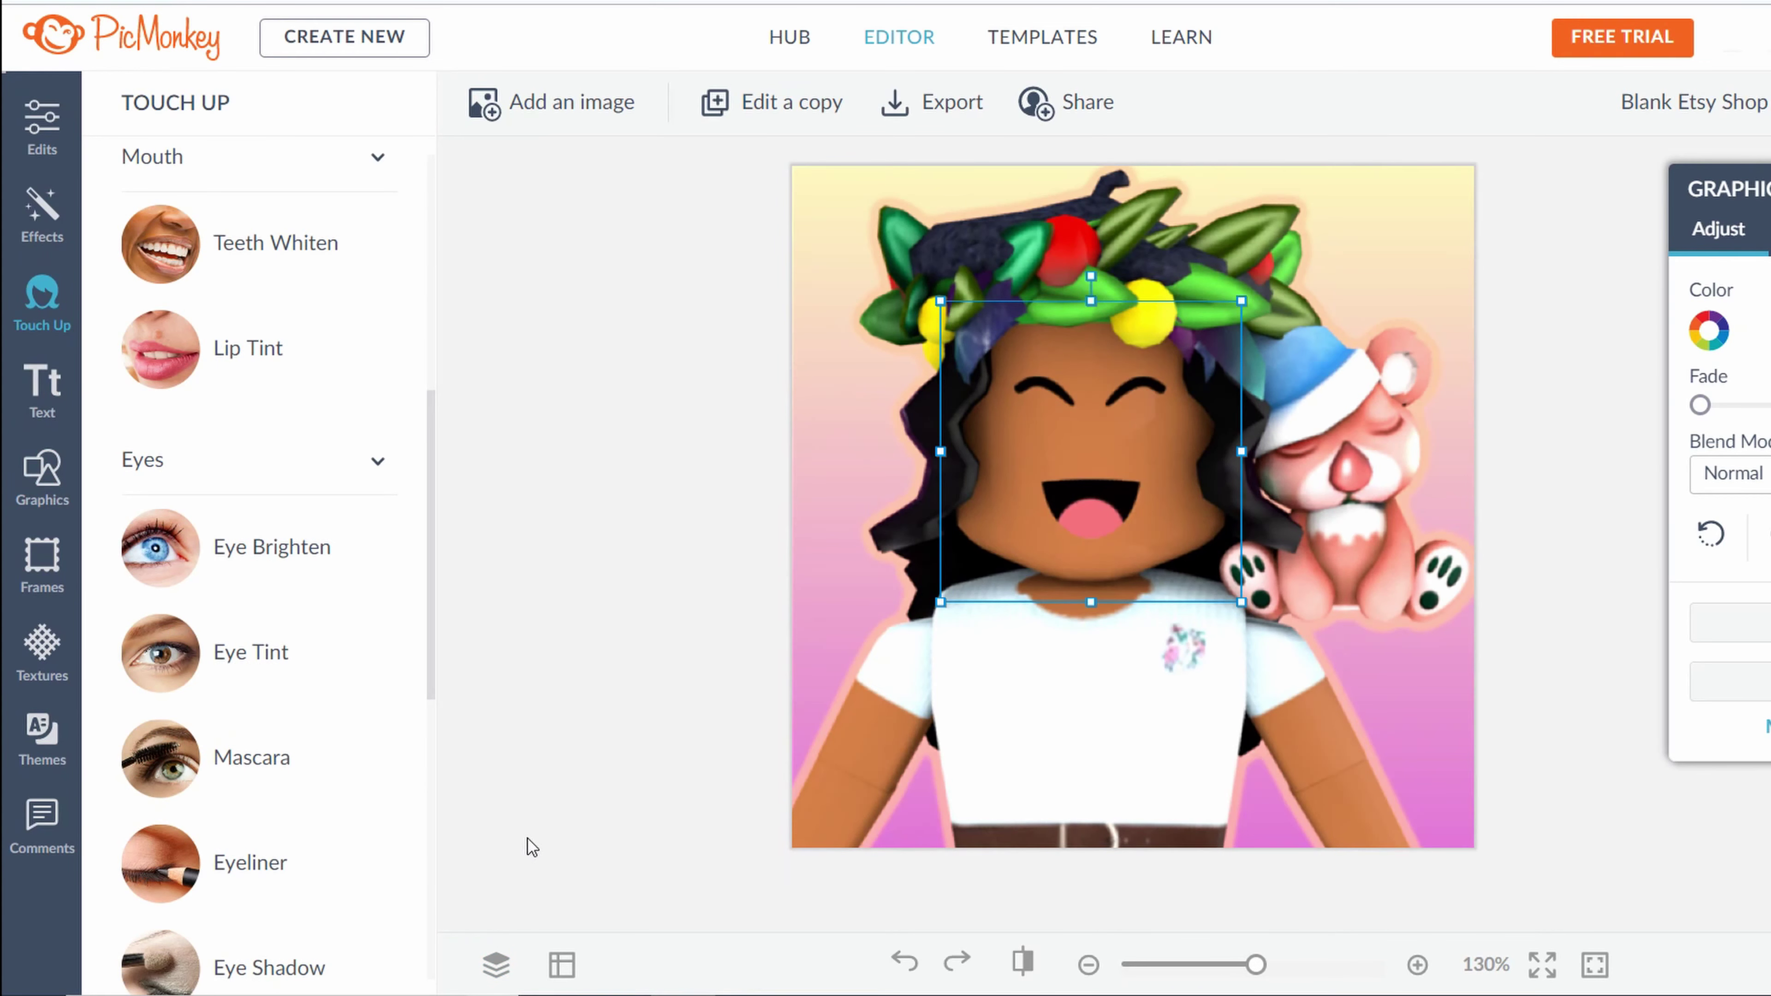
Flatten all layers of the profile picture into a single background layer and close the layers list
click(495, 965)
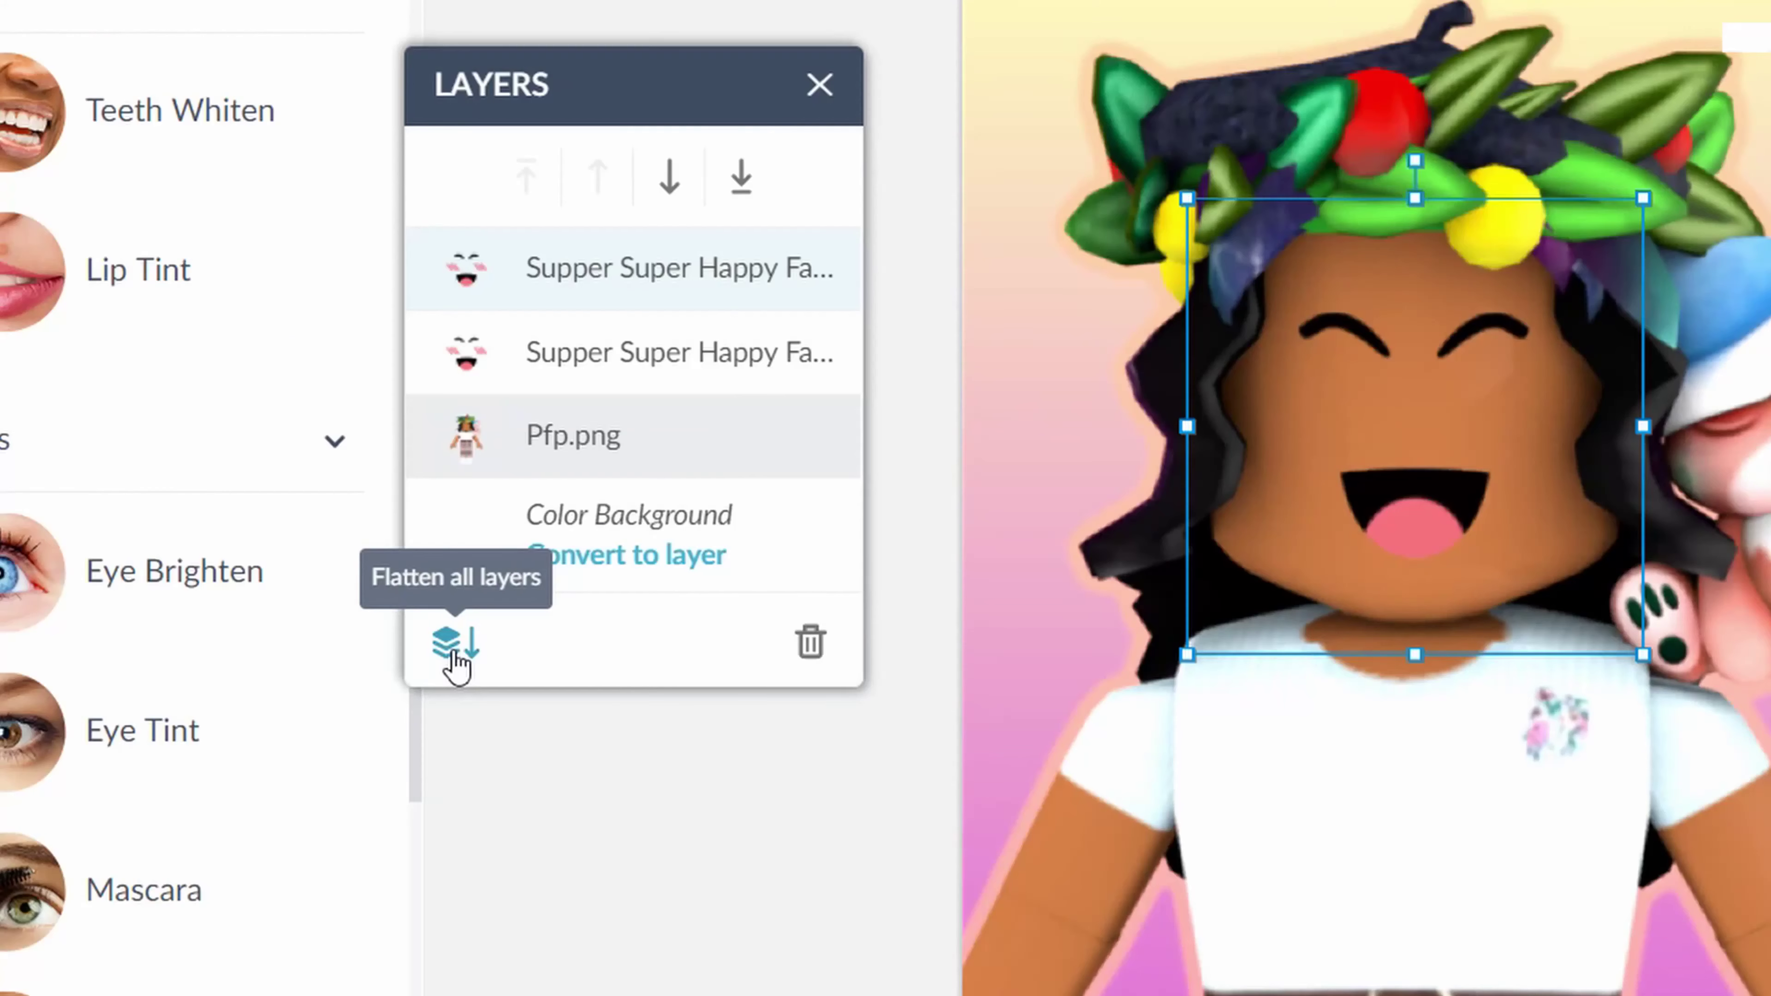
click(460, 600)
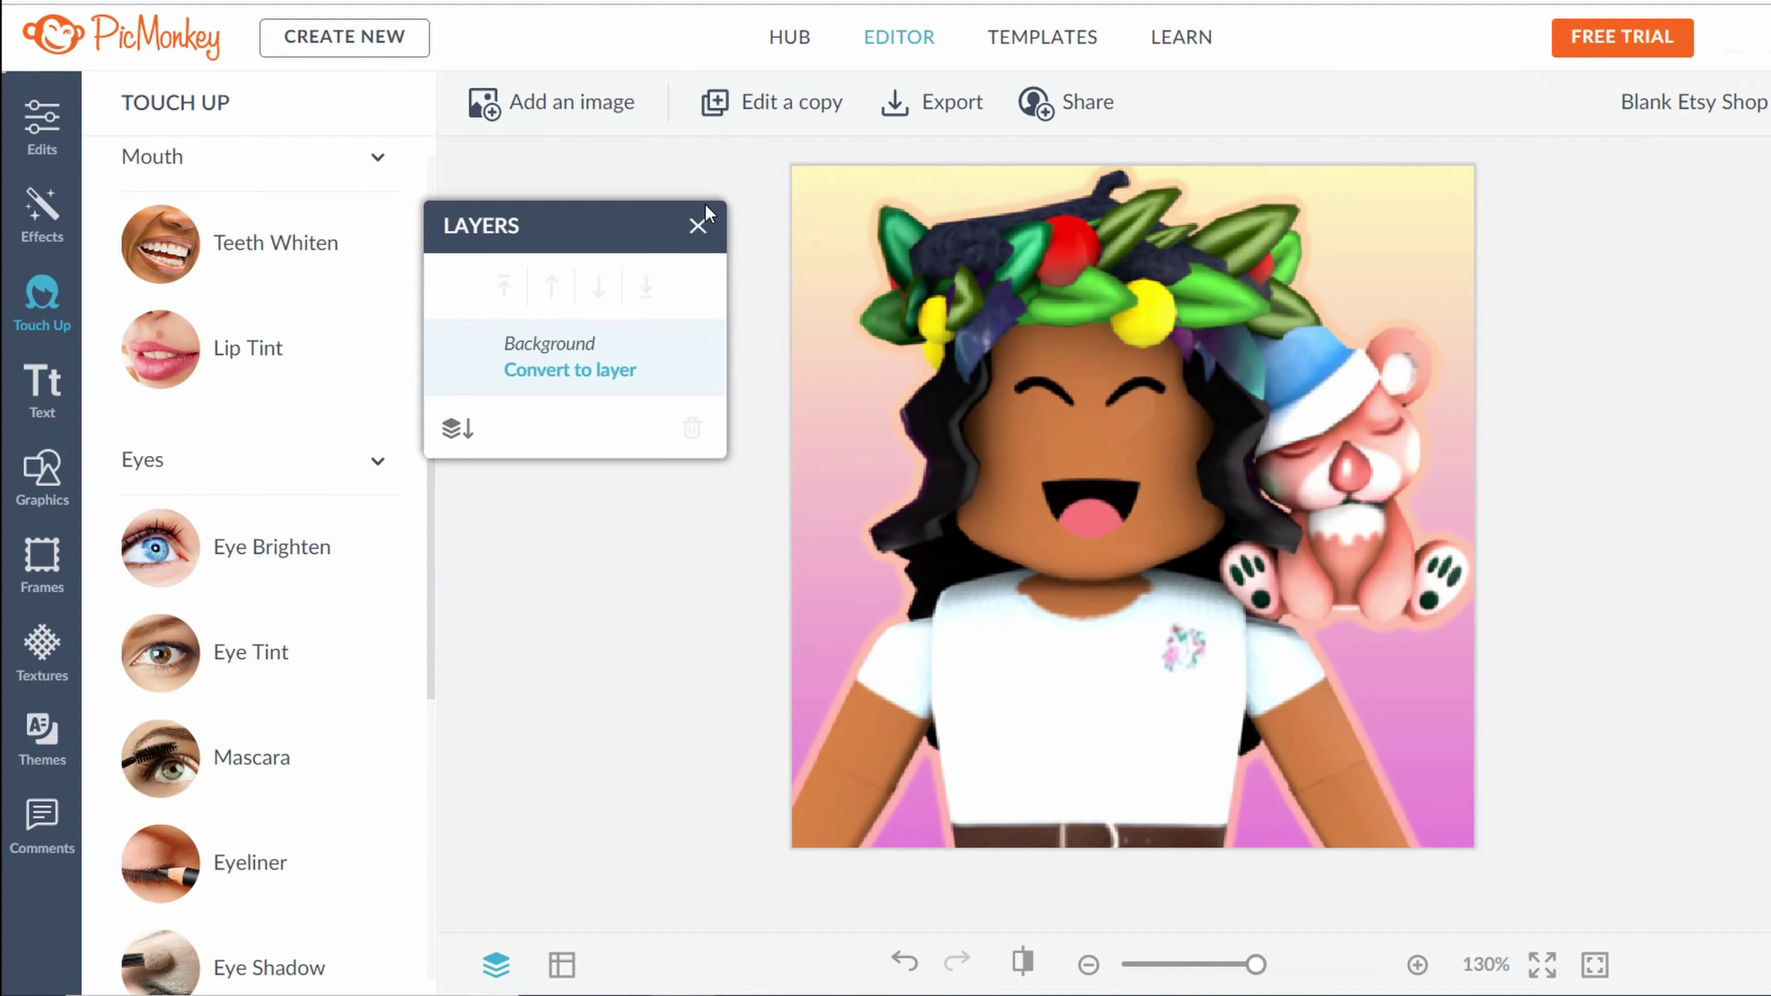
click(698, 226)
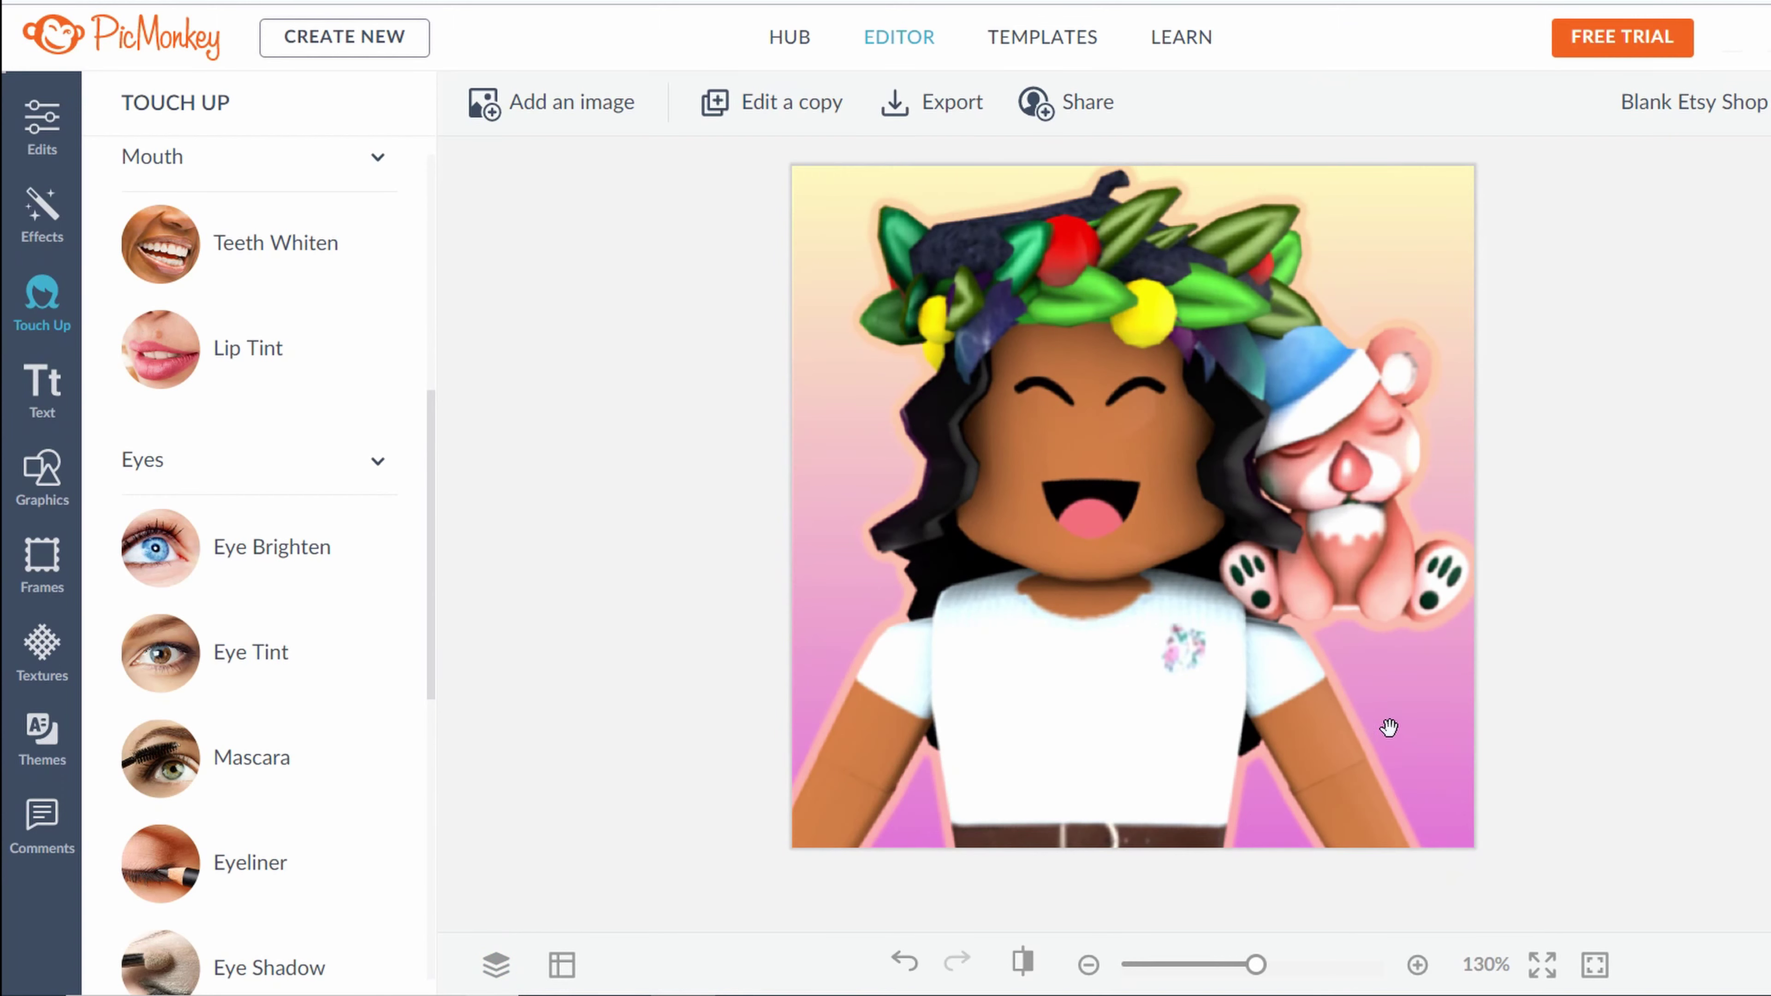
mouse_move(1388, 727)
mouse_down()
mouse_move(1424, 775)
mouse_move(1423, 715)
mouse_move(1415, 744)
mouse_up()
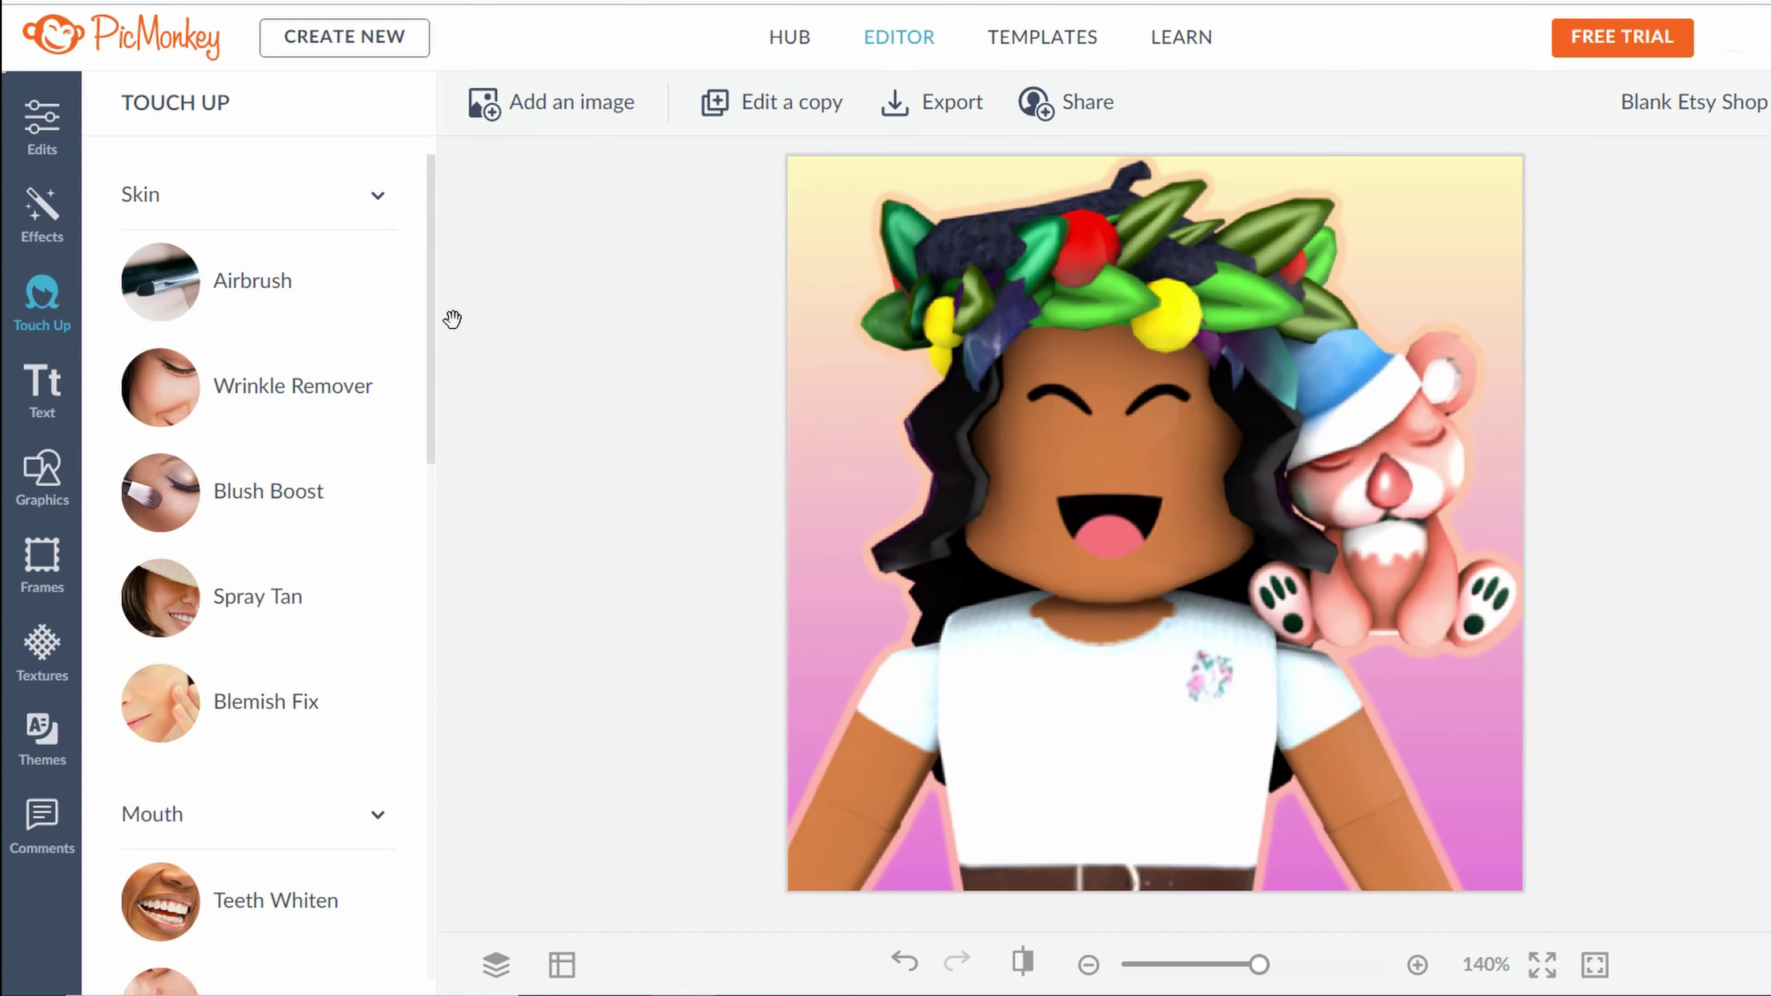
Apply the Burst effect from the Paintbox group to the flattened picture with vibrance at about 30%
click(54, 217)
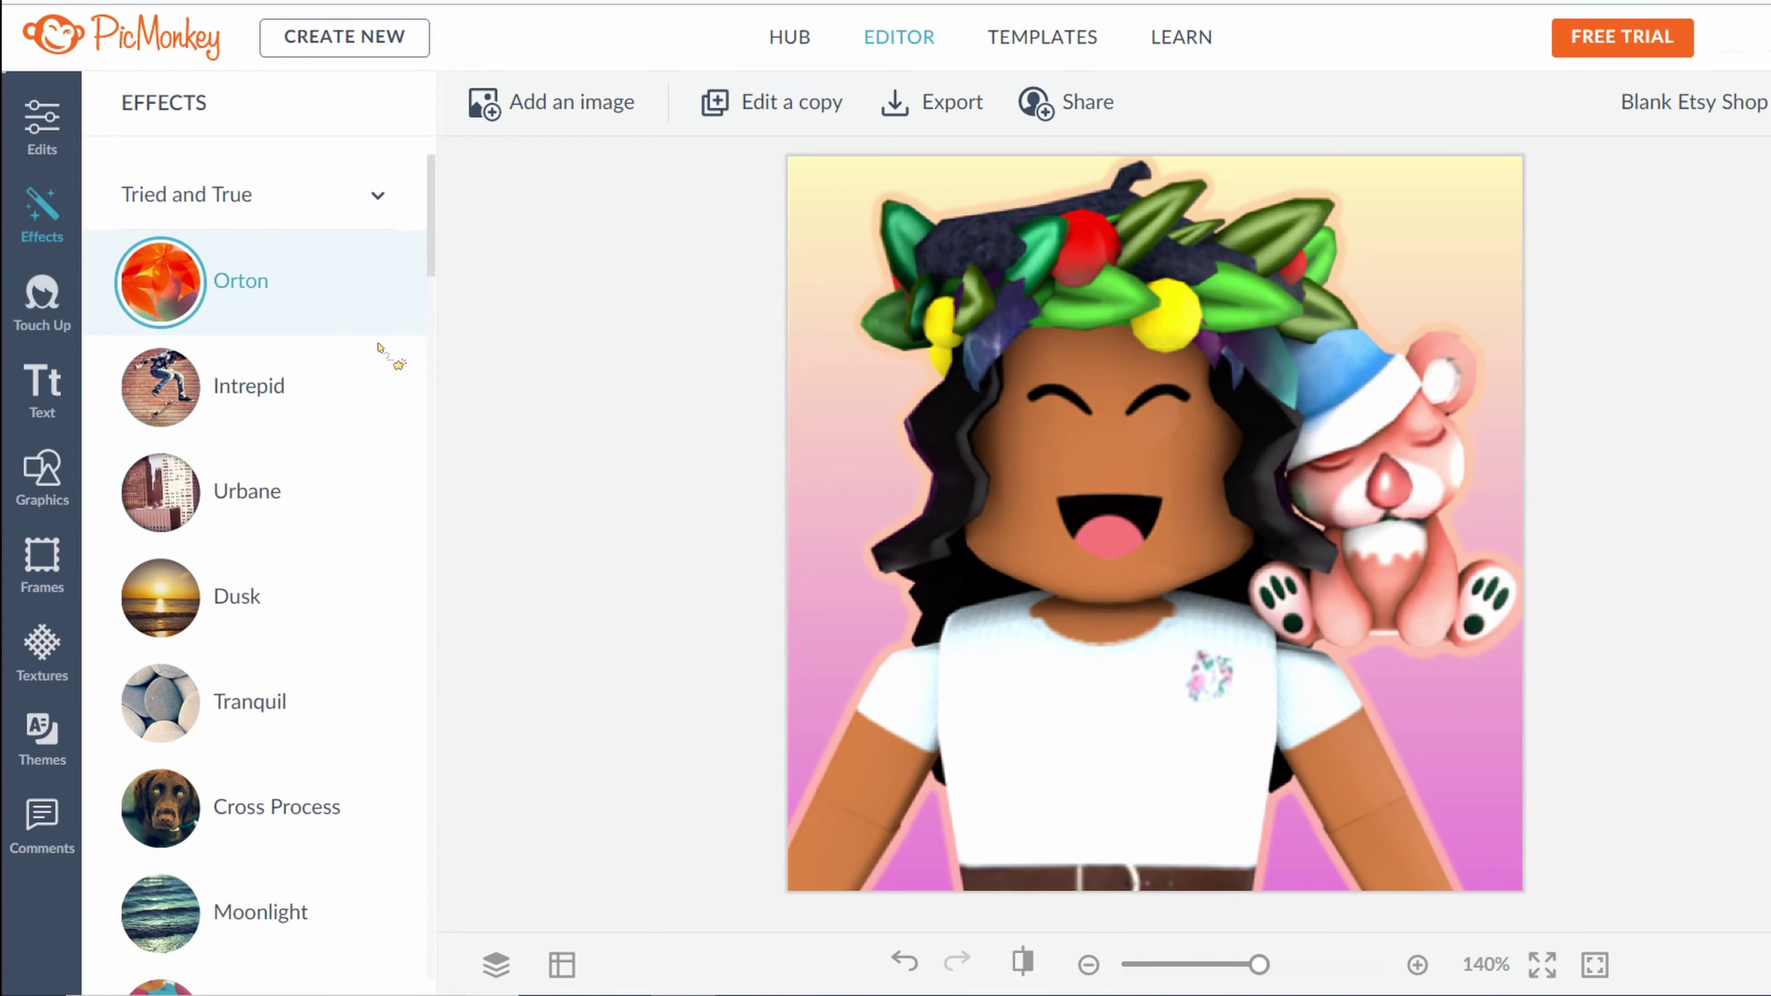
scroll(316, 321, down, 15)
scroll(304, 307, down, 5)
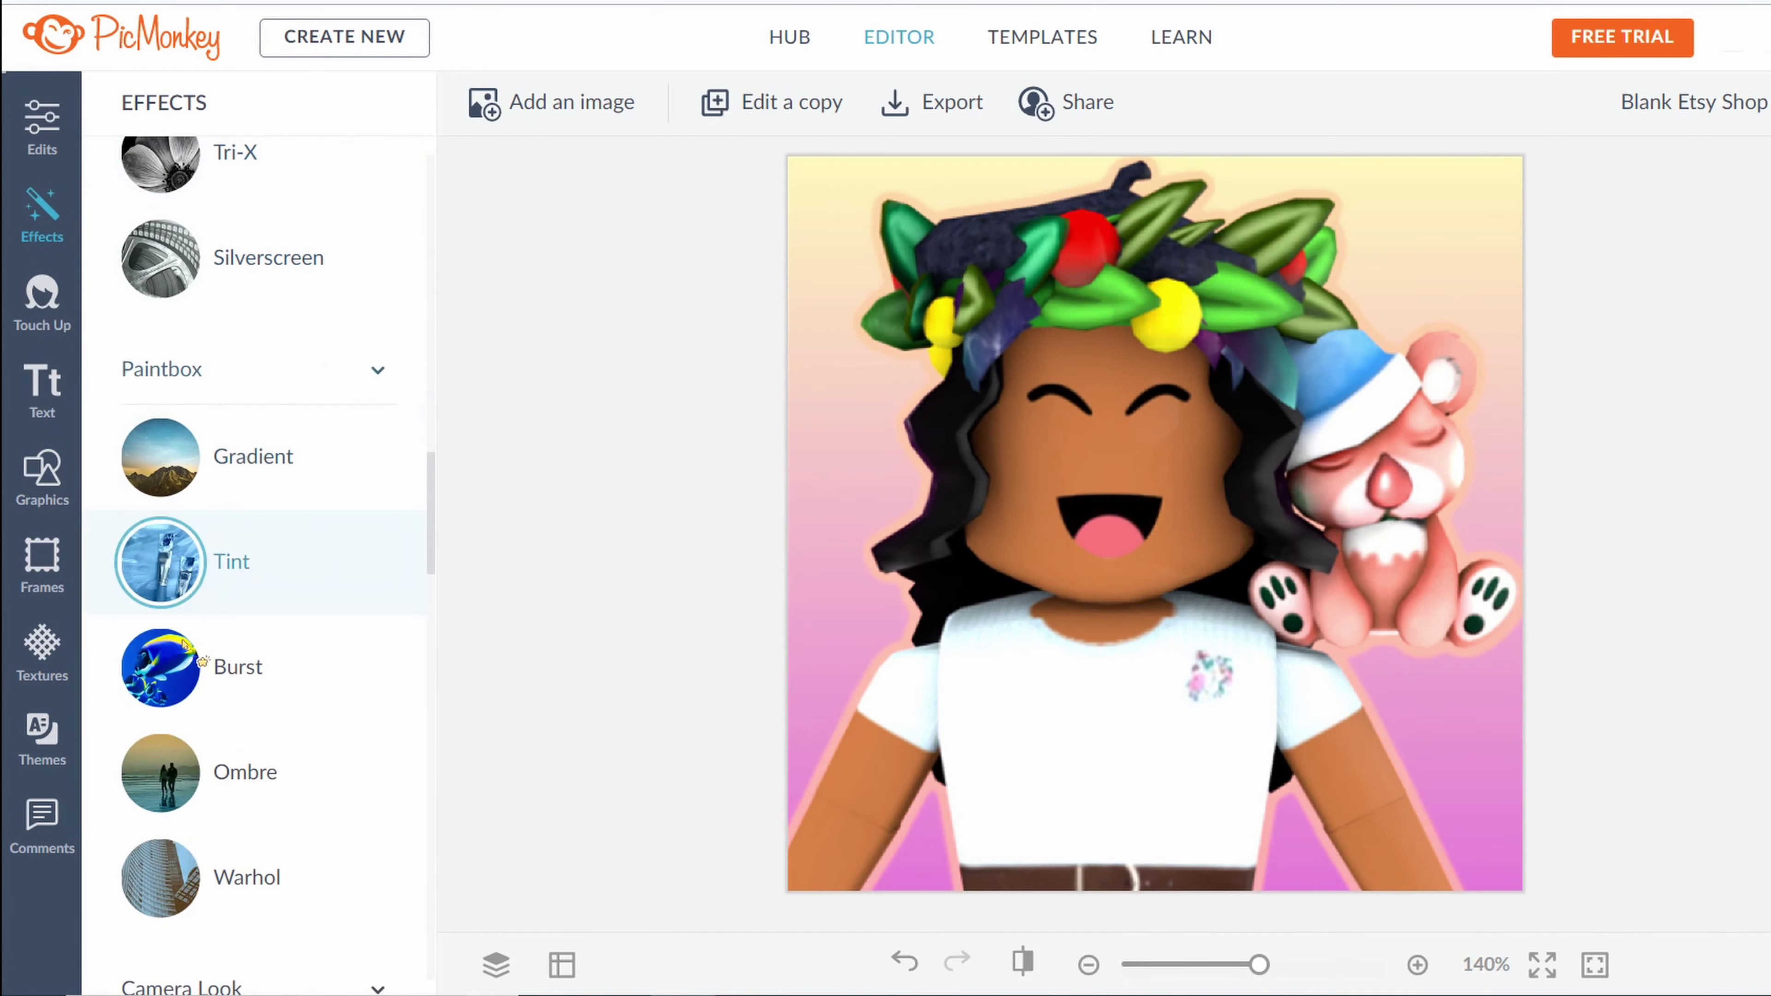
click(226, 662)
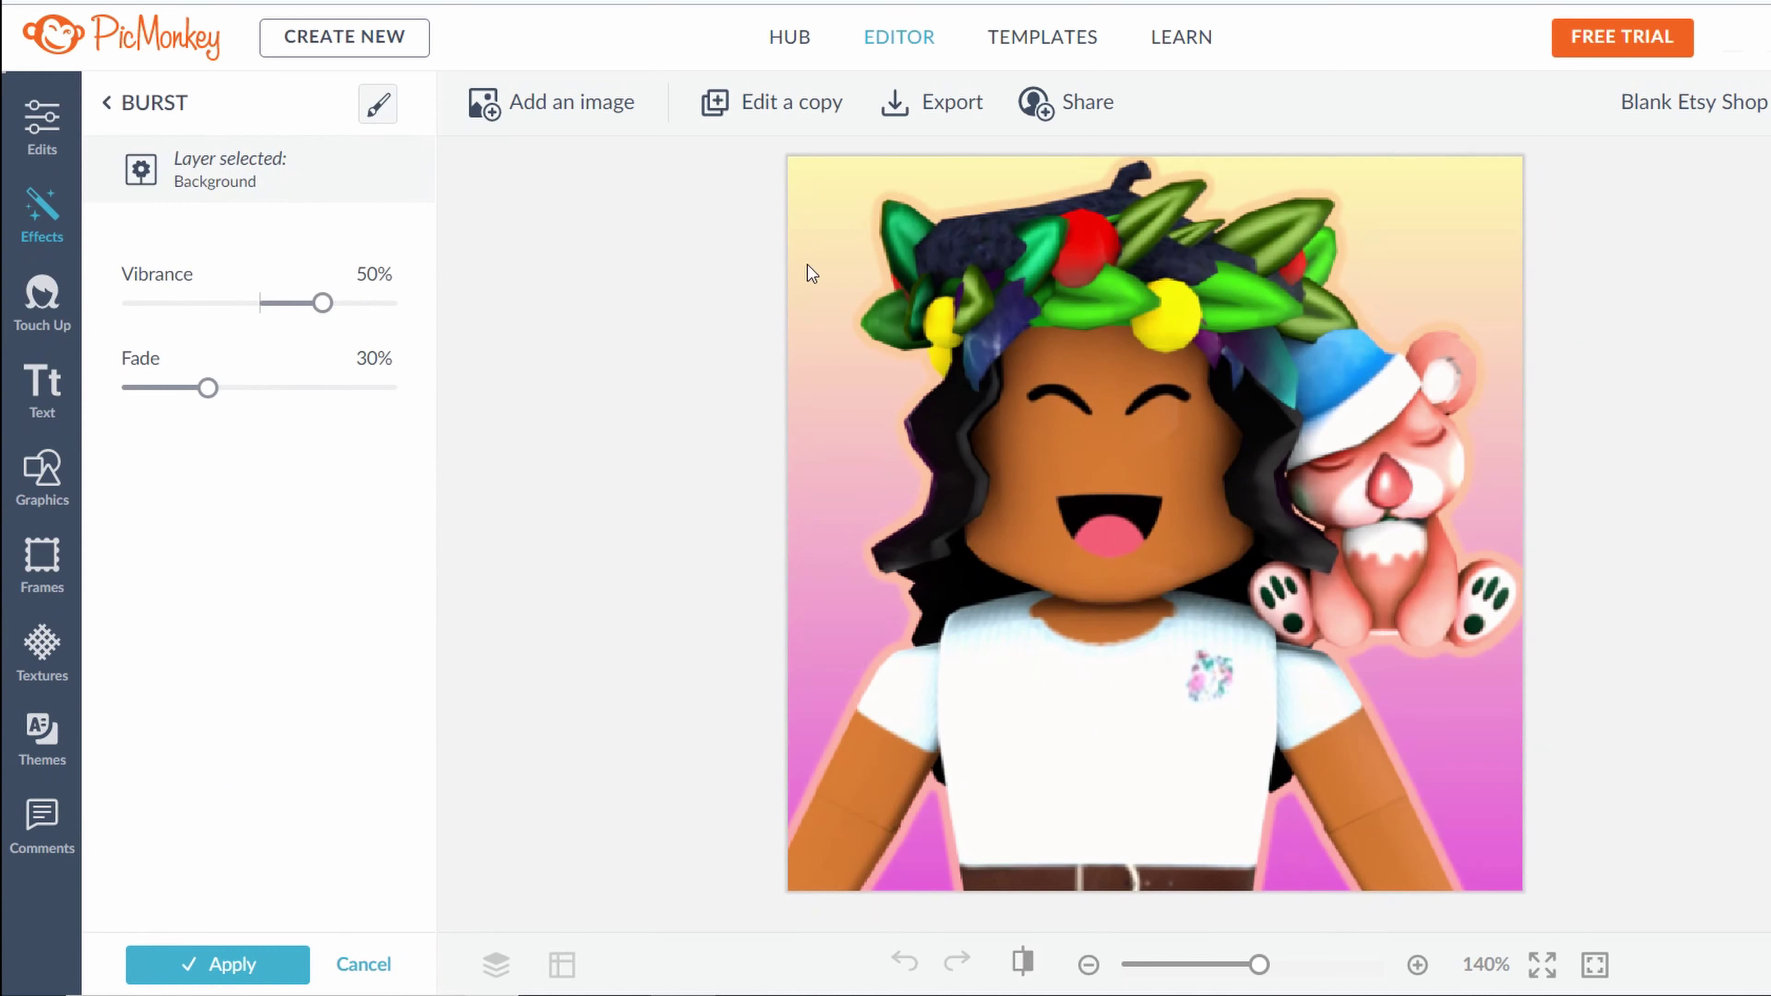
mouse_move(317, 305)
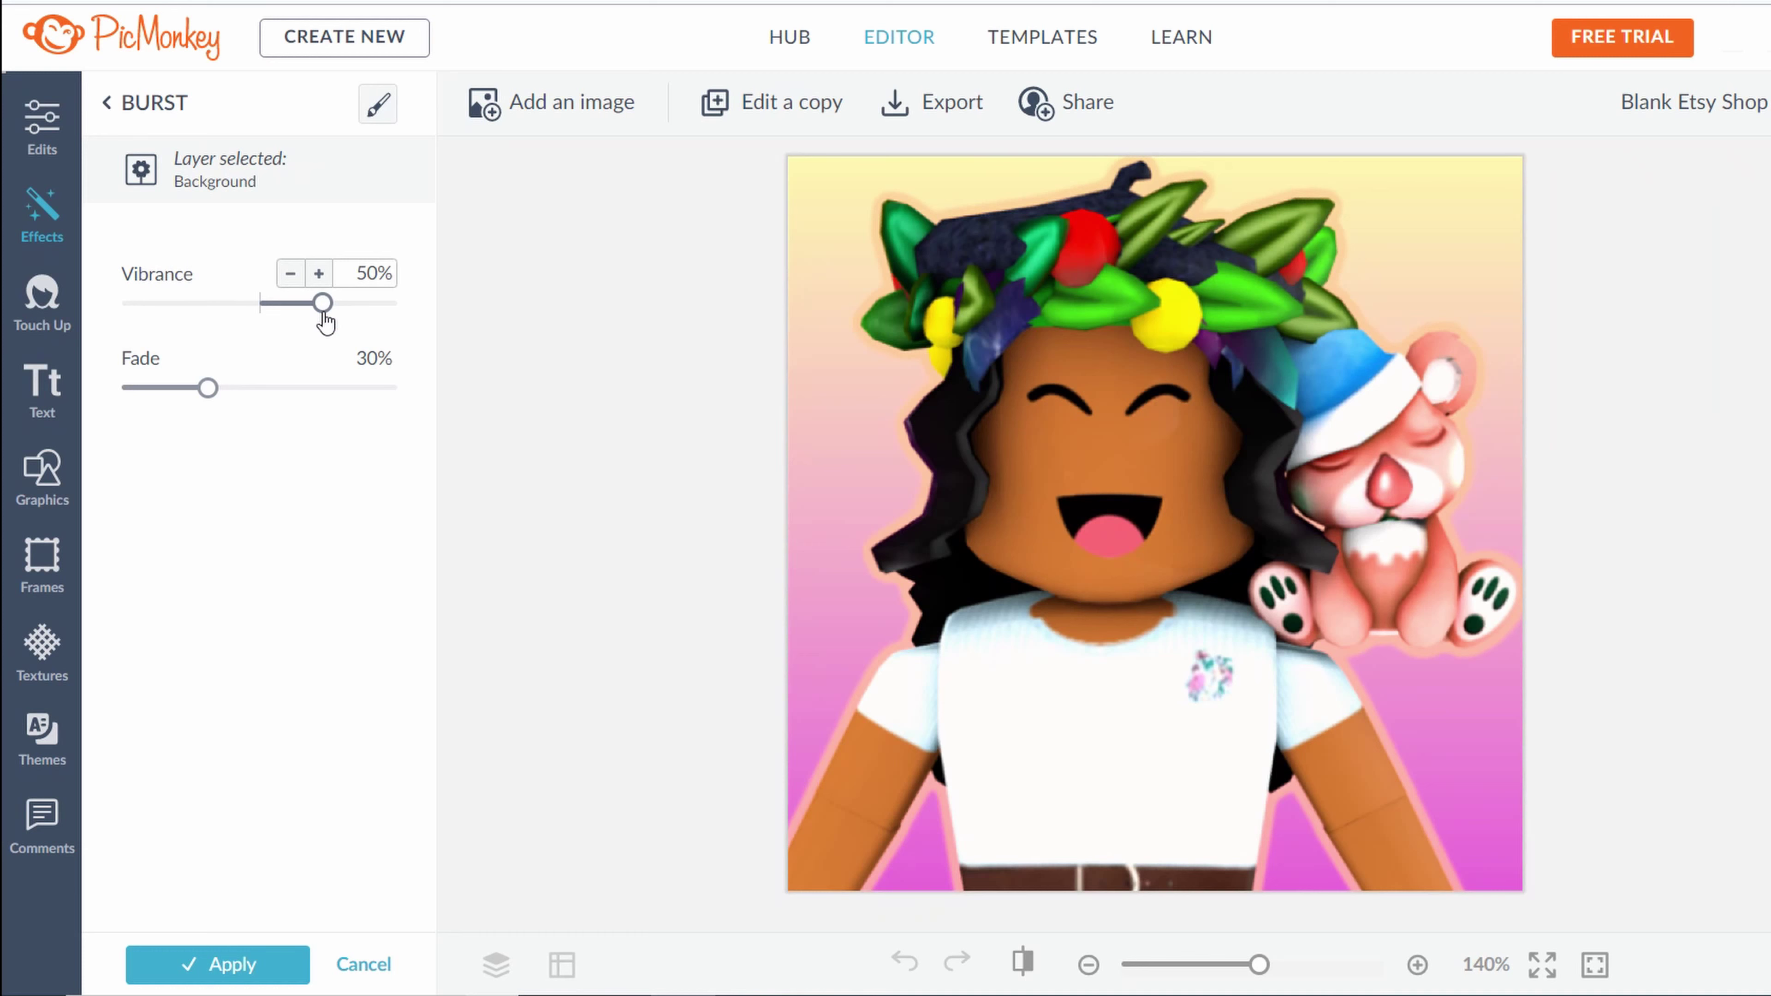
drag(324, 321, 298, 323)
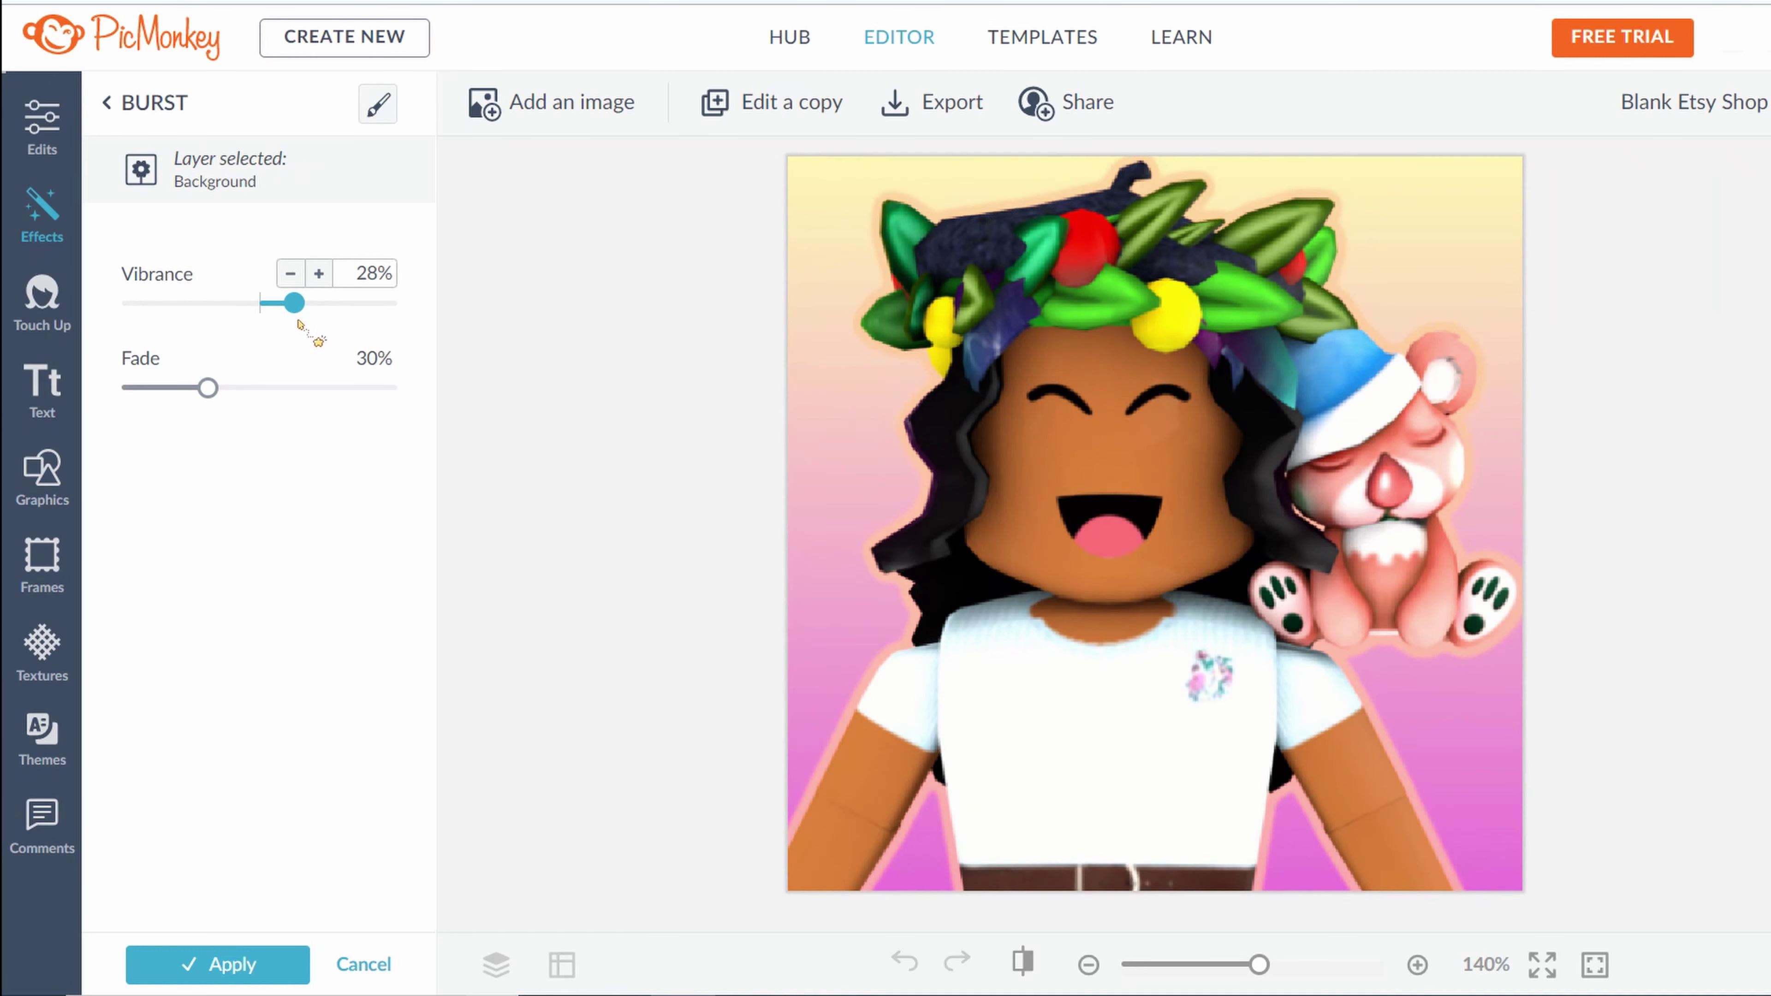
click(319, 272)
click(319, 273)
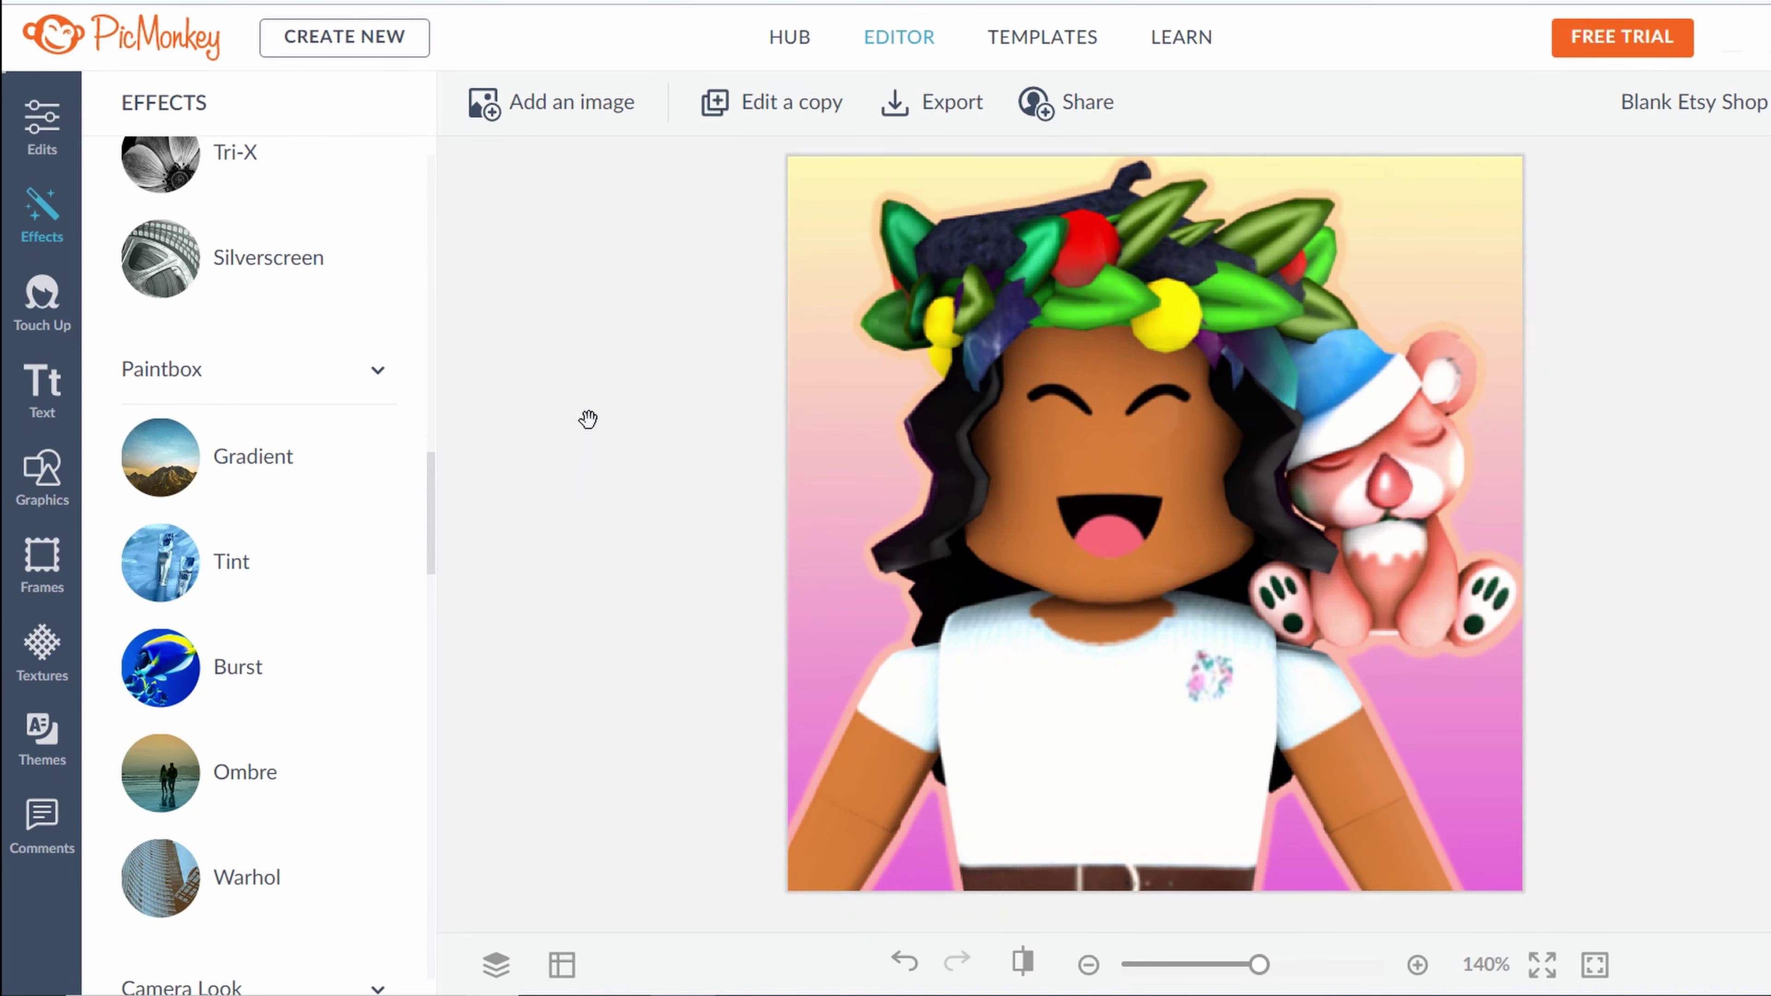
Switch to the Windows Snipping Tool and capture a rectangular snip of the whole profile picture canvas
key(super)
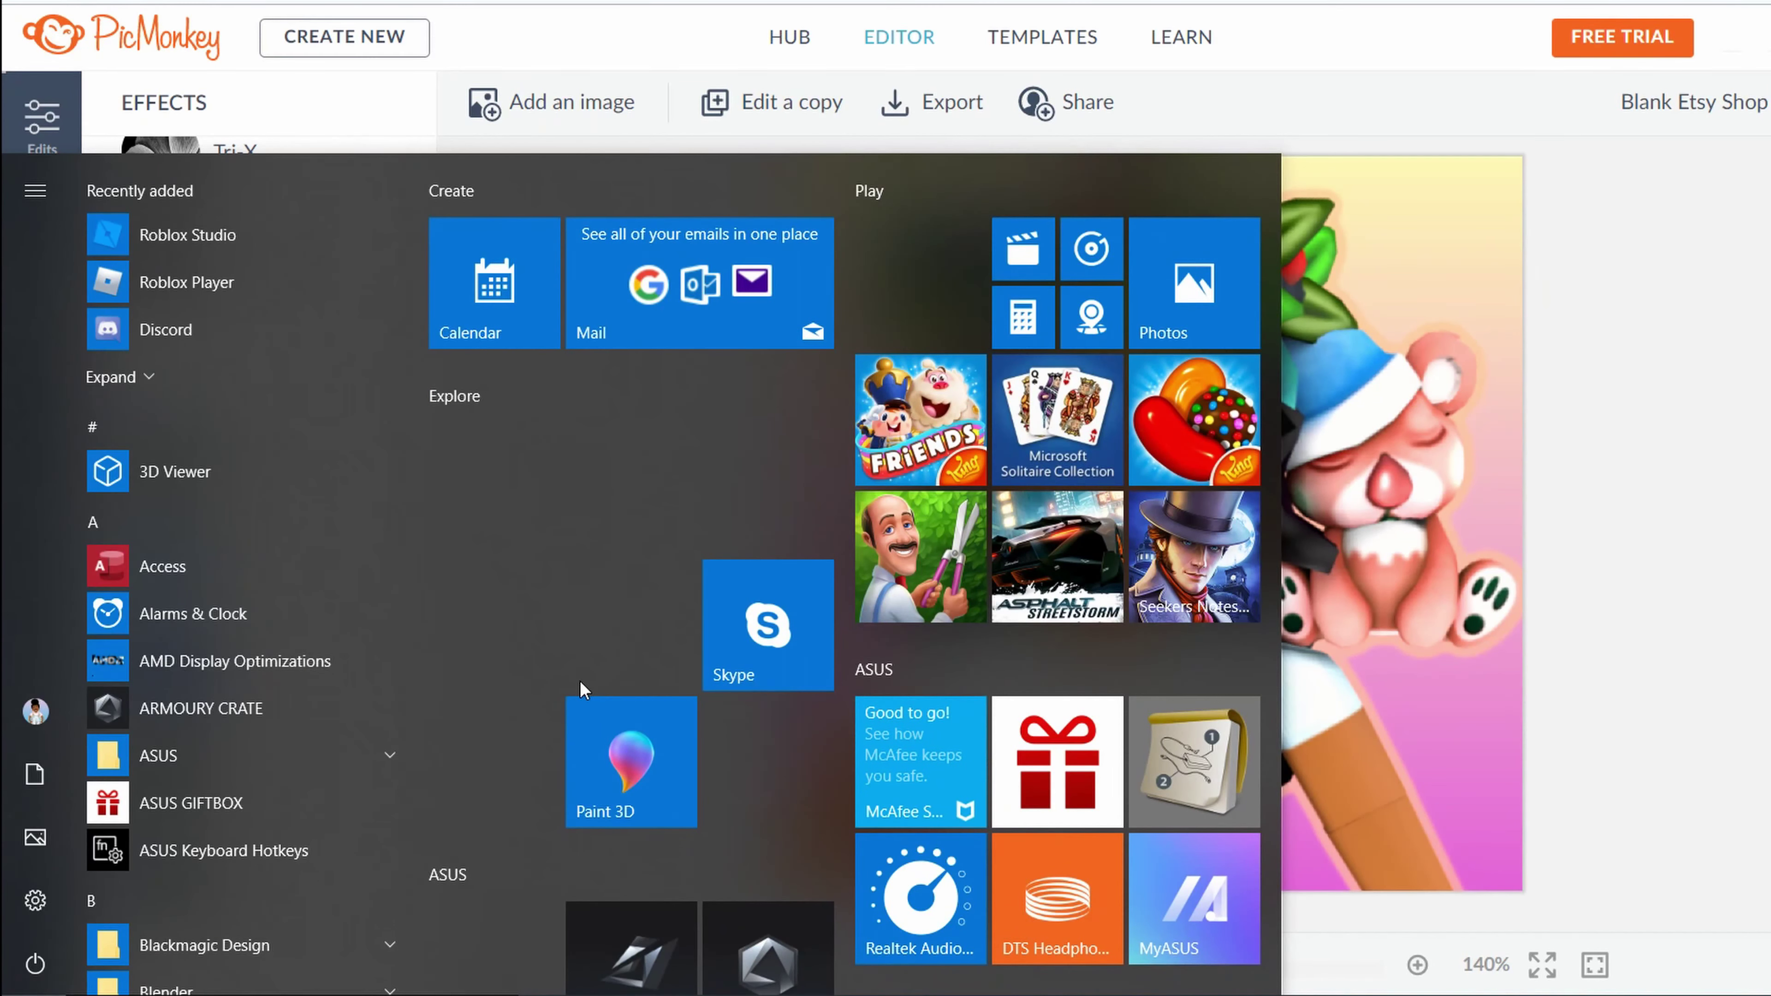
text(snip)
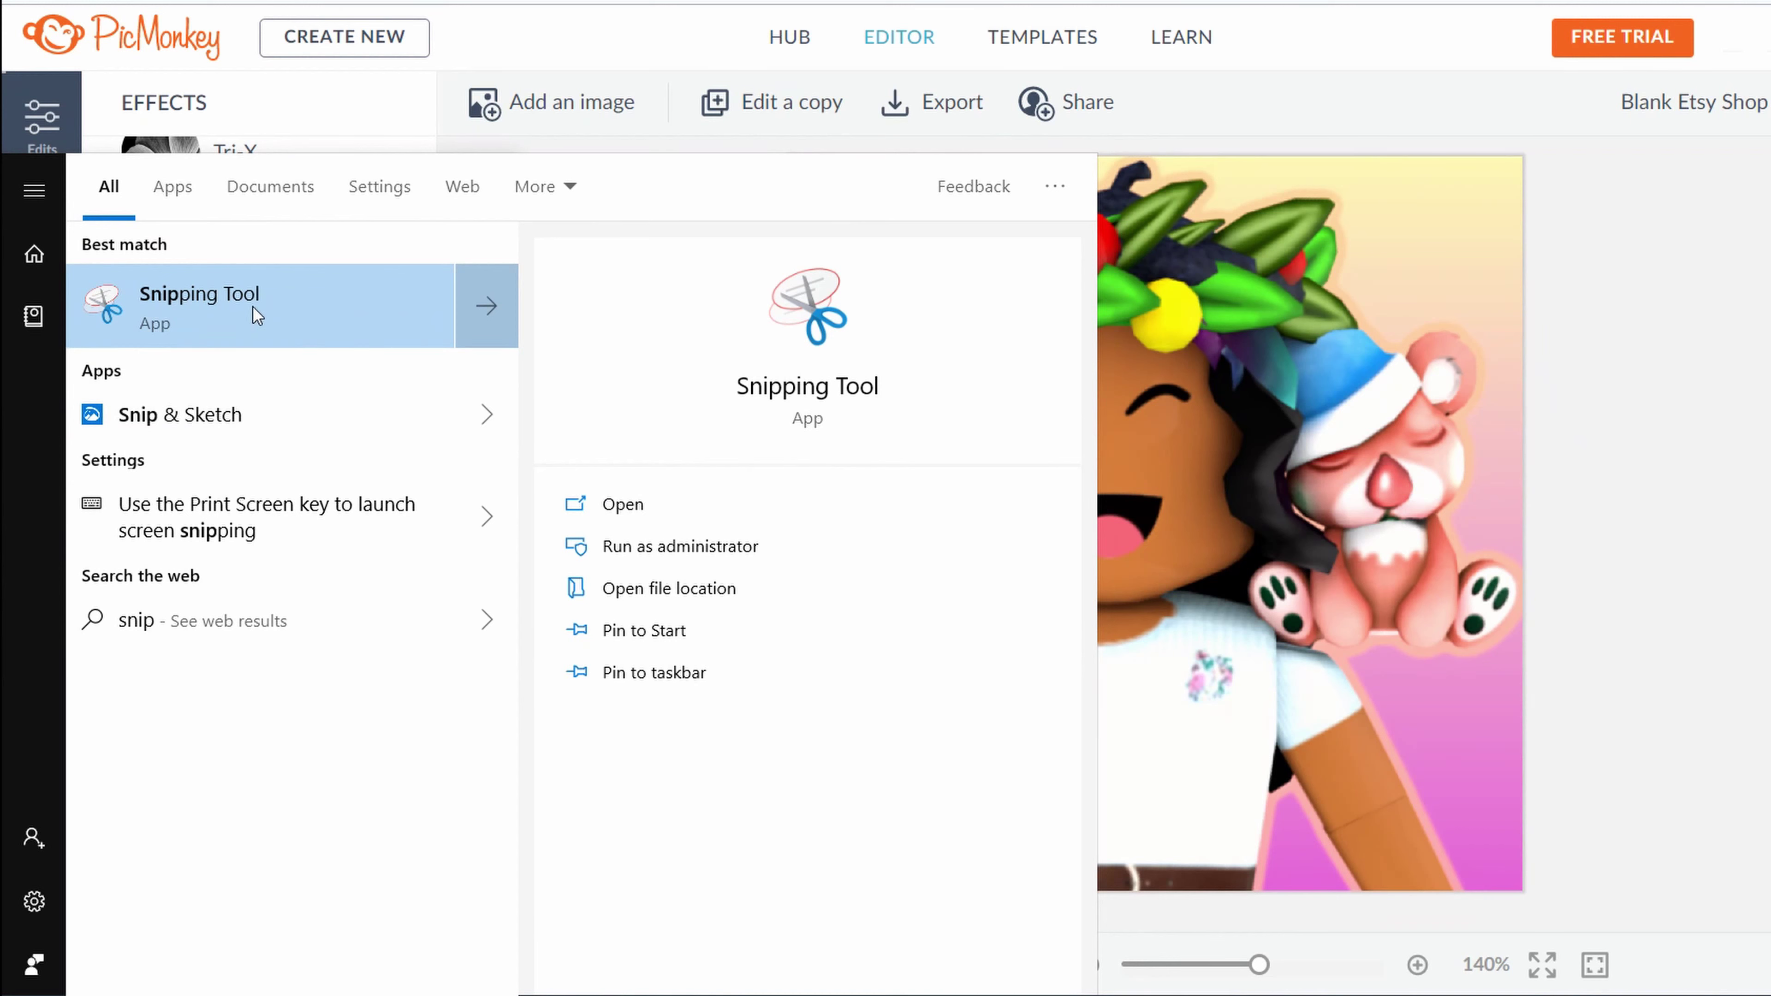
click(358, 306)
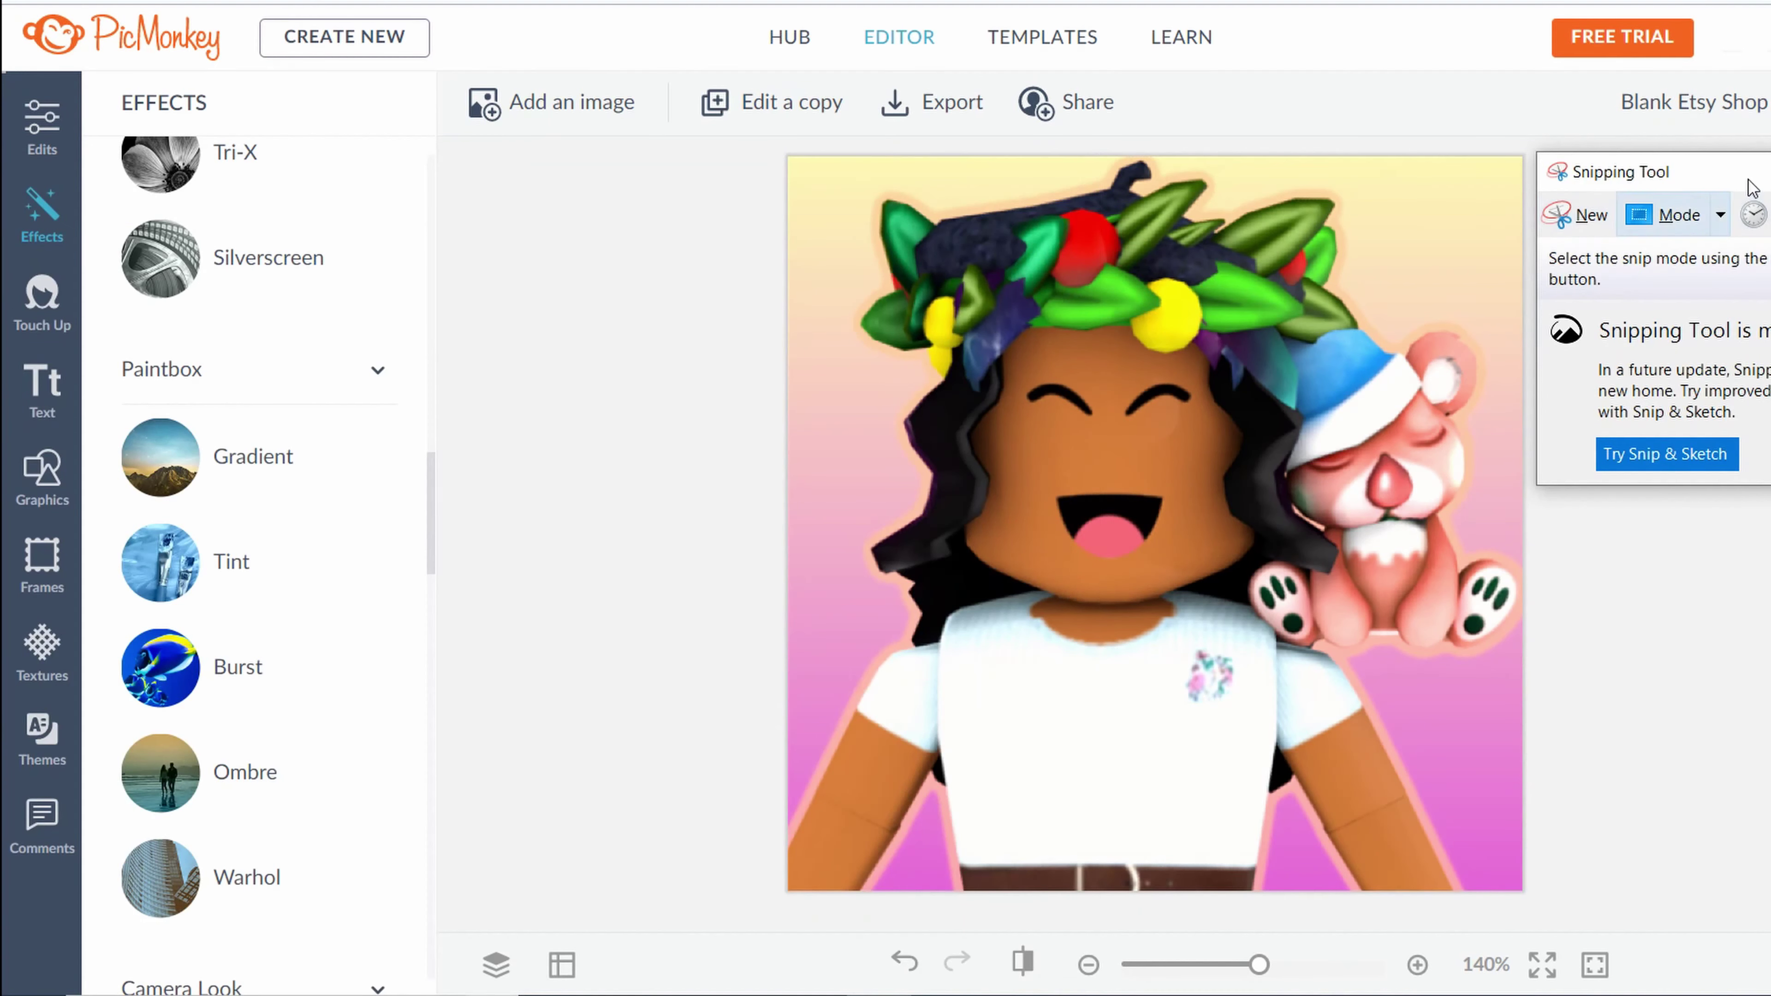
click(1588, 219)
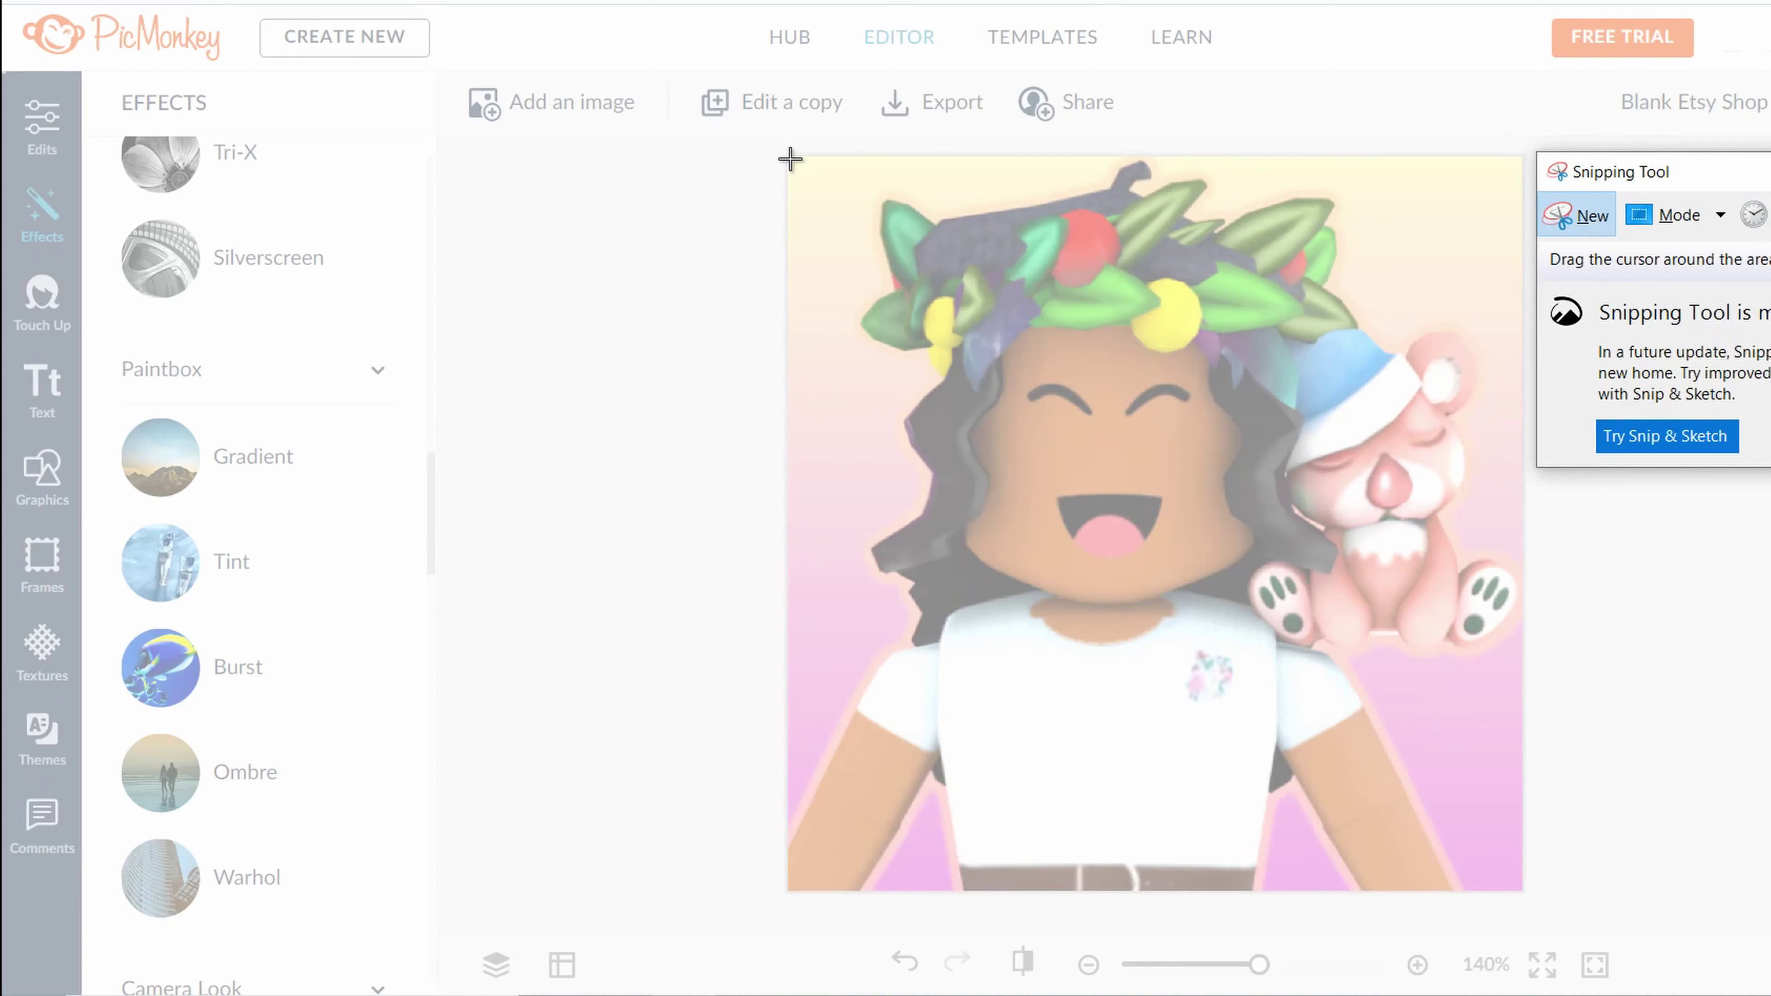
drag(790, 159, 1523, 886)
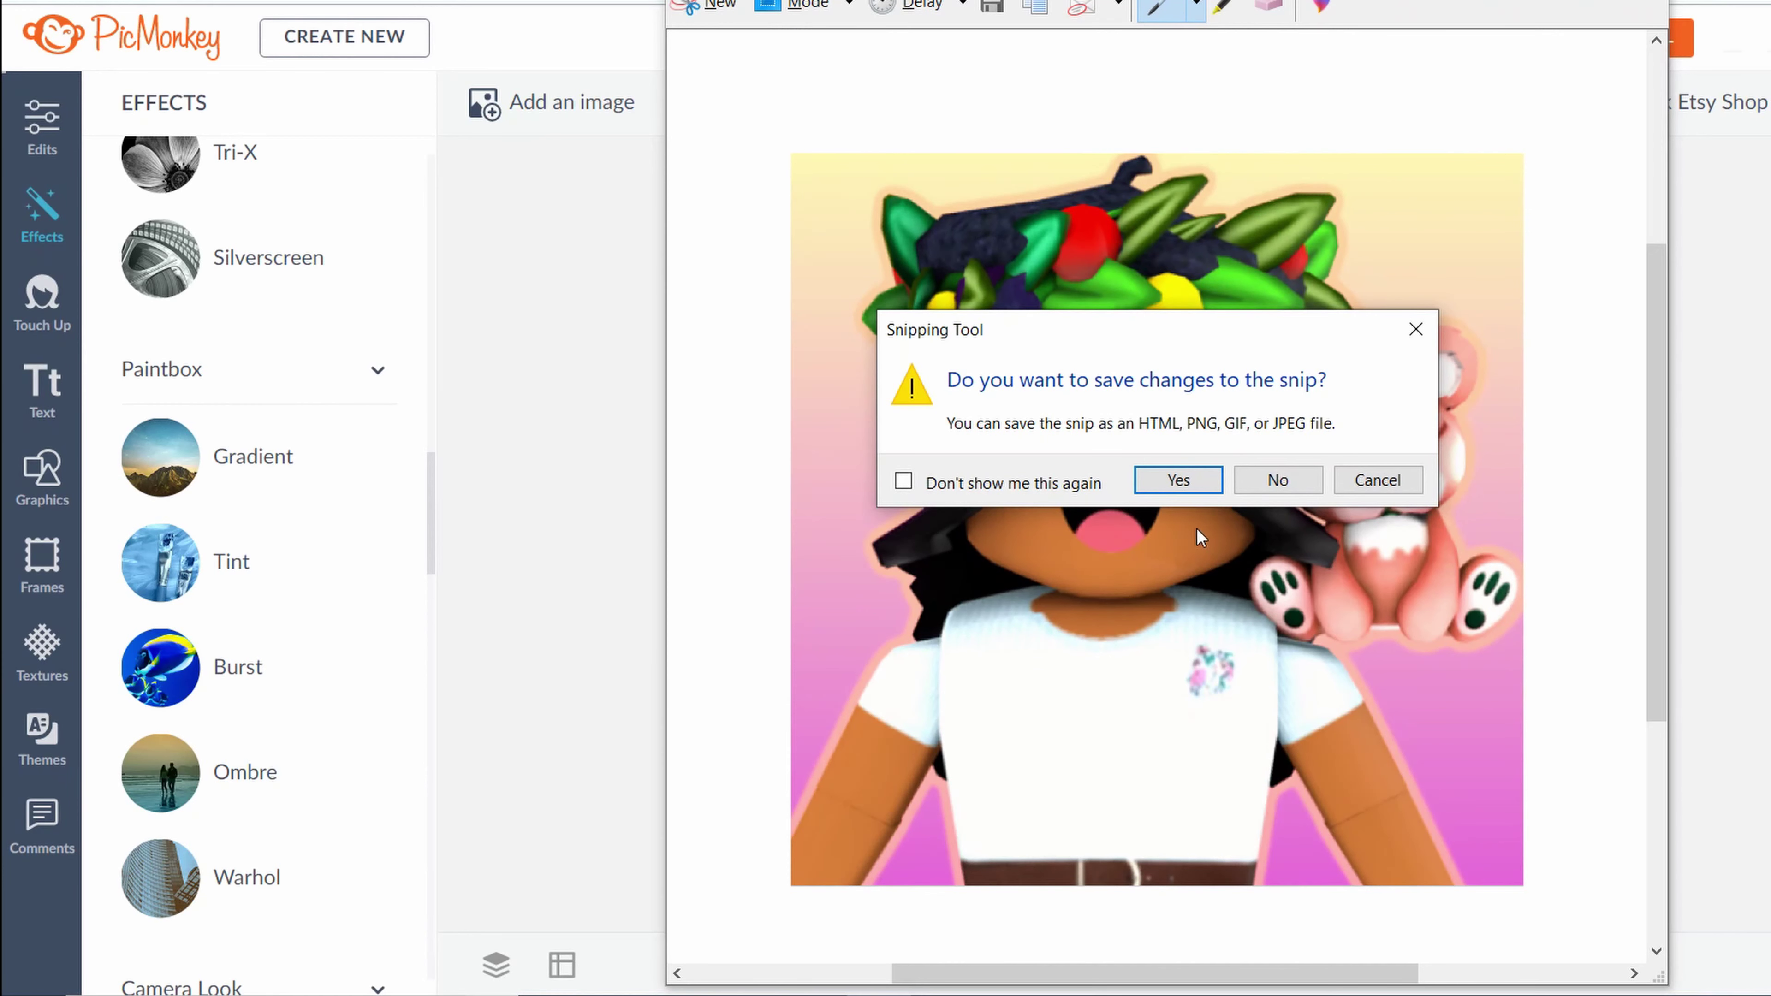
Save the snip to the Desktop as a PNG file named Capture
click(1183, 486)
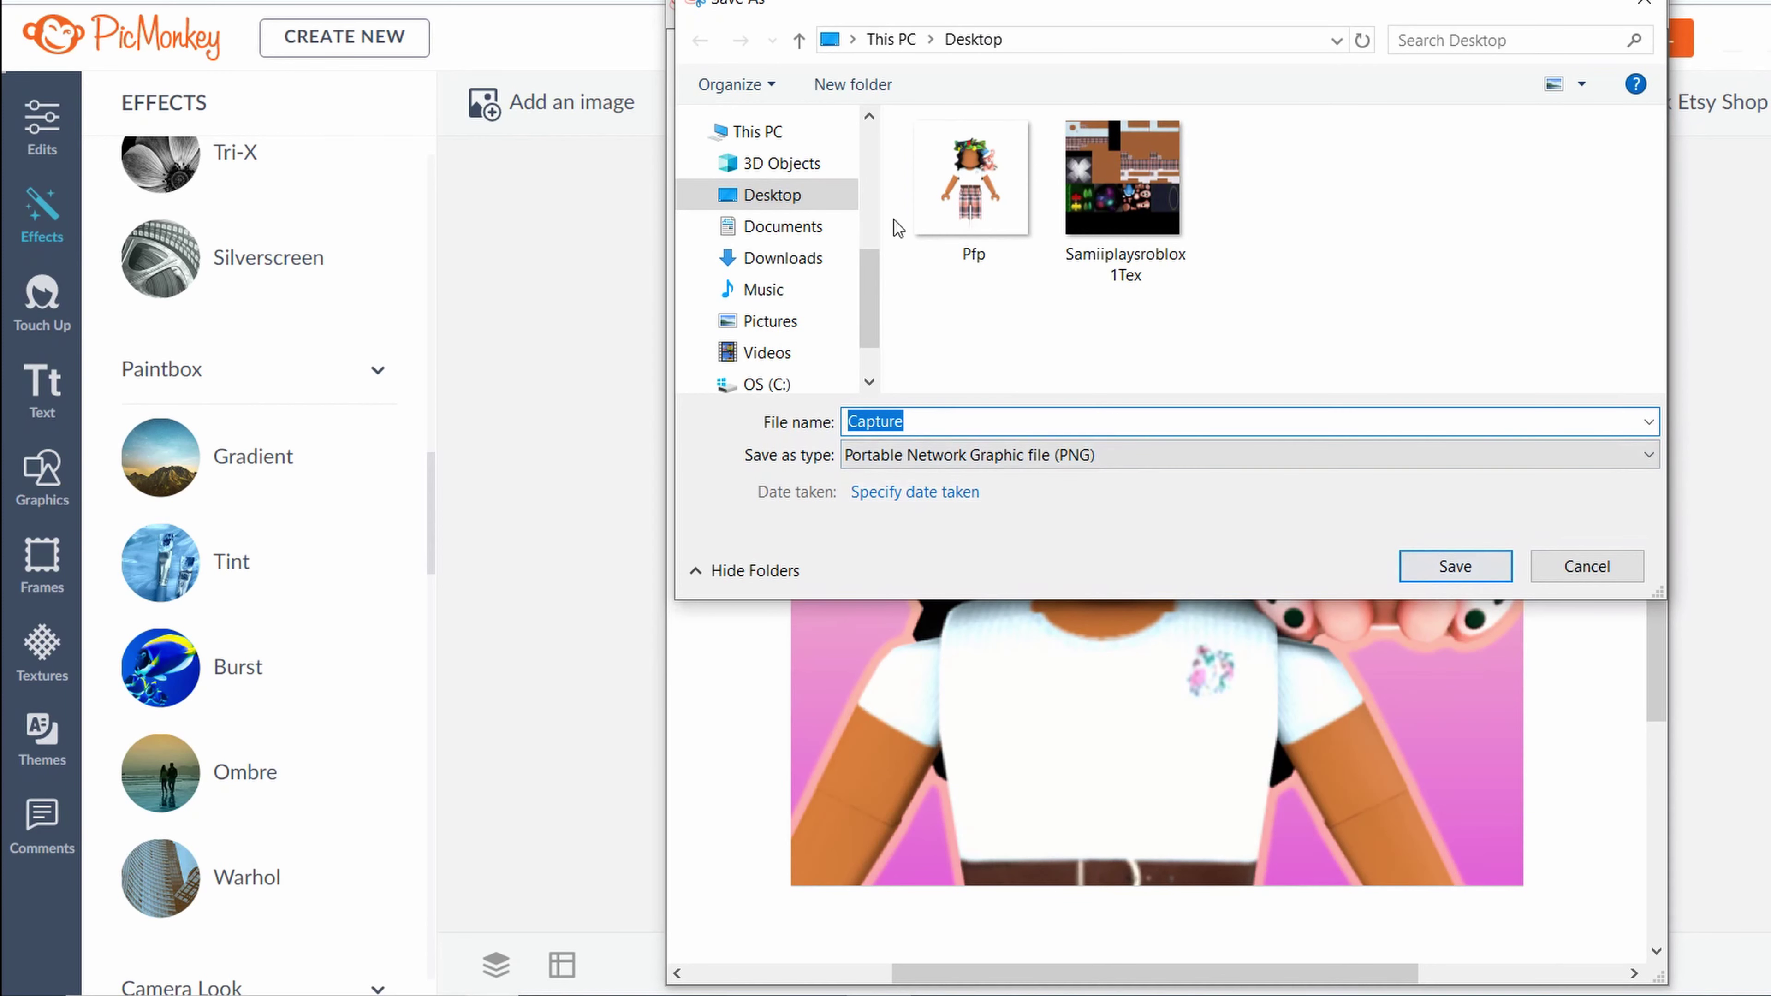
click(847, 192)
click(1454, 566)
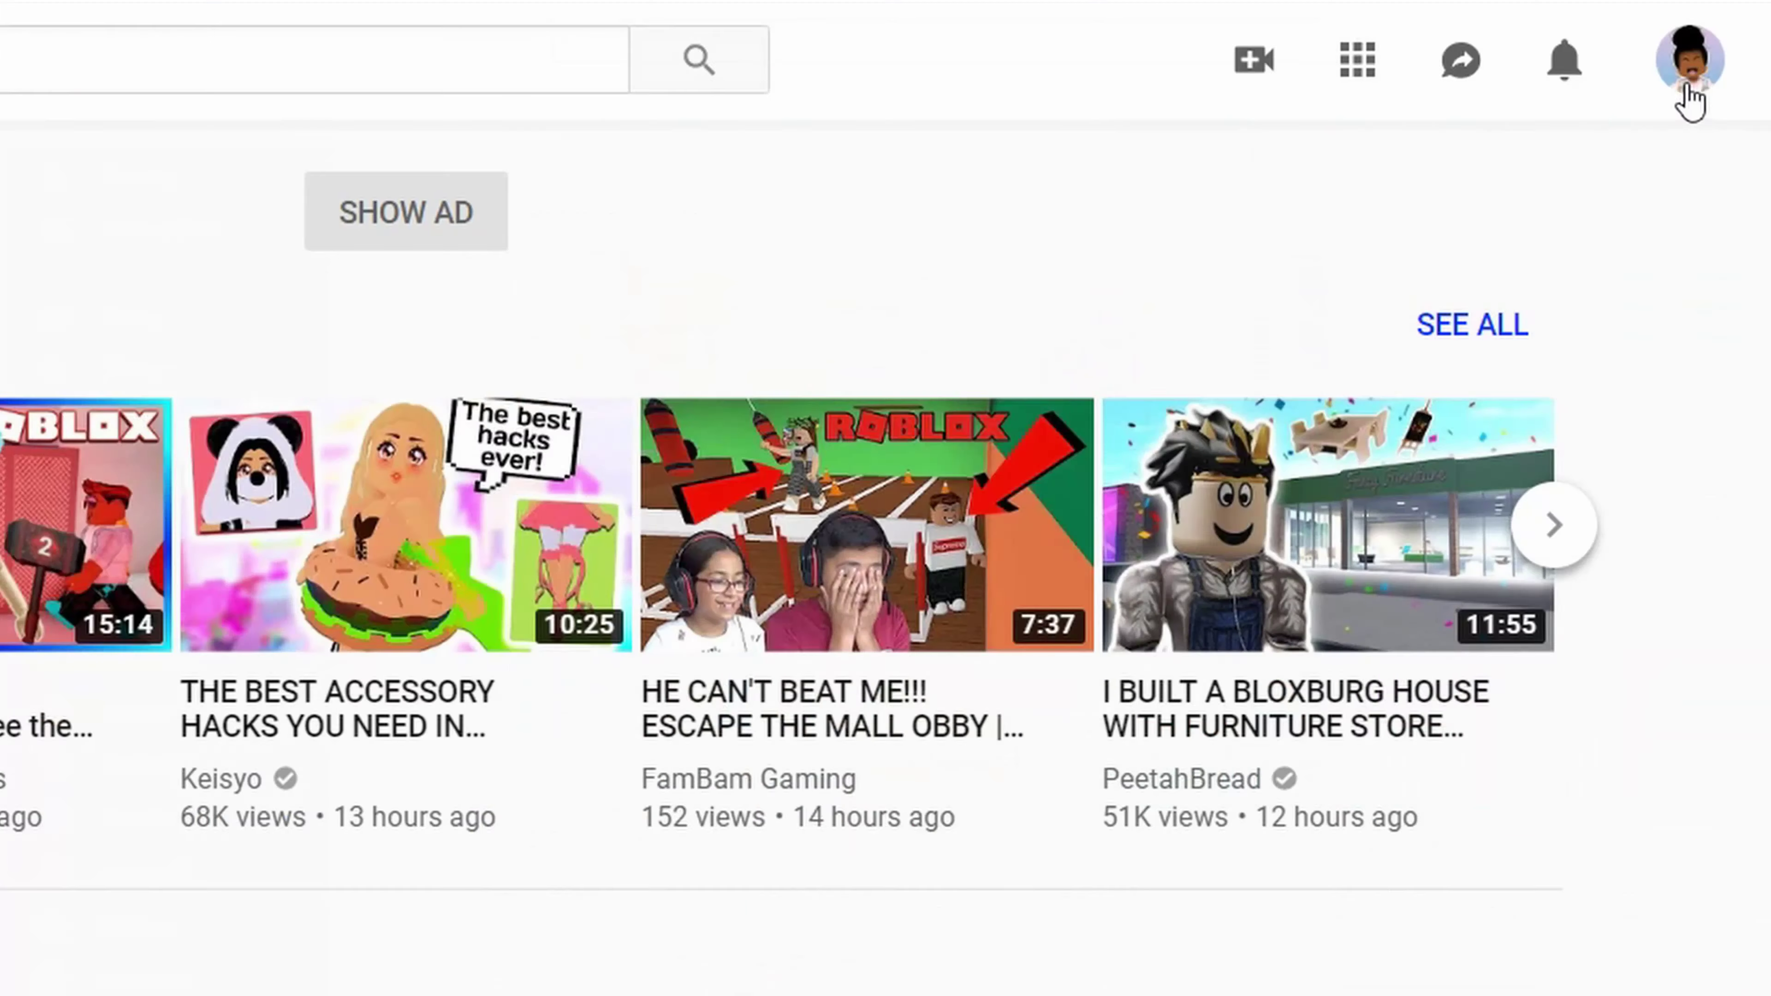
Switch to YouTube, go to the account's own channel and open its profile picture for editing in the Google account
click(1692, 82)
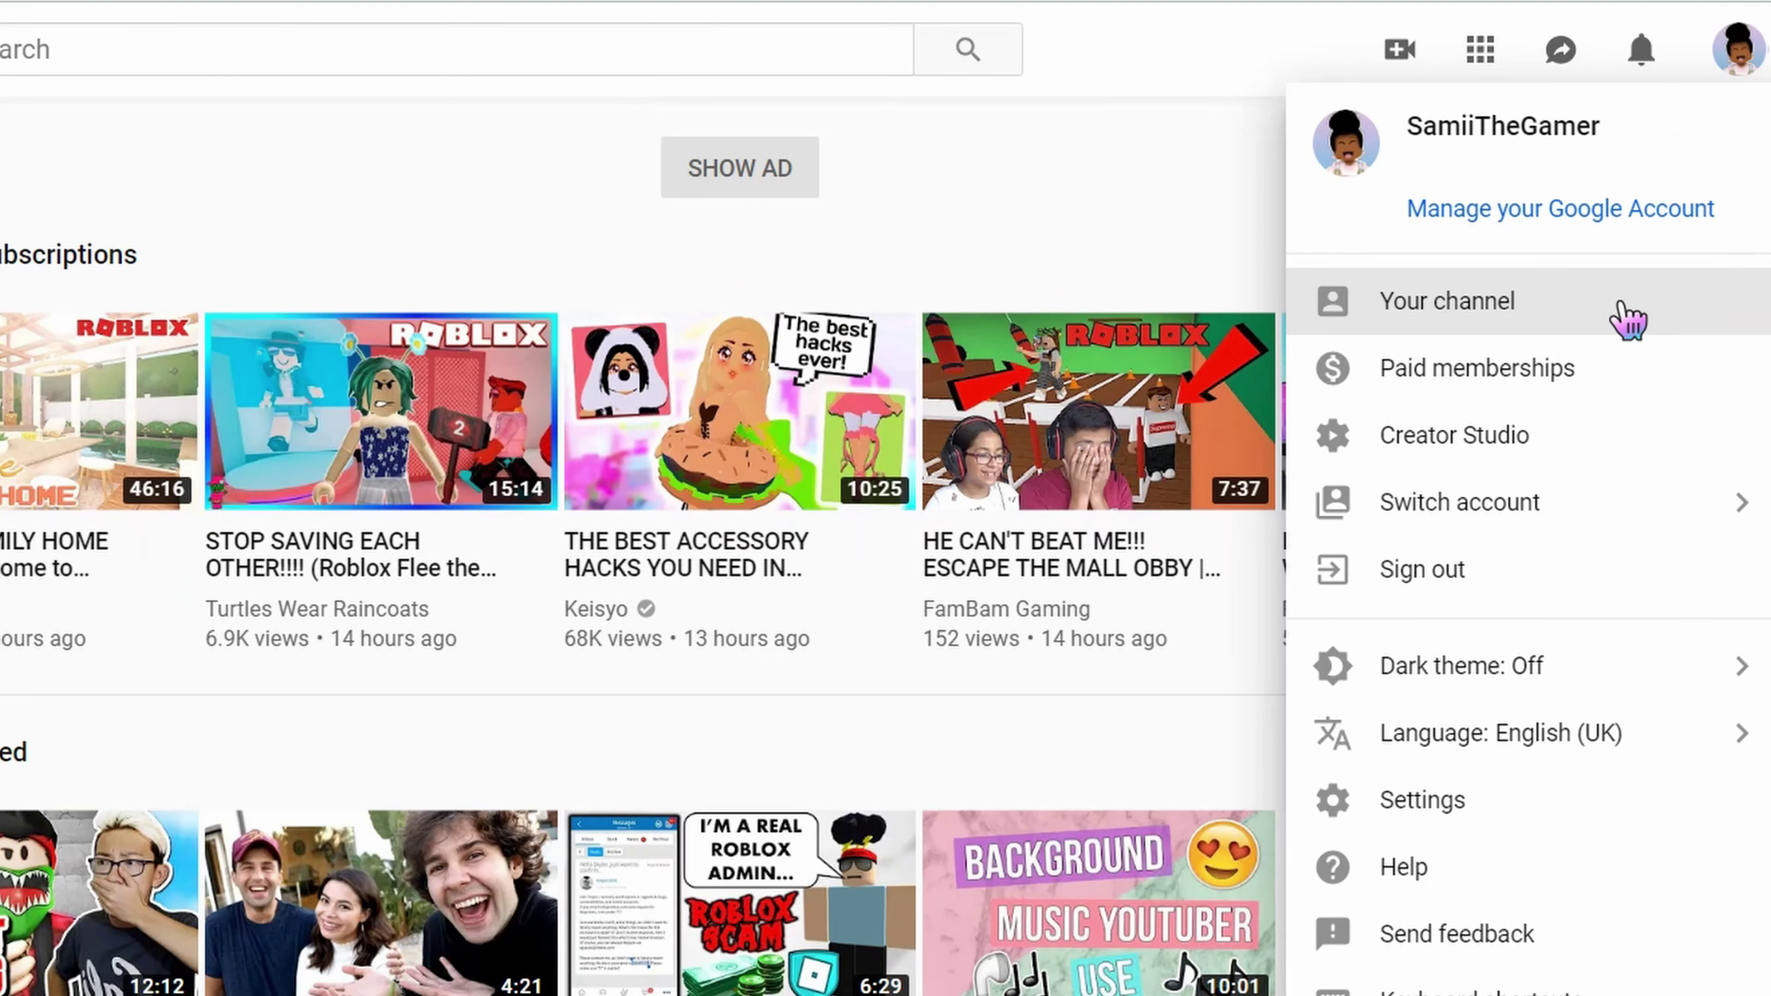
click(1621, 304)
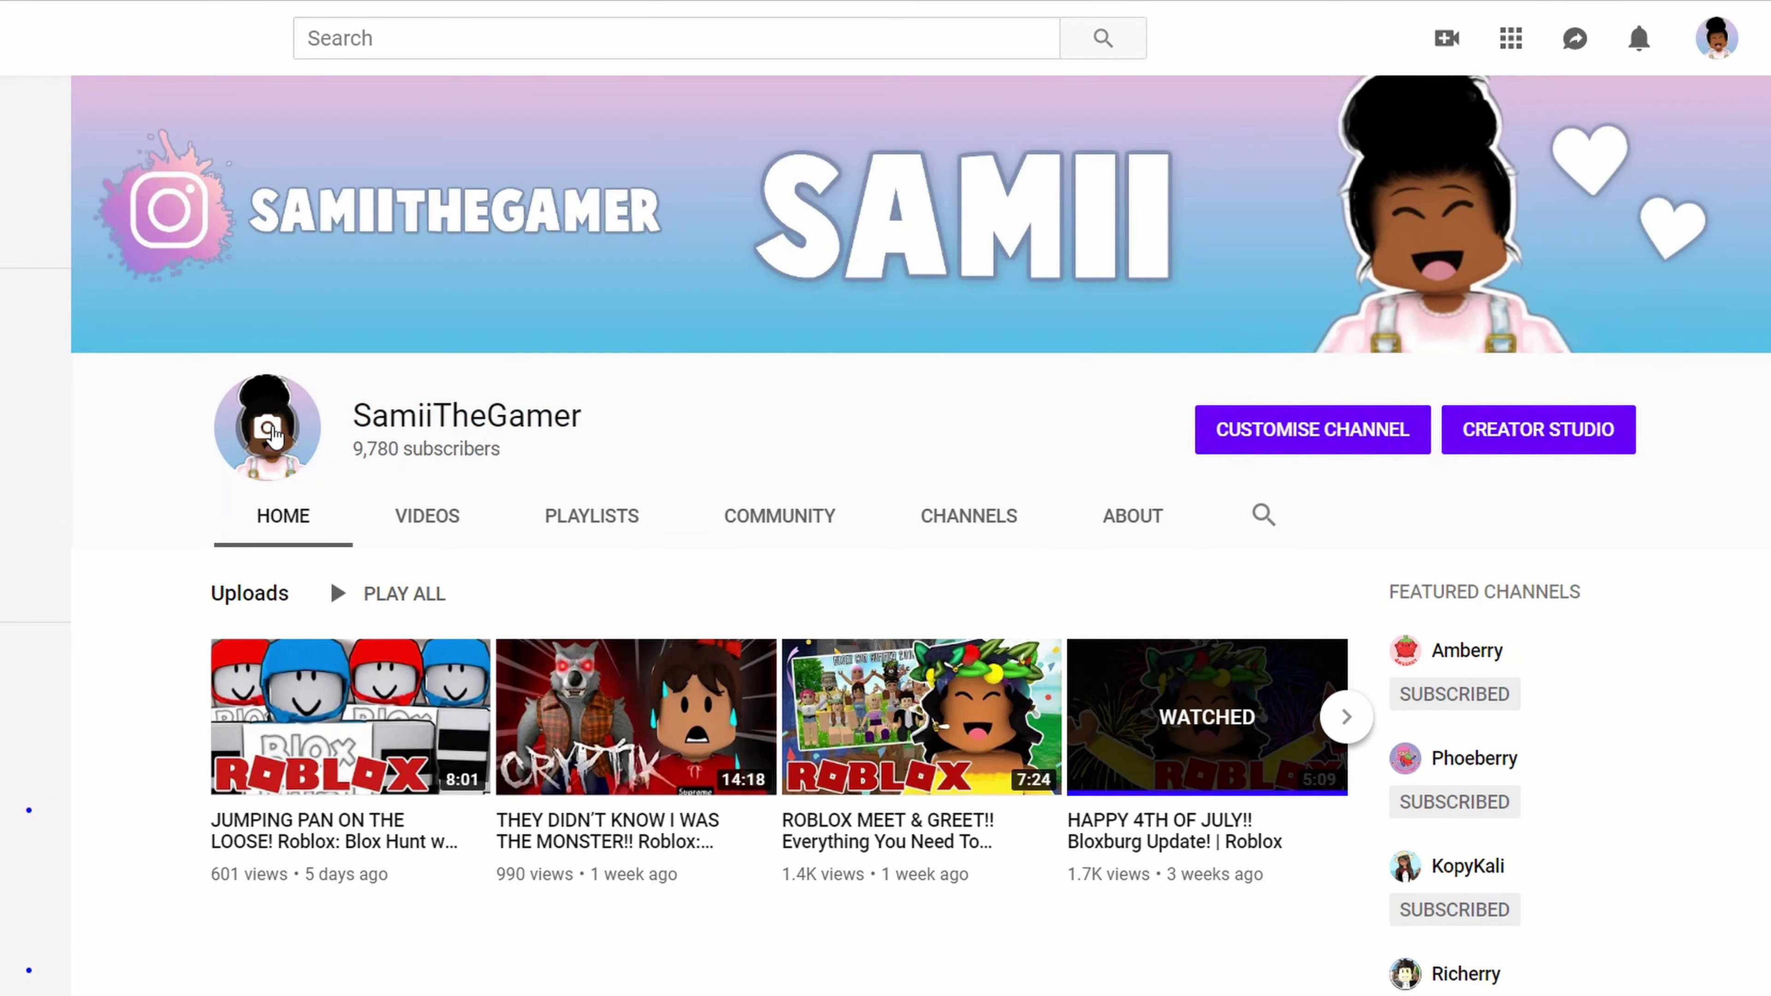
mouse_move(272, 433)
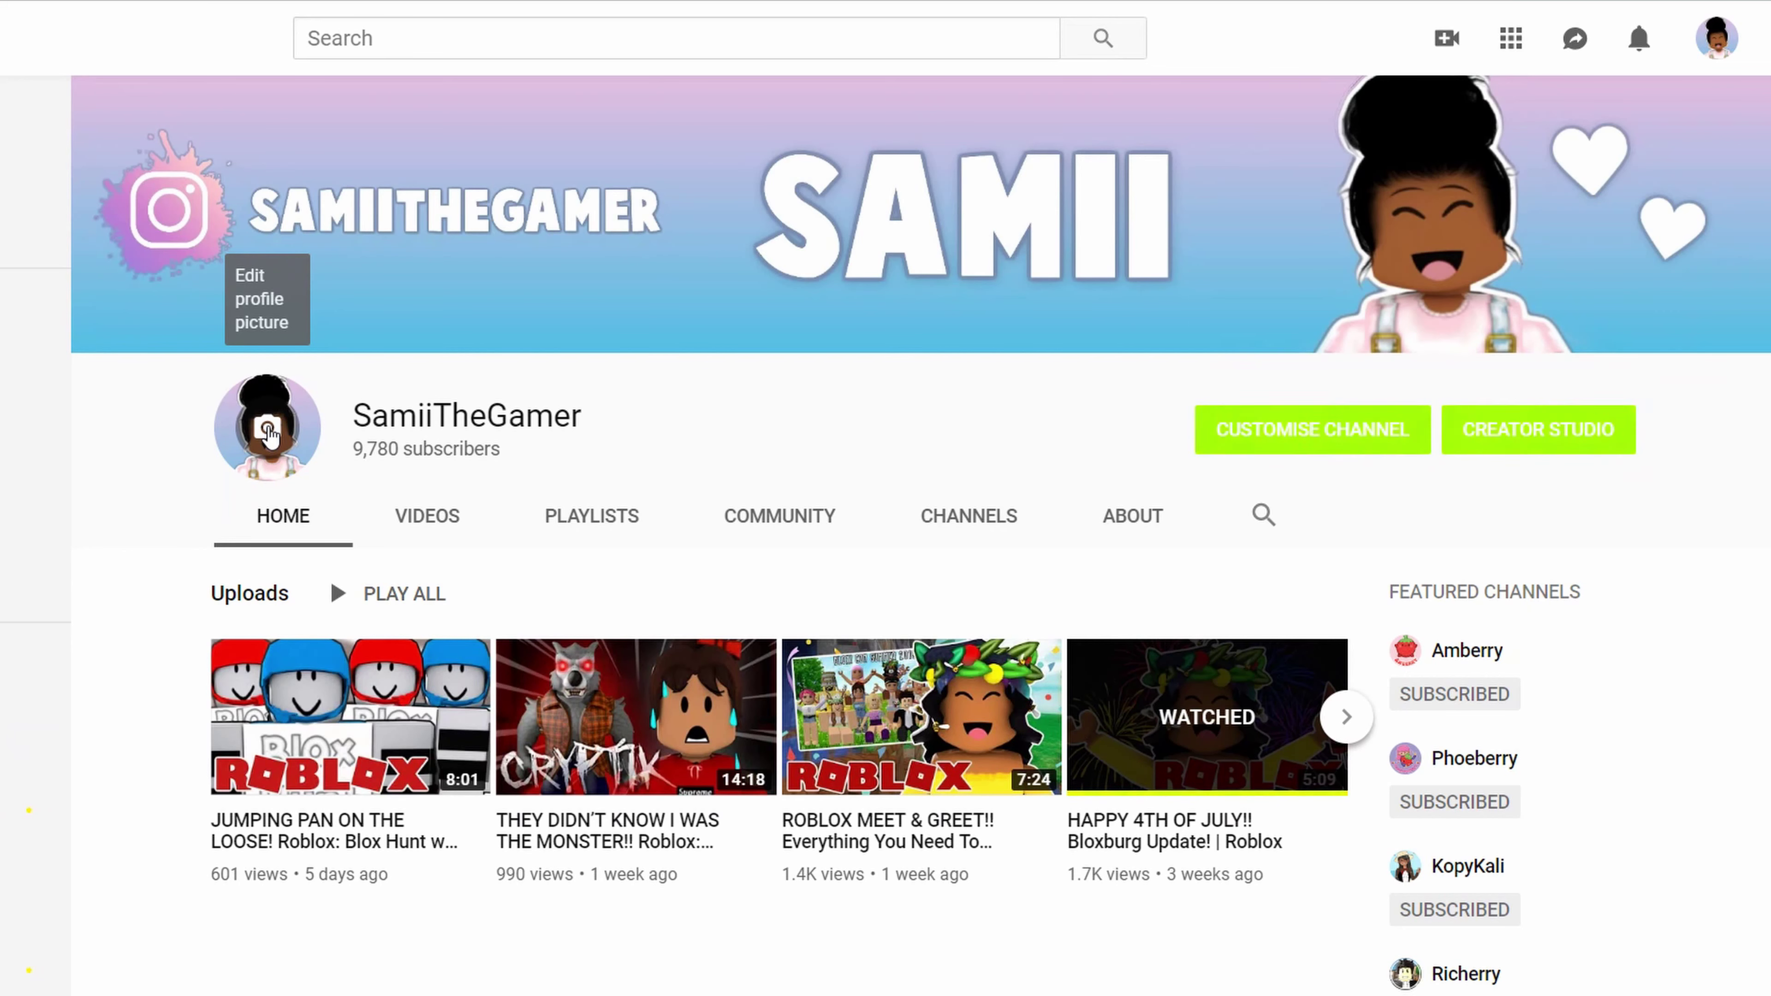
click(272, 434)
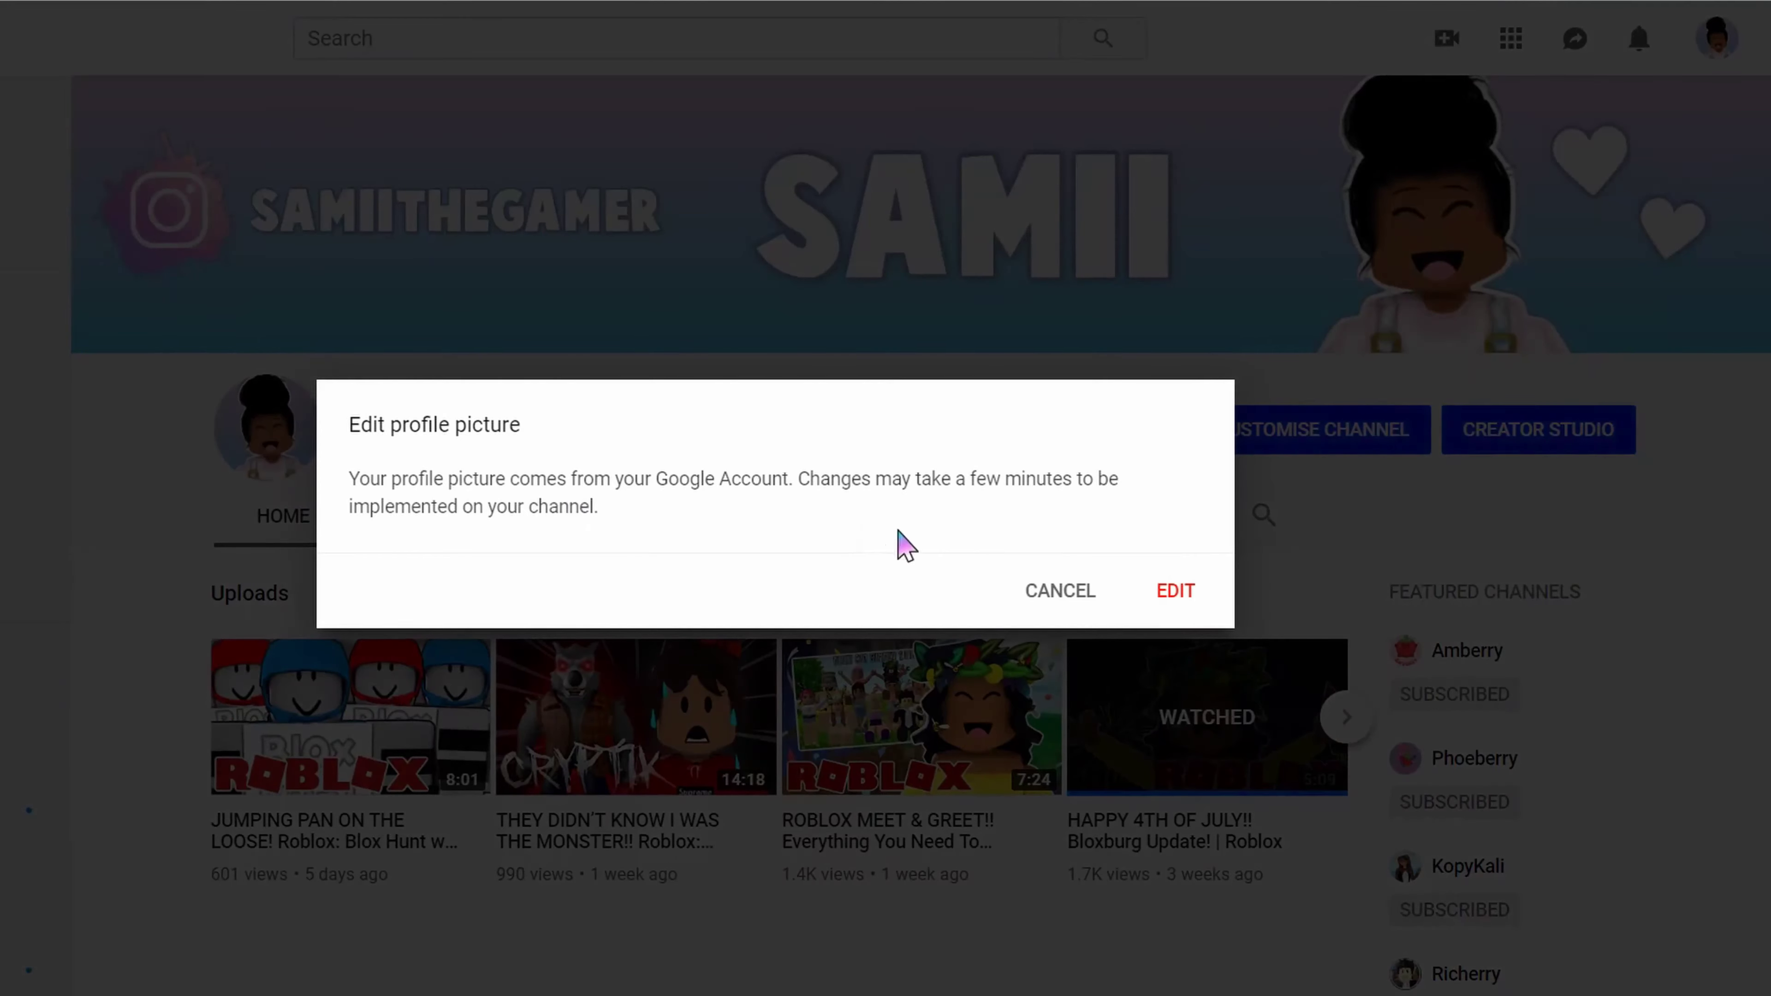
click(1162, 604)
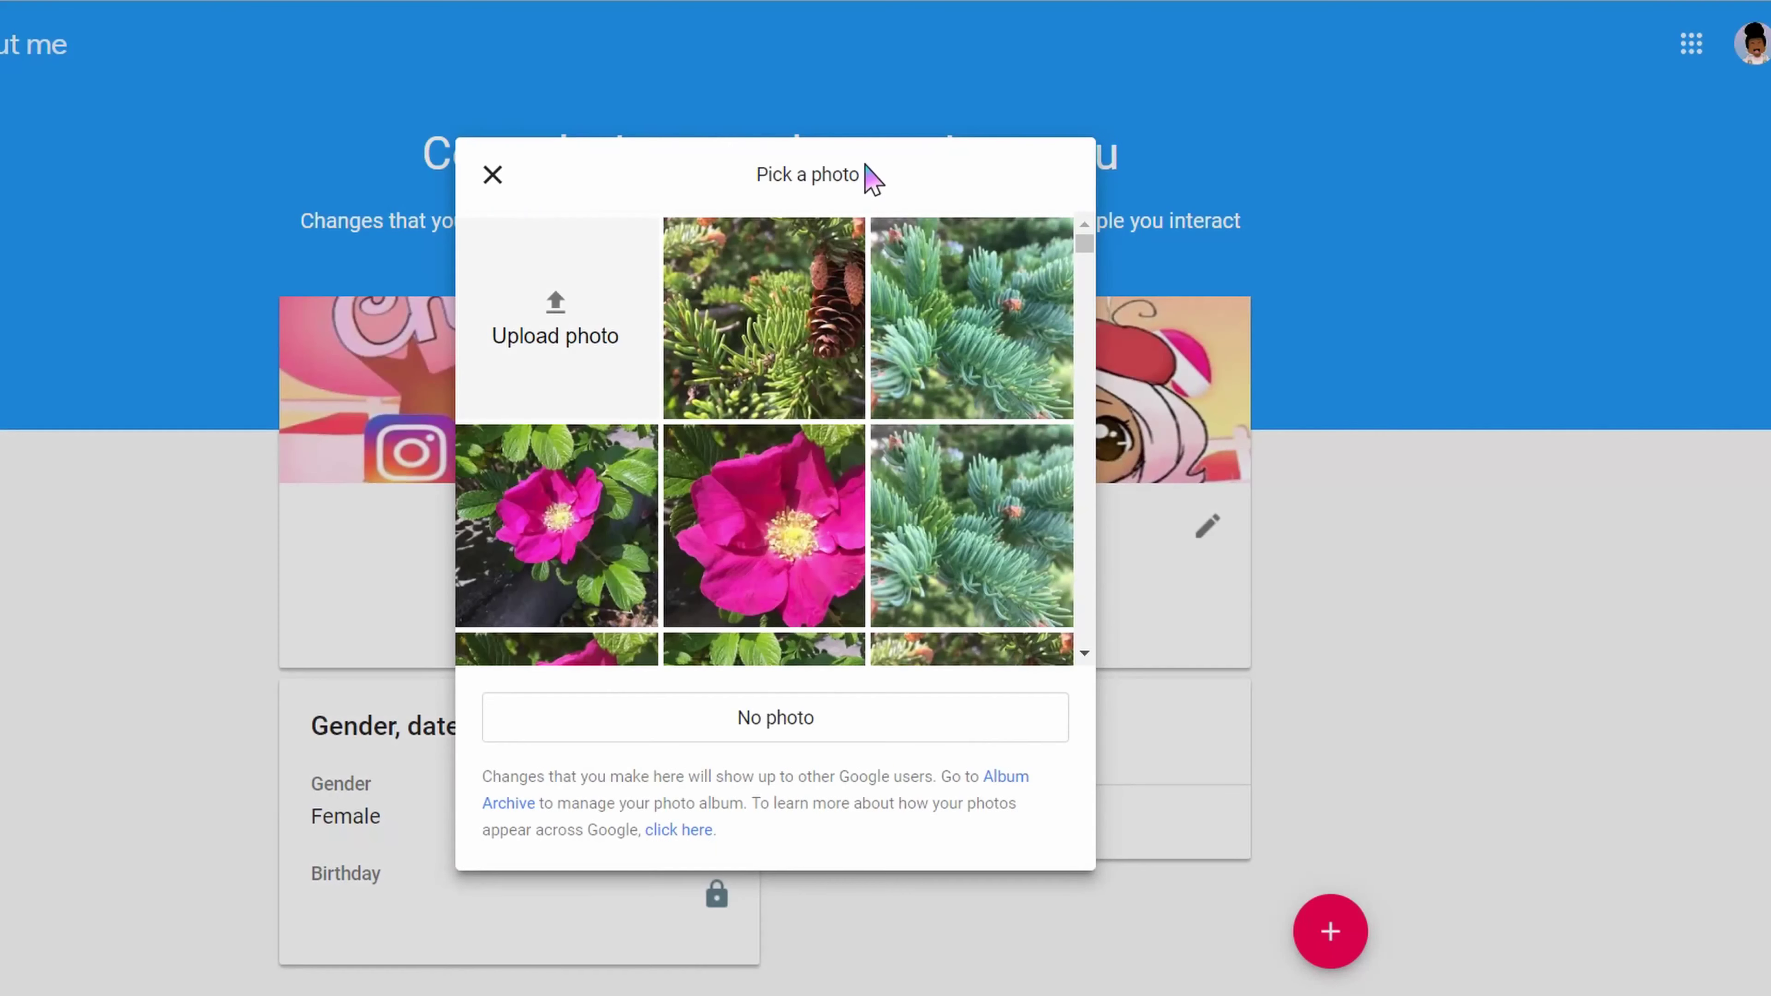
Upload the Capture image from the Desktop as the new profile photo
click(570, 373)
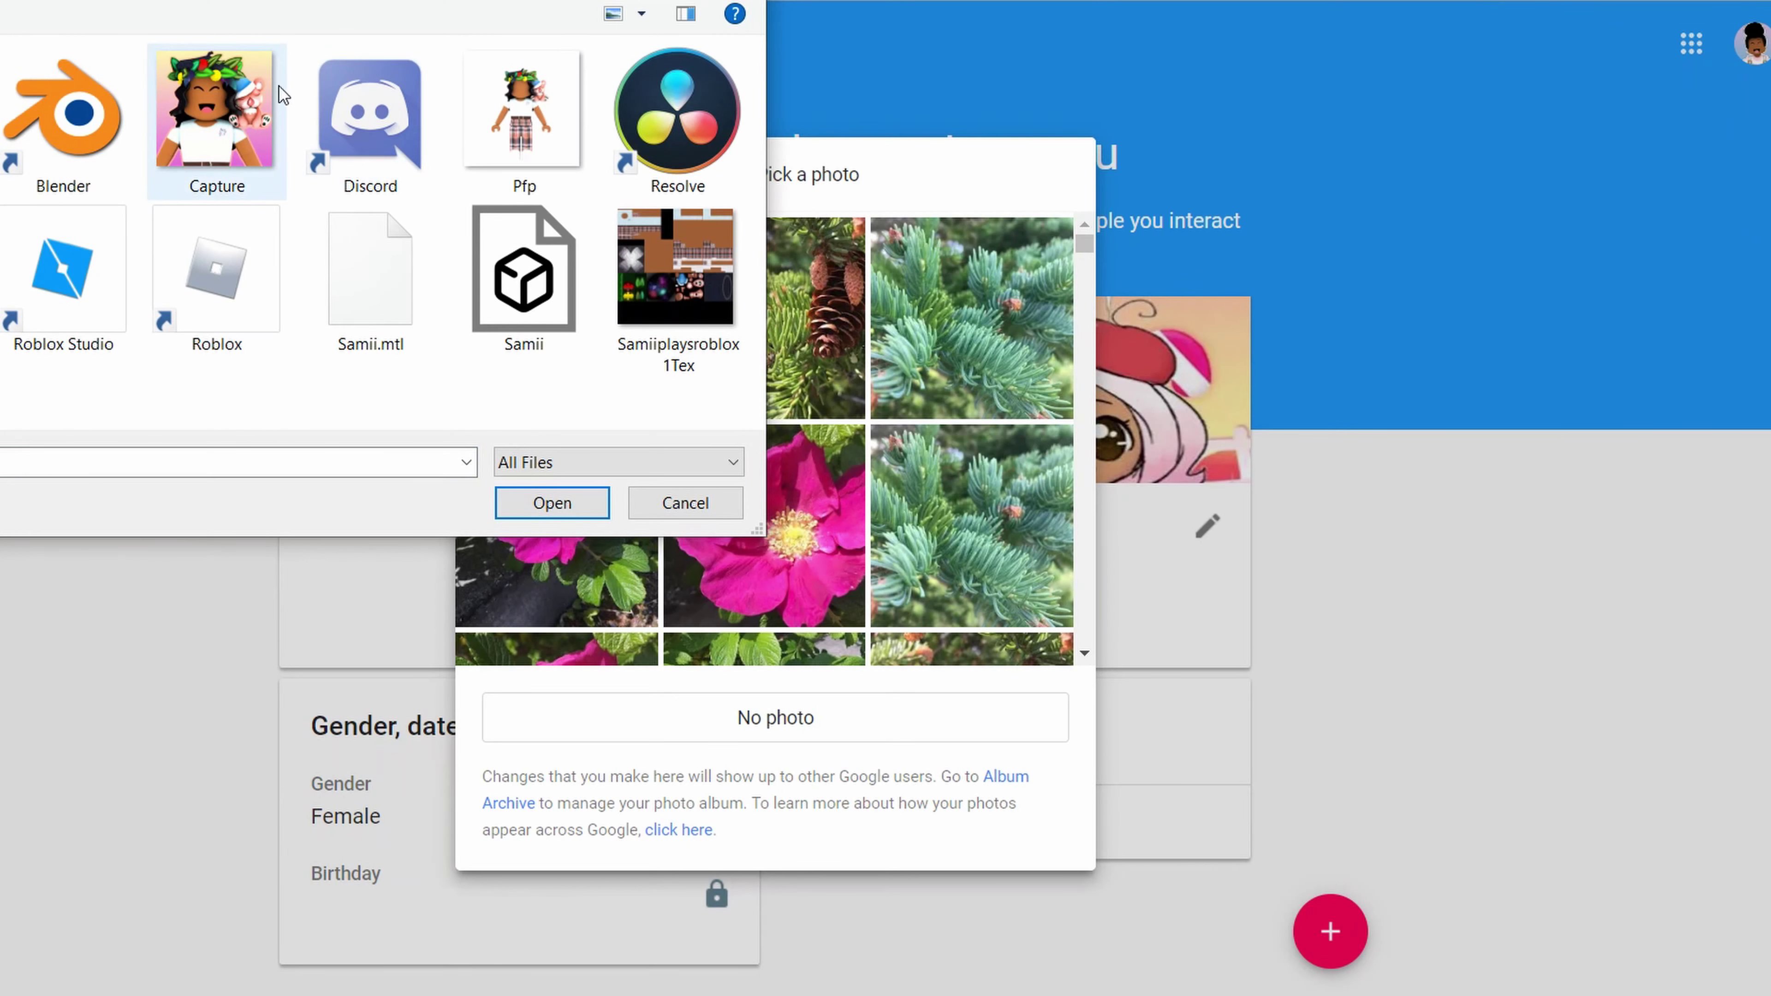
click(235, 153)
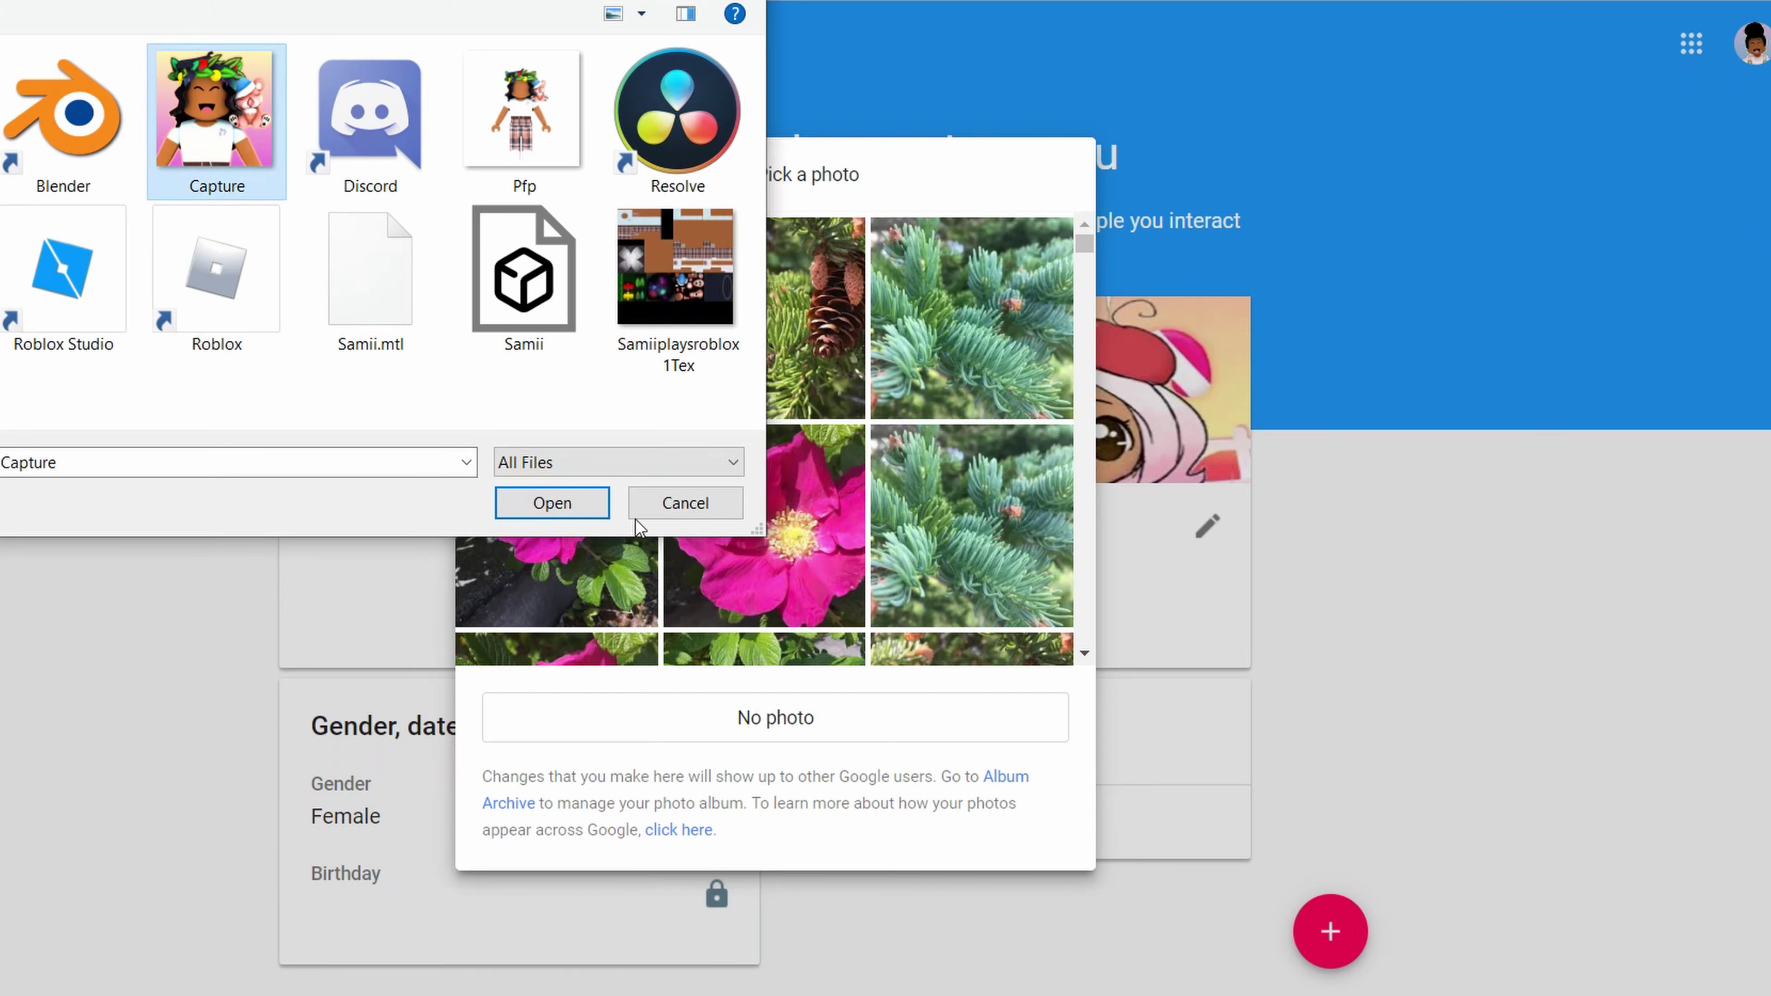
click(552, 503)
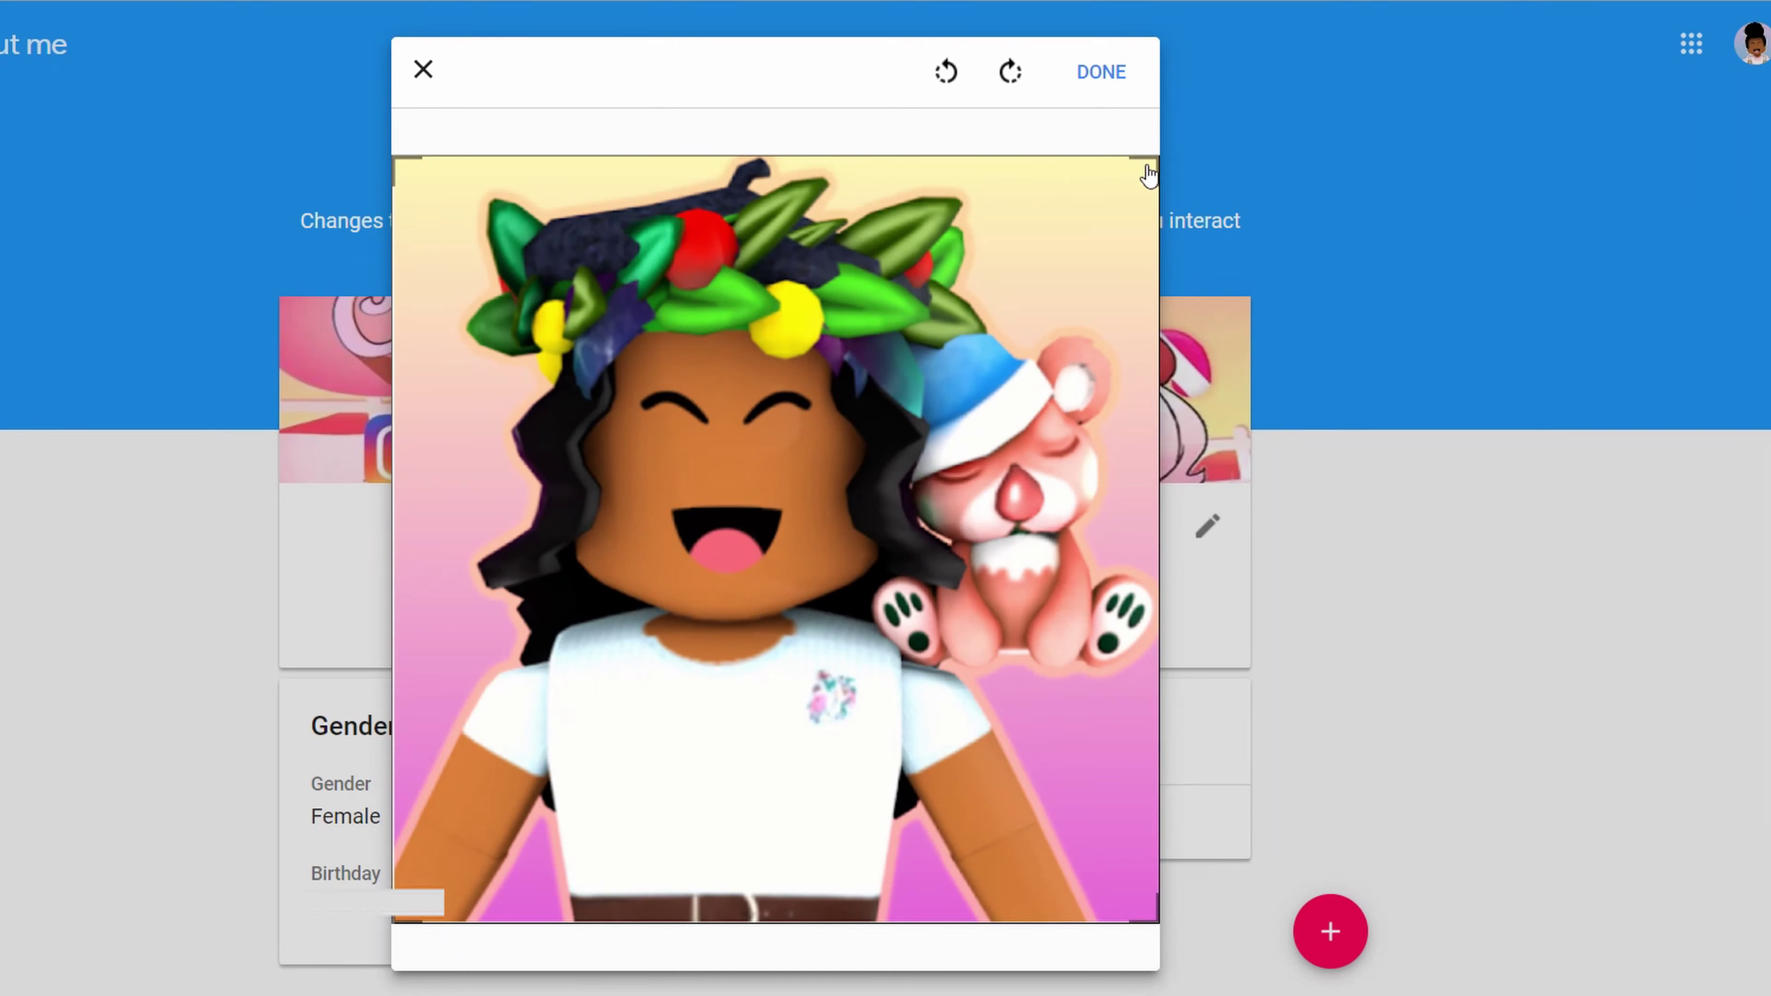
Try a tighter square crop around the avatar's face and part of the bear, and close the photo editor without saving
drag(1146, 173, 1080, 235)
drag(882, 755, 911, 630)
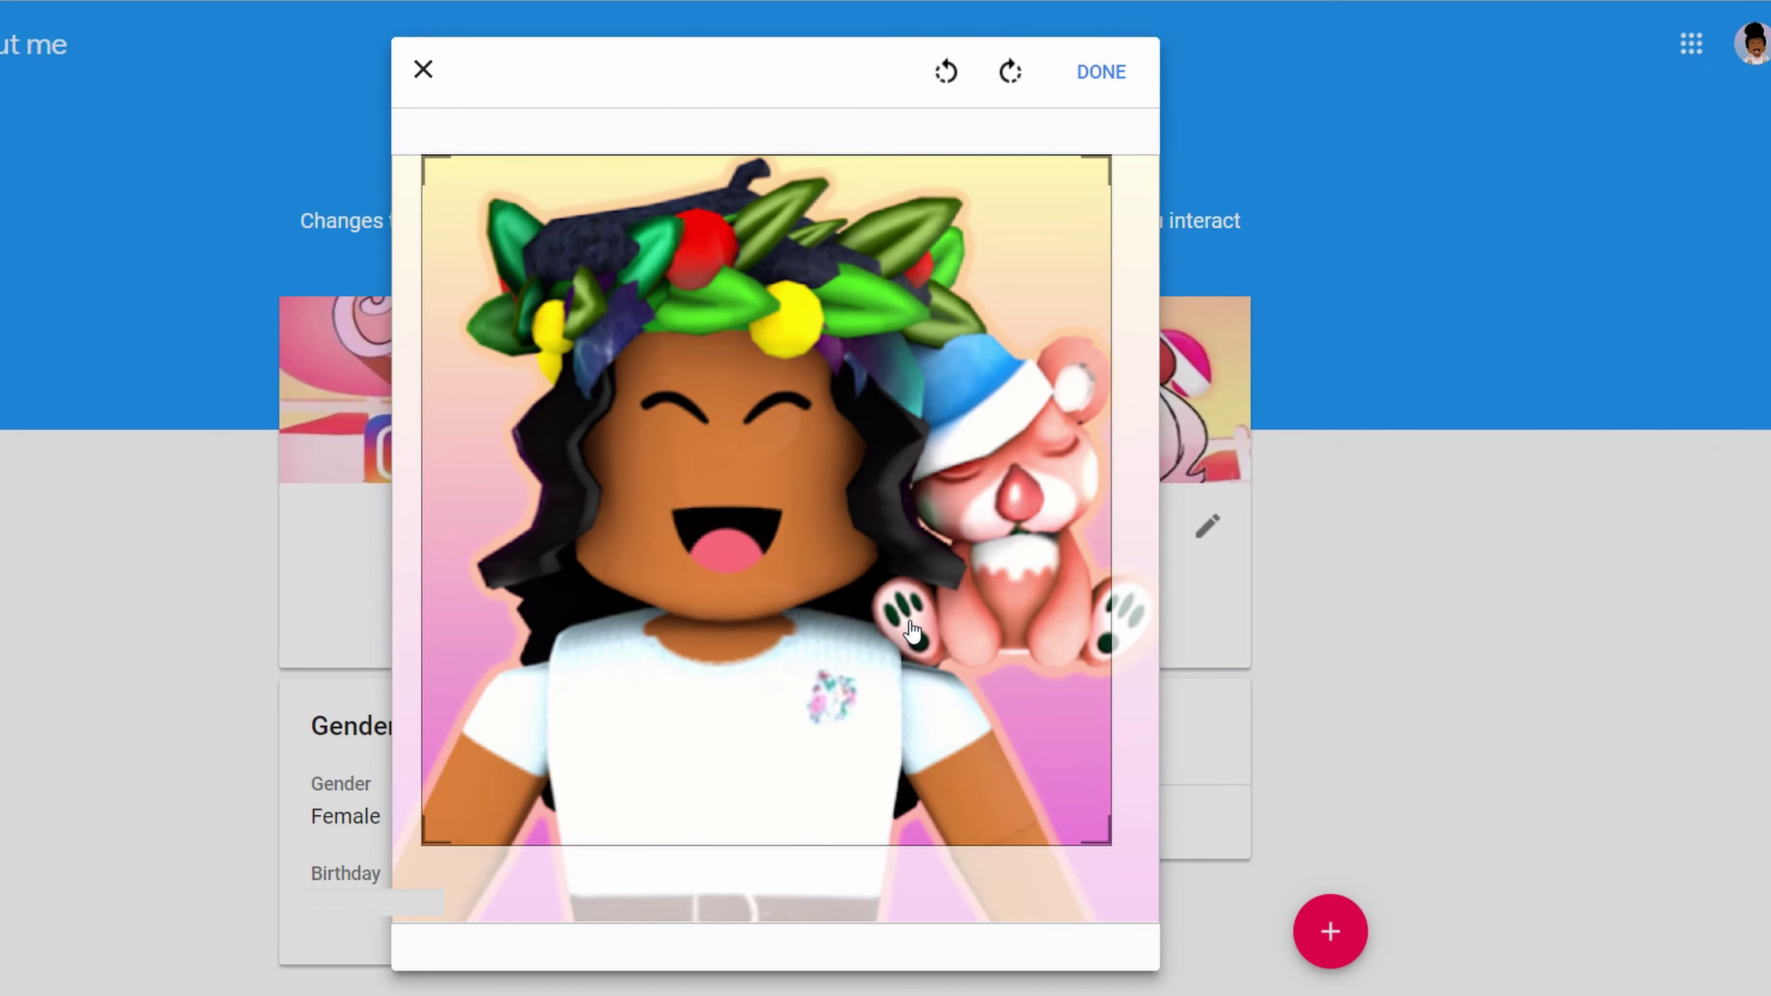
drag(1108, 844, 609, 542)
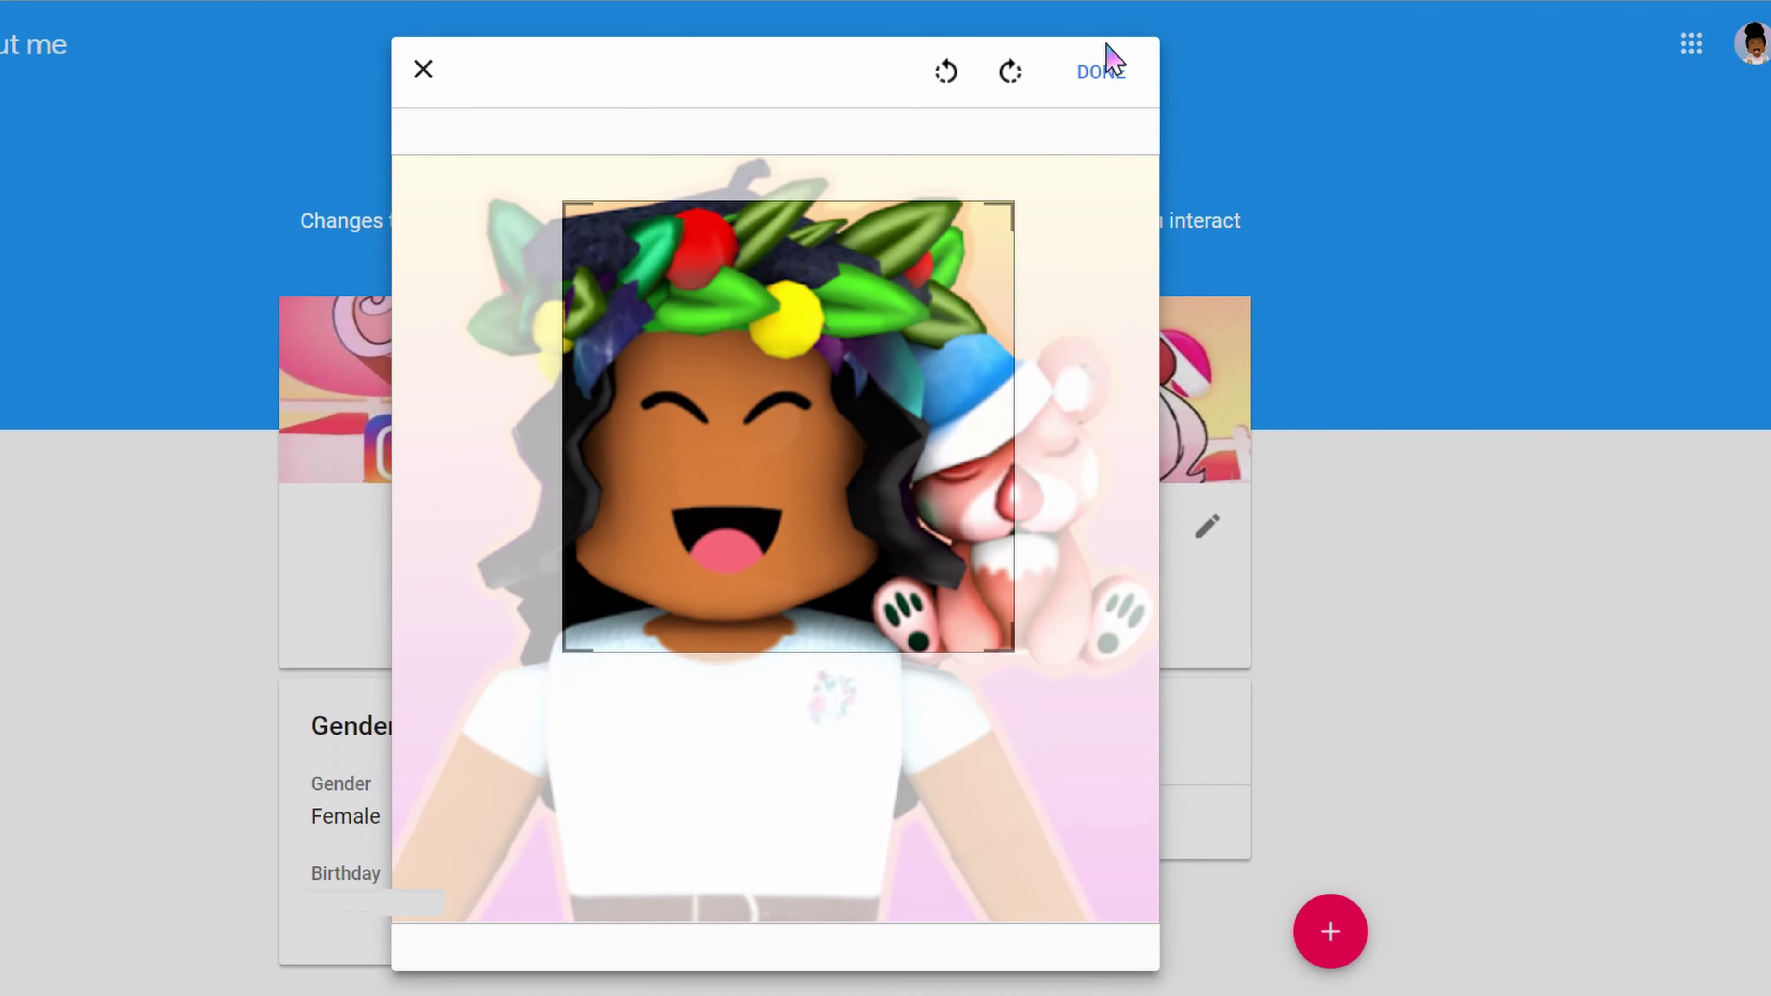
click(423, 70)
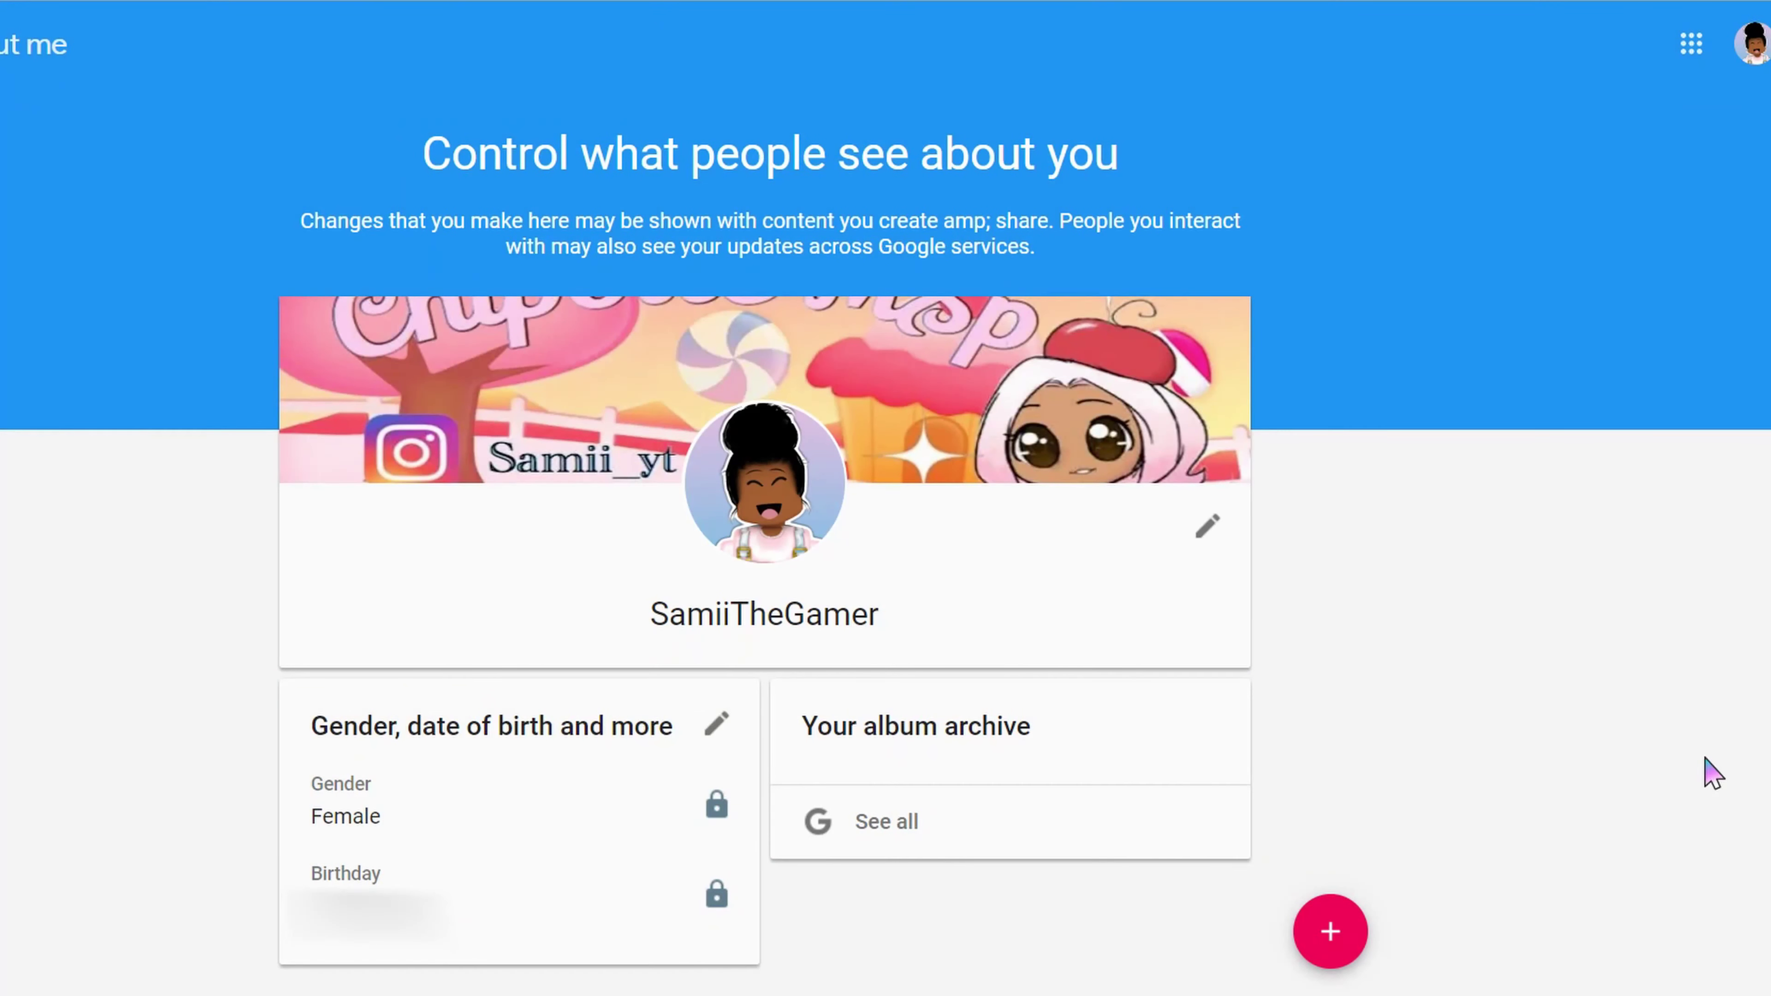